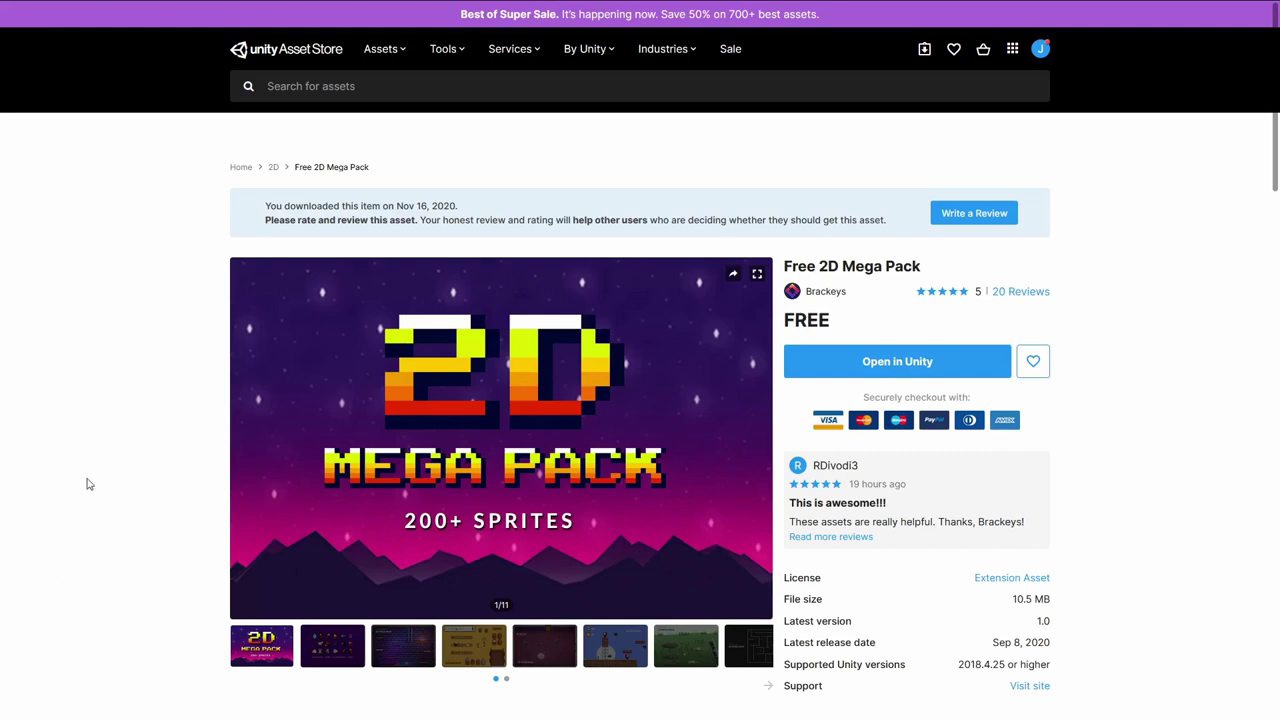
# Look through the Free 2D Mega Pack's preview images, from the sprite overview to the maze game example
pyautogui.scroll(-2, 29, 440)
pyautogui.scroll(2, 29, 440)
pyautogui.click(356, 655)
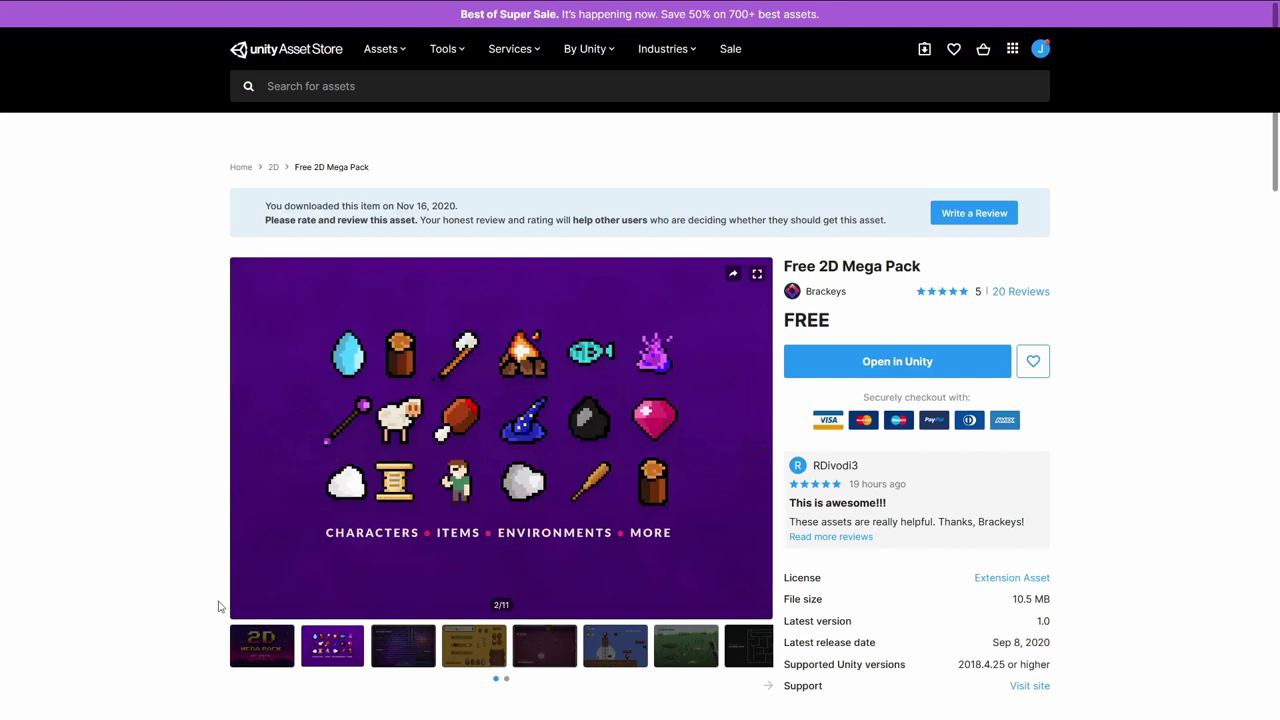
pyautogui.click(406, 660)
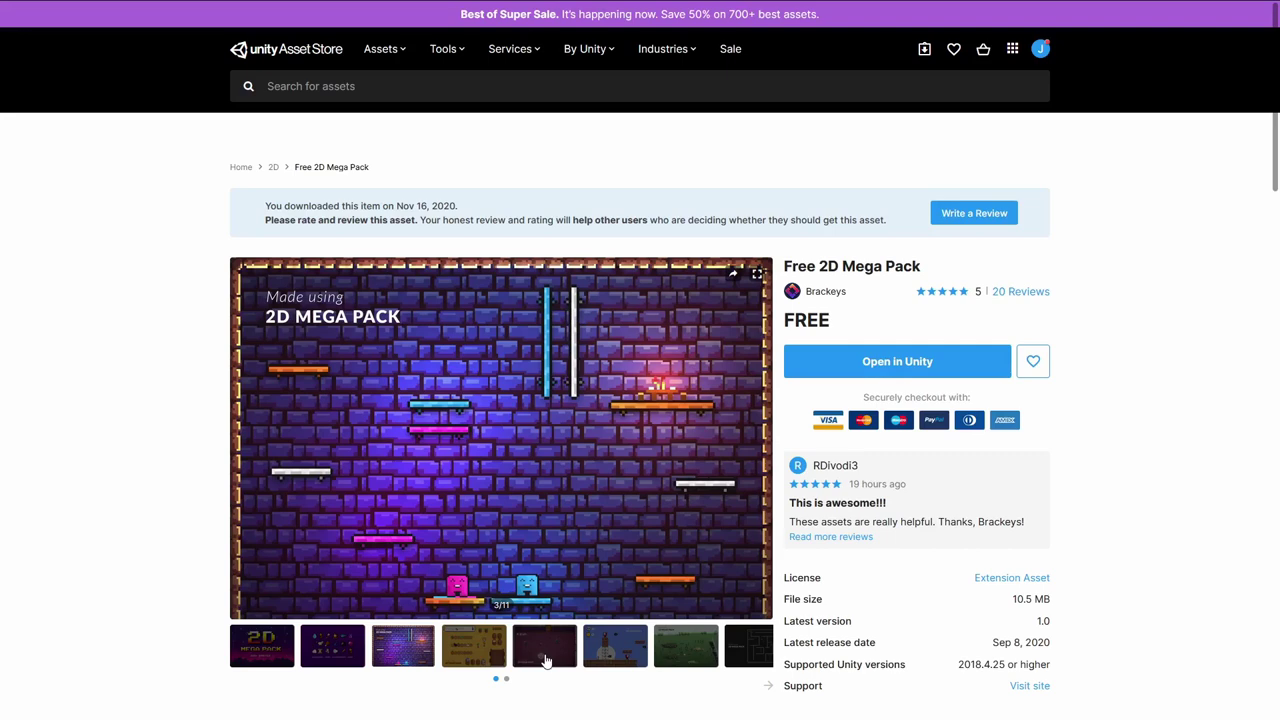
pyautogui.click(605, 656)
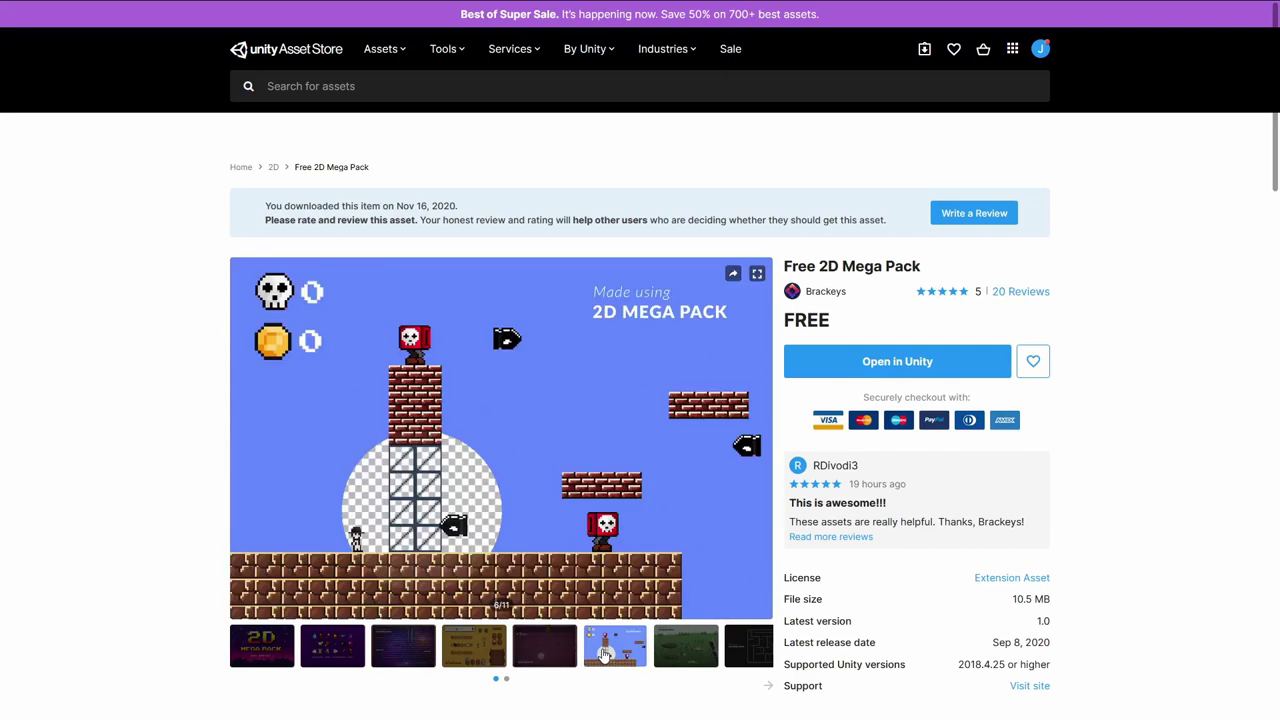
pyautogui.click(689, 654)
pyautogui.click(730, 646)
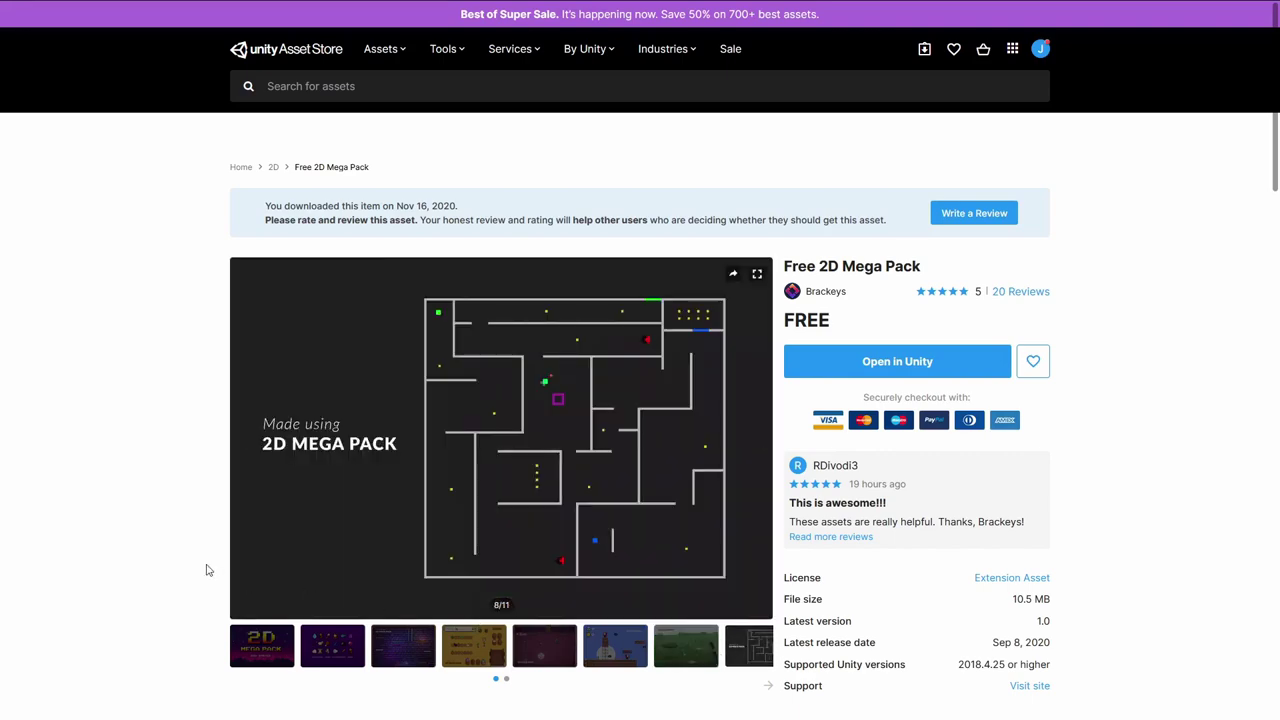
# Read the Free 2D Mega Pack's description, including its asset categories and the games made with it
pyautogui.scroll(-2, 180, 570)
pyautogui.scroll(-2, 166, 529)
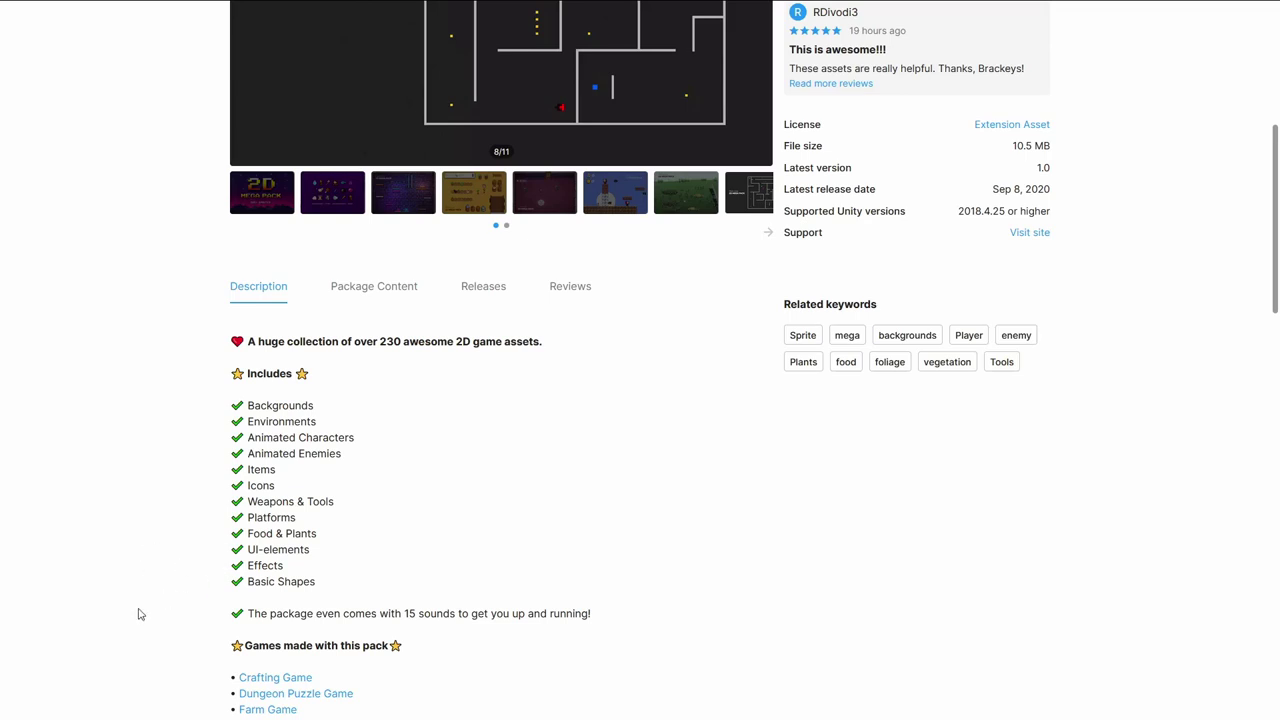
pyautogui.scroll(-2, 139, 614)
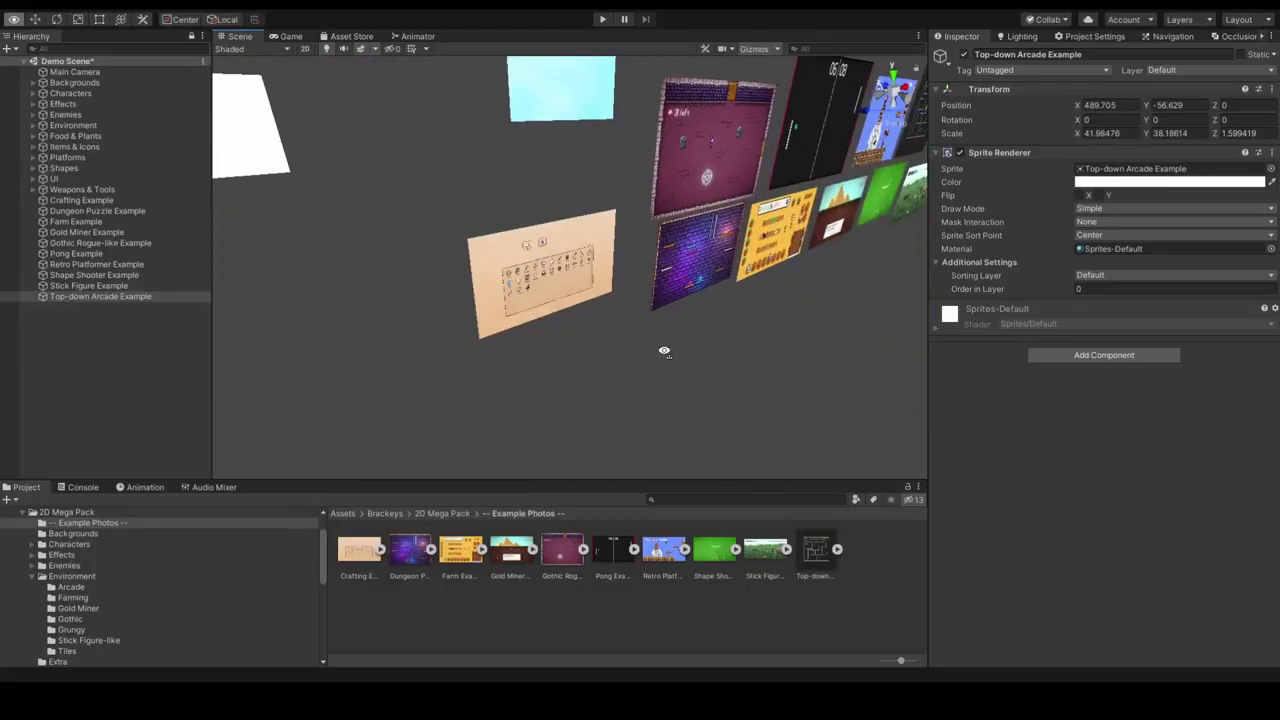
# Switch to Unity and examine the example game images laid out in the 2D Mega Pack's Demo Scene
pyautogui.moveTo(663, 351); pyautogui.dragTo(531, 267, button='right')
pyautogui.press('s')
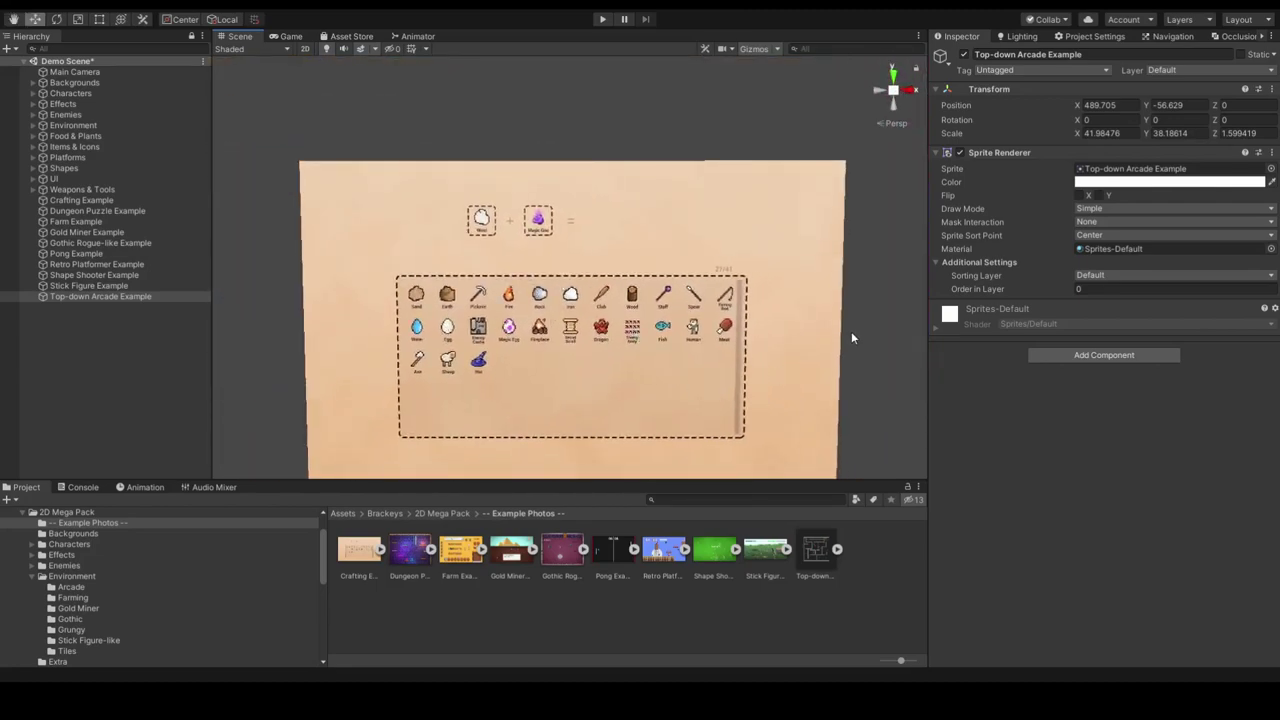
pyautogui.press('d')
pyautogui.moveTo(851, 337); pyautogui.dragTo(621, 363, button='right')
pyautogui.moveTo(760, 345); pyautogui.dragTo(807, 321, button='right')
pyautogui.press('d')
pyautogui.press('s')
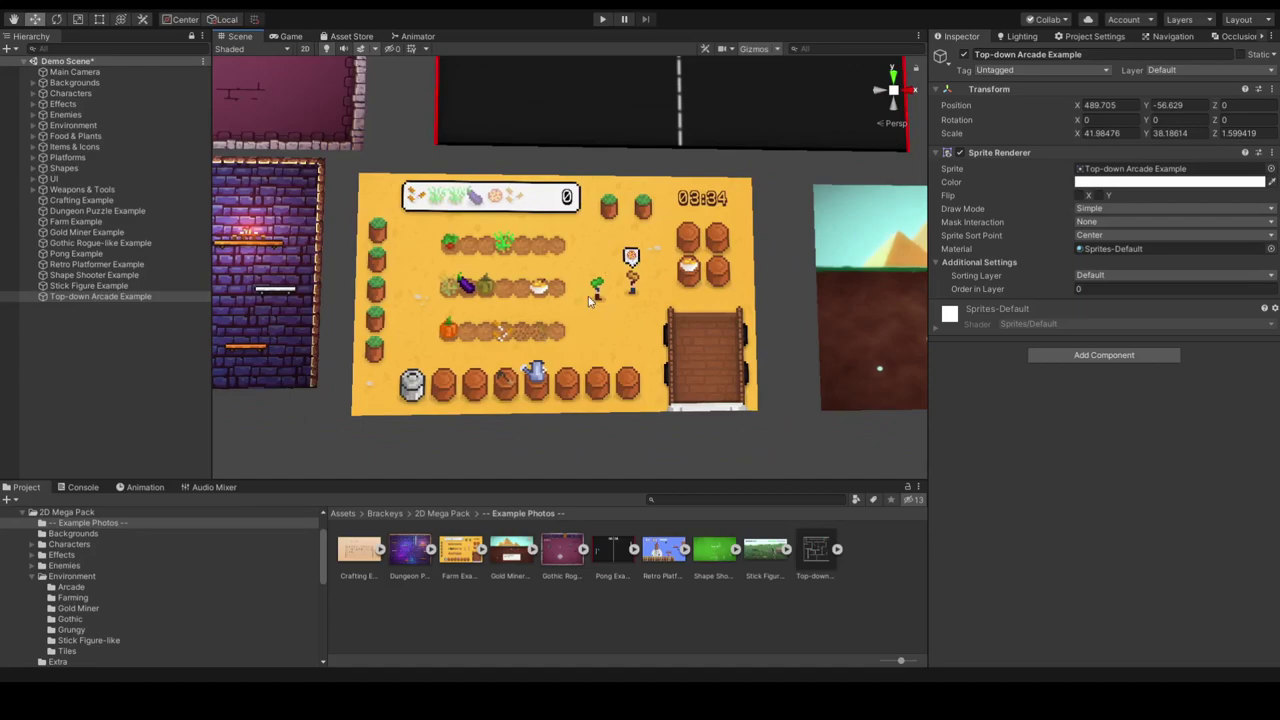
pyautogui.moveTo(630, 328)
pyautogui.mouseDown(button='right')
pyautogui.moveTo(634, 143)
pyautogui.moveTo(620, 327)
pyautogui.mouseUp(button='right')
pyautogui.press('d')
pyautogui.press('s')
pyautogui.press('d')
pyautogui.click(855, 383)
pyautogui.press('a')
pyautogui.moveTo(854, 383); pyautogui.dragTo(855, 383, button='right')
pyautogui.press('d')
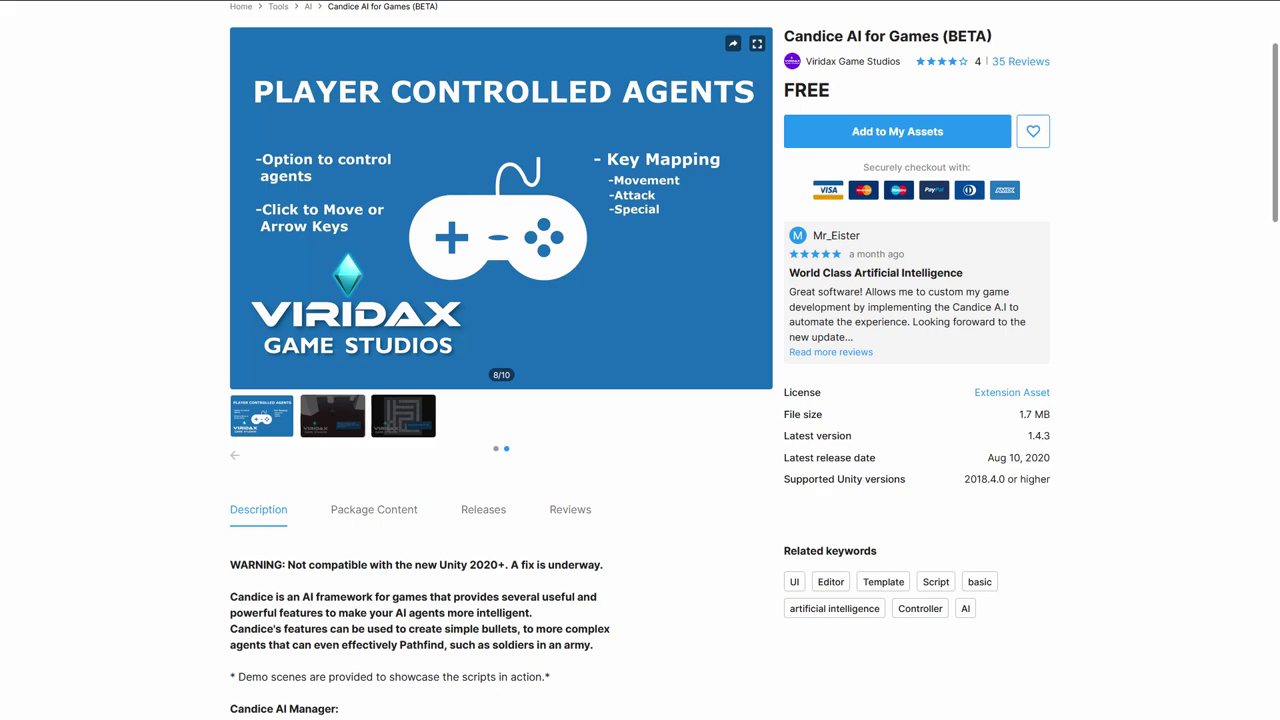
# Read the Candice AI for Games description on the Asset Store, covering its AI Manager and AI Controller features
pyautogui.scroll(-2, 55, 487)
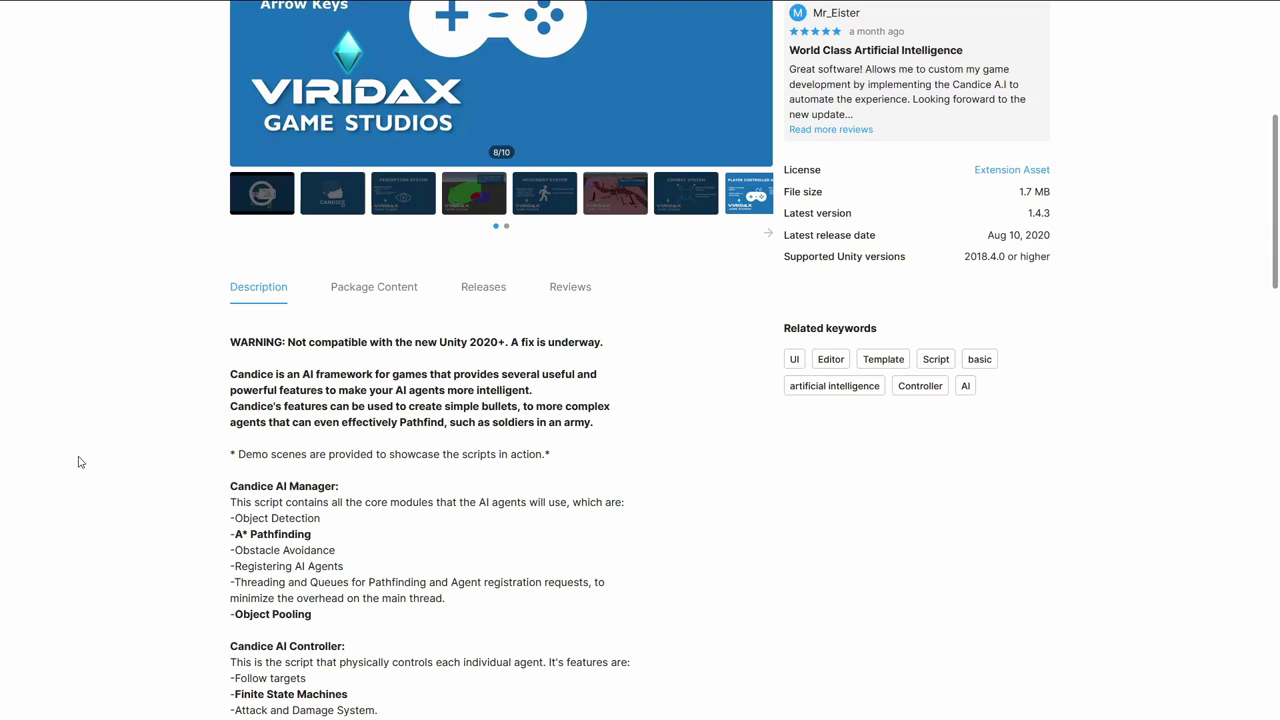
pyautogui.scroll(-2, 117, 530)
pyautogui.scroll(-2, 117, 530)
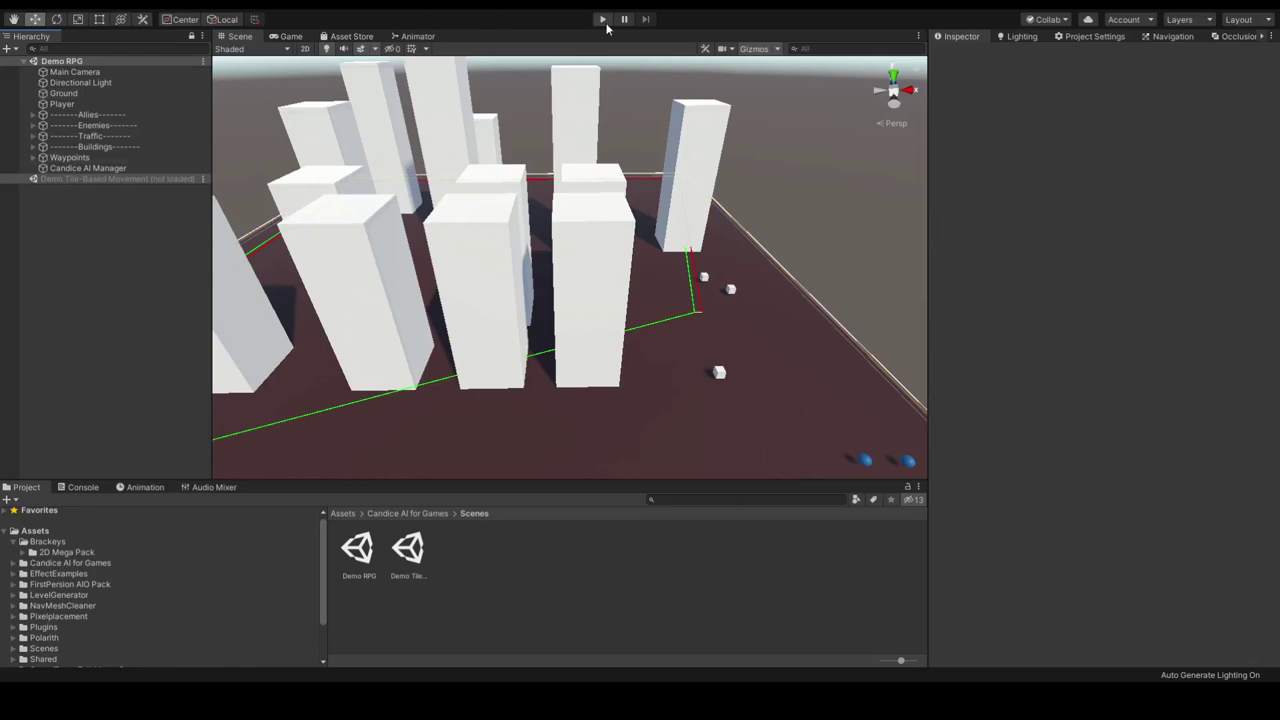
# Run Candice AI's Demo RPG scene in Unity and move the player among the buildings to observe the AI agents
pyautogui.click(604, 19)
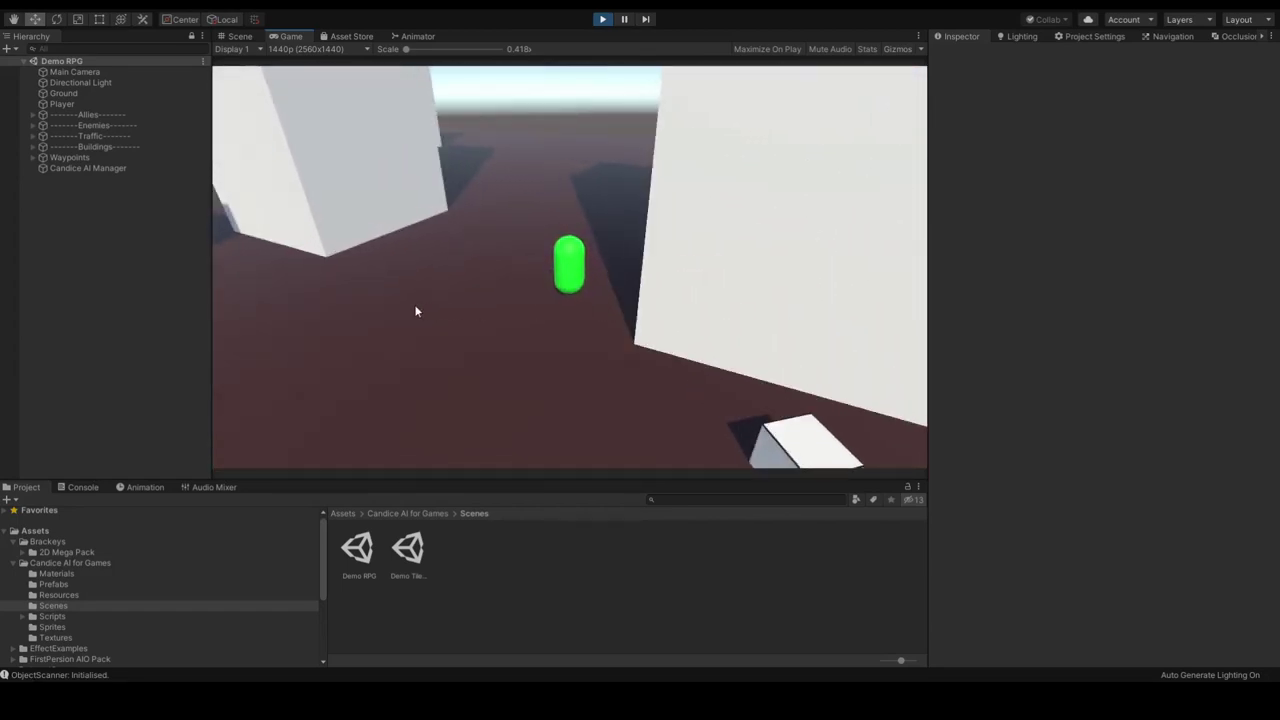
pyautogui.press('w')
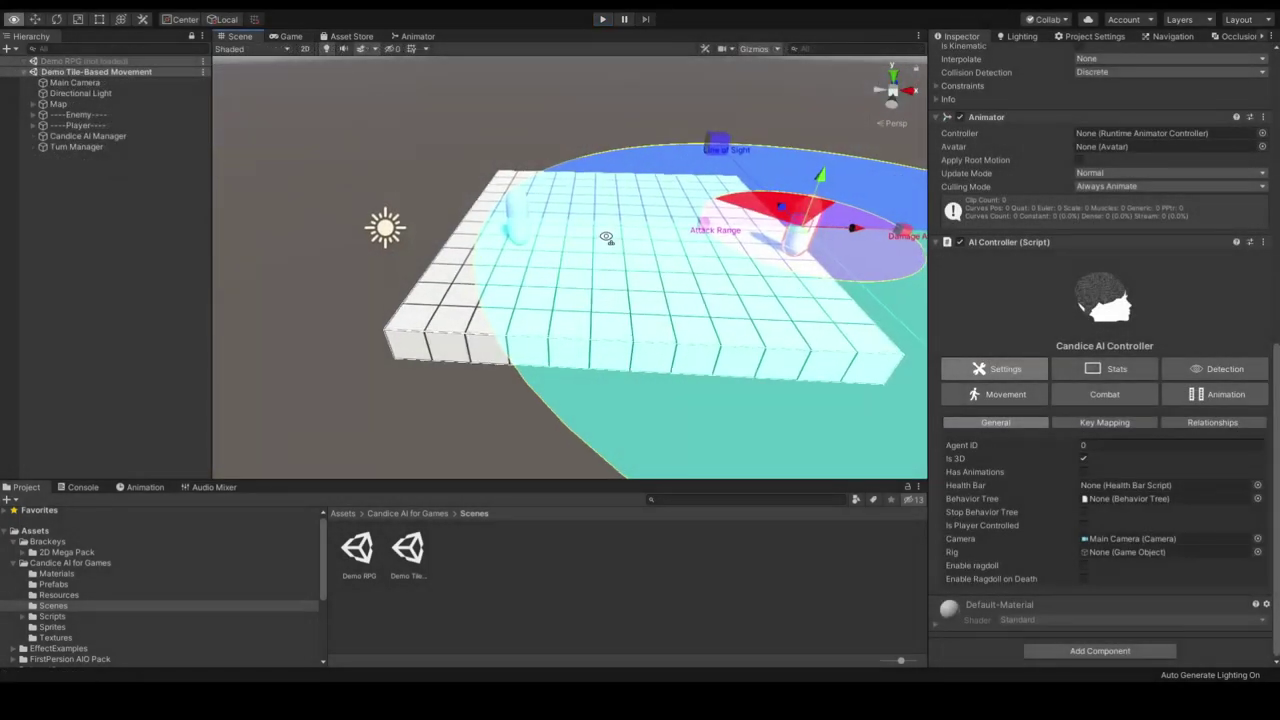
pyautogui.press('w')
pyautogui.moveTo(606, 237)
pyautogui.mouseDown(button='right')
pyautogui.moveTo(614, 274)
pyautogui.moveTo(598, 236)
pyautogui.mouseUp(button='right')
pyautogui.press('s')
pyautogui.press('w')
pyautogui.press('d')
pyautogui.keyDown('alt'); pyautogui.moveTo(598, 237); pyautogui.dragTo(589, 312); pyautogui.keyUp('alt')
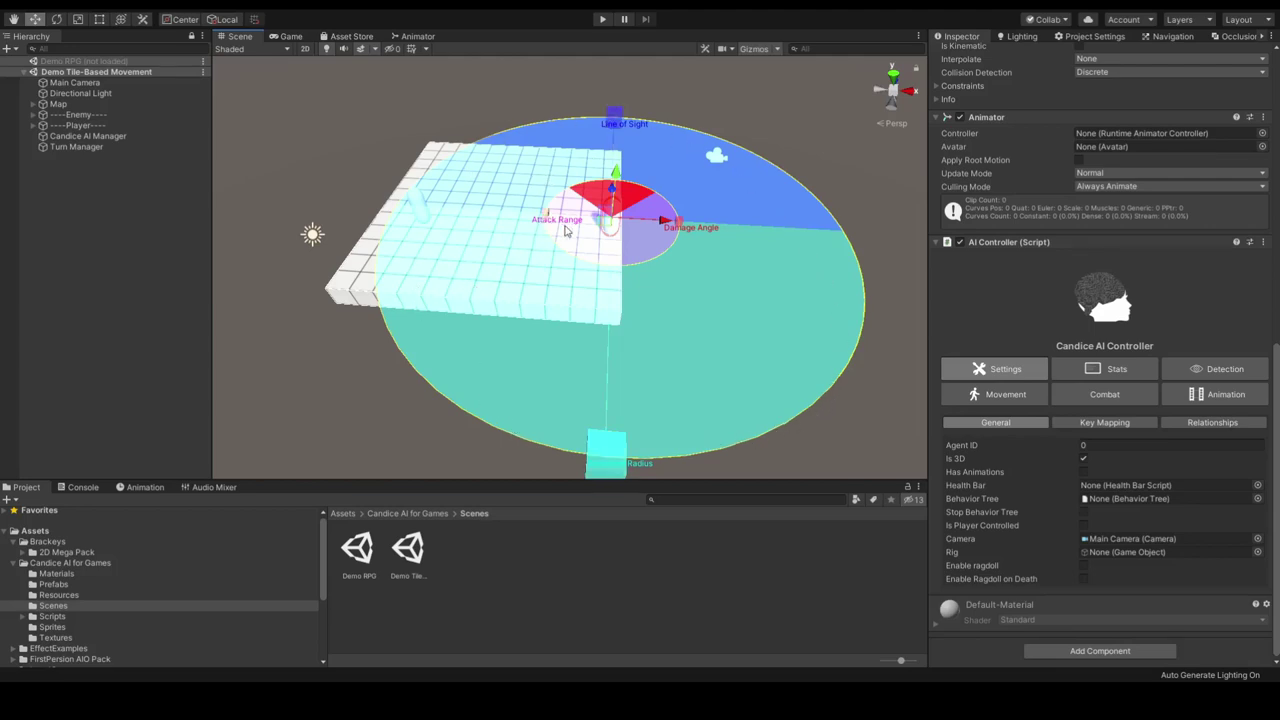
# Examine the capsule agent's line of sight, attack range and damage angle around the grid in the Demo Tile-Based Movement scene
pyautogui.keyDown('alt'); pyautogui.moveTo(570, 231); pyautogui.dragTo(706, 217); pyautogui.keyUp('alt')
pyautogui.scroll(5, 706, 217)
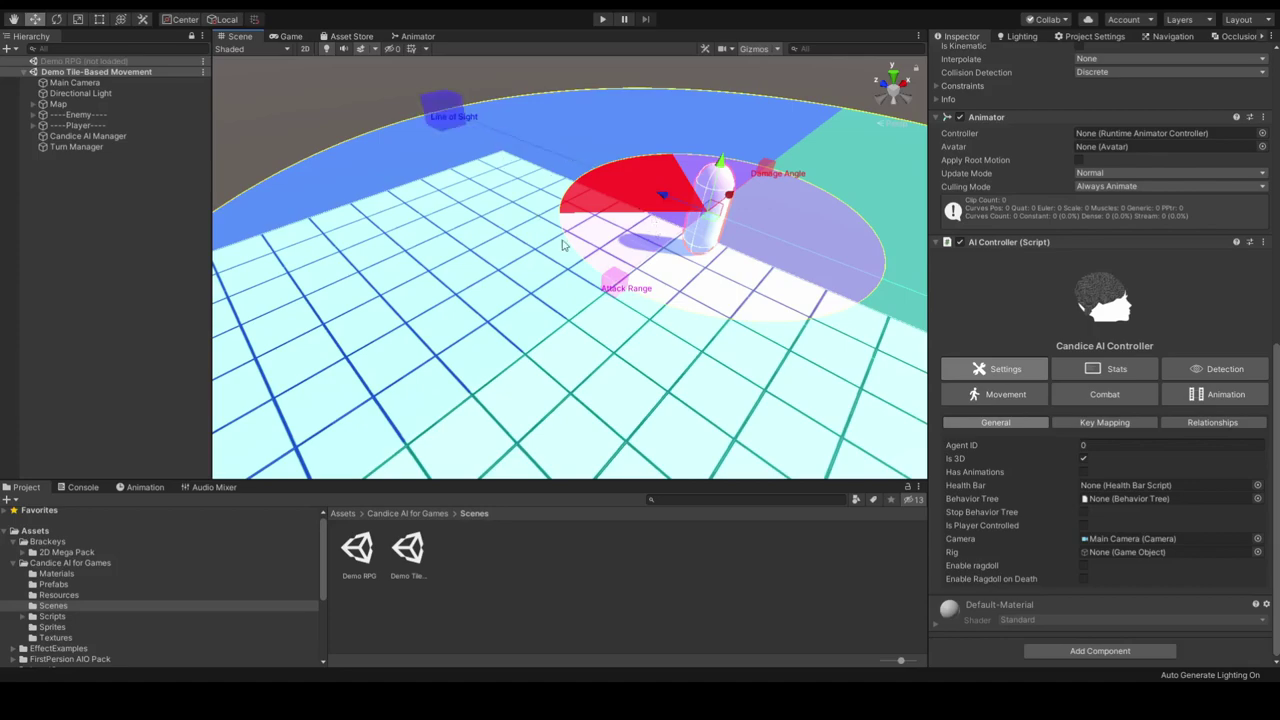
pyautogui.keyDown('alt'); pyautogui.moveTo(617, 283); pyautogui.dragTo(520, 268); pyautogui.keyUp('alt')
pyautogui.keyDown('alt'); pyautogui.moveTo(520, 268); pyautogui.dragTo(540, 250); pyautogui.keyUp('alt')
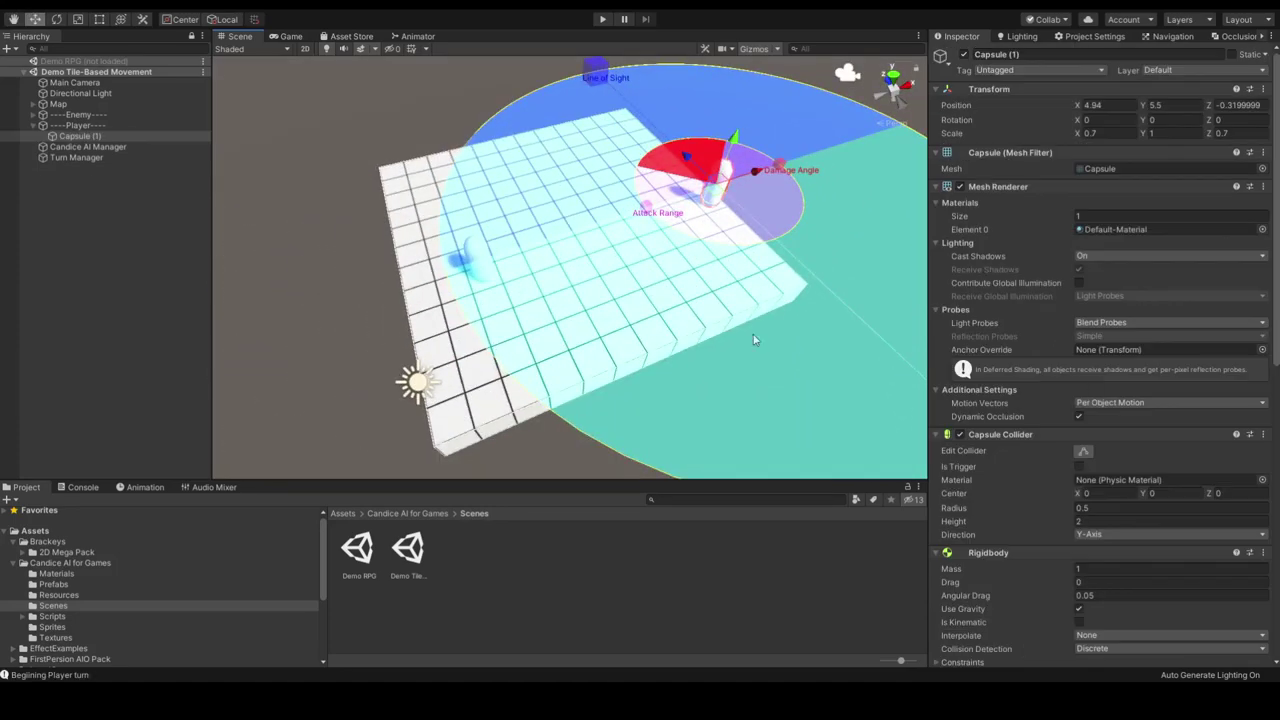
# Review the Key Mapping, Animation, Combat and Movement settings of Capsule (1)'s Candice AI Controller
pyautogui.scroll(-6, 1080, 383)
pyautogui.scroll(-6, 1003, 400)
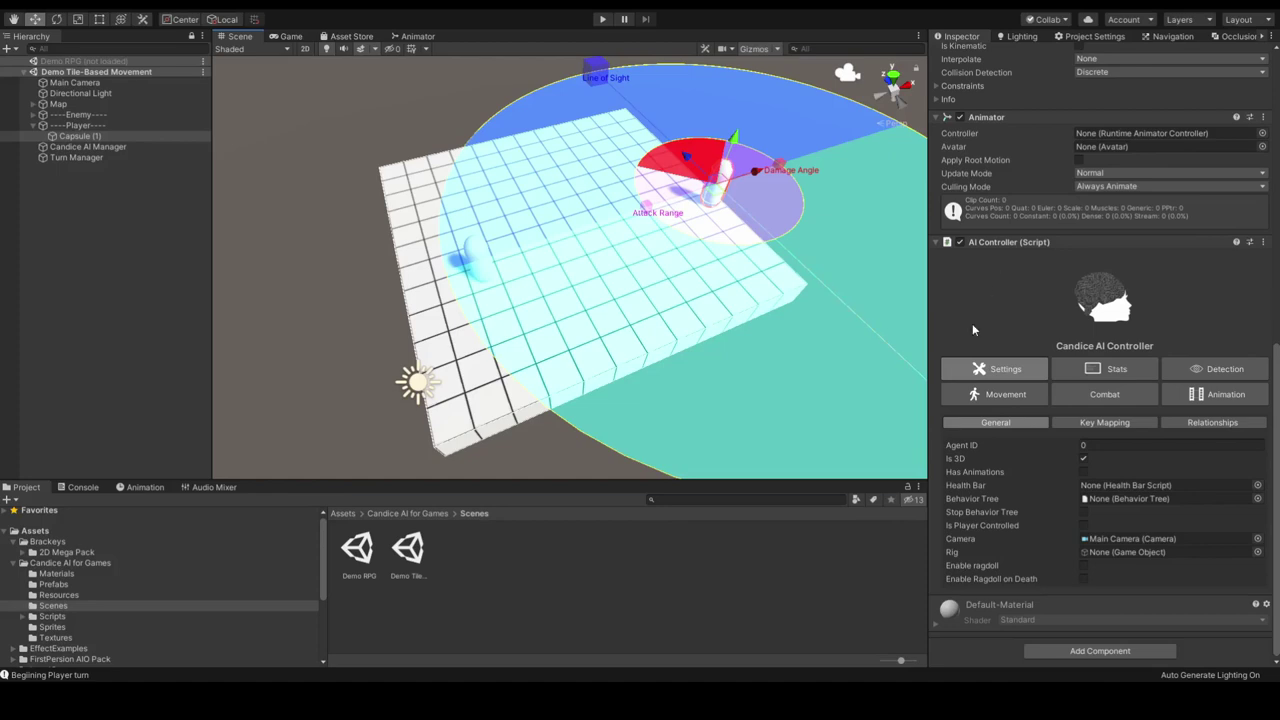
pyautogui.click(1122, 424)
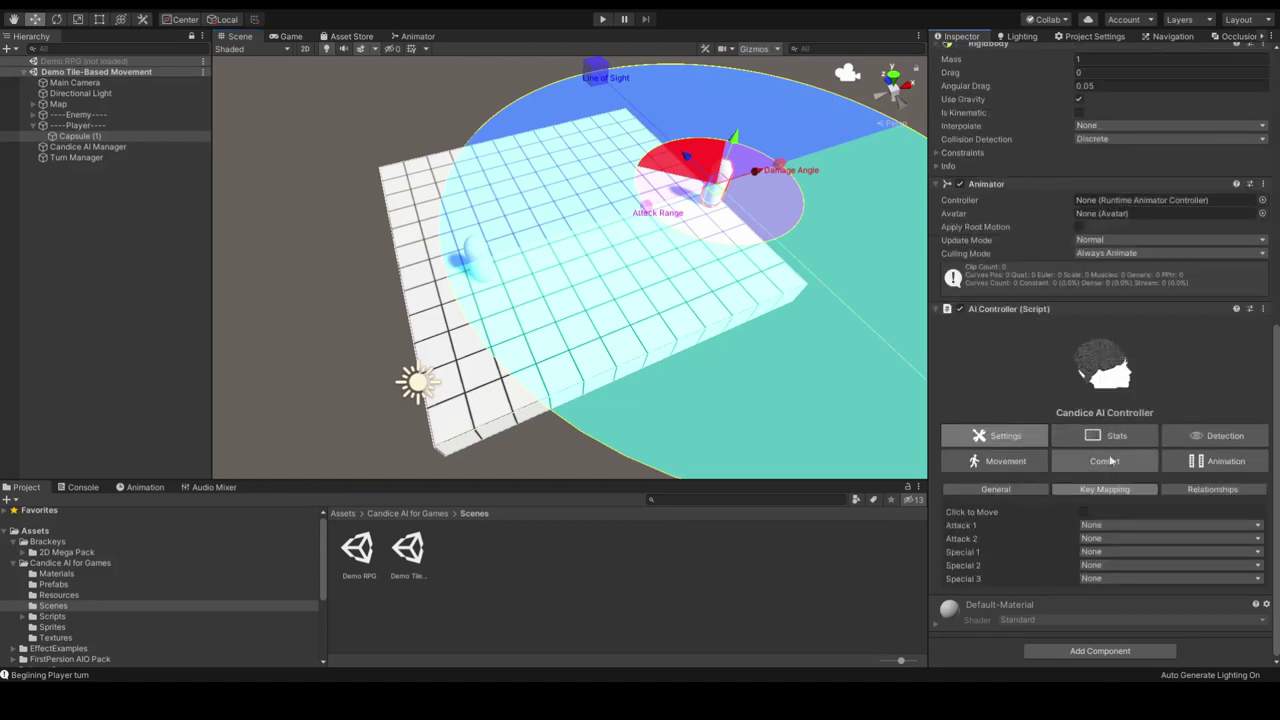
pyautogui.click(1226, 461)
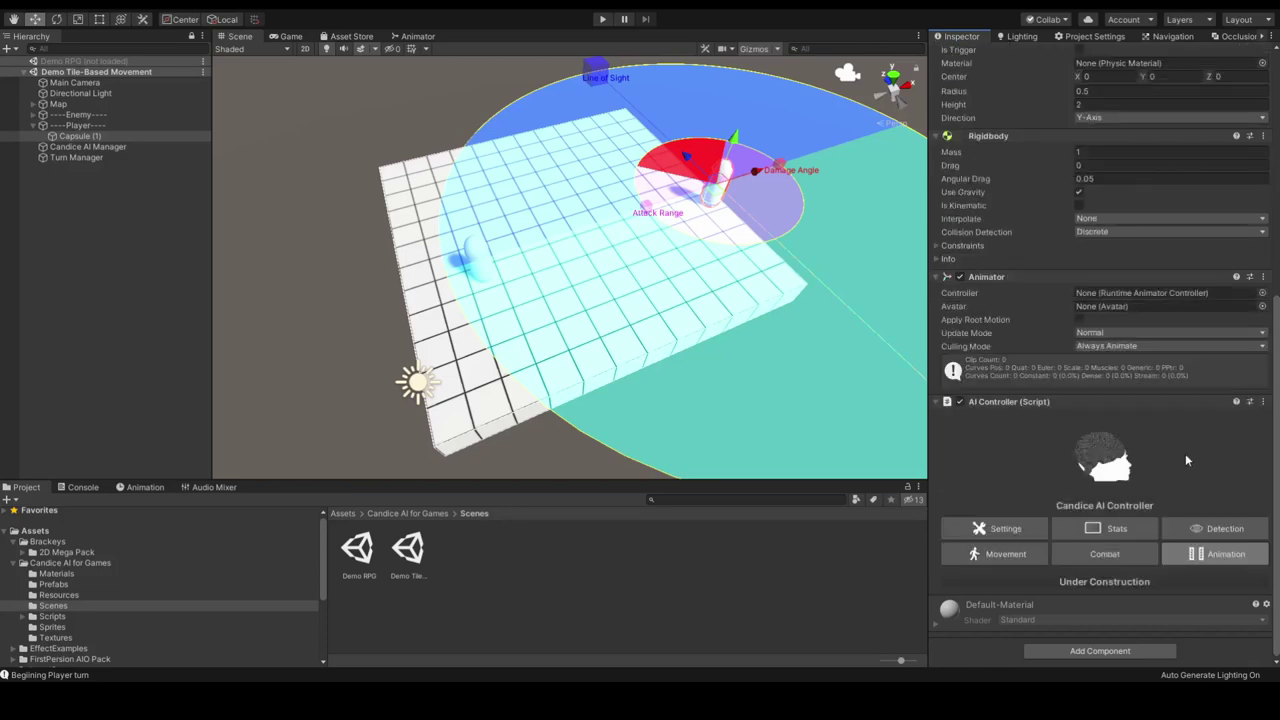
pyautogui.click(1106, 553)
pyautogui.scroll(-3, 1068, 520)
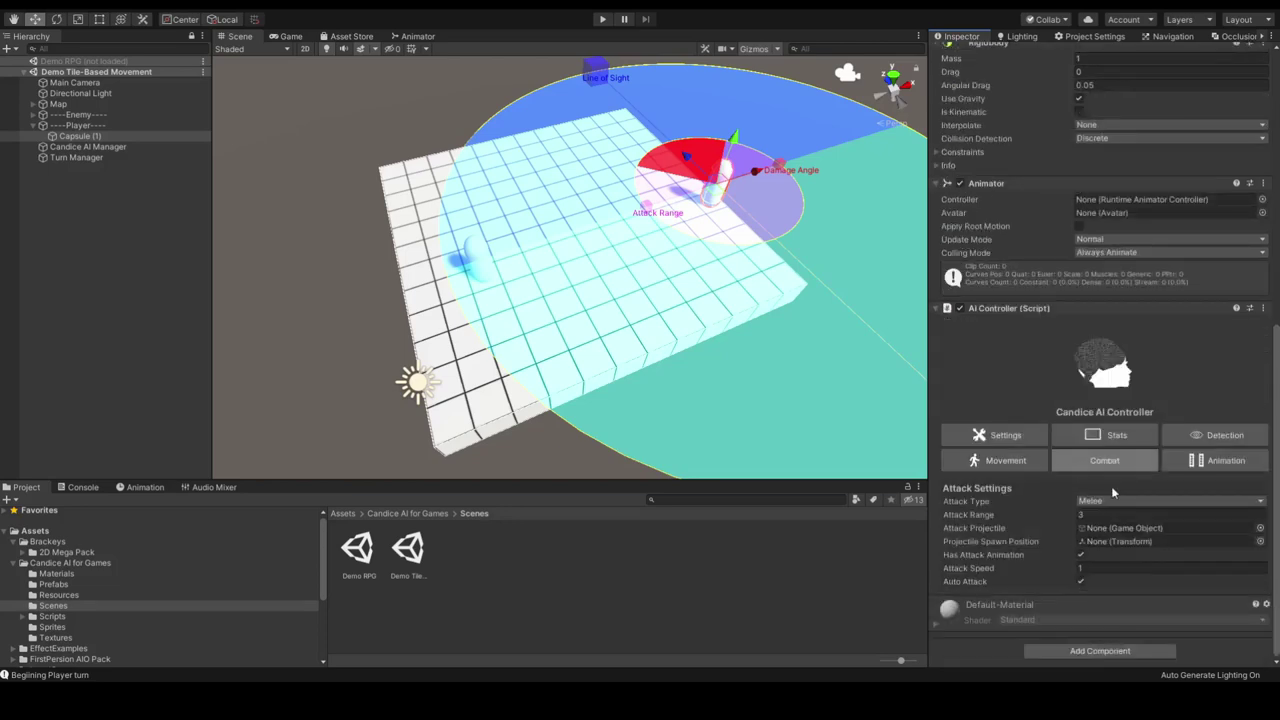
pyautogui.click(1027, 459)
pyautogui.scroll(-4, 1230, 448)
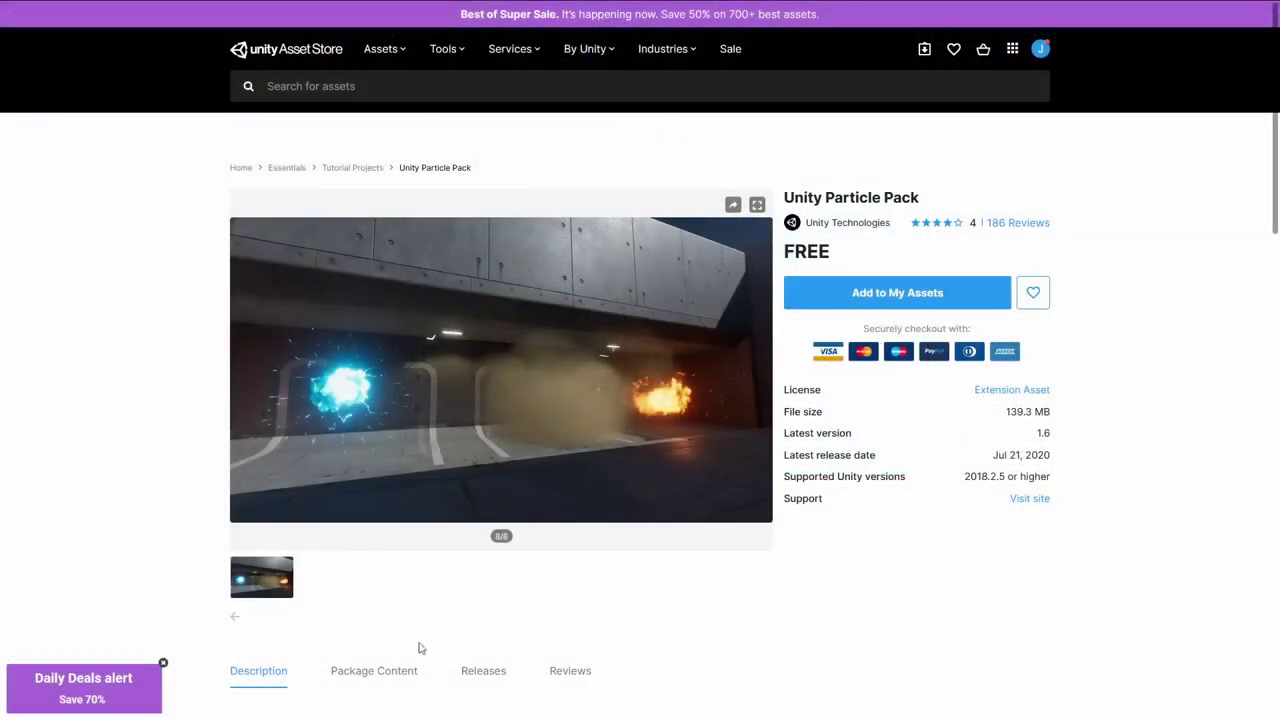
# Read the Unity Particle Pack's store description, and walk through its Main example scene in Unity's play mode
pyautogui.scroll(-5, 208, 500)
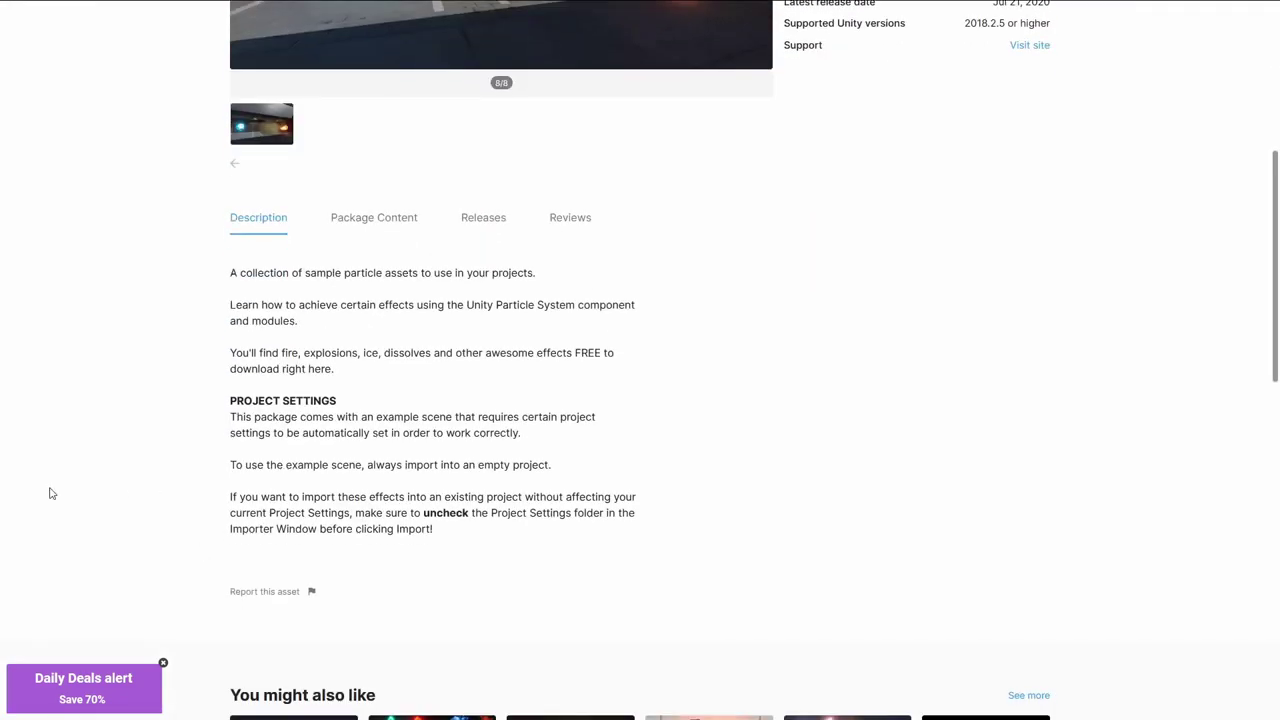
pyautogui.scroll(5, 52, 493)
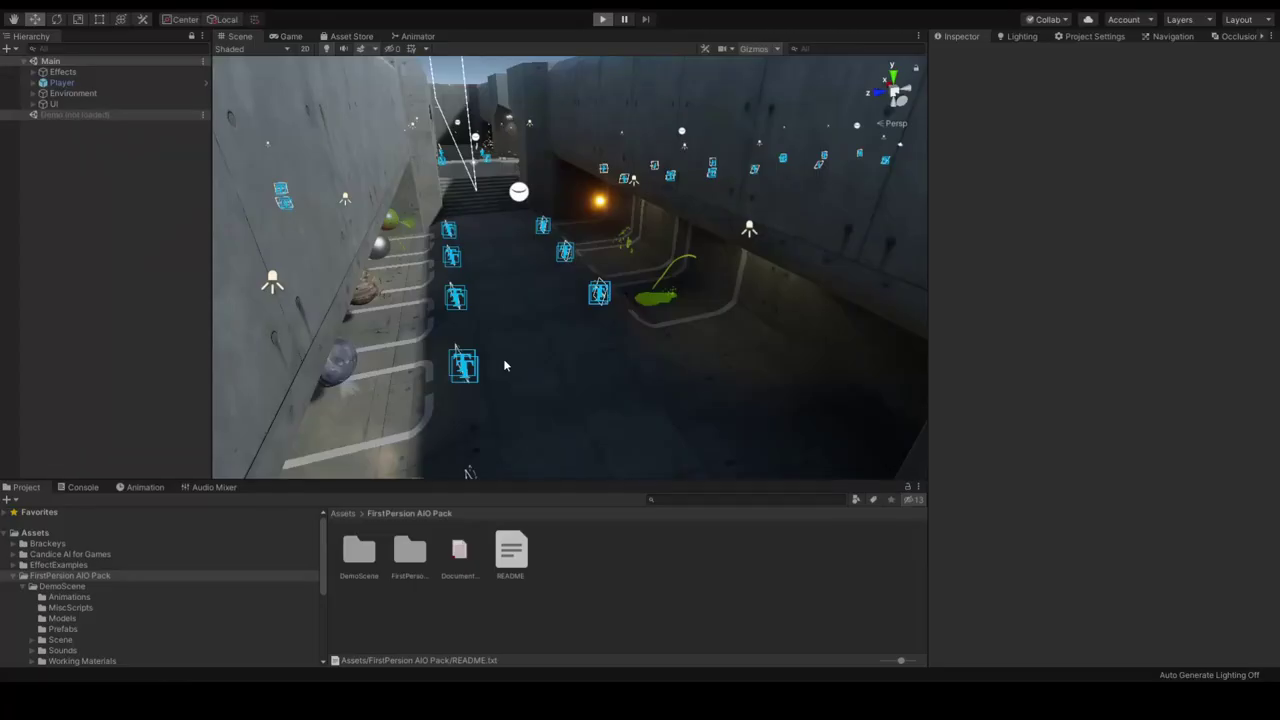
pyautogui.hotkey('ctrl', 'p')
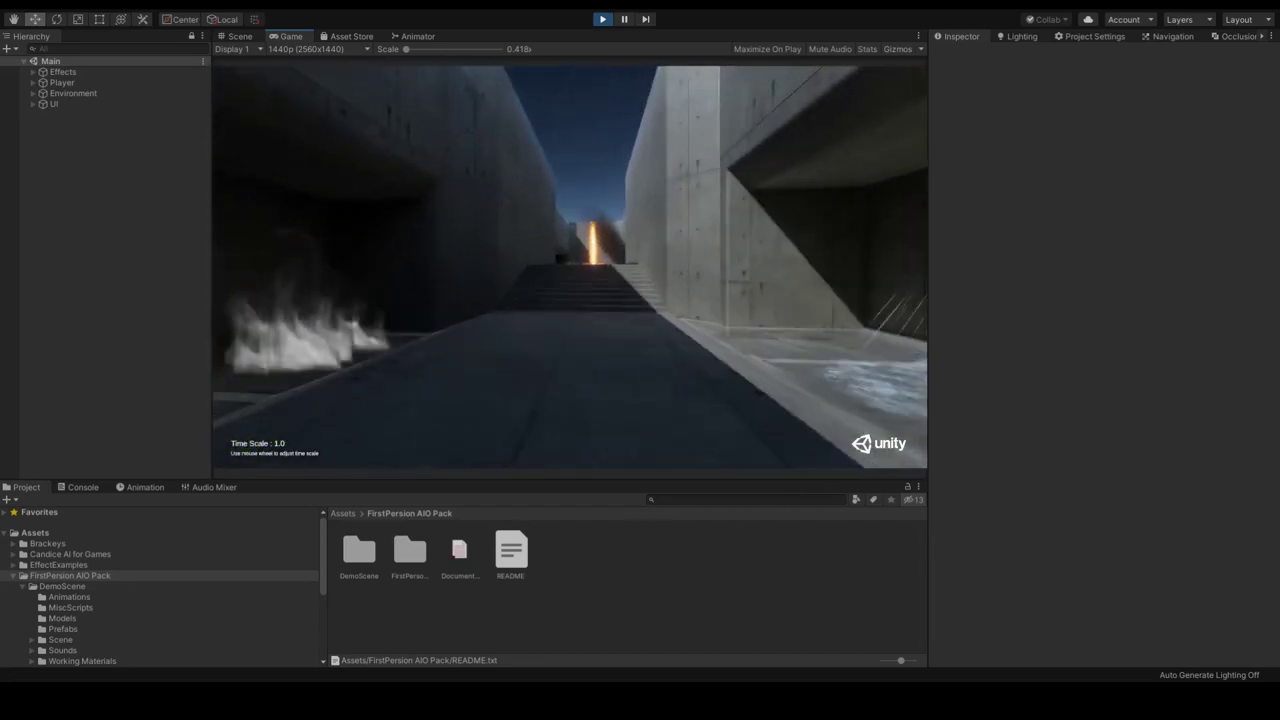
pyautogui.press('w')
pyautogui.press('w')
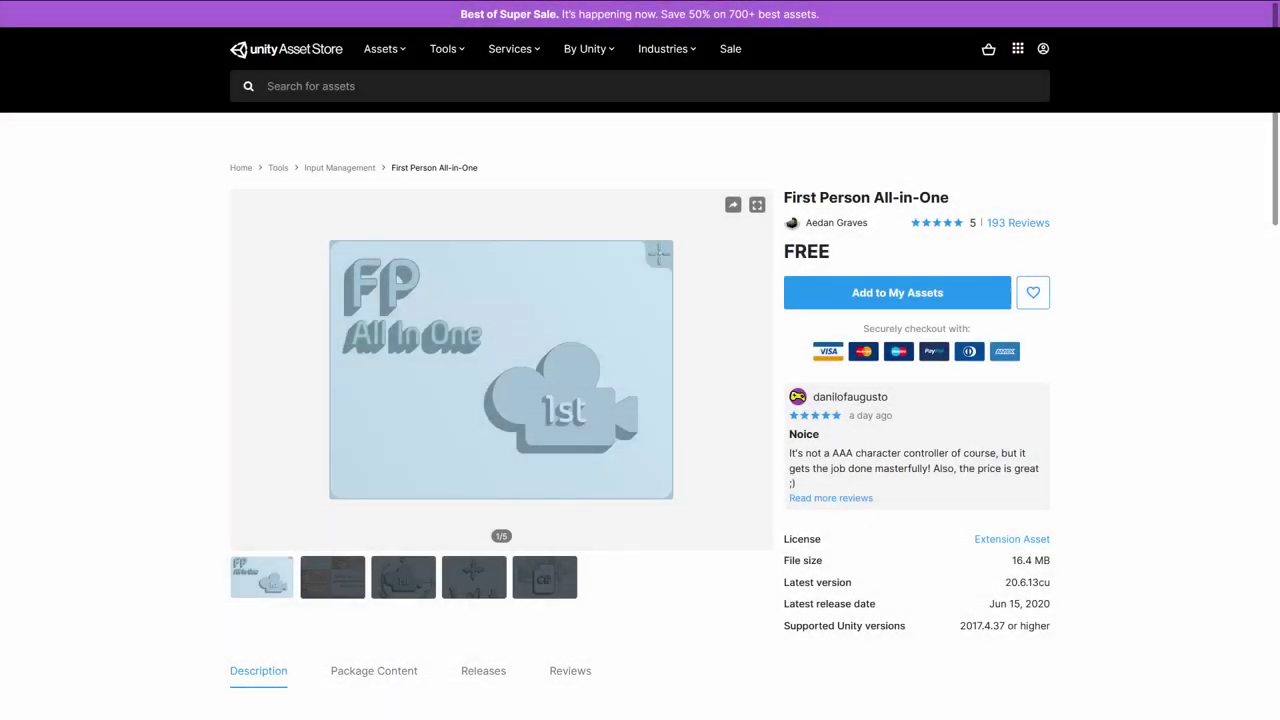
# Read the First Person All-in-One description on the Asset Store and view its second preview image
pyautogui.scroll(-4, 80, 497)
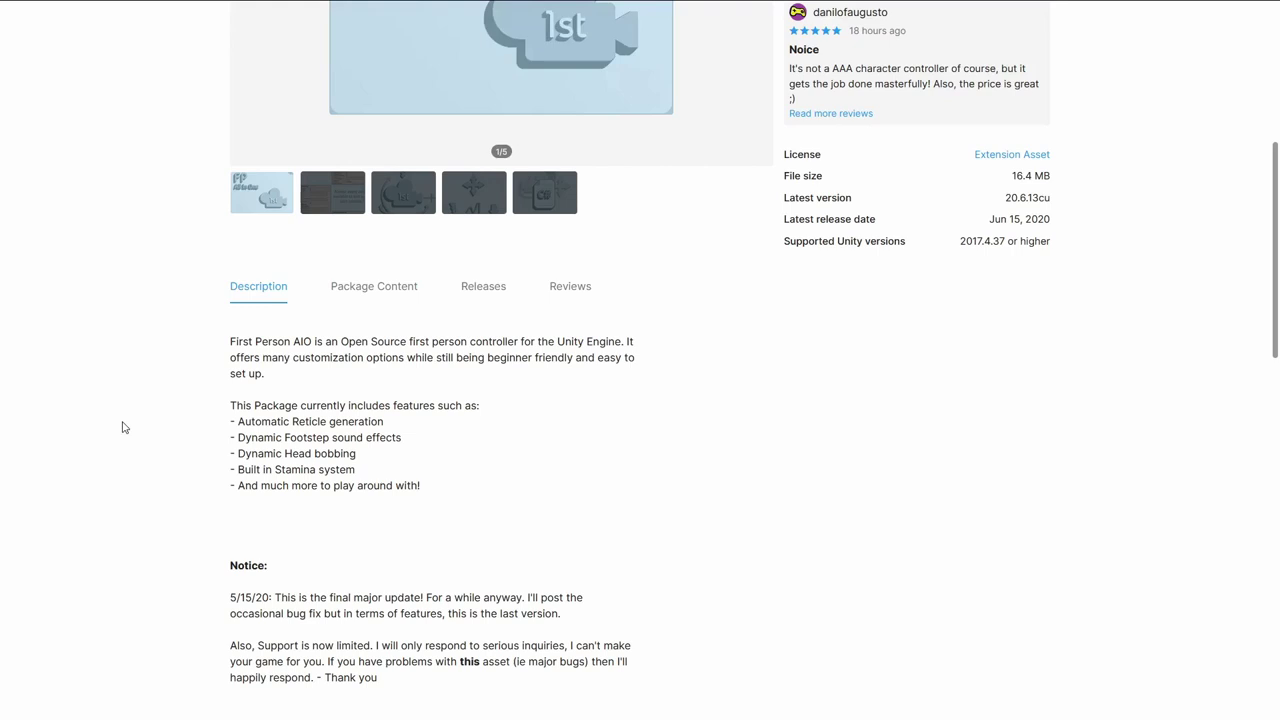
pyautogui.scroll(2, 31, 480)
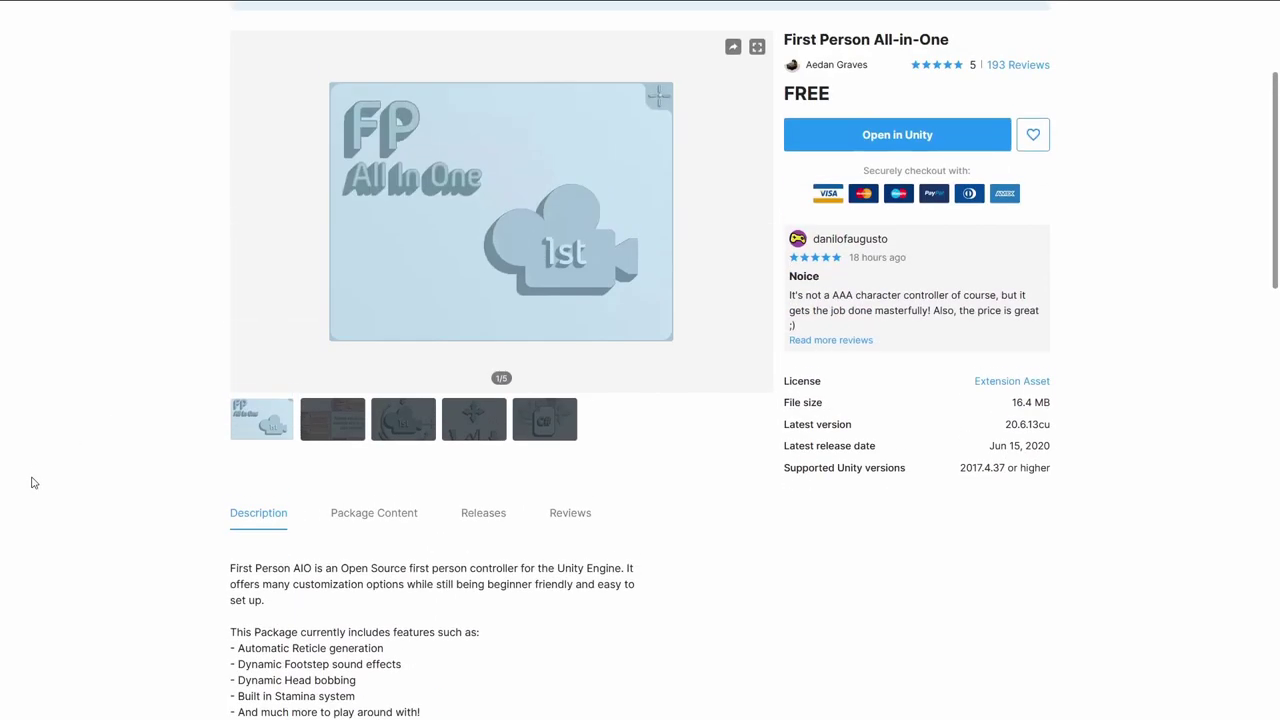
pyautogui.click(315, 444)
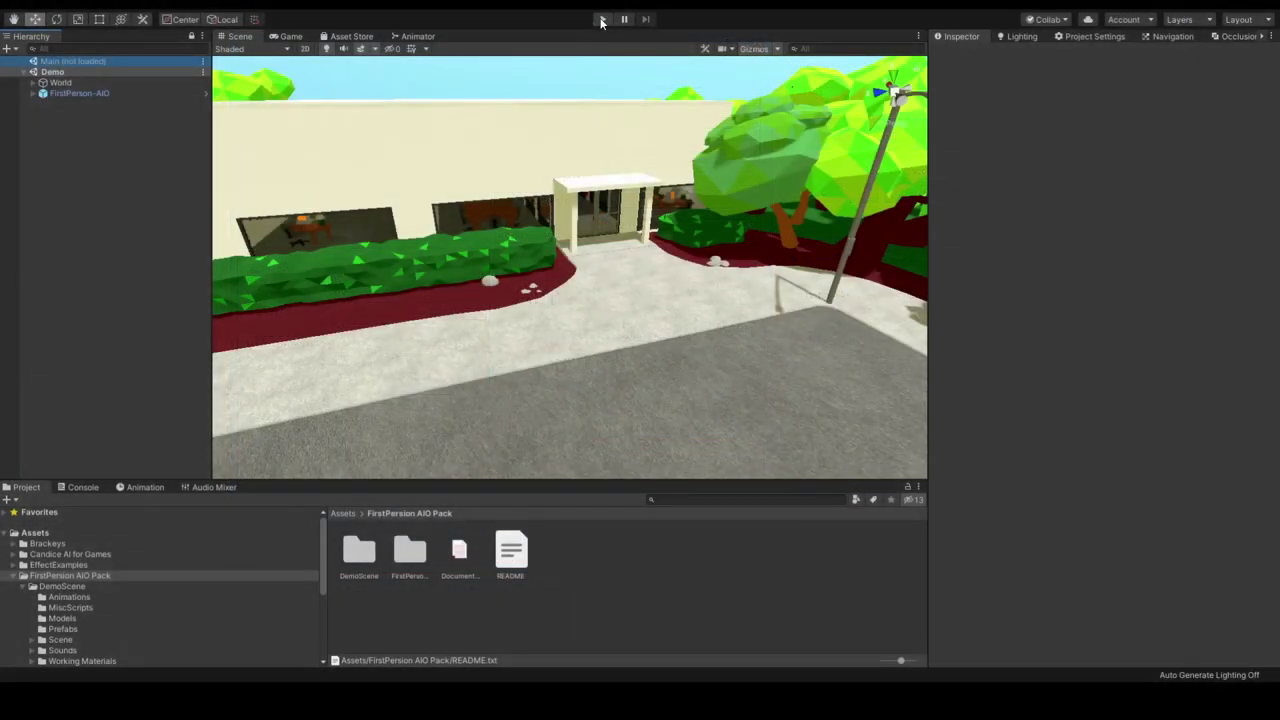
# Walk and sprint through the office building in the First Person AIO Demo scene in play mode, and stop playing
pyautogui.click(602, 20)
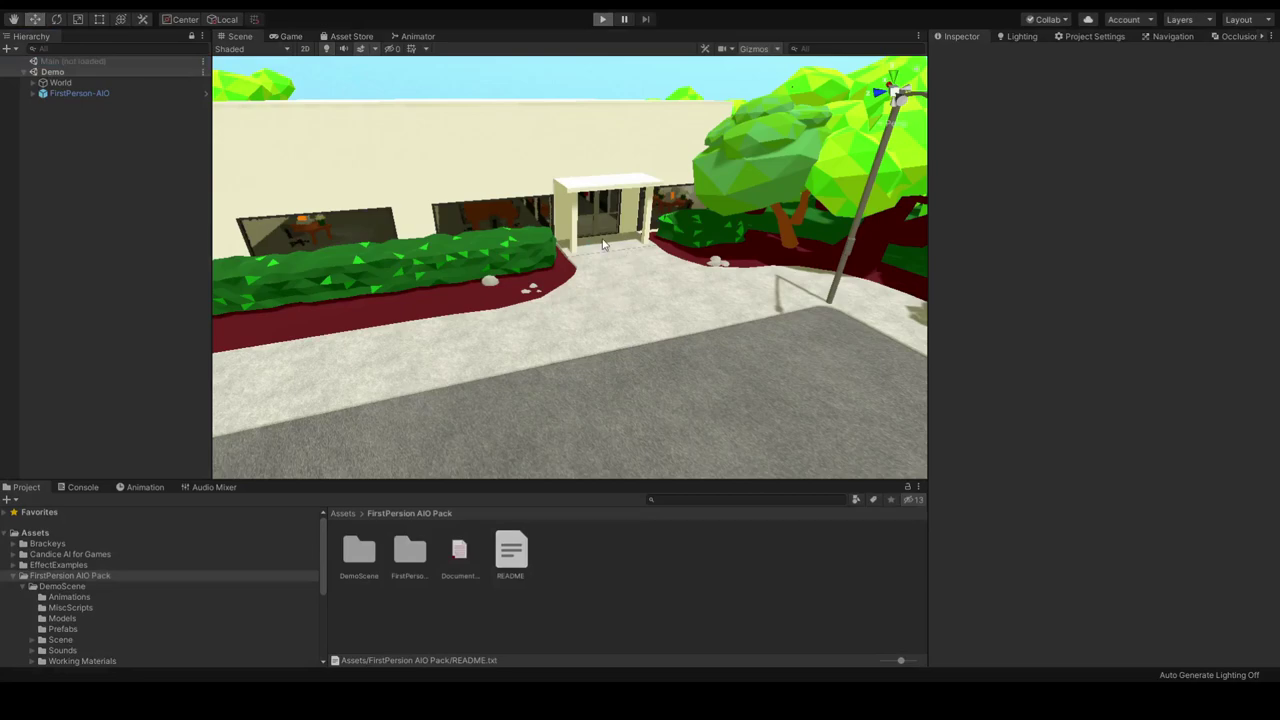
pyautogui.press('w')
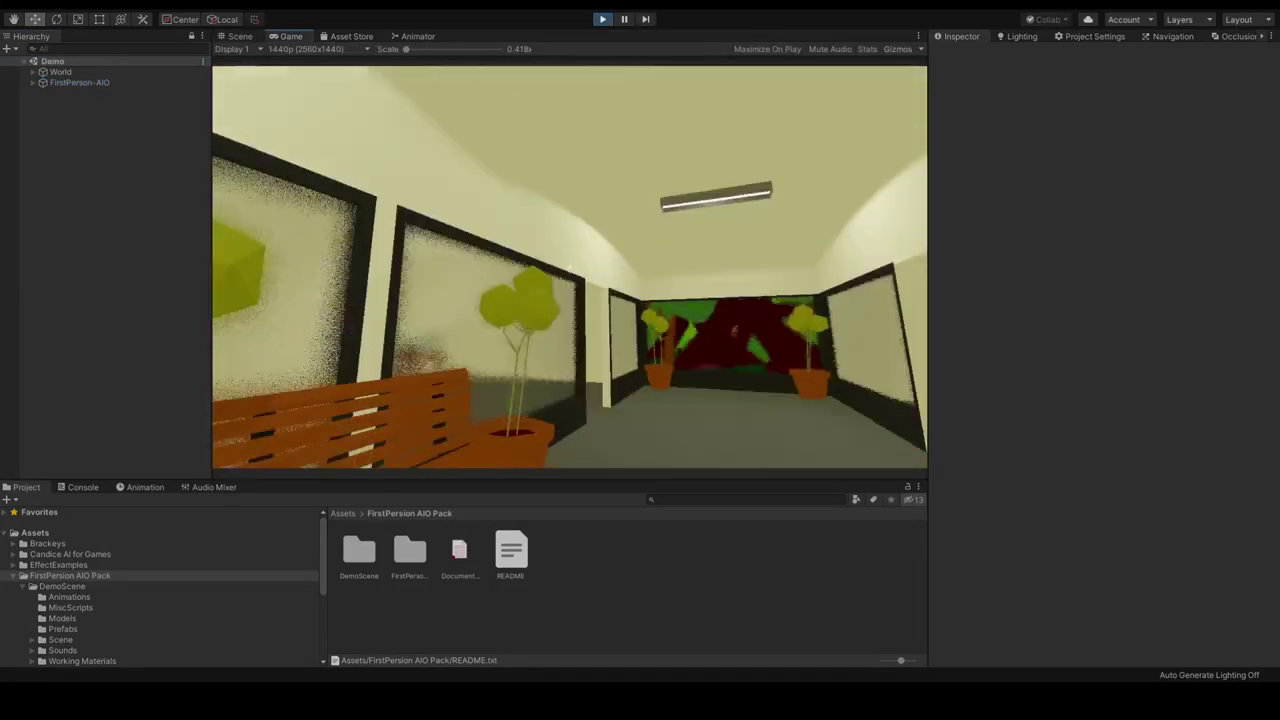
pyautogui.press('w')
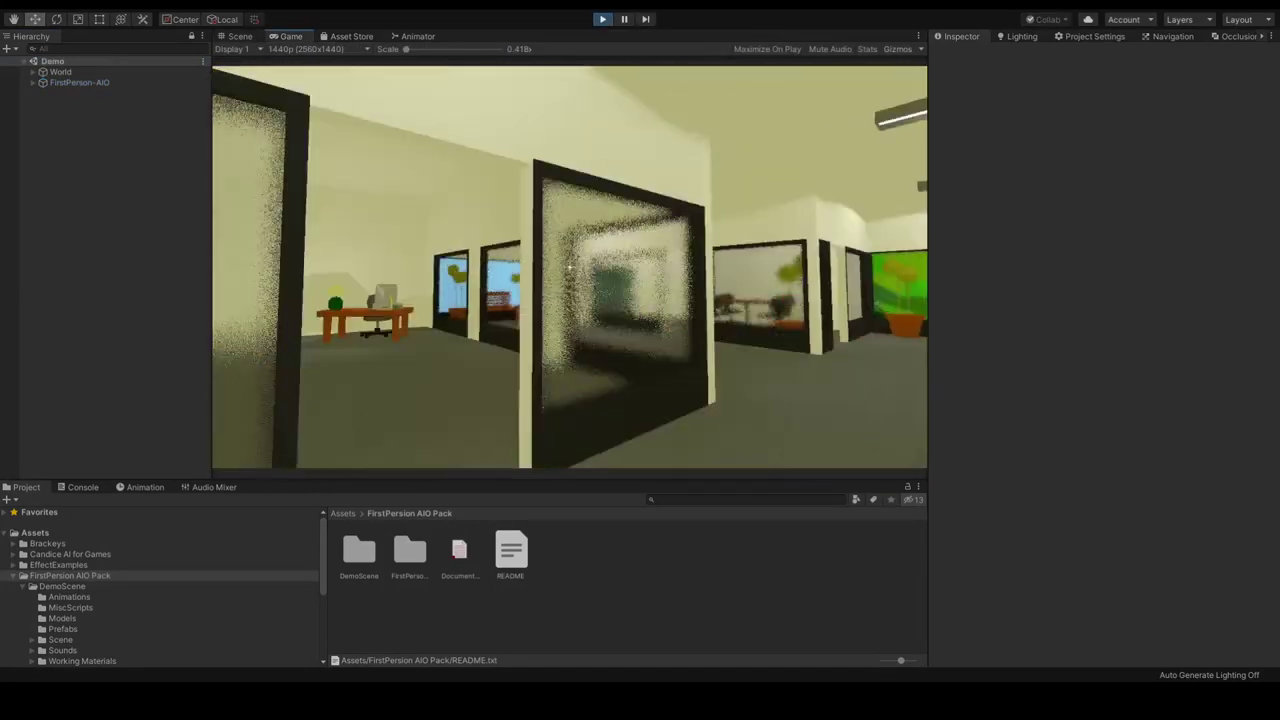
pyautogui.hotkey('shift', 'w')
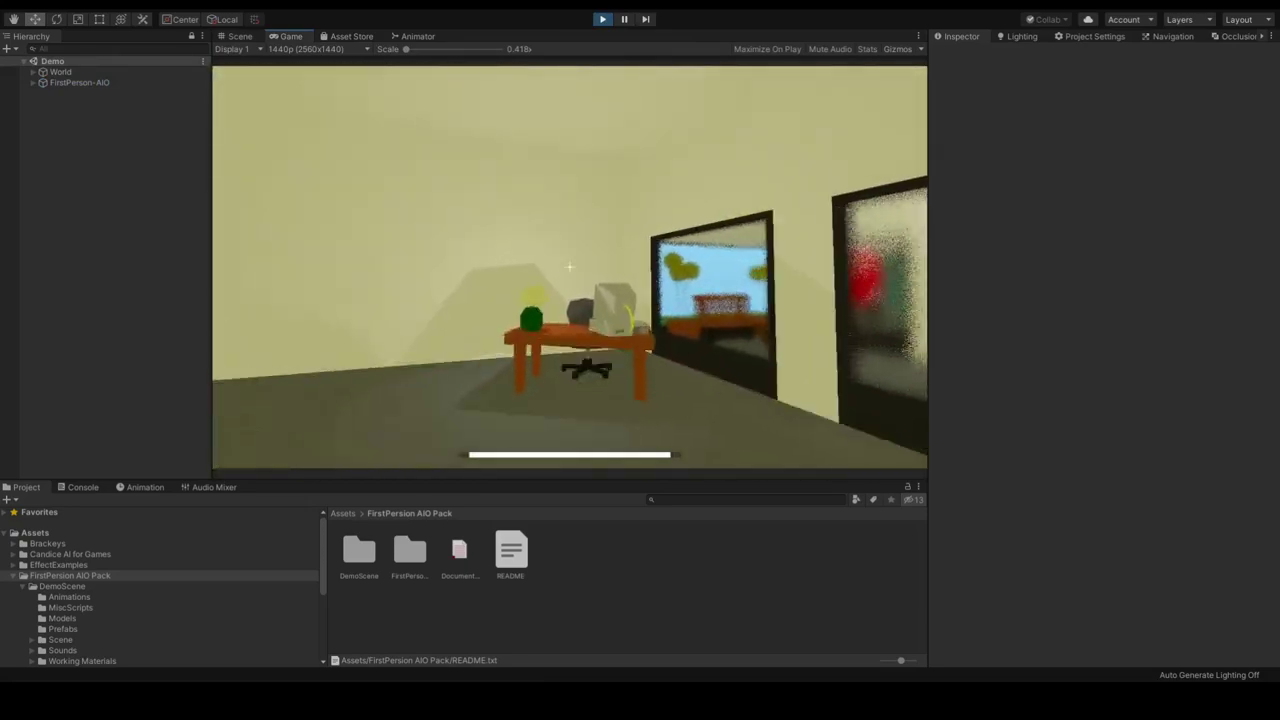
pyautogui.hotkey('shift', 'w')
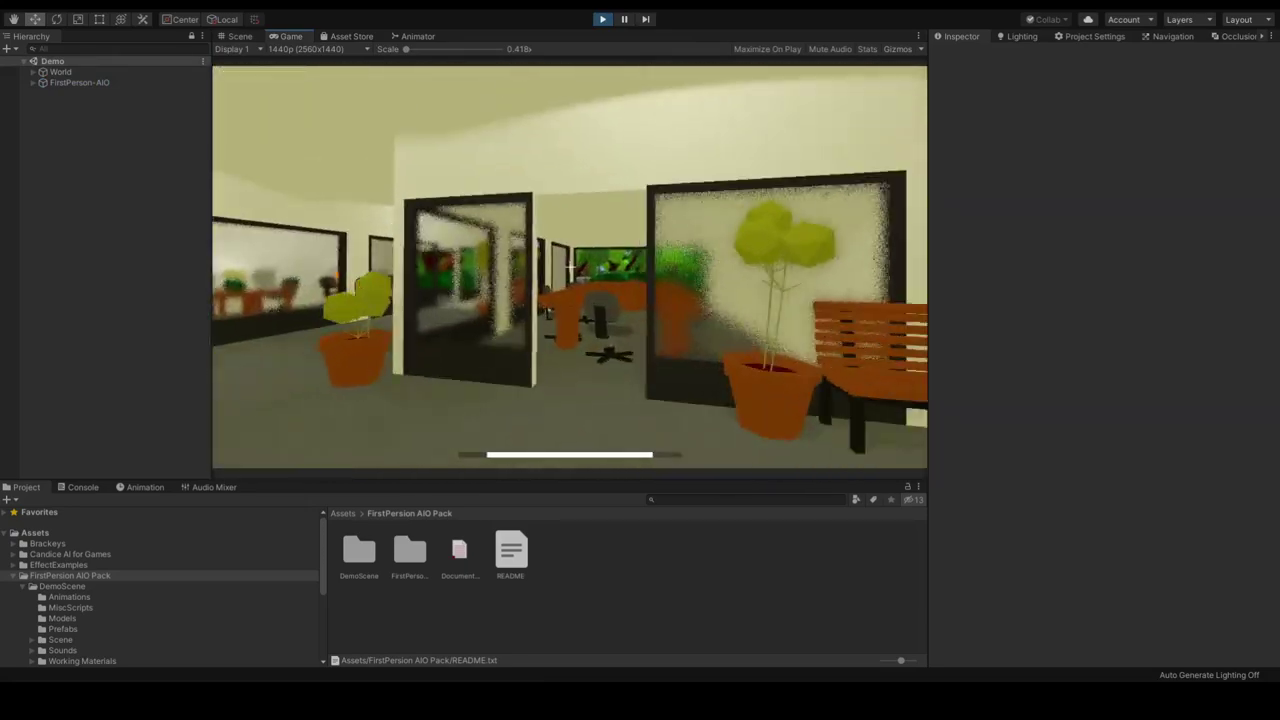
pyautogui.hotkey('shift', 'w')
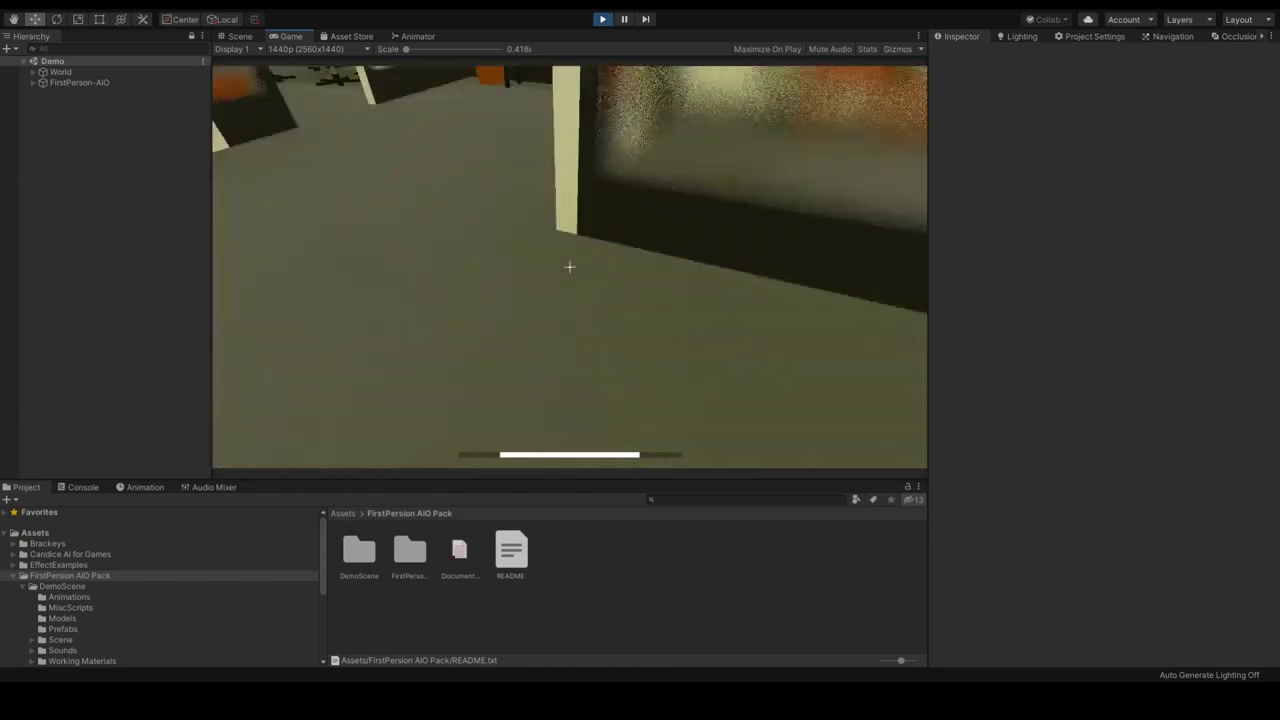
pyautogui.press('w')
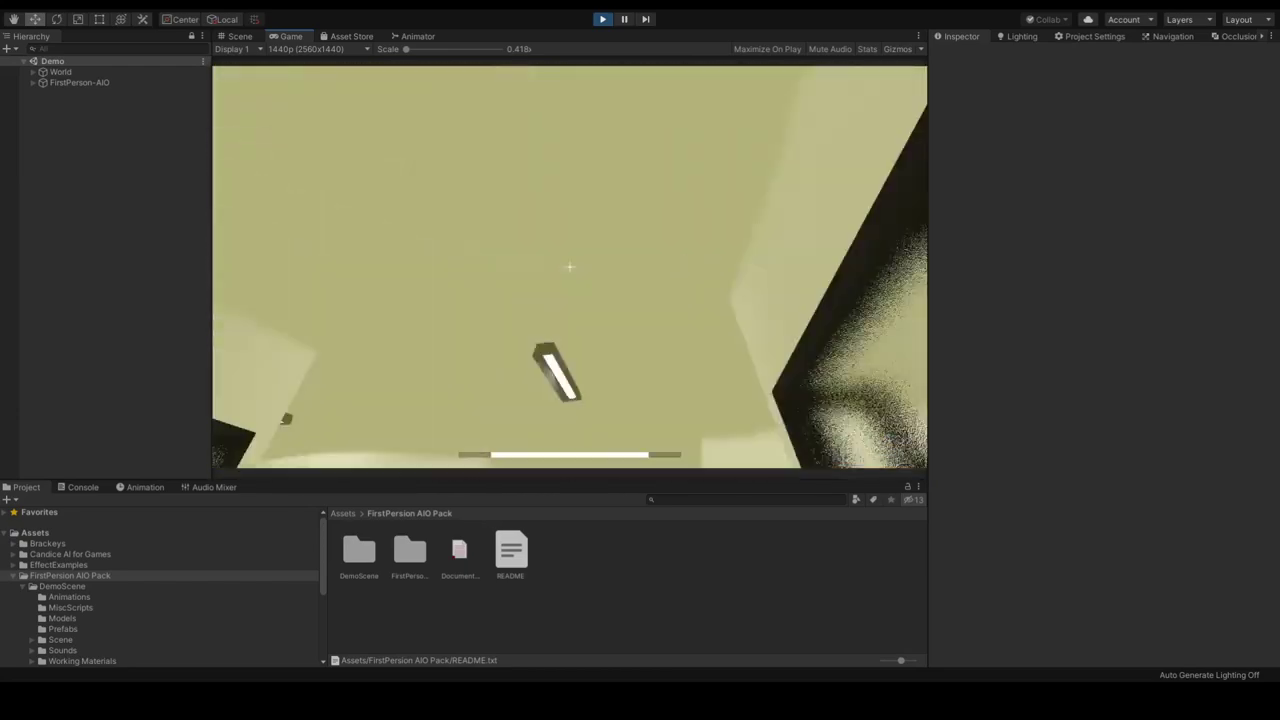
pyautogui.hotkey('shift', 'w')
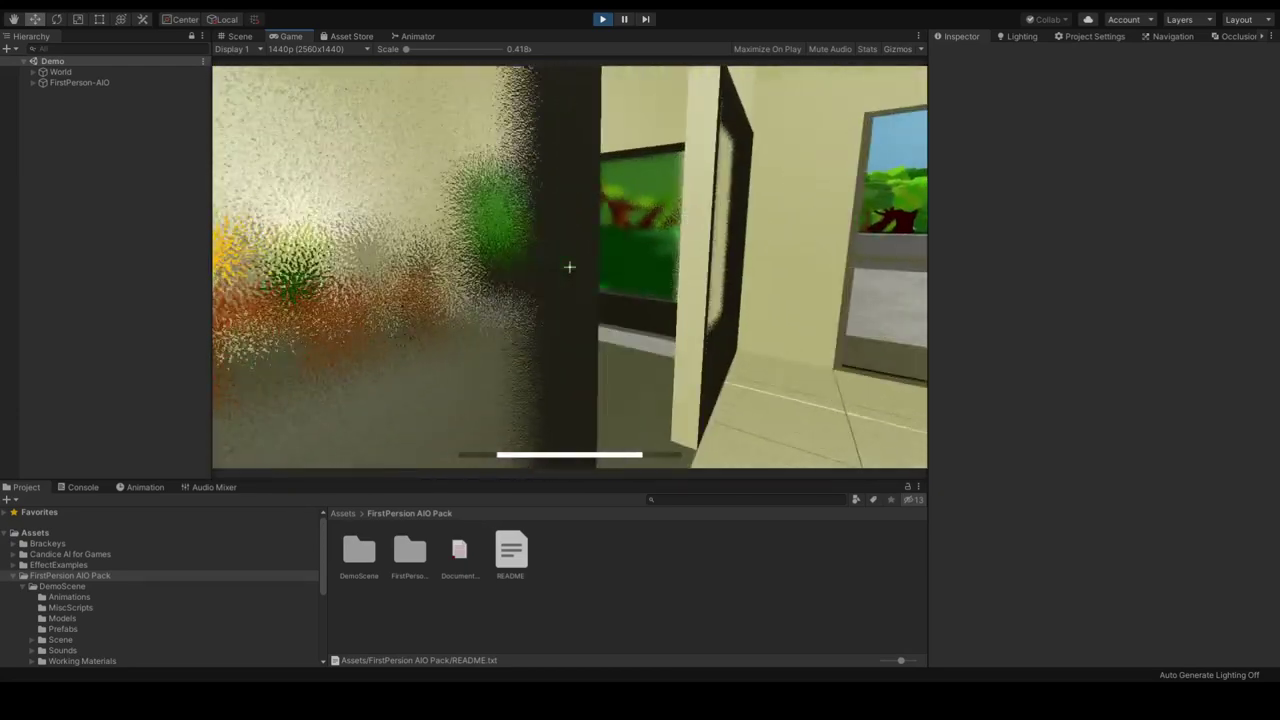
pyautogui.hotkey('shift', 'w')
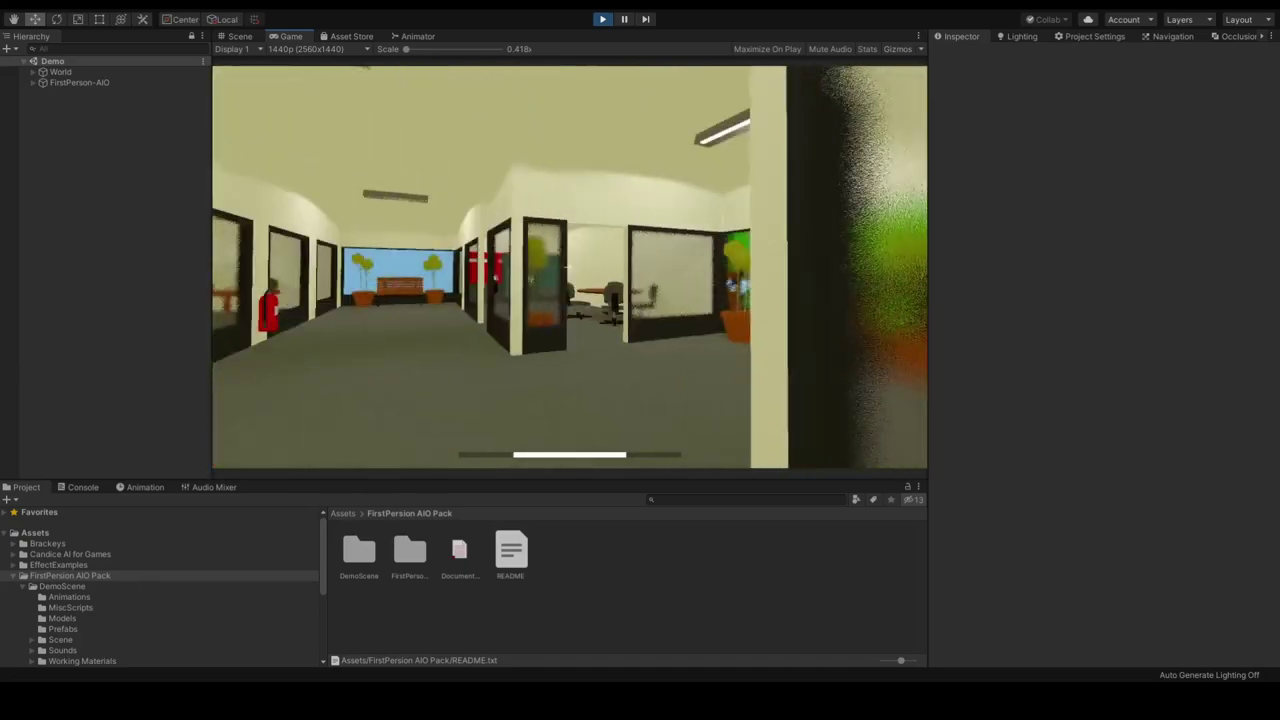
pyautogui.hotkey('ctrl', 'p')
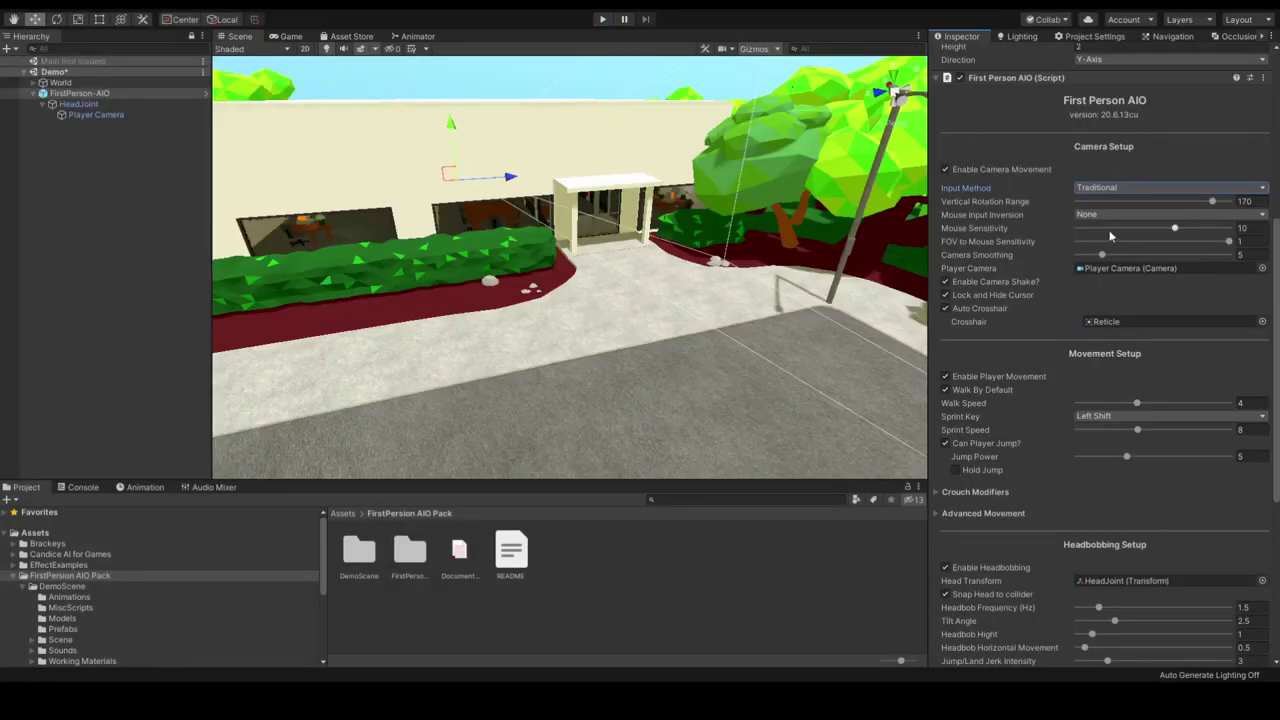
# In FirstPerson-AIO's camera setup, set Mouse Sensitivity to 4.64 and turn off Lock and Hide Cursor
pyautogui.moveTo(1174, 231); pyautogui.dragTo(1122, 233)
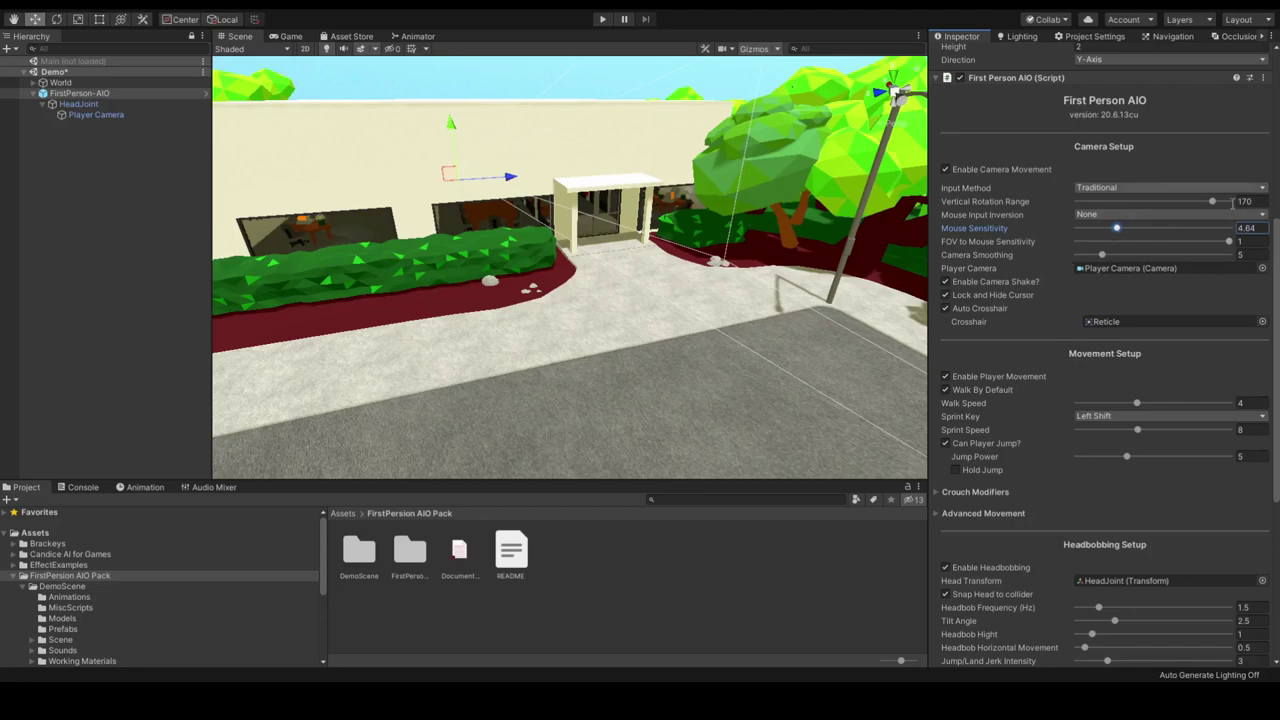
pyautogui.scroll(-3, 1020, 210)
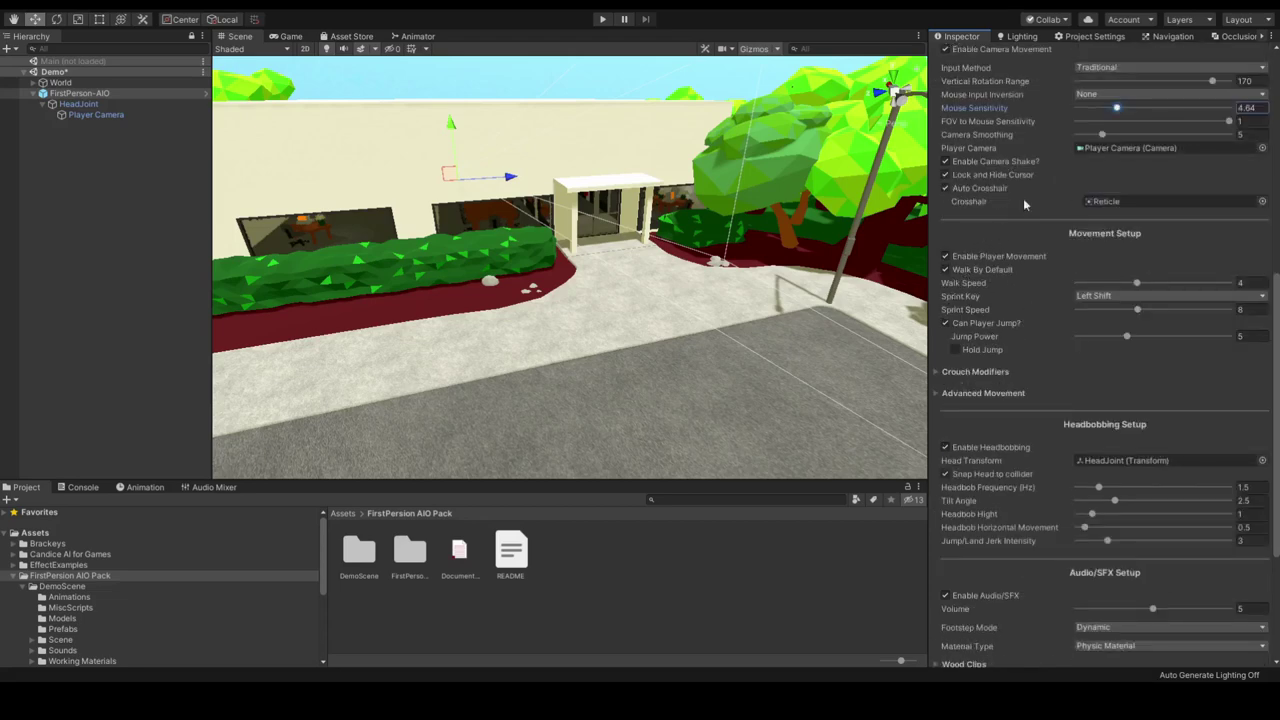
pyautogui.click(1136, 202)
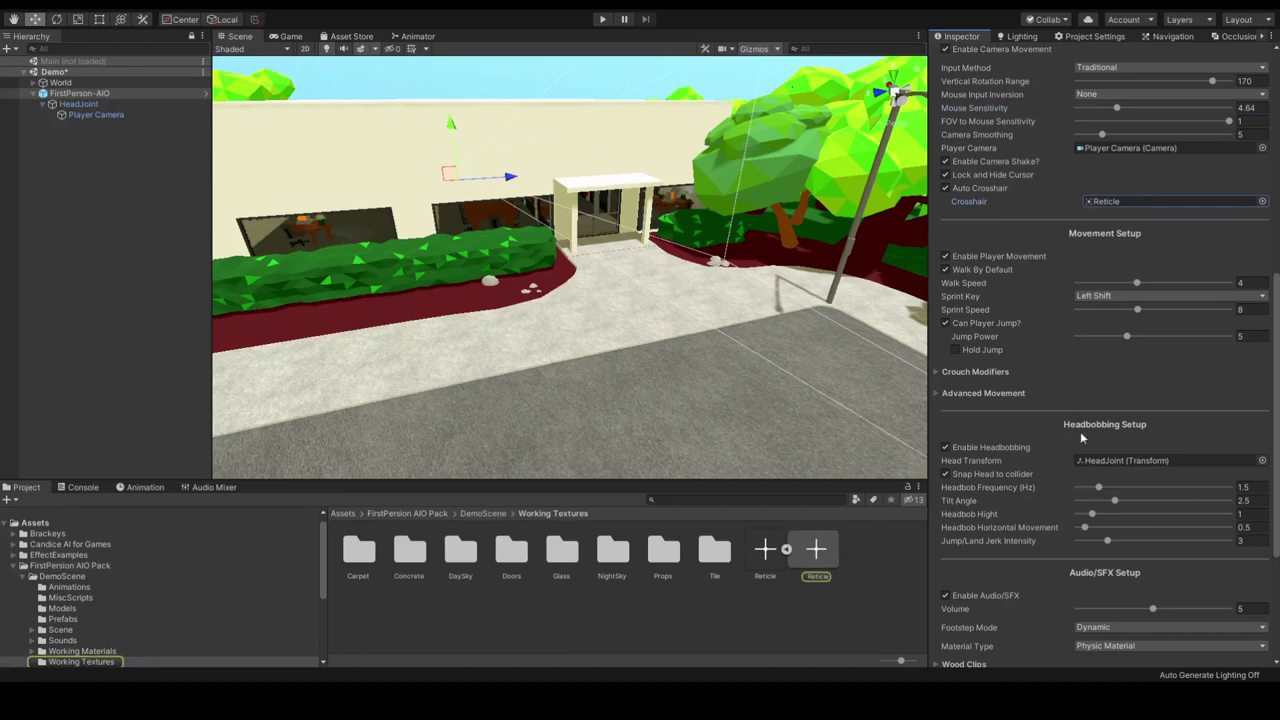
pyautogui.click(1165, 174)
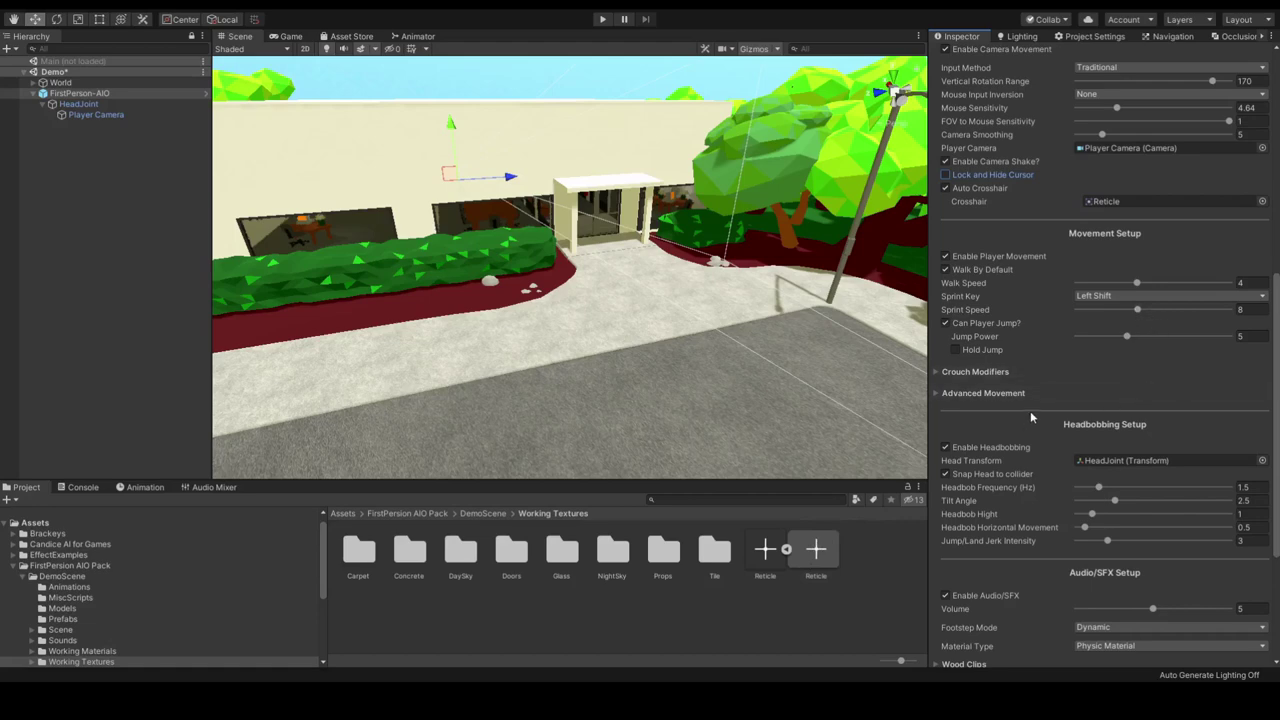
# Review the script's movement, headbobbing and audio settings, and inspect the HeadJoint and FirstPerson-AIO objects in the hallway
pyautogui.scroll(-2, 1029, 410)
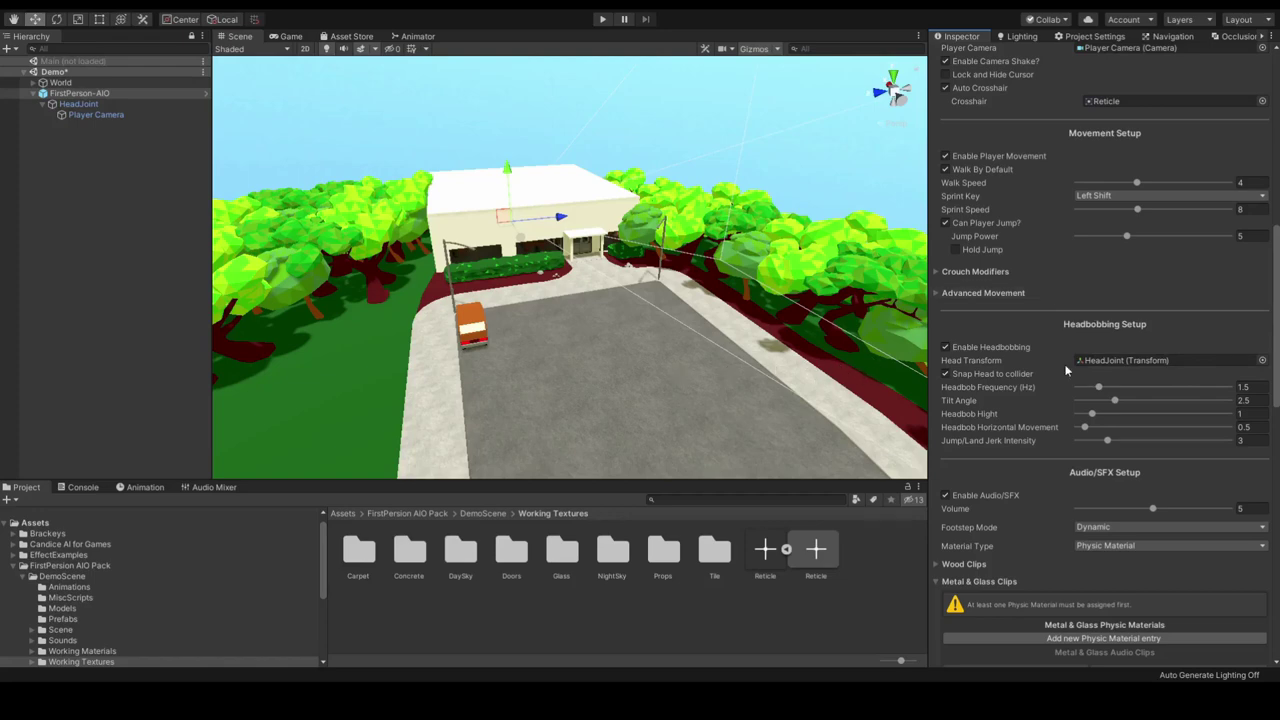
pyautogui.scroll(-1, 759, 330)
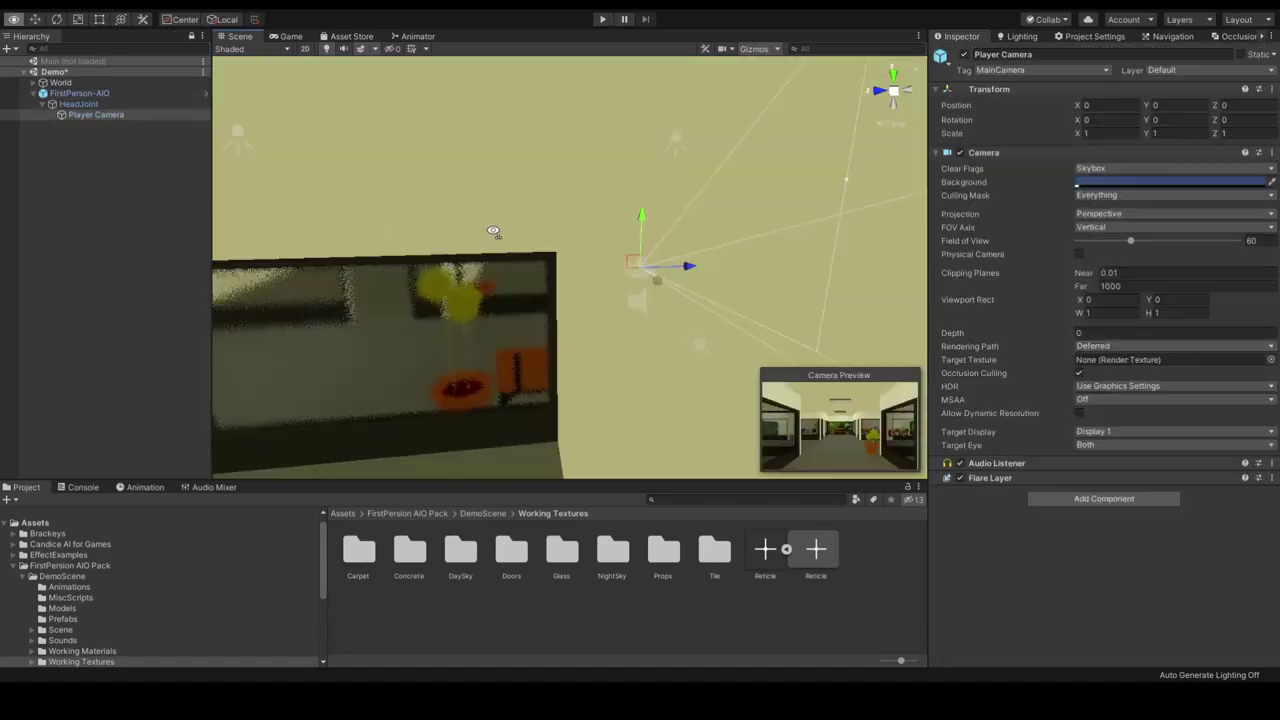
pyautogui.moveTo(494, 234); pyautogui.dragTo(870, 240, button='right')
pyautogui.click(78, 103)
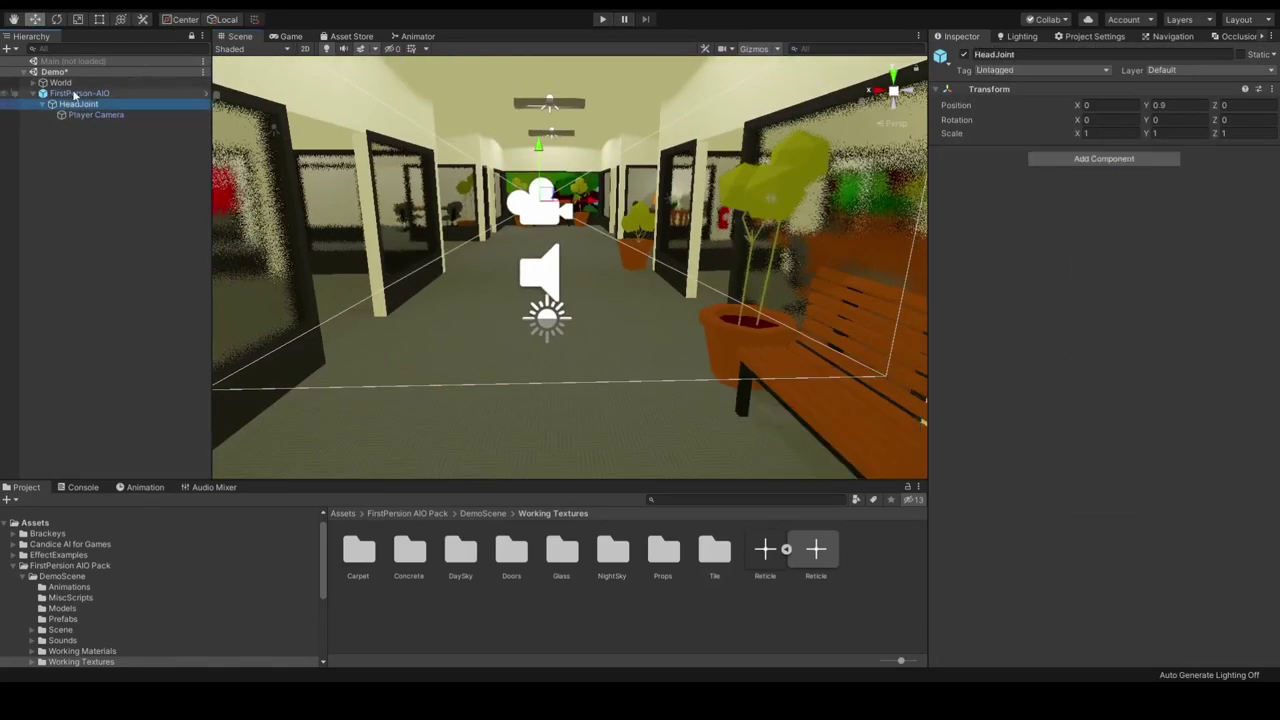
pyautogui.click(74, 93)
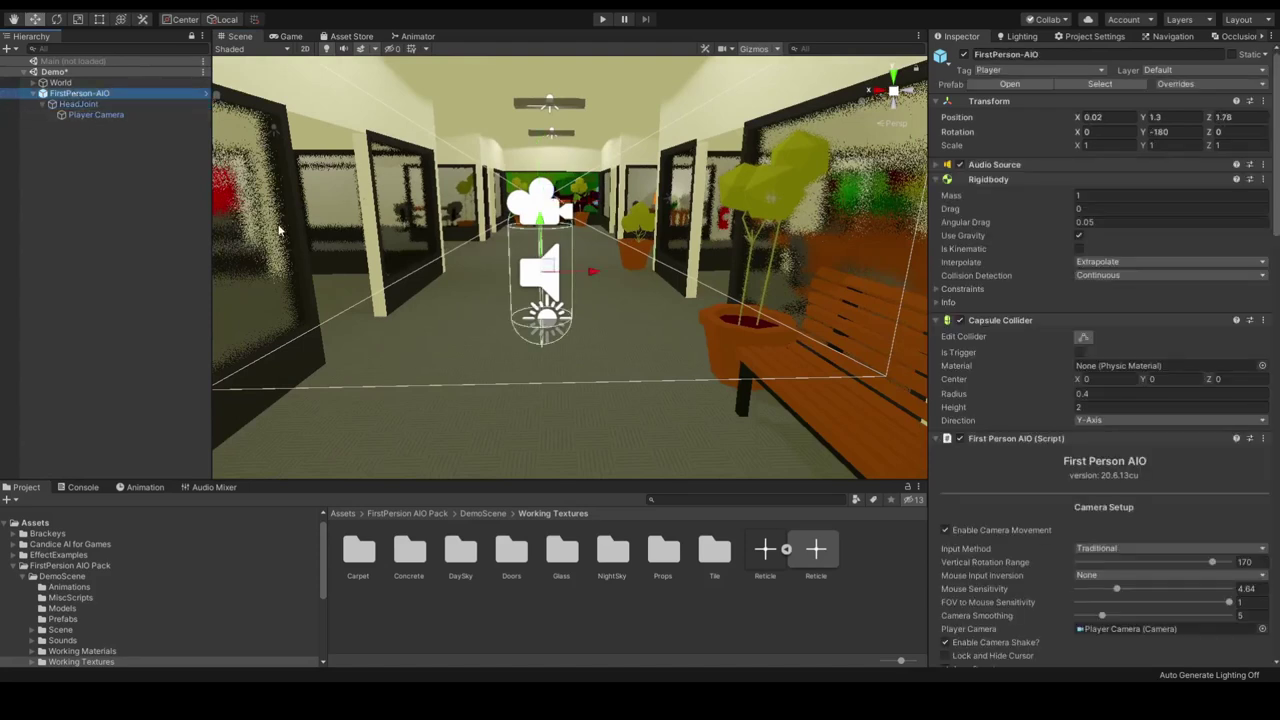
# Test the changed FirstPerson-AIO controller in play mode by moving through the office hallways, out the entrance and around the parked car
pyautogui.click(602, 19)
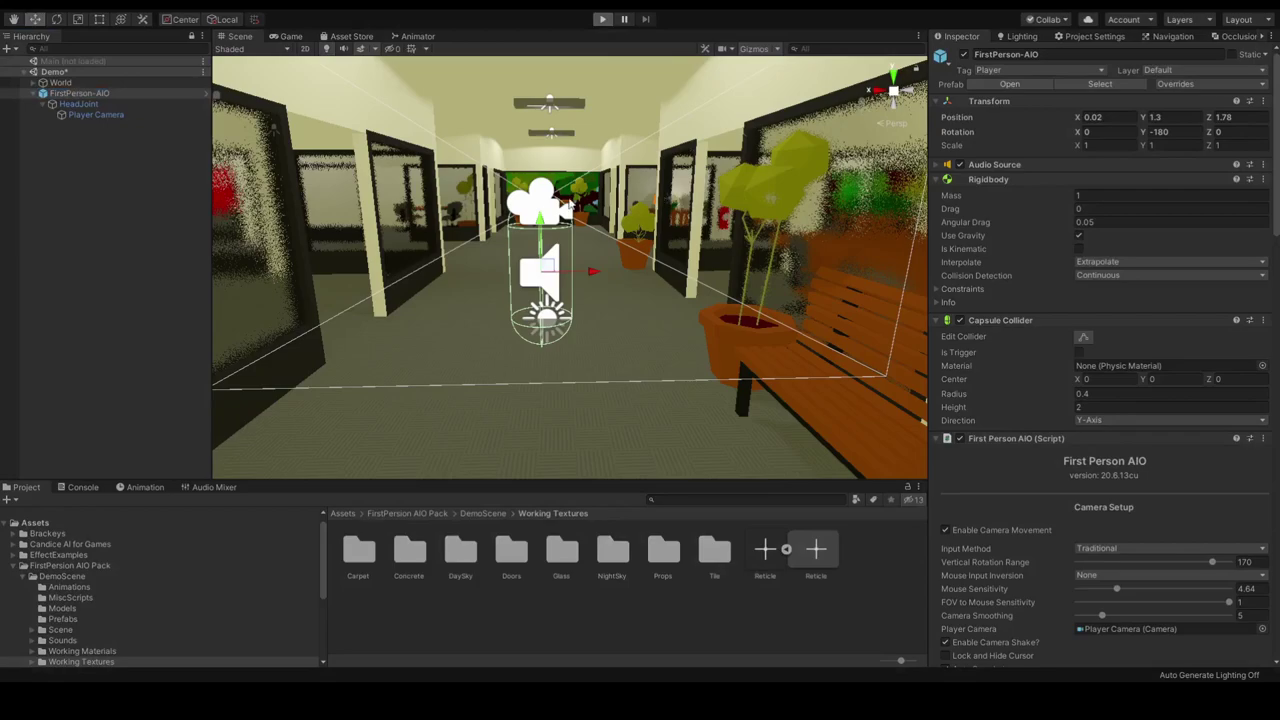
pyautogui.press('w')
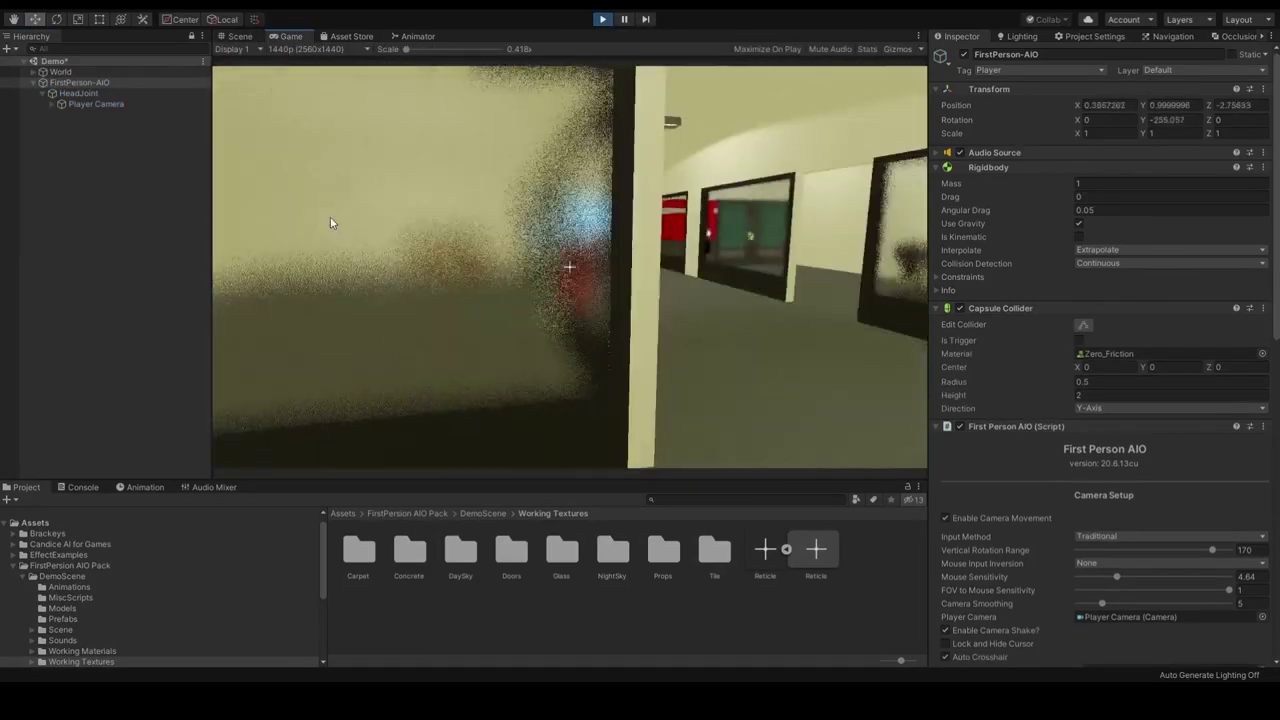
pyautogui.press('w')
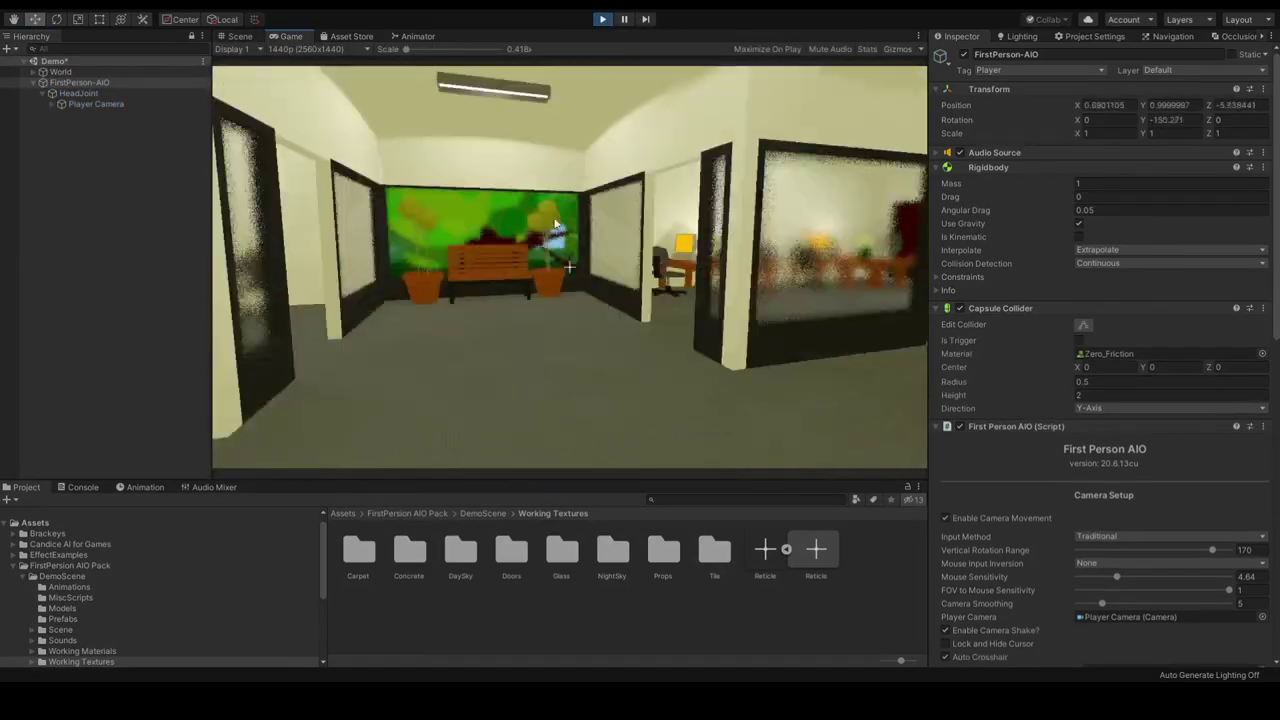
pyautogui.press('w')
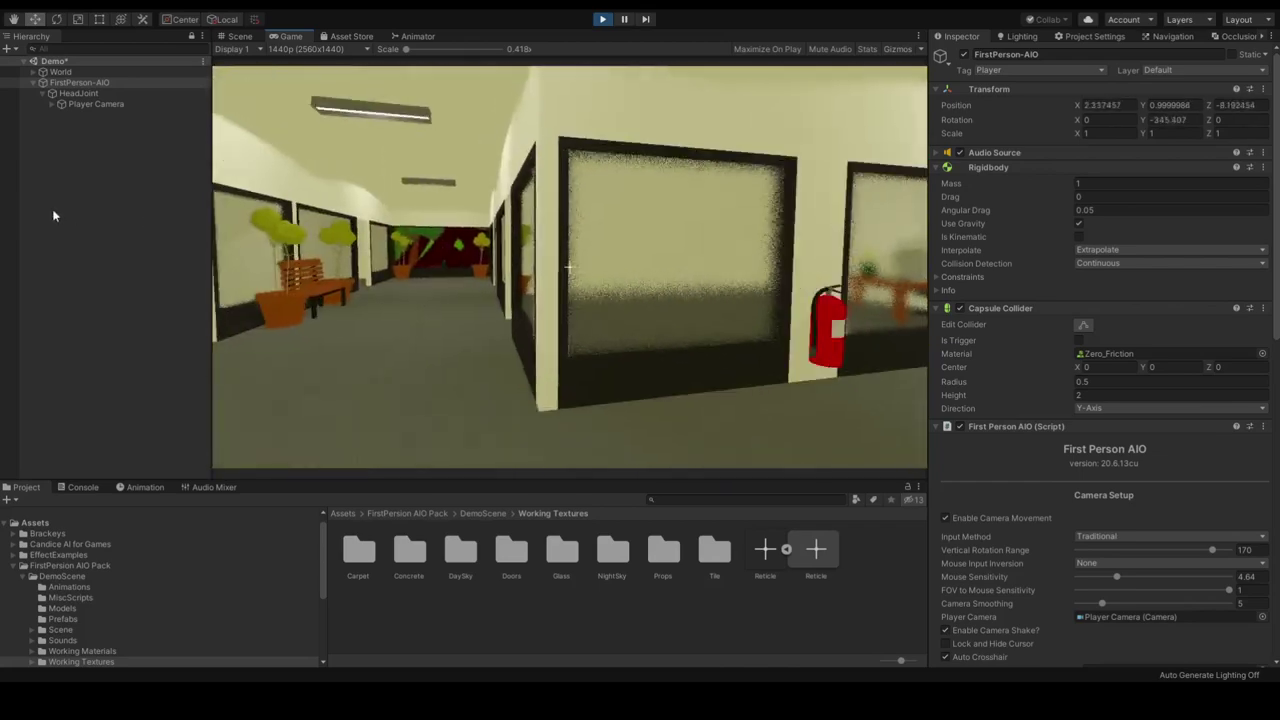
pyautogui.press('w')
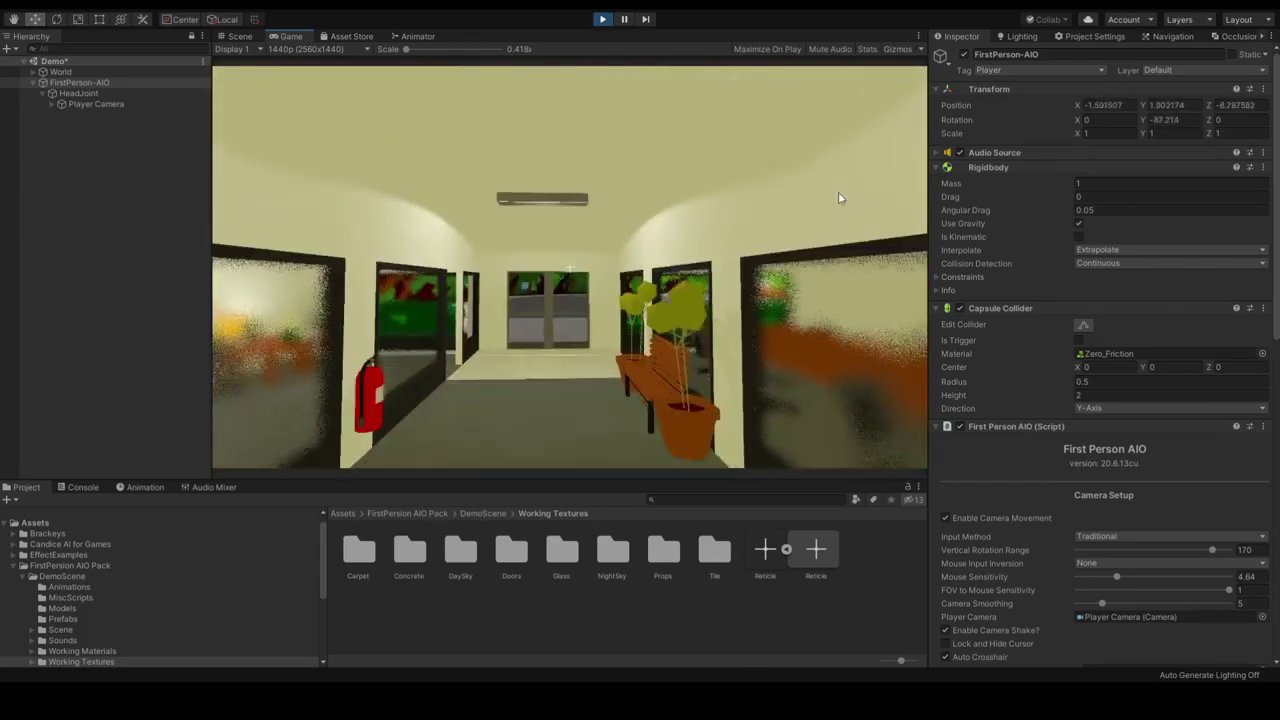
pyautogui.press('w')
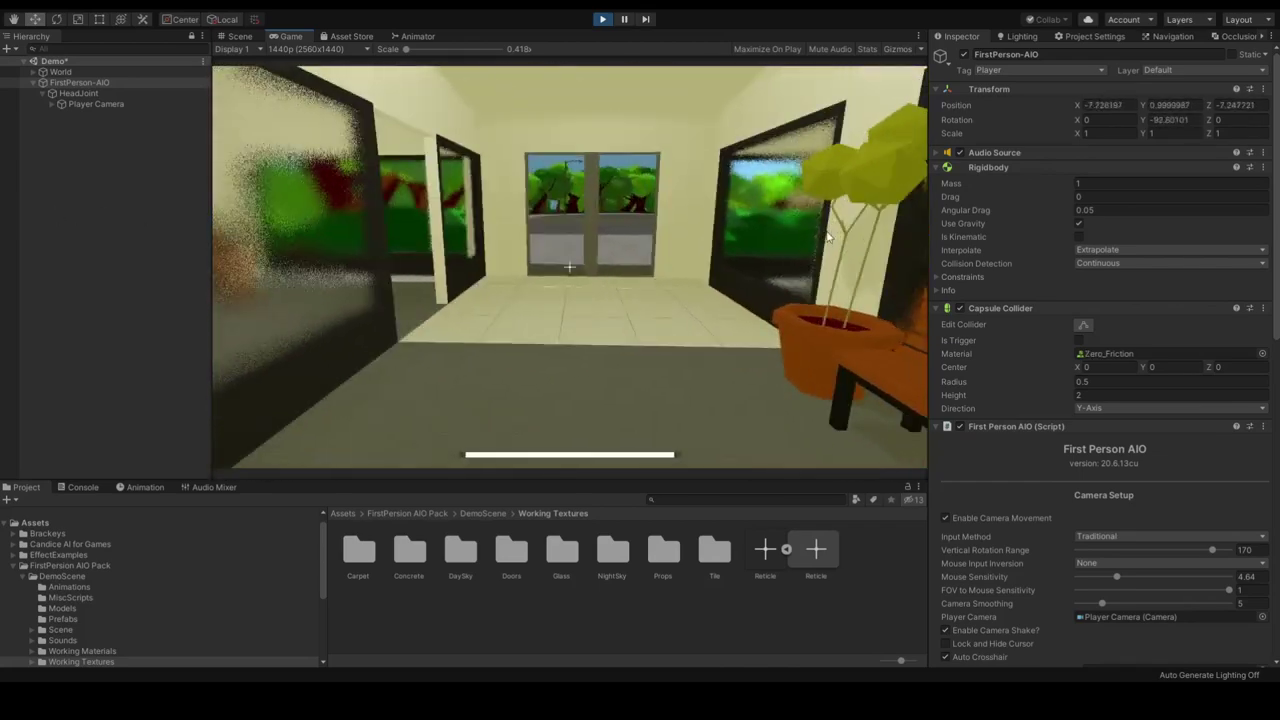
pyautogui.press('w')
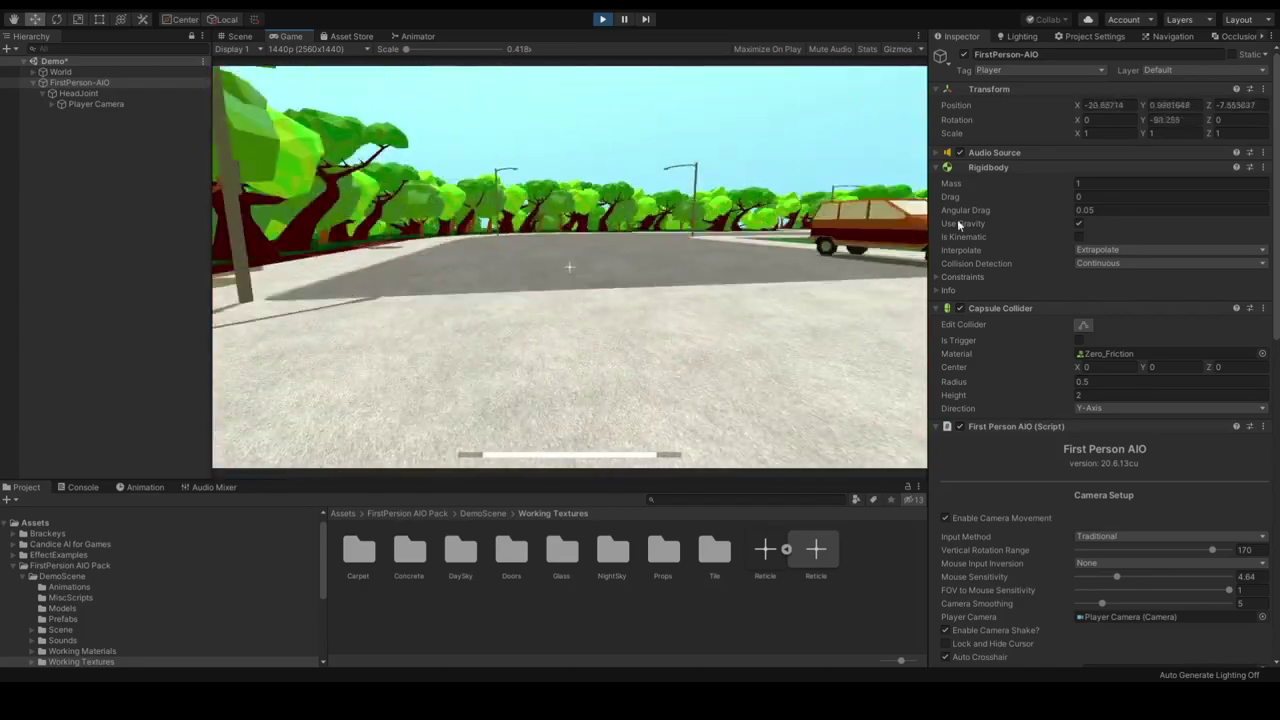
pyautogui.press('w')
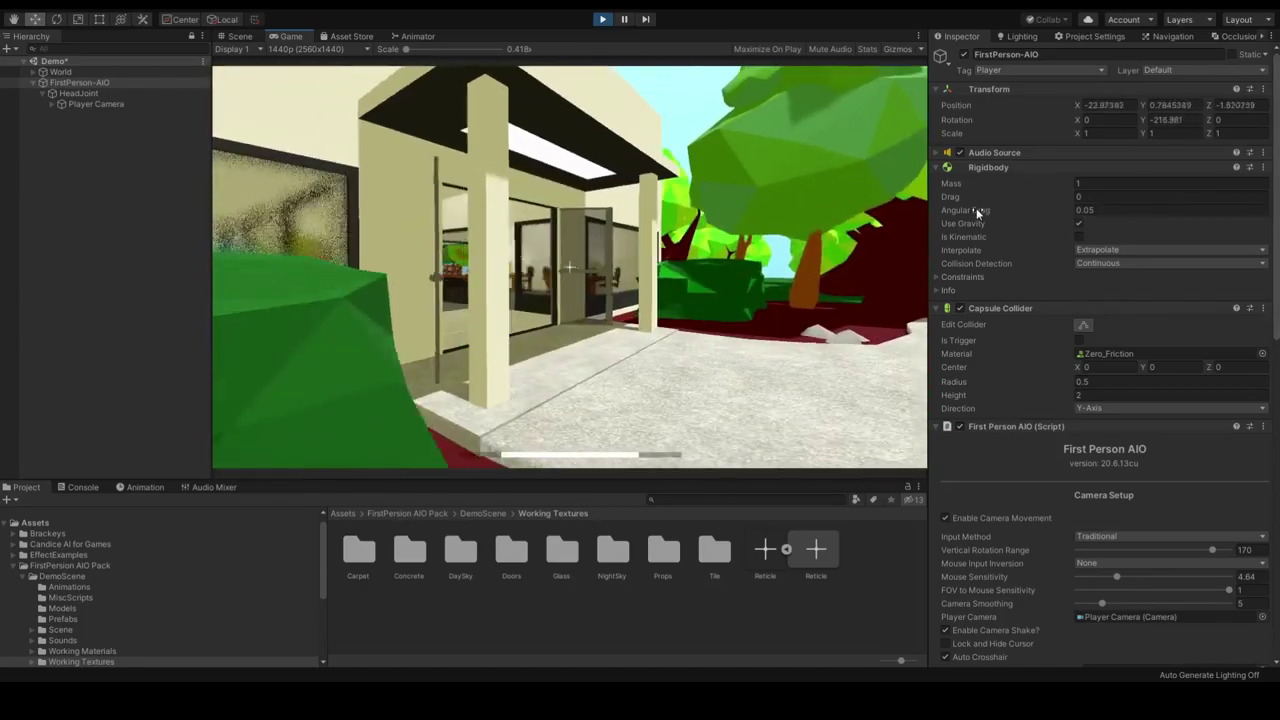
pyautogui.press('w')
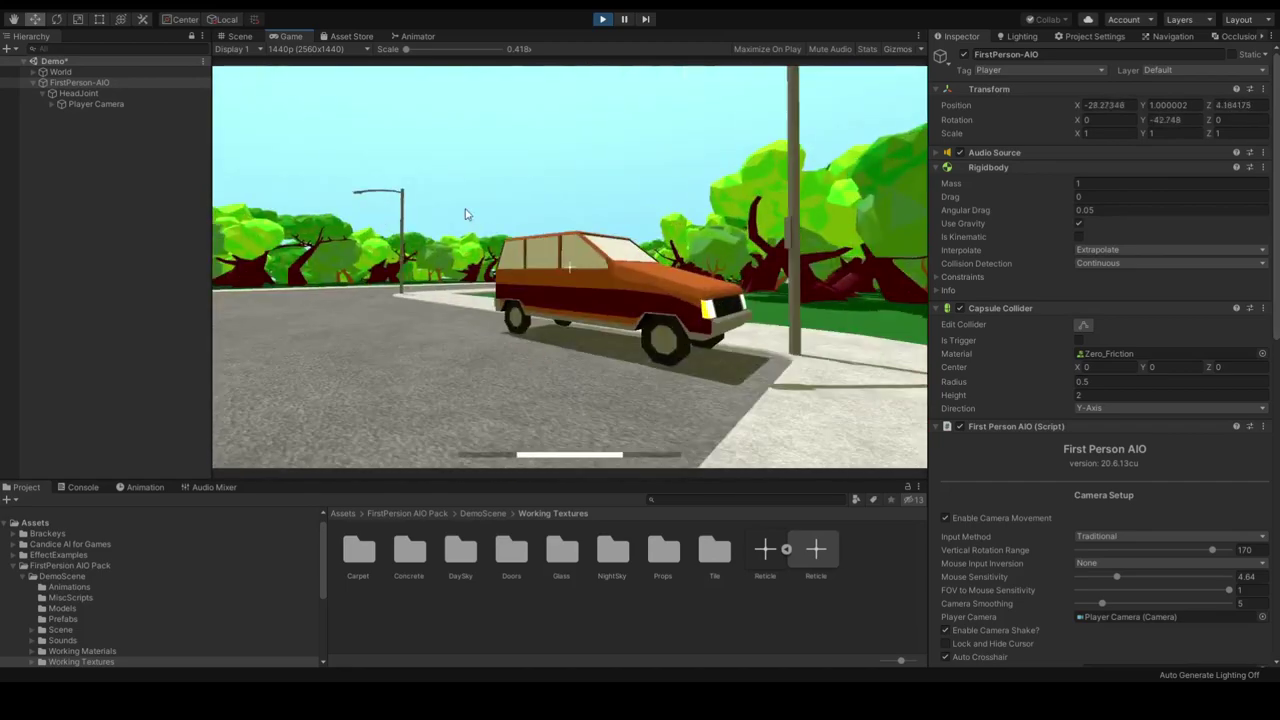
pyautogui.press('w')
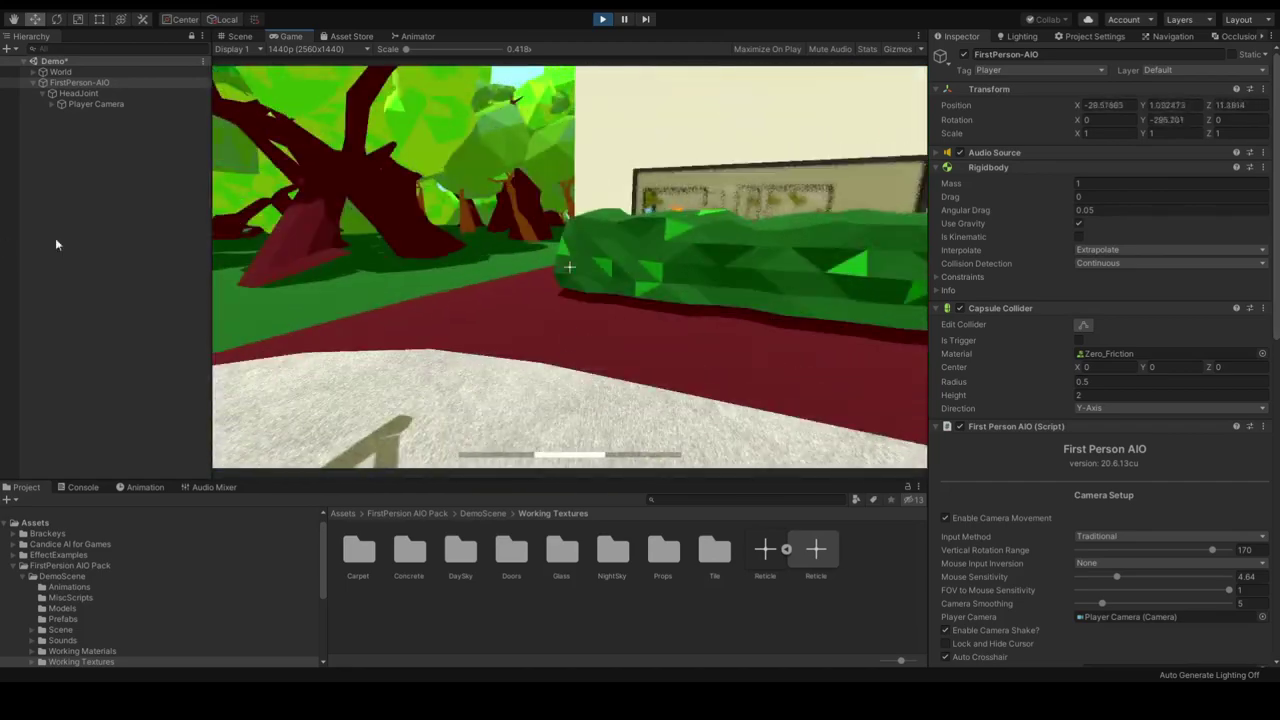
pyautogui.hotkey('shift', 'w')
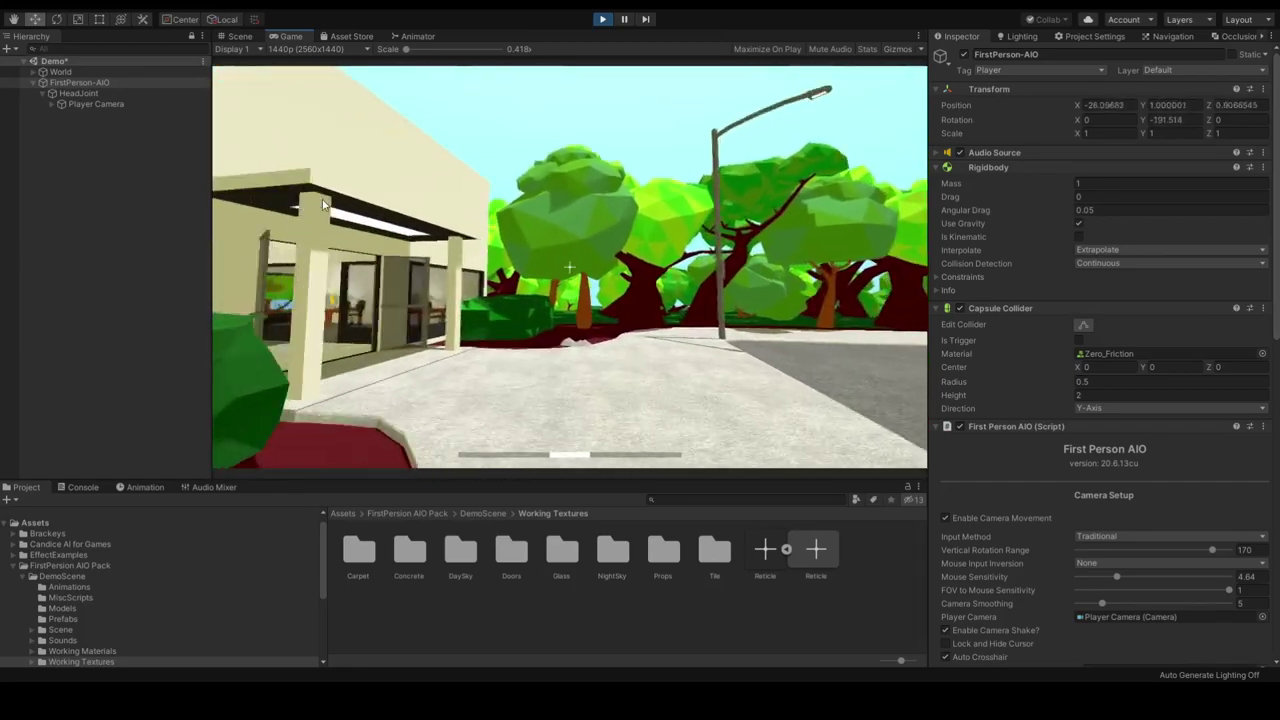
pyautogui.press('w')
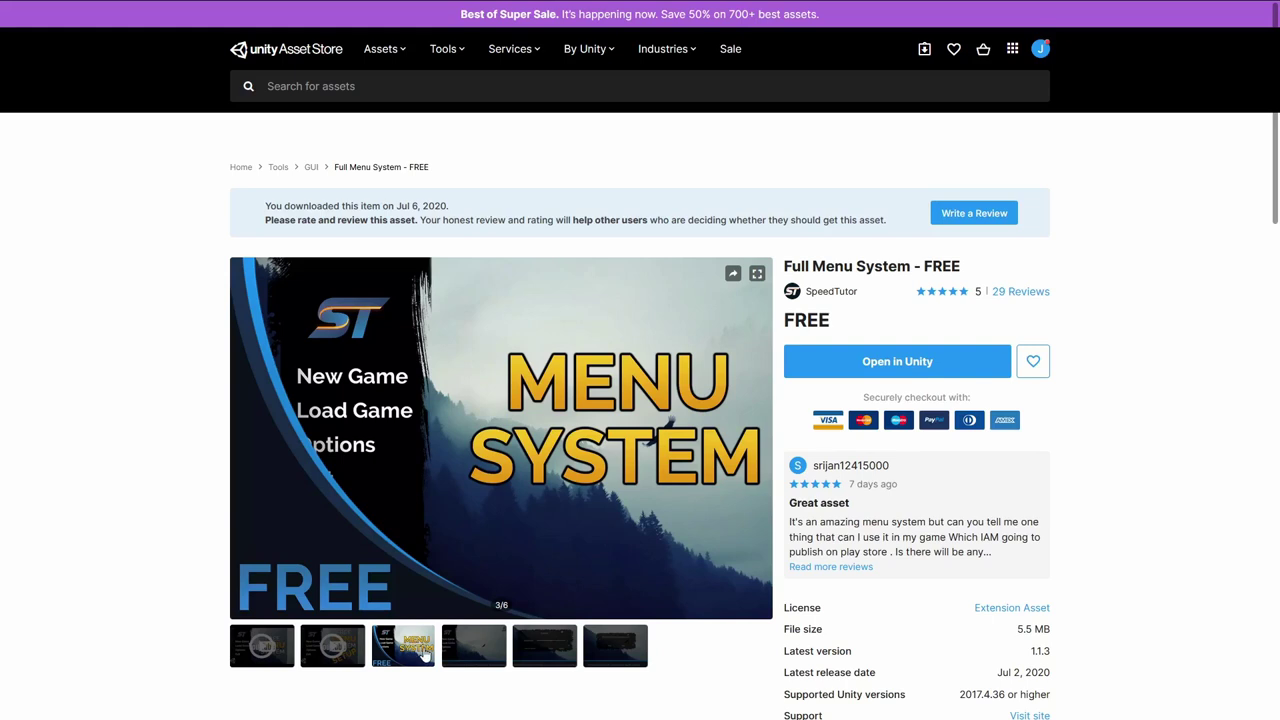
# View the fourth to sixth preview images of Full Menu System - FREE on the Asset Store, and look further down its page
pyautogui.click(465, 645)
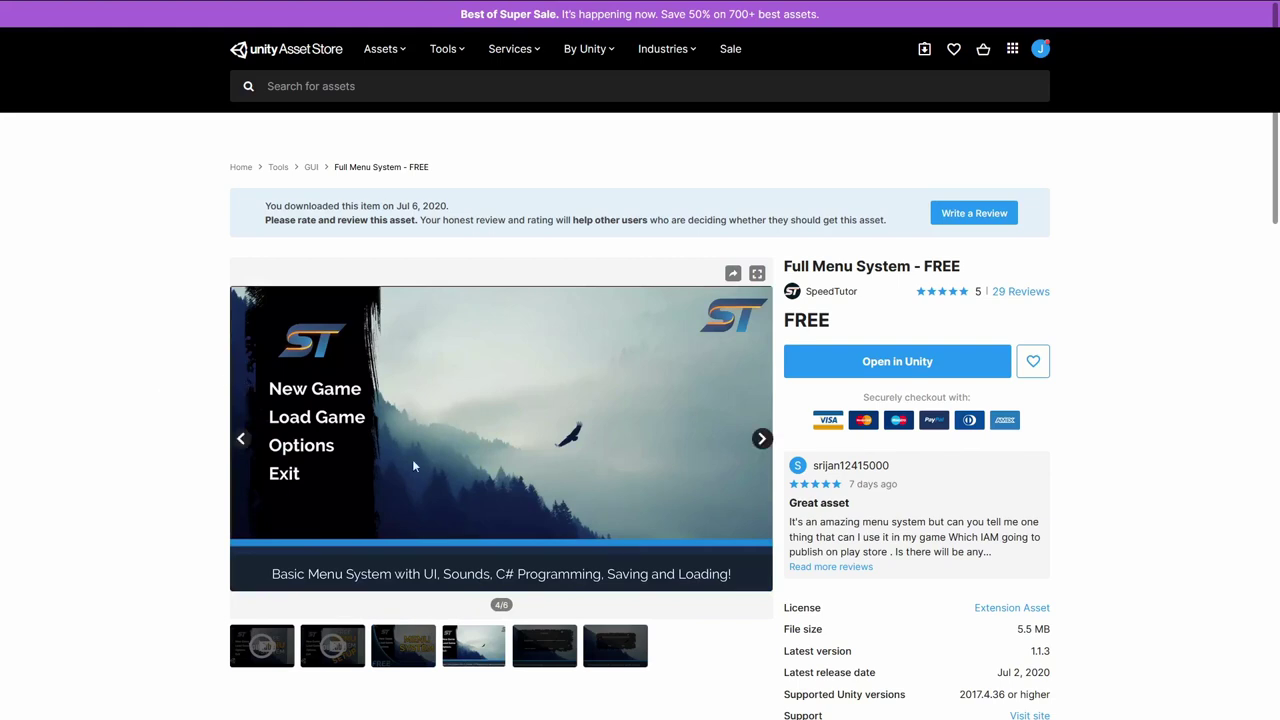
pyautogui.click(761, 441)
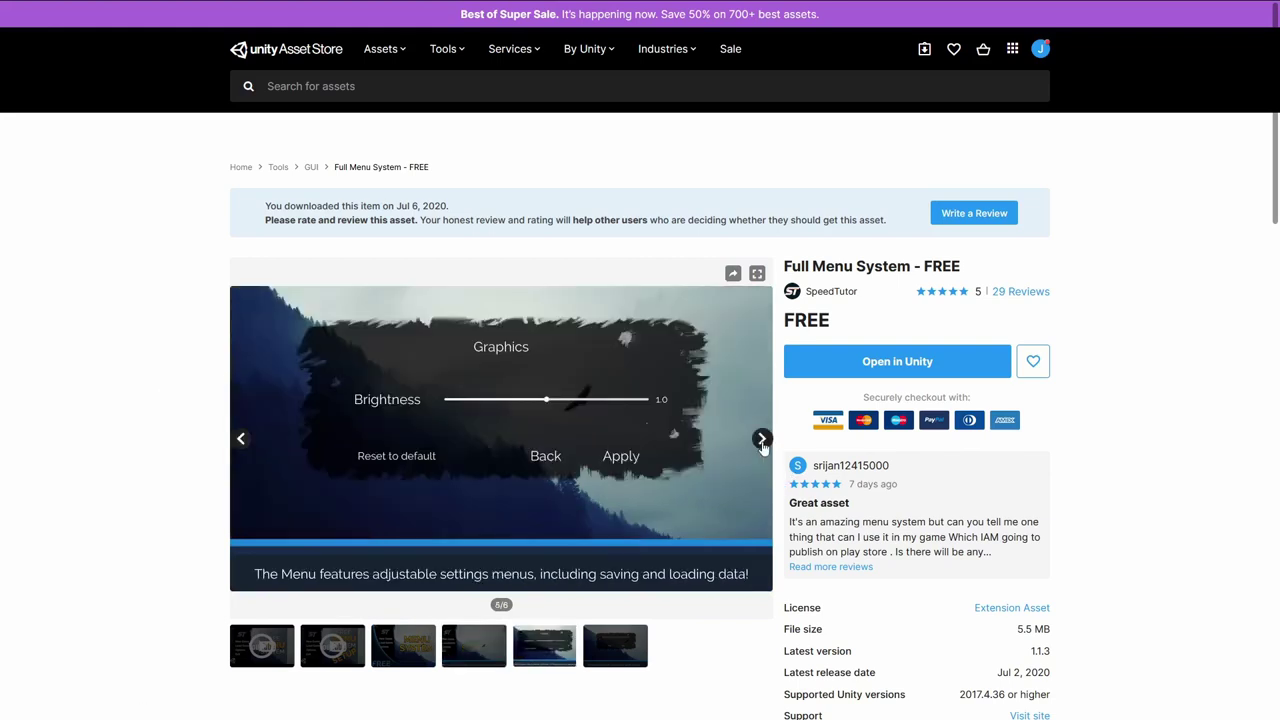
pyautogui.click(761, 441)
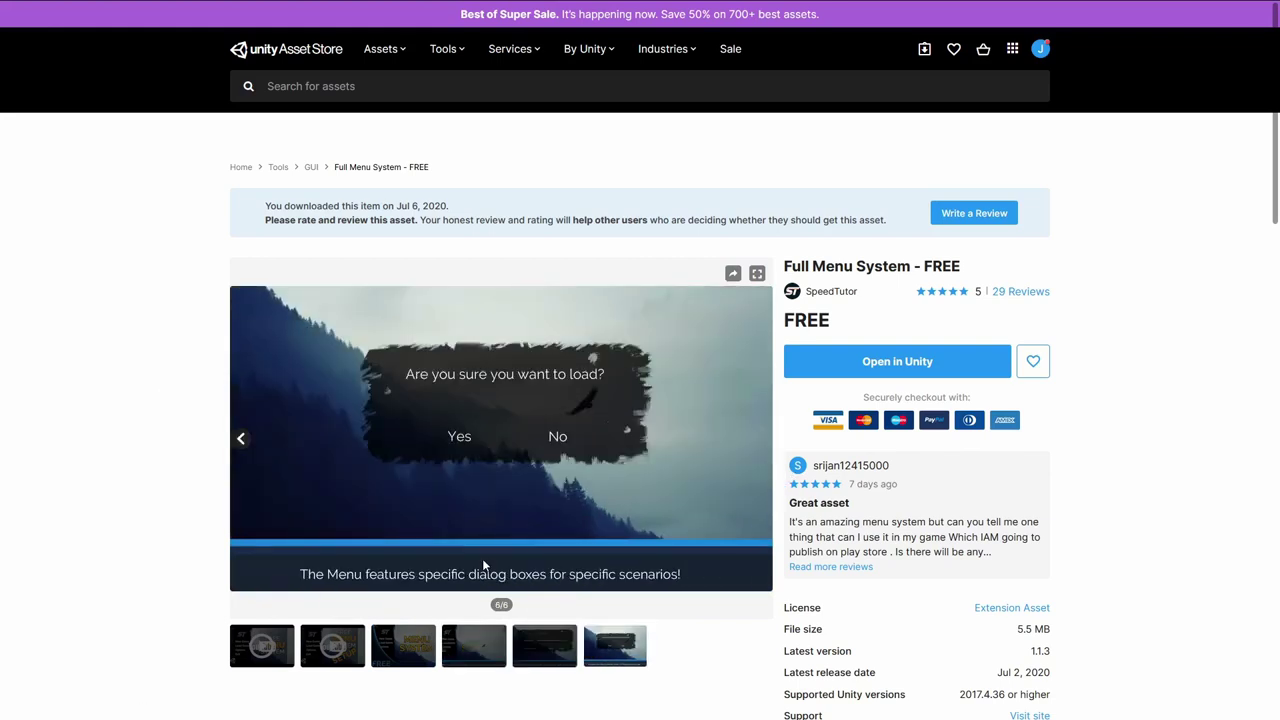
pyautogui.scroll(-5, 478, 415)
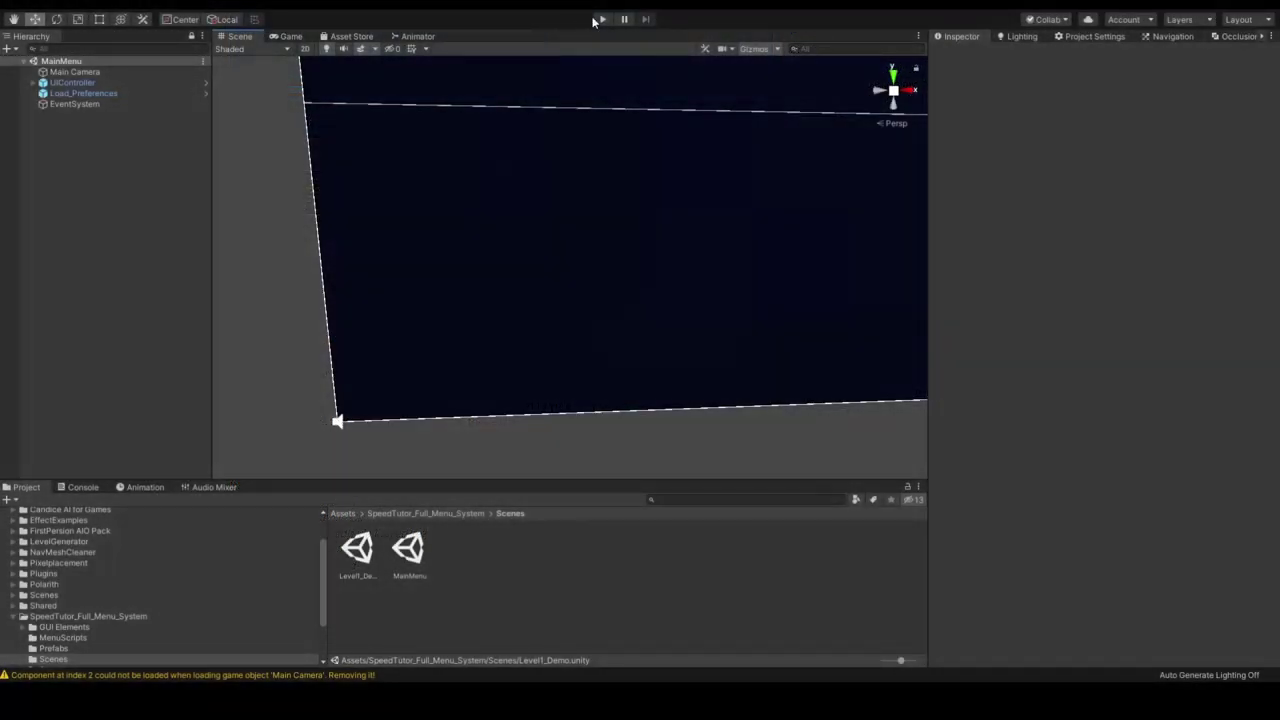
# Run the MainMenu scene in play mode and try the brightness setting under Graphics and the volume setting under Audio in Options
pyautogui.click(600, 19)
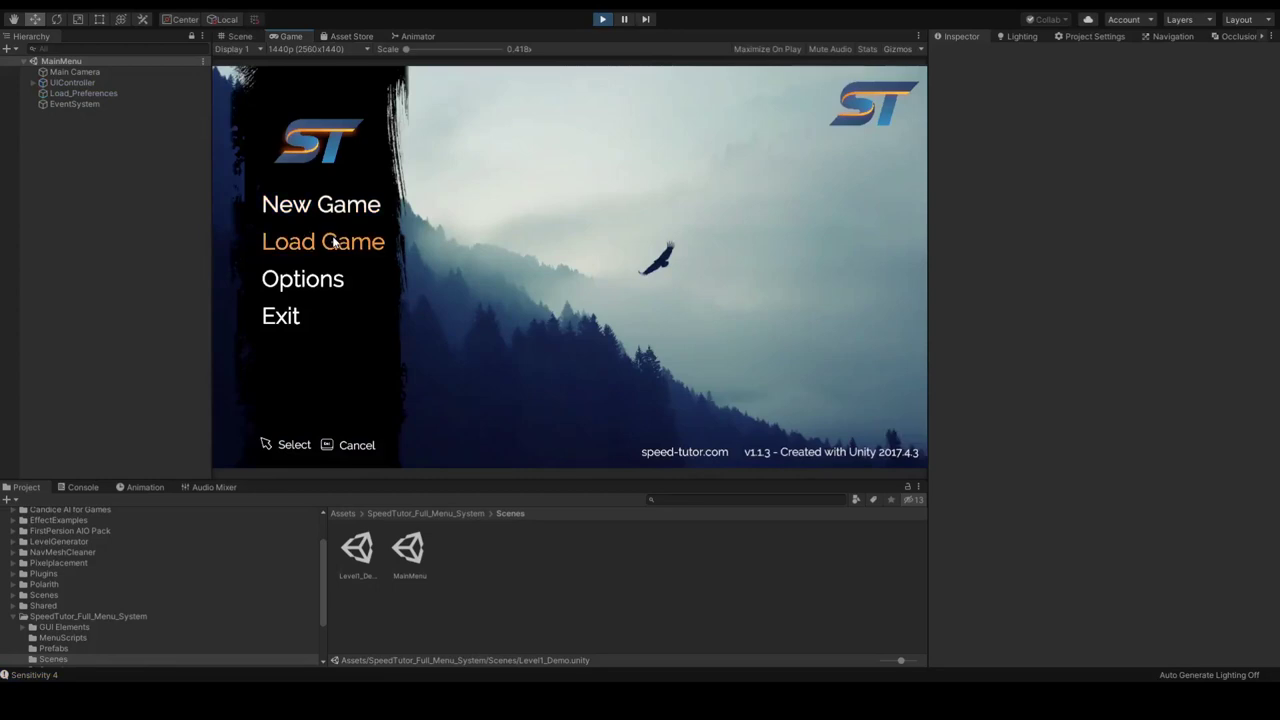
pyautogui.click(321, 290)
pyautogui.click(314, 205)
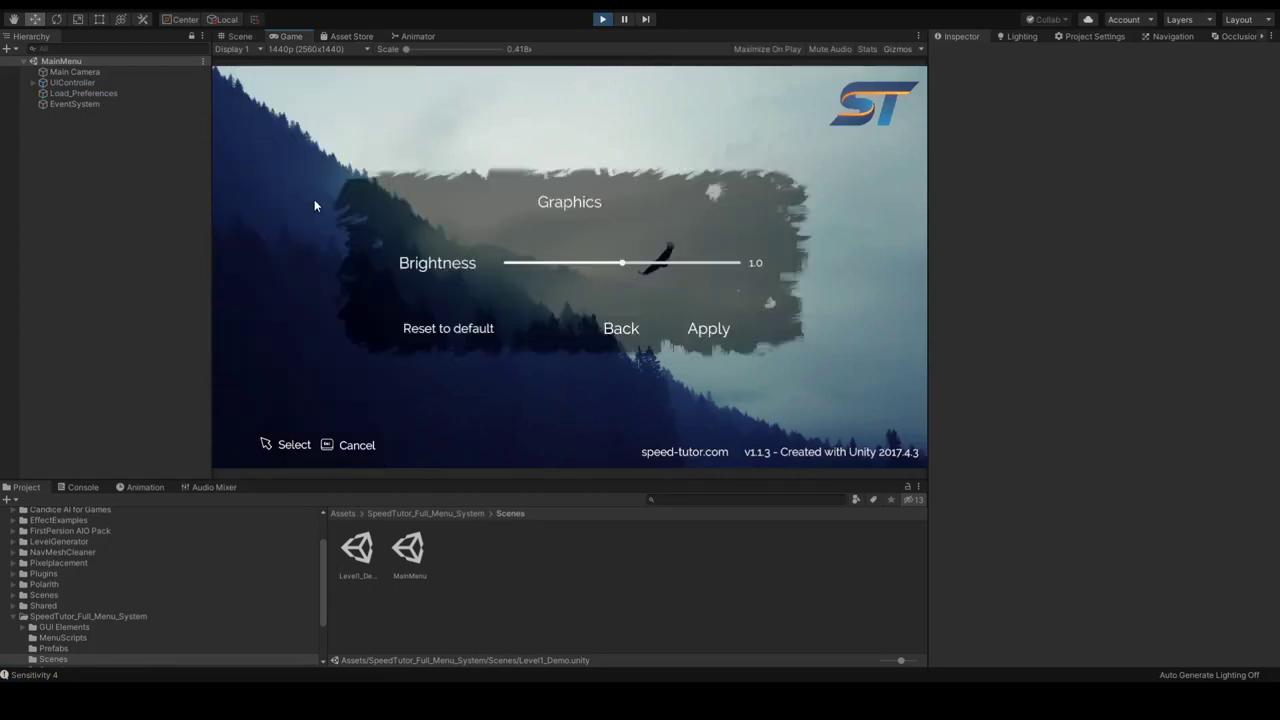
pyautogui.moveTo(614, 264); pyautogui.dragTo(658, 265)
pyautogui.click(628, 329)
pyautogui.click(338, 240)
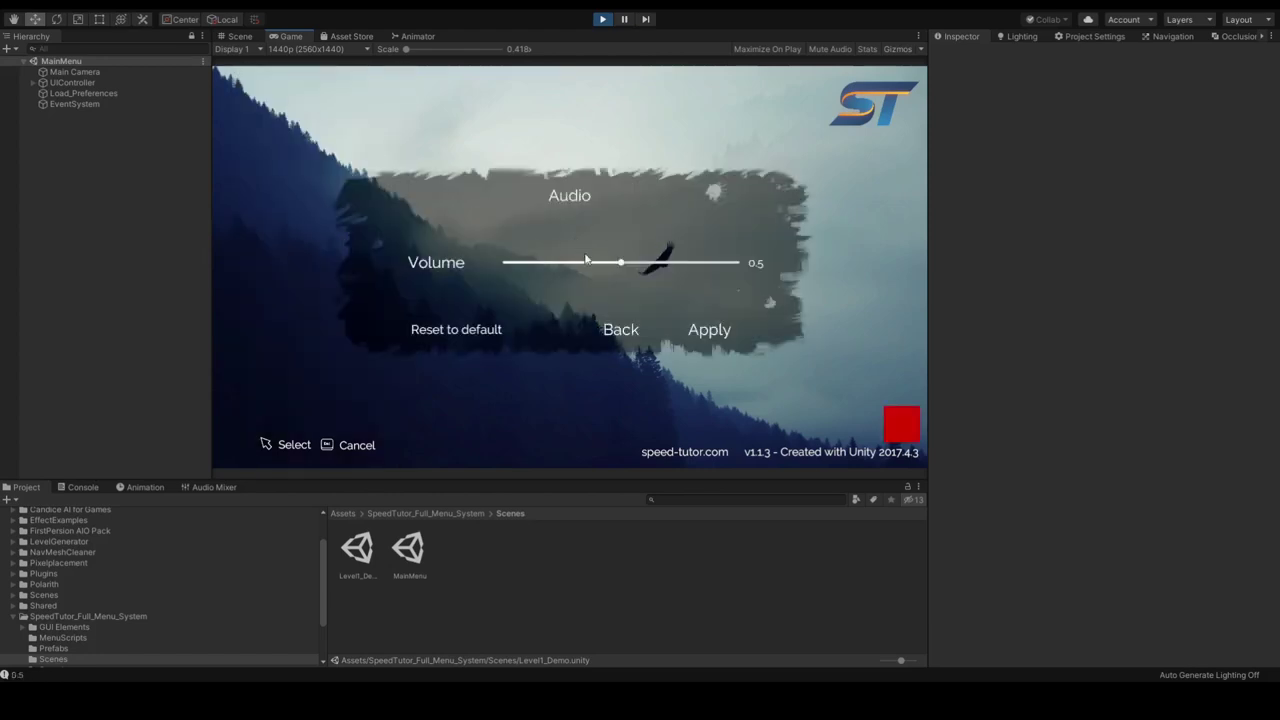
pyautogui.click(630, 330)
pyautogui.click(280, 318)
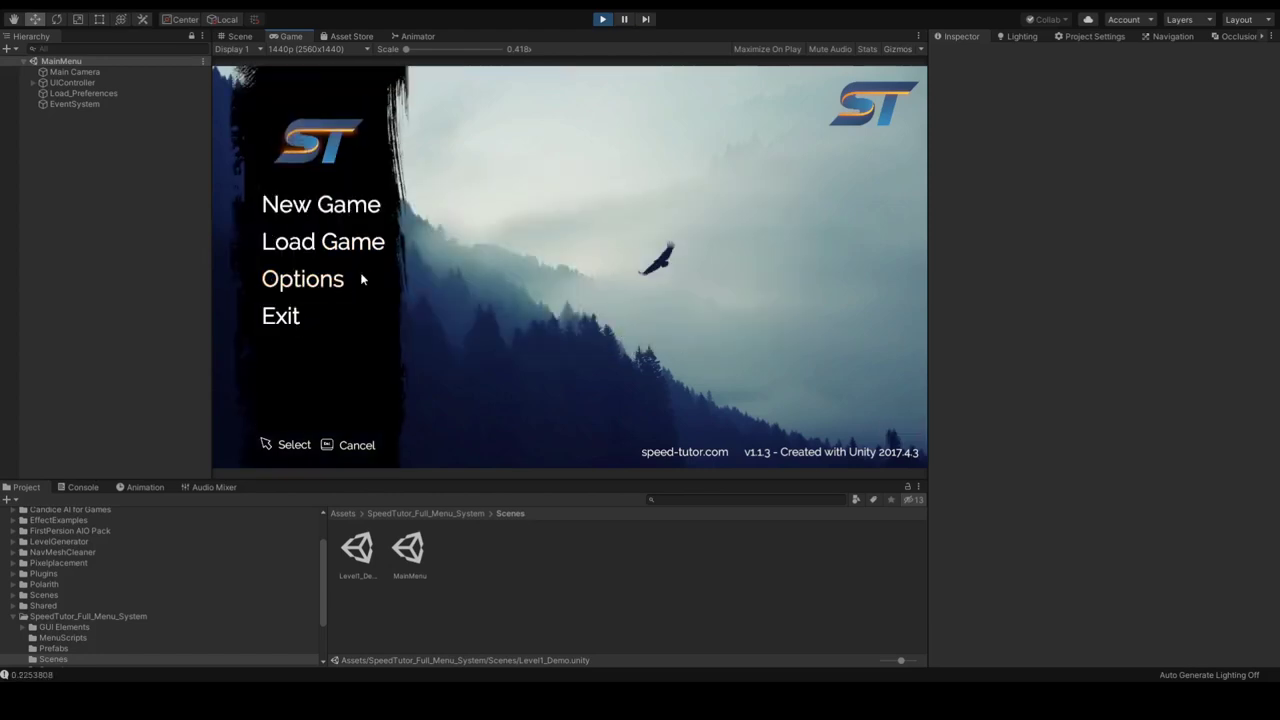
# Test the Load Game and New Game confirmation dialogs, and exit play mode
pyautogui.click(330, 245)
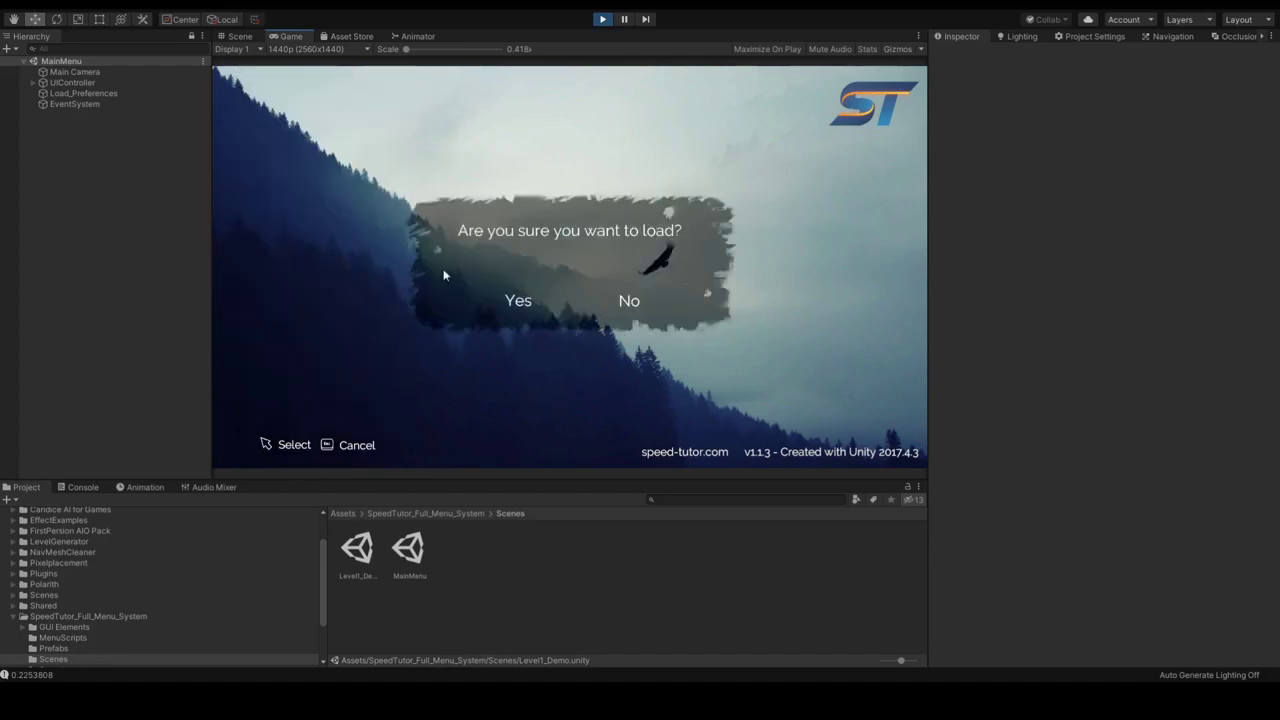
pyautogui.click(527, 305)
pyautogui.click(575, 305)
pyautogui.click(286, 206)
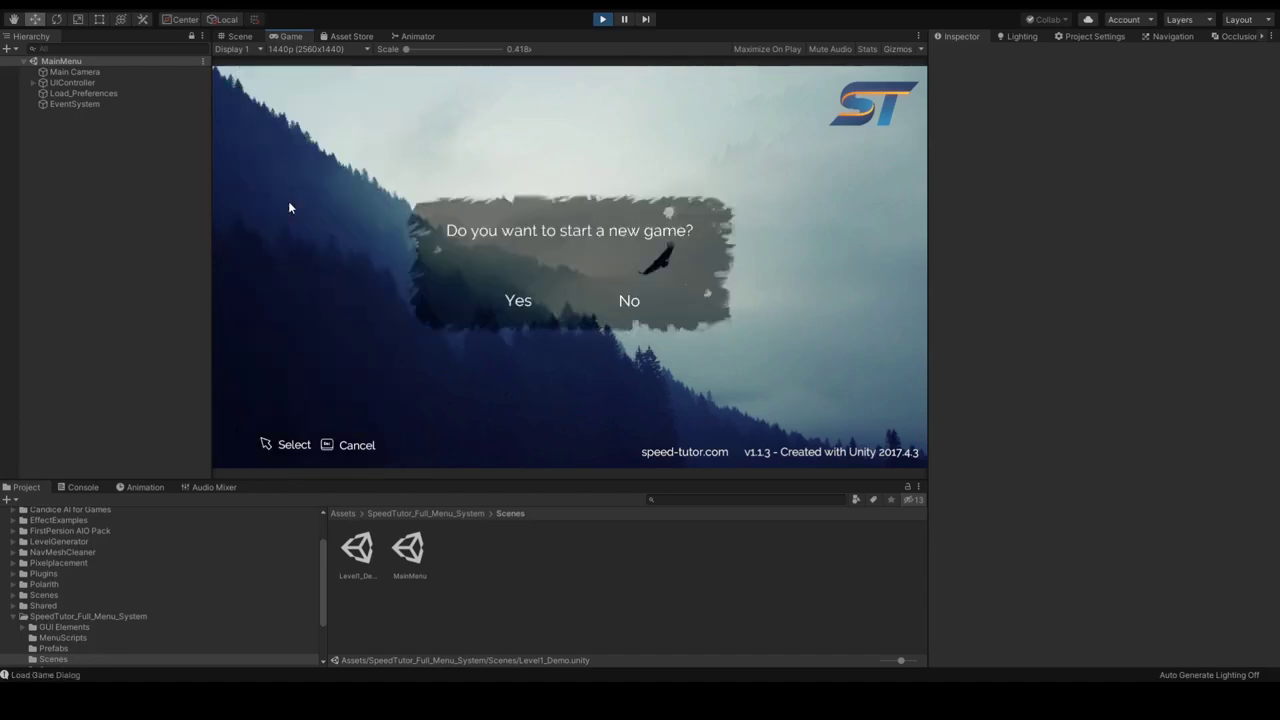
pyautogui.hotkey('ctrl', 'p')
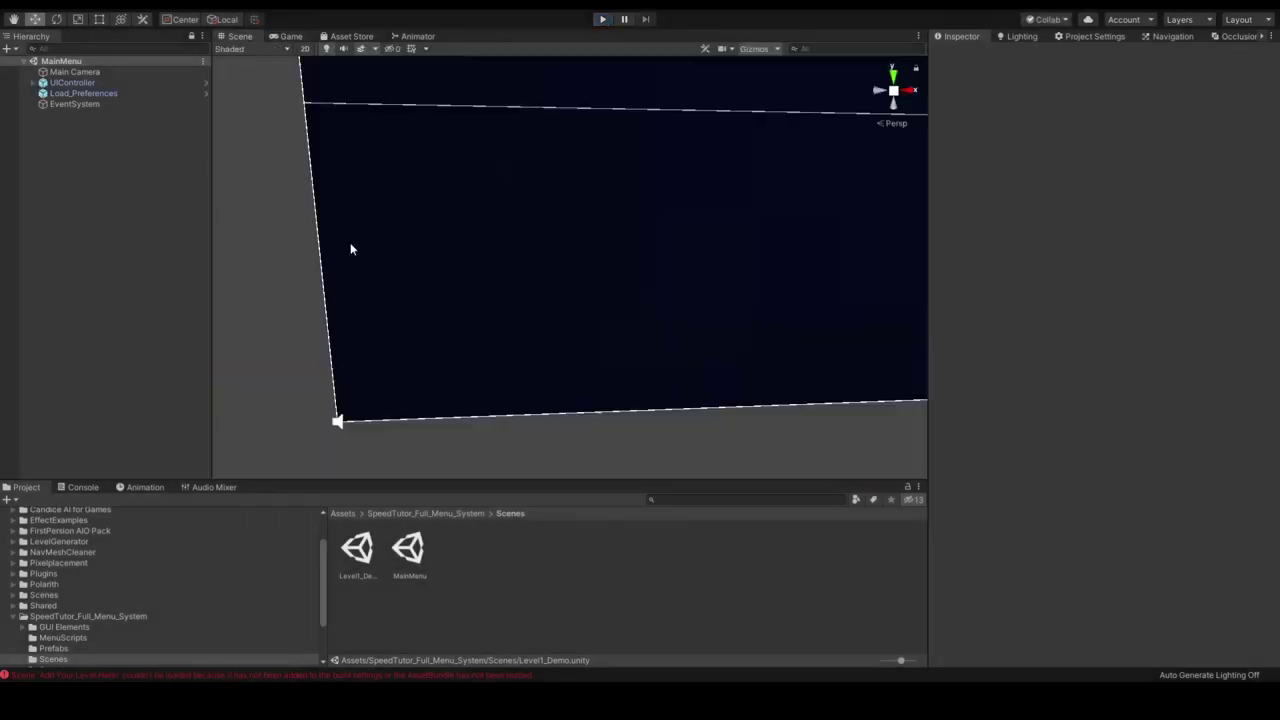
# Review the Menu Controller settings of UIController and show the main menu in the 2D scene view
pyautogui.click(118, 82)
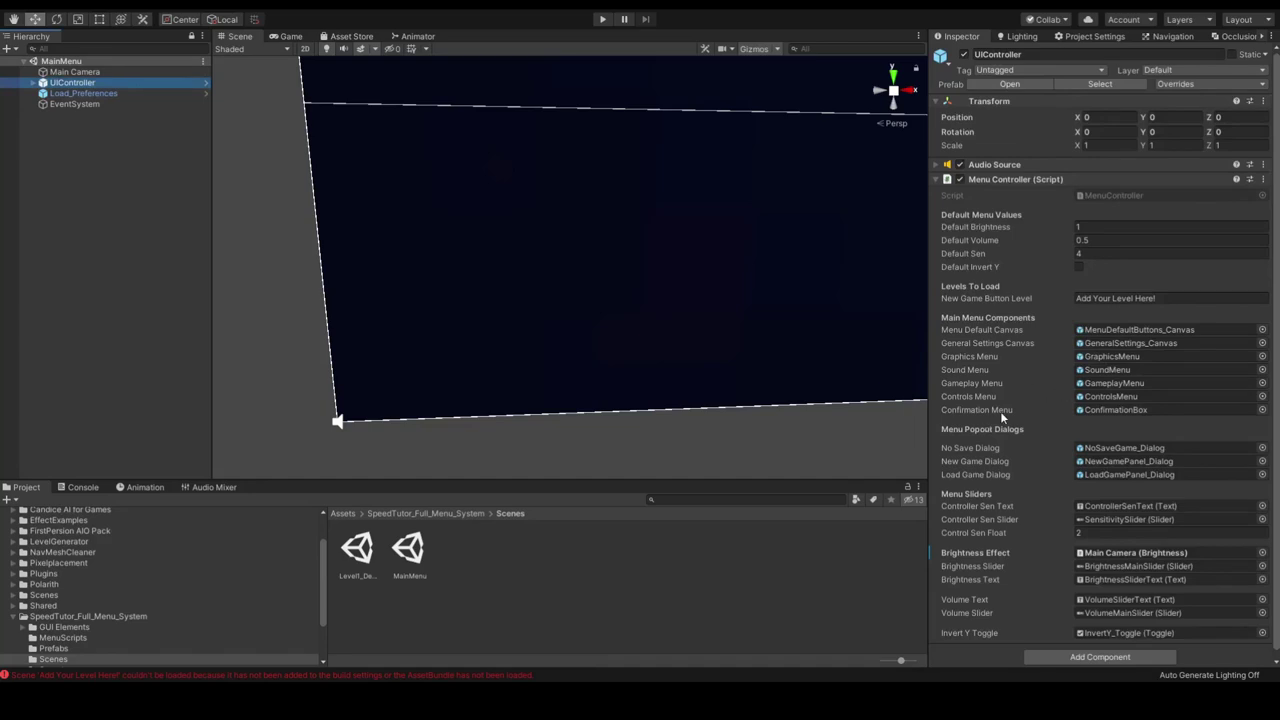
pyautogui.moveTo(800, 305); pyautogui.dragTo(261, 81, button='right')
pyautogui.click(306, 49)
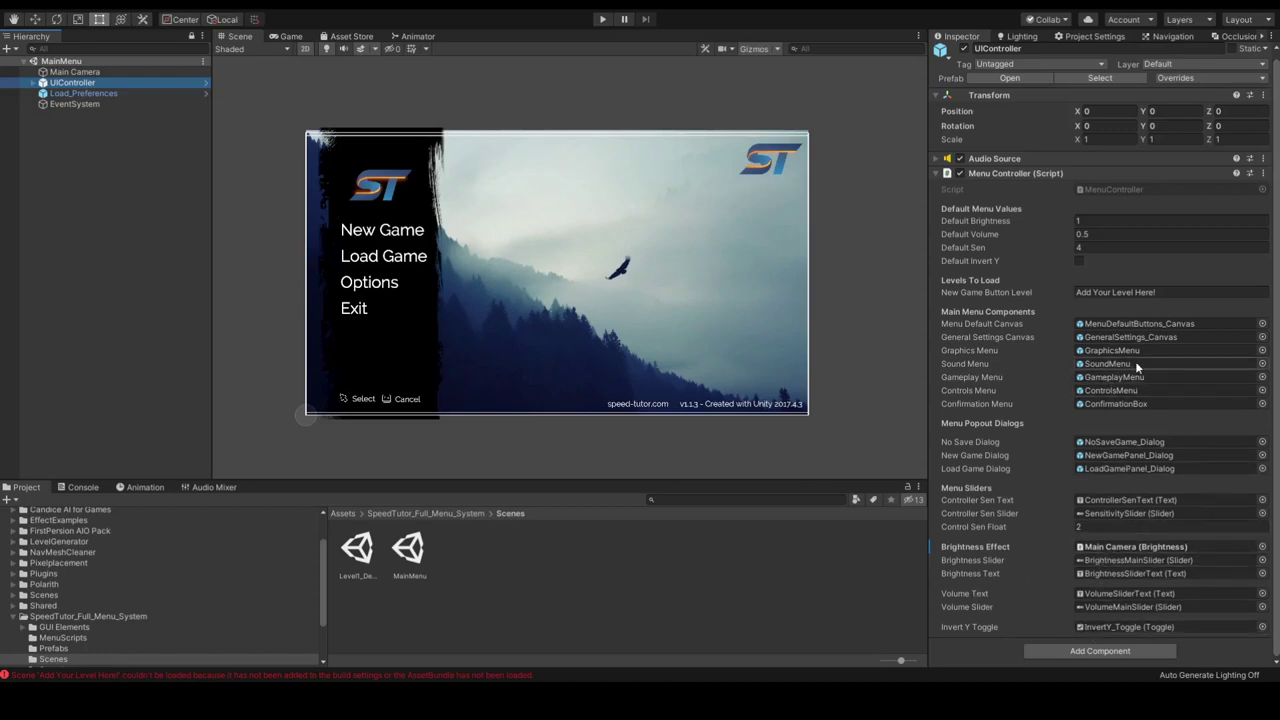
# Move Top_Right_Logo in Static_UI toward the menu's top centre, to about Pos X 125 and Pos Y 365
pyautogui.click(33, 82)
pyautogui.click(48, 94)
pyautogui.click(42, 93)
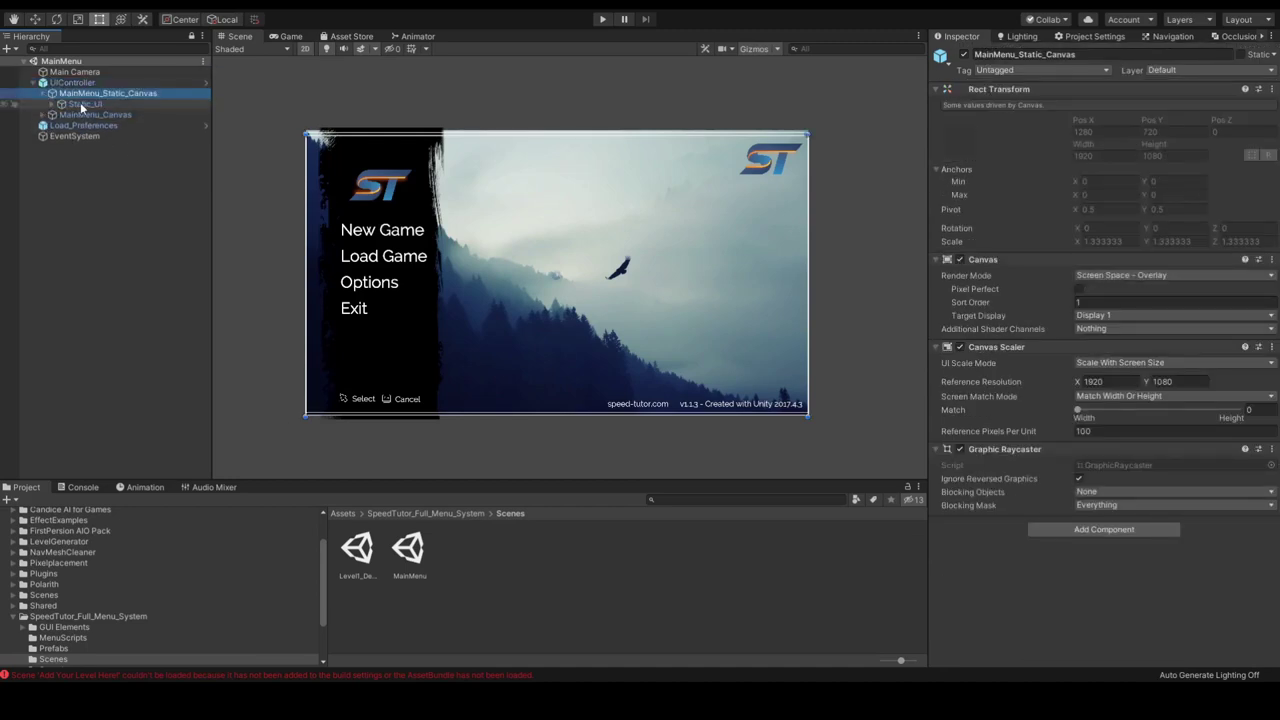
pyautogui.click(84, 104)
pyautogui.click(52, 104)
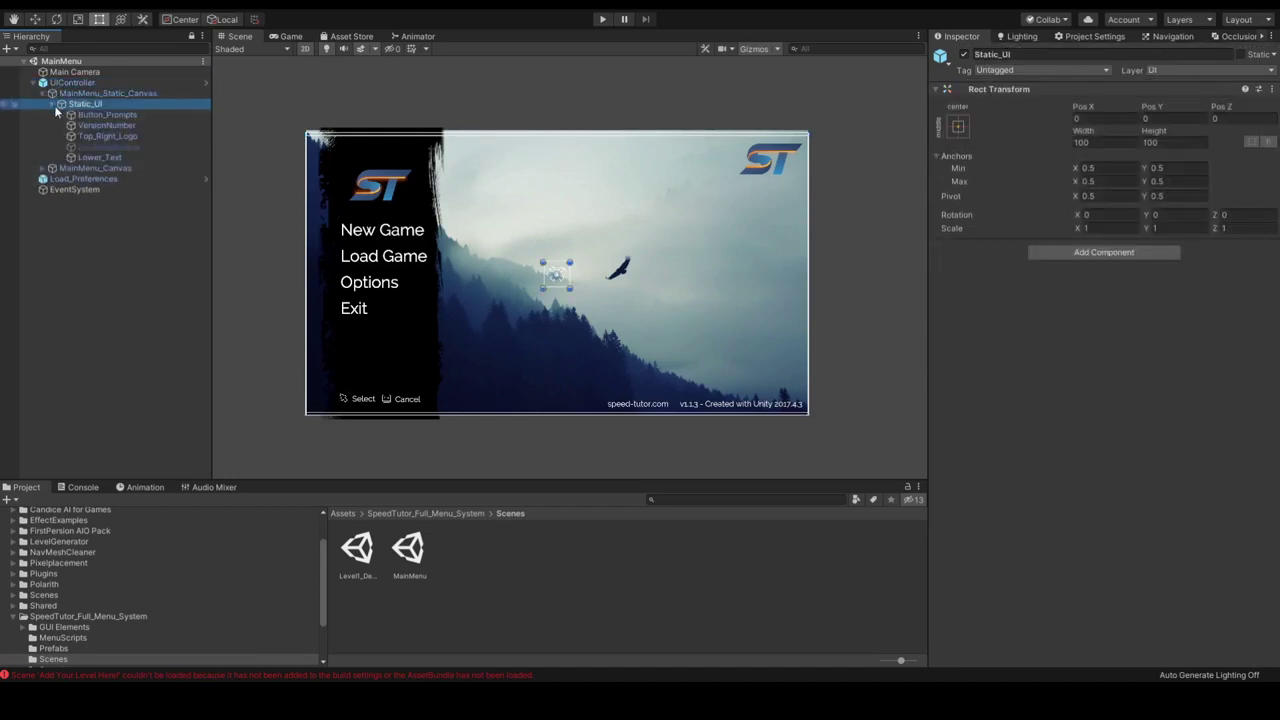
pyautogui.click(104, 137)
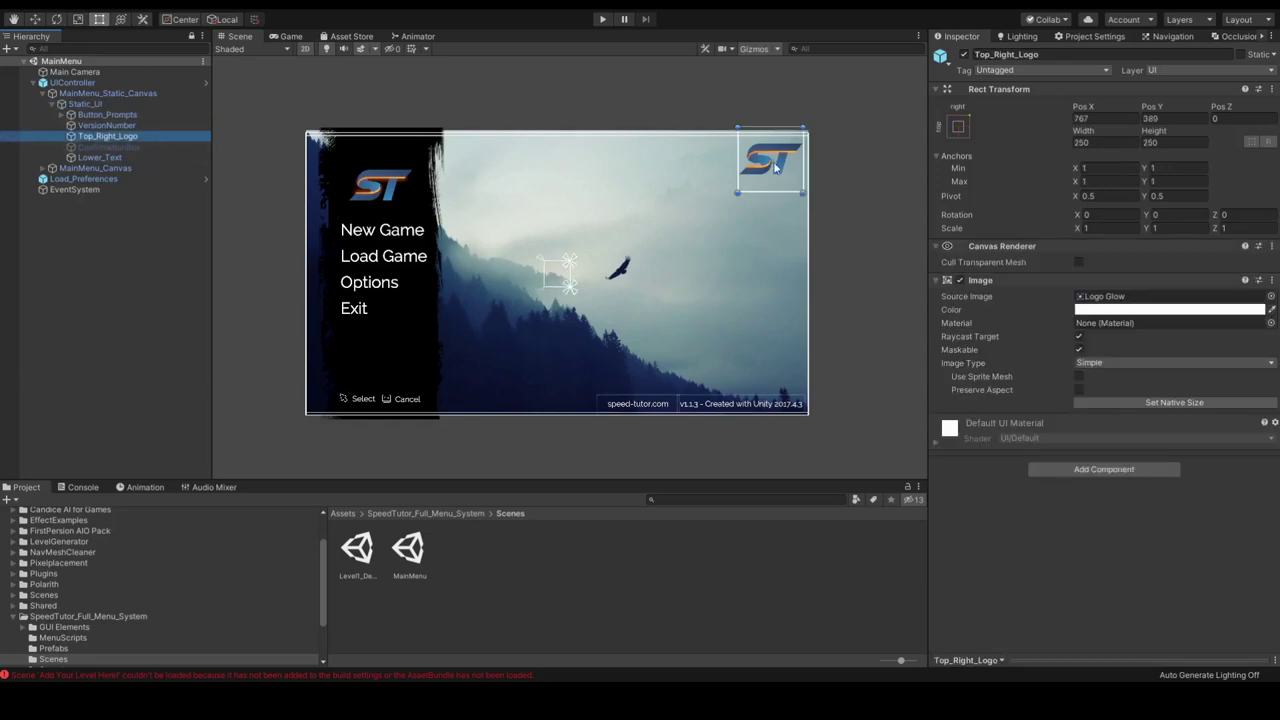
pyautogui.moveTo(776, 168); pyautogui.dragTo(603, 176)
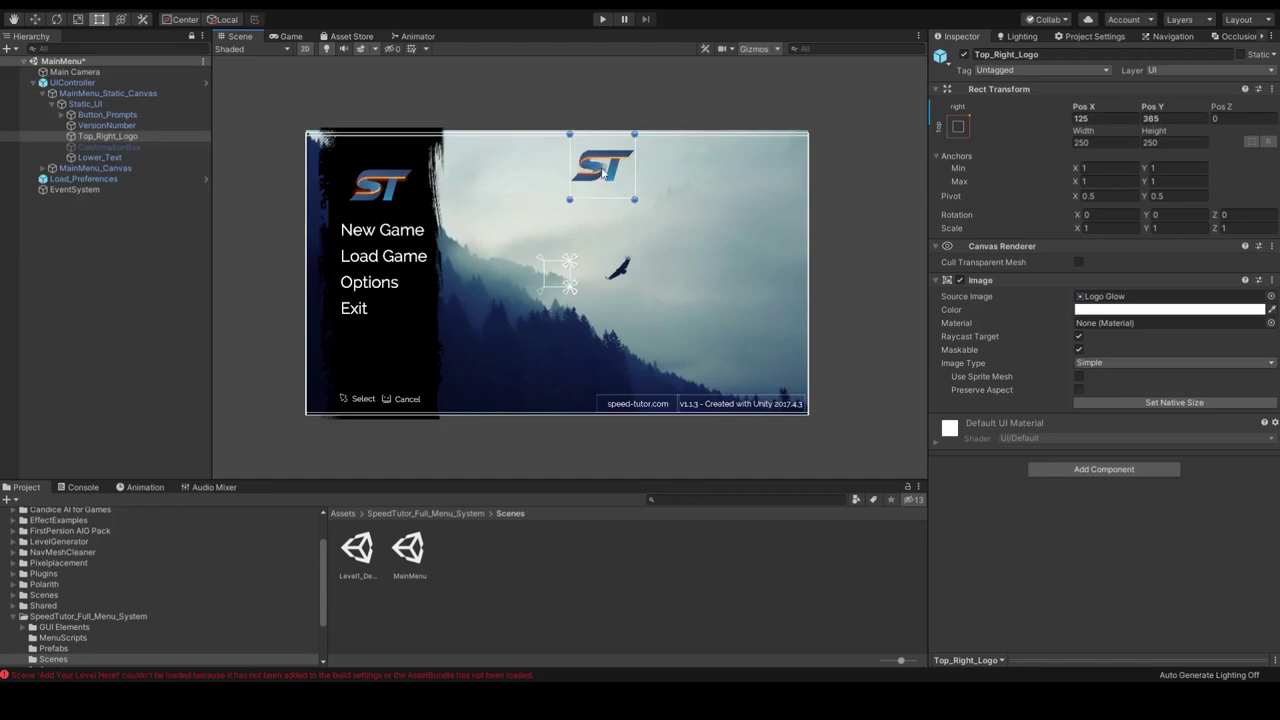
# Unpack the UIController prefab and delete the Top_Right_Logo object from Static_UI
pyautogui.click(72, 82)
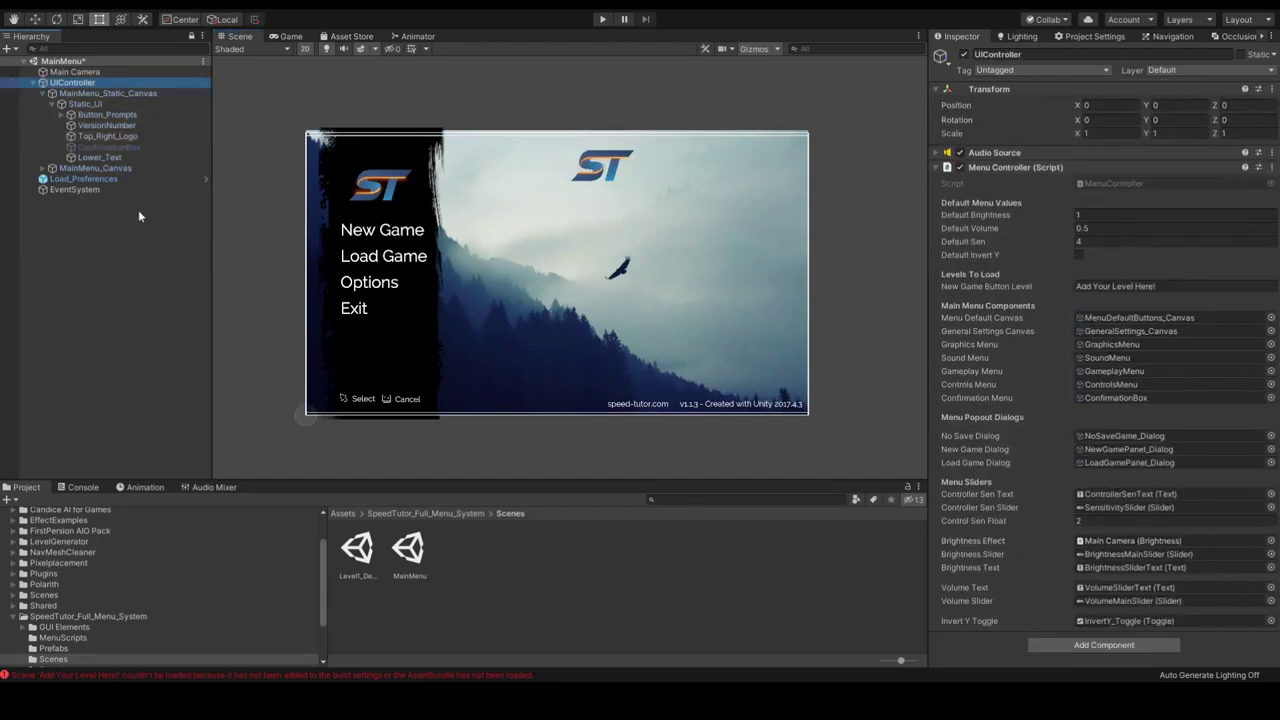
pyautogui.click(131, 137)
pyautogui.press('Delete')
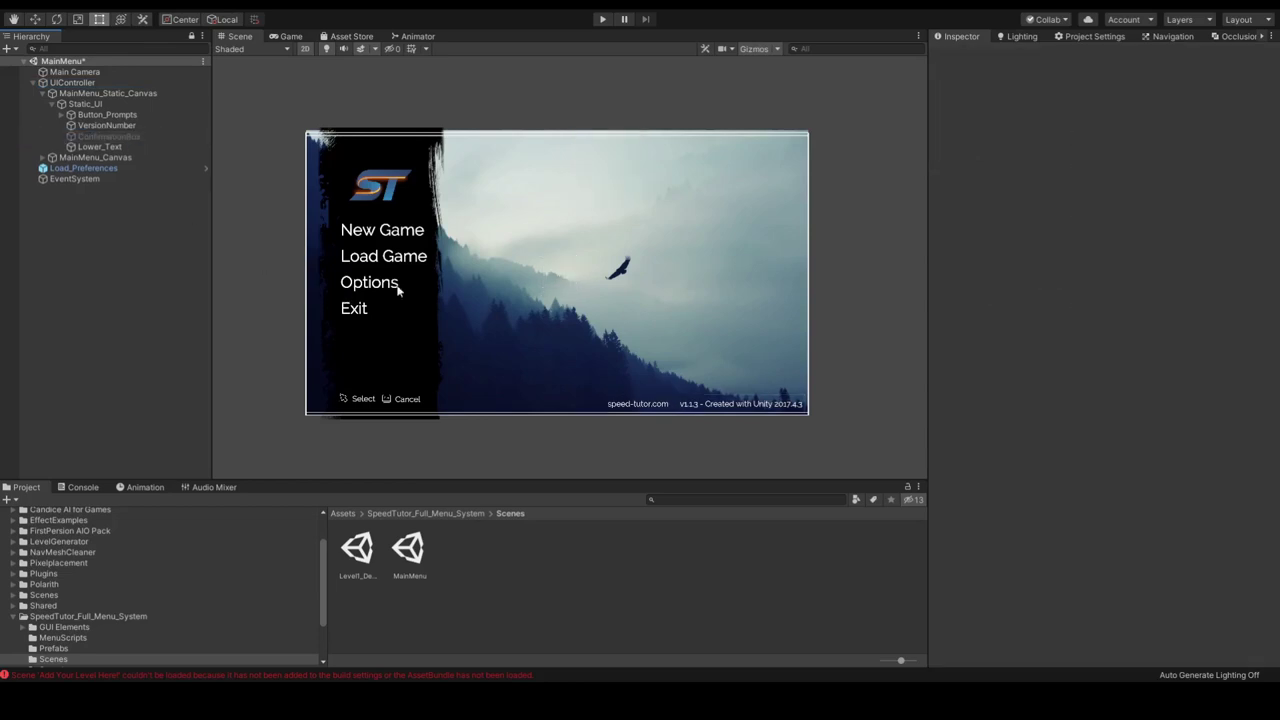
# Delete Lower_Text, VersionNumber and the objects inside Button_Prompts from Static_UI
pyautogui.click(123, 149)
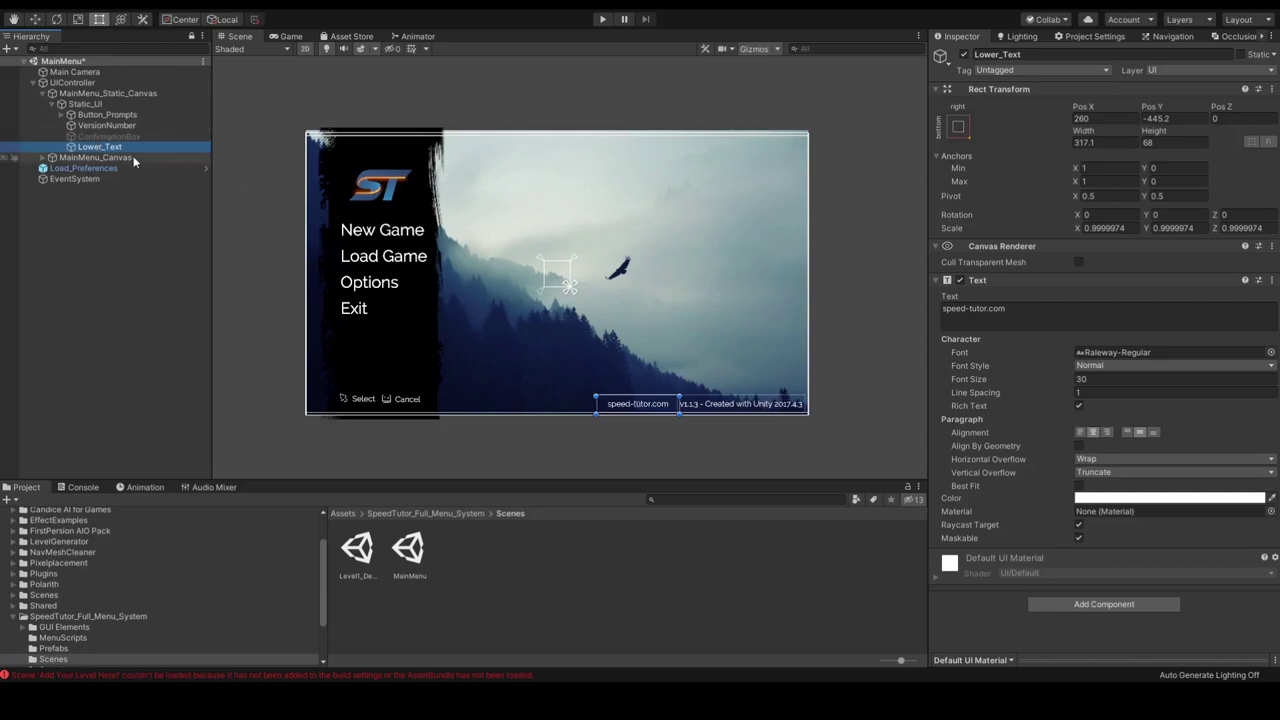
pyautogui.press('Delete')
pyautogui.click(61, 114)
pyautogui.click(88, 127)
pyautogui.keyDown('shift'); pyautogui.click(100, 136); pyautogui.keyUp('shift')
pyautogui.press('Delete')
# Try UnityLogo and WoodCrate as the source image of BG in MainMenu_Canvas, and set it to Pong Example
pyautogui.click(65, 137)
pyautogui.click(42, 136)
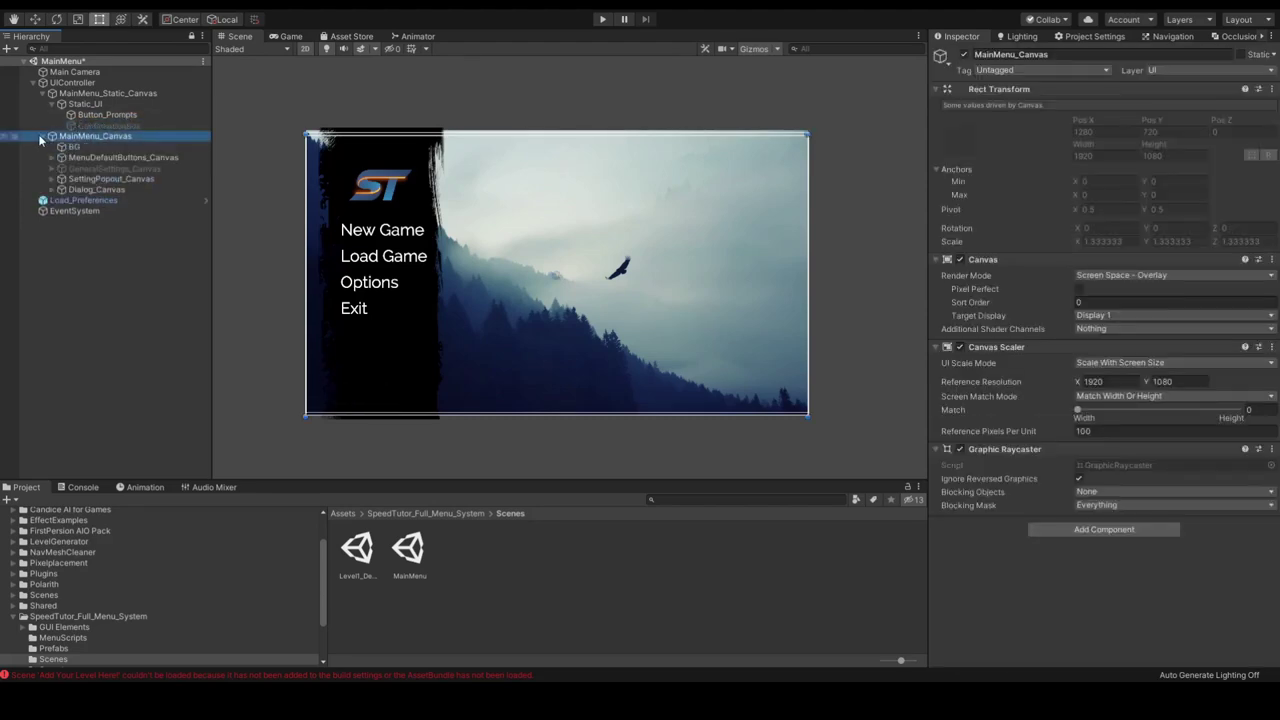
pyautogui.click(73, 147)
pyautogui.click(1271, 296)
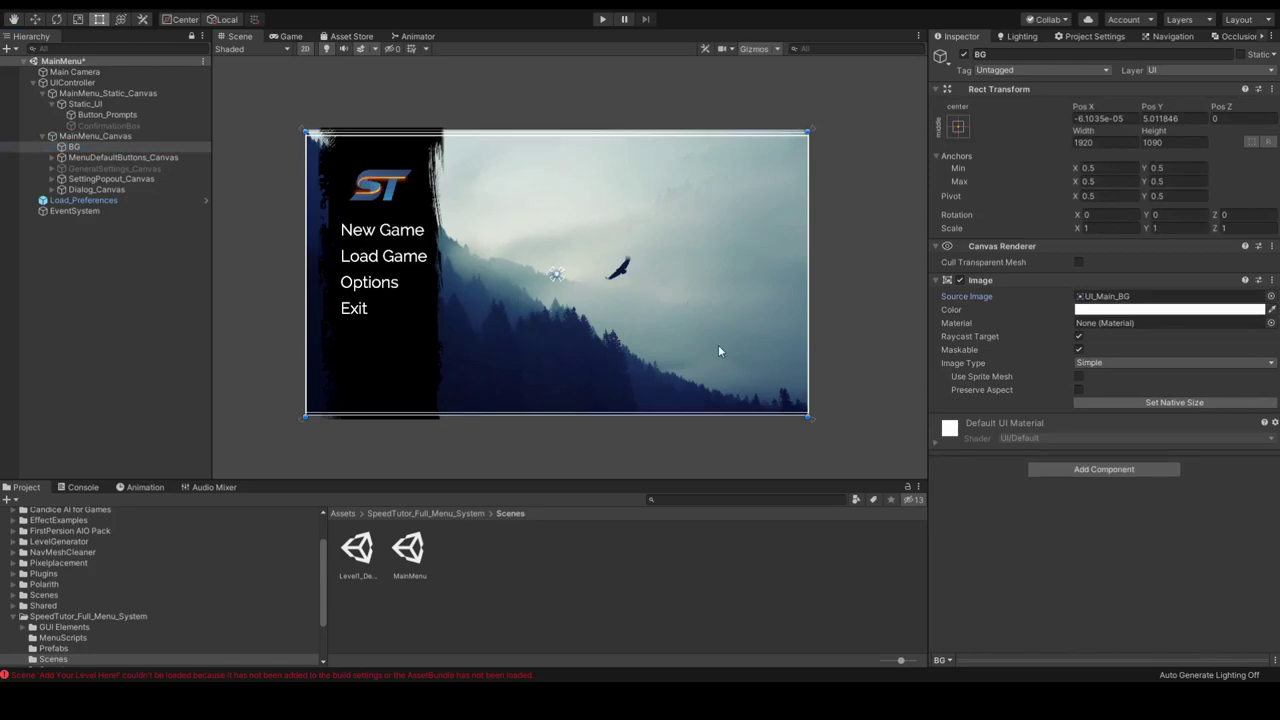
pyautogui.click(791, 482)
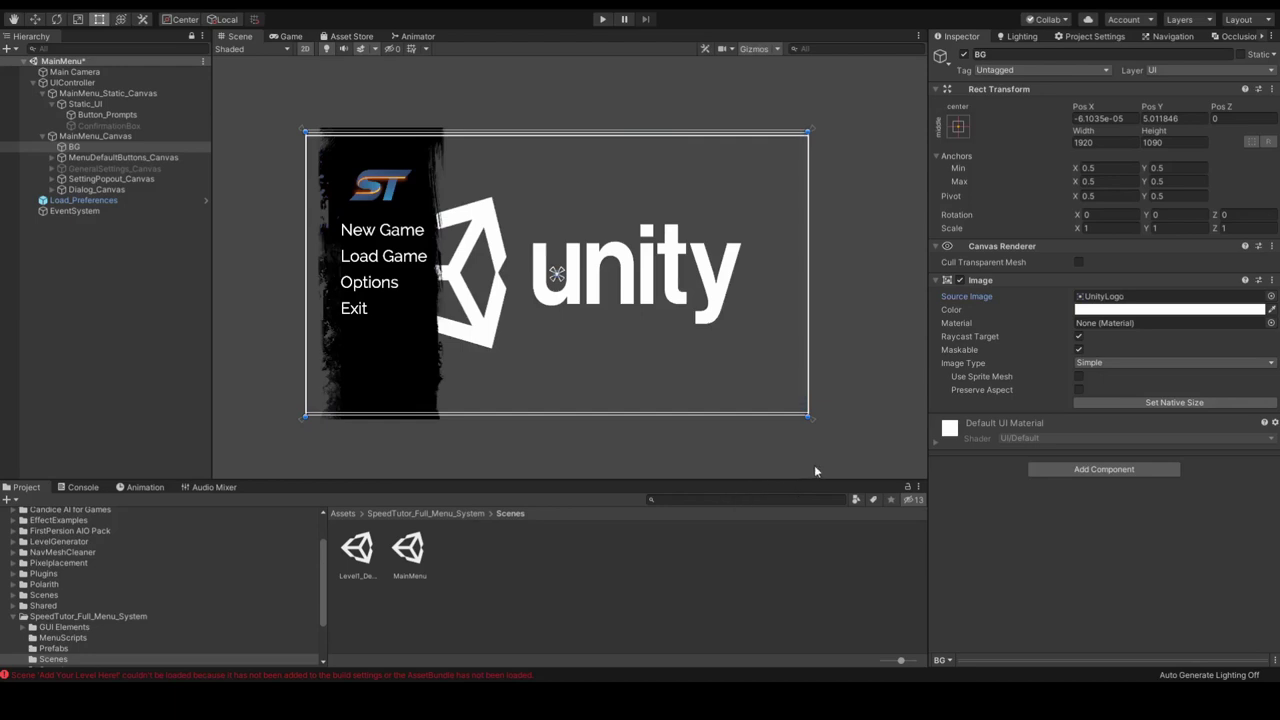
pyautogui.click(840, 465)
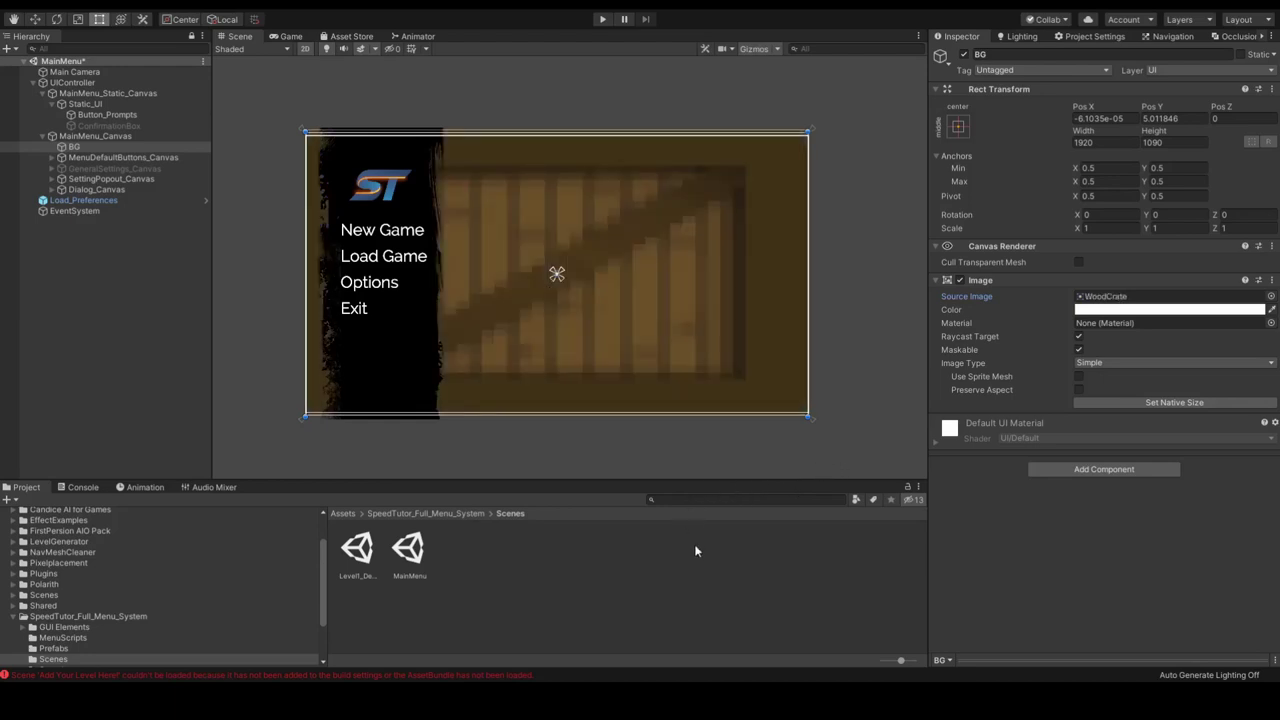
pyautogui.press('Right')
pyautogui.press('Right')
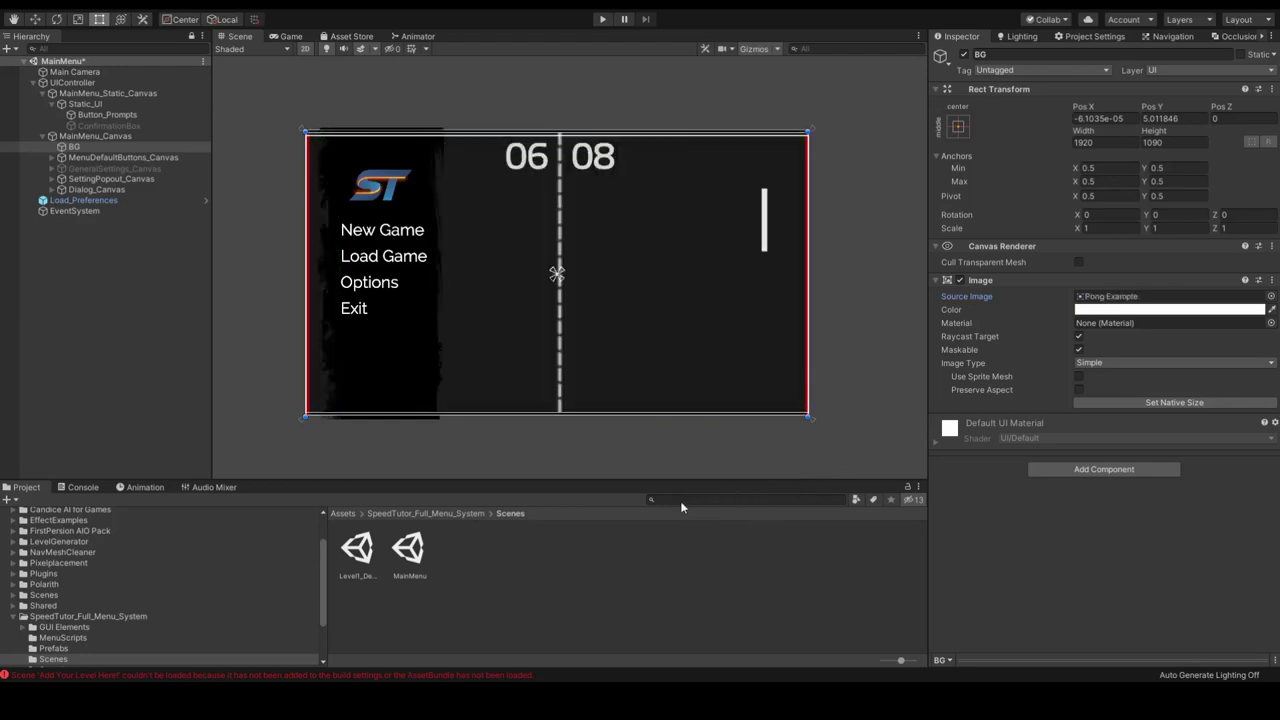
pyautogui.press('Return')
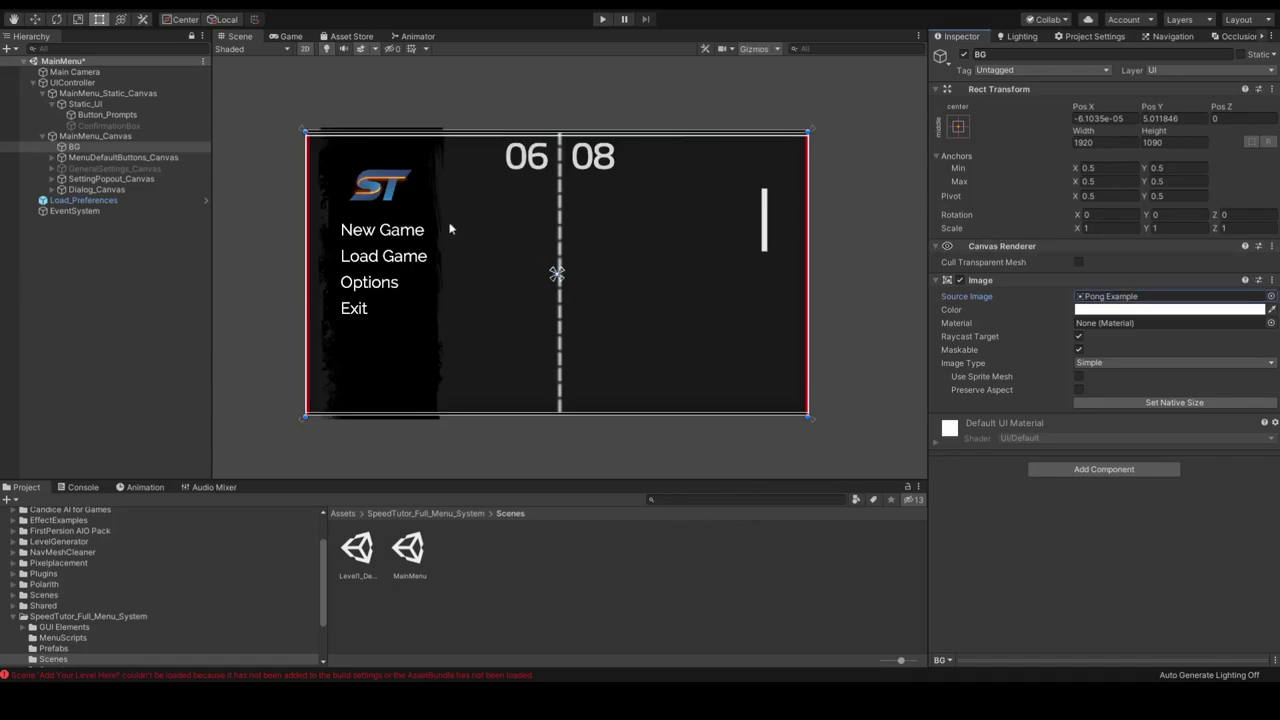
# Inspect MenuDefaultButtons_Canvas and show its child objects
pyautogui.click(84, 158)
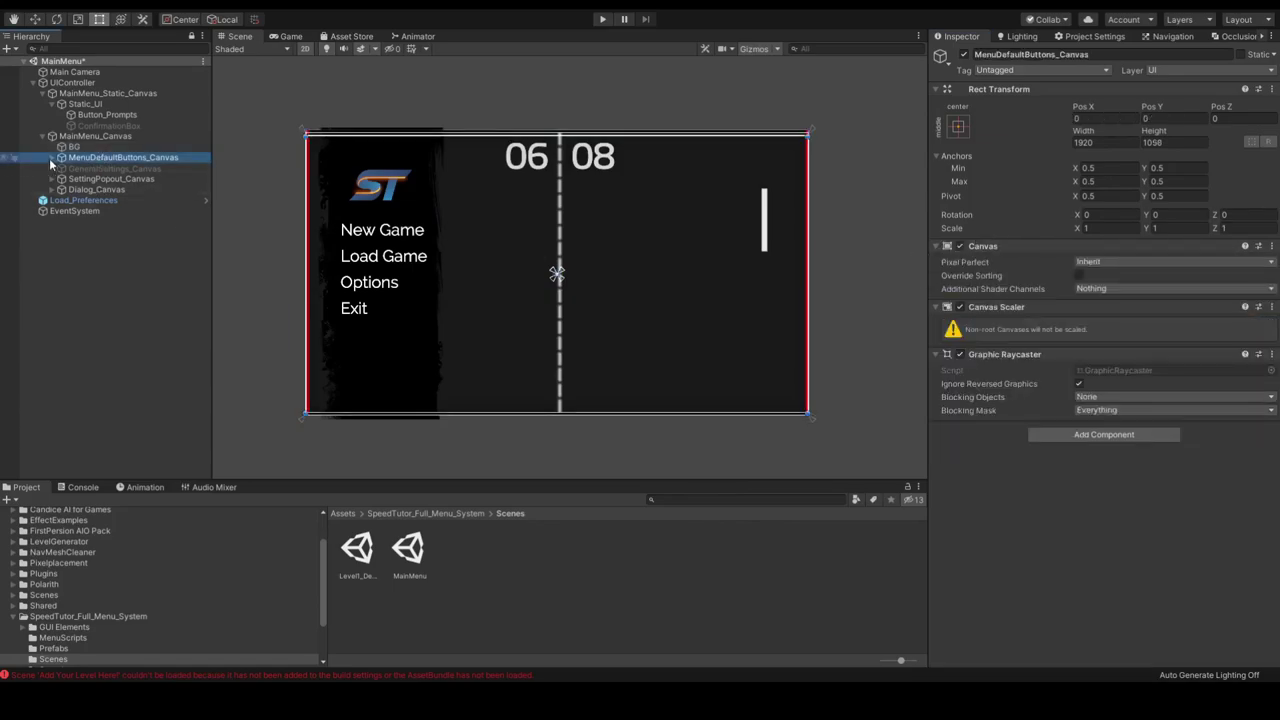
pyautogui.click(53, 158)
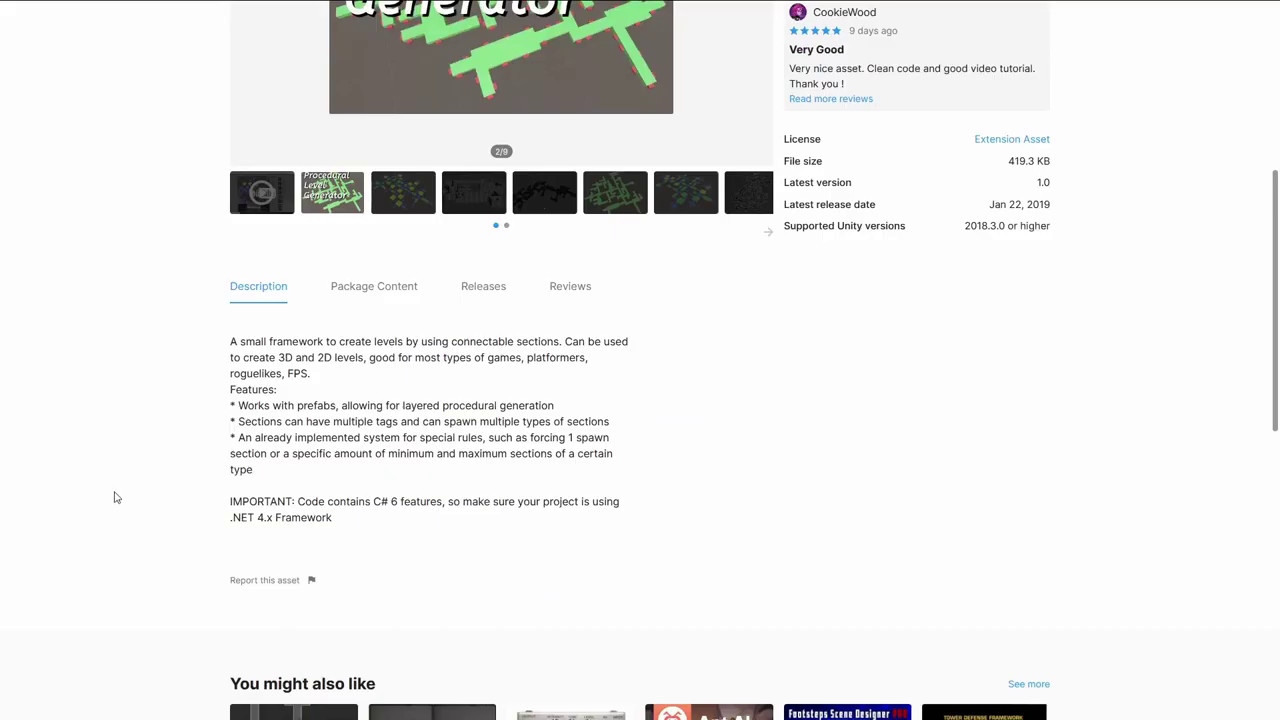
# View the third to eighth preview images of Procedural Level Generator on the Asset Store, and look further down its page
pyautogui.scroll(2, 117, 494)
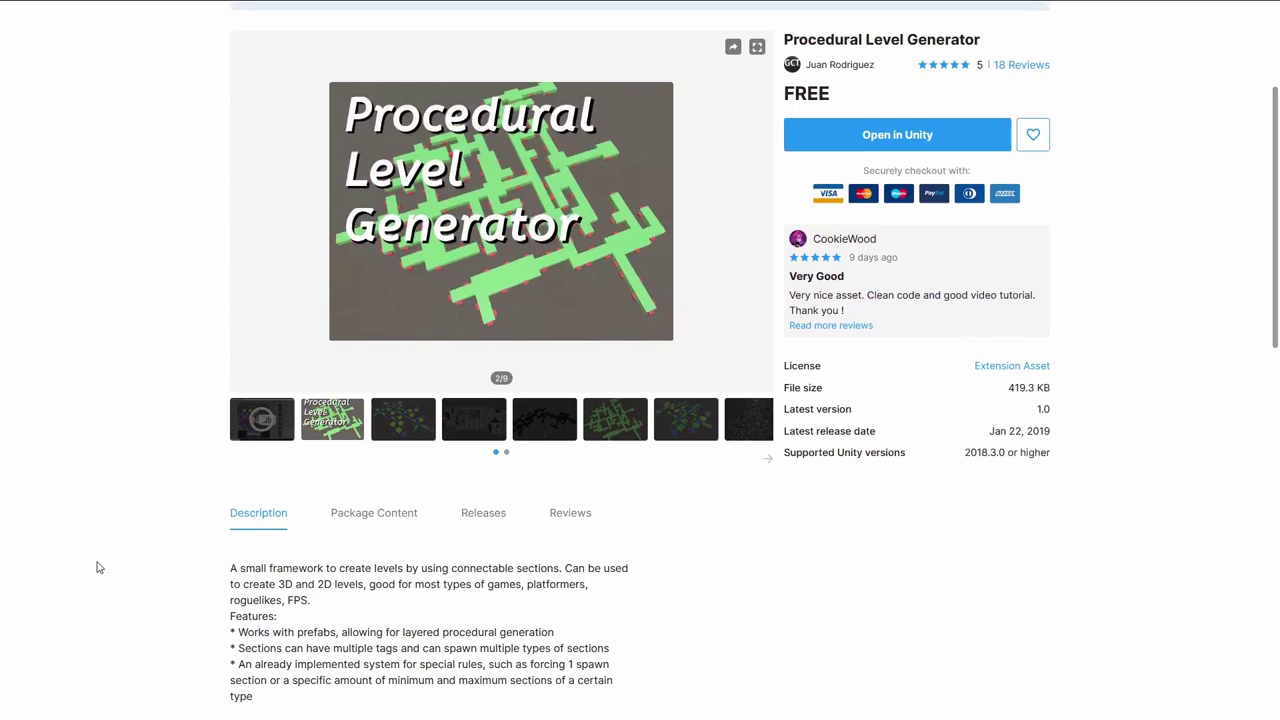
pyautogui.click(415, 438)
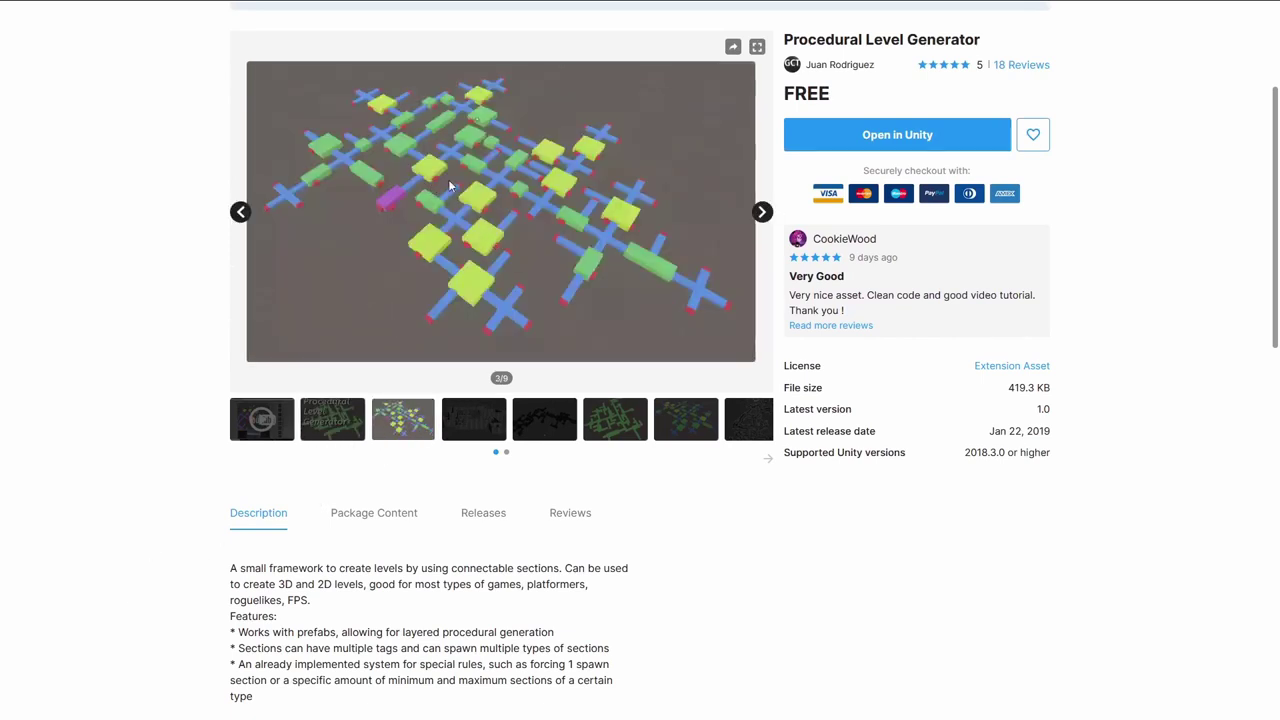
pyautogui.click(480, 420)
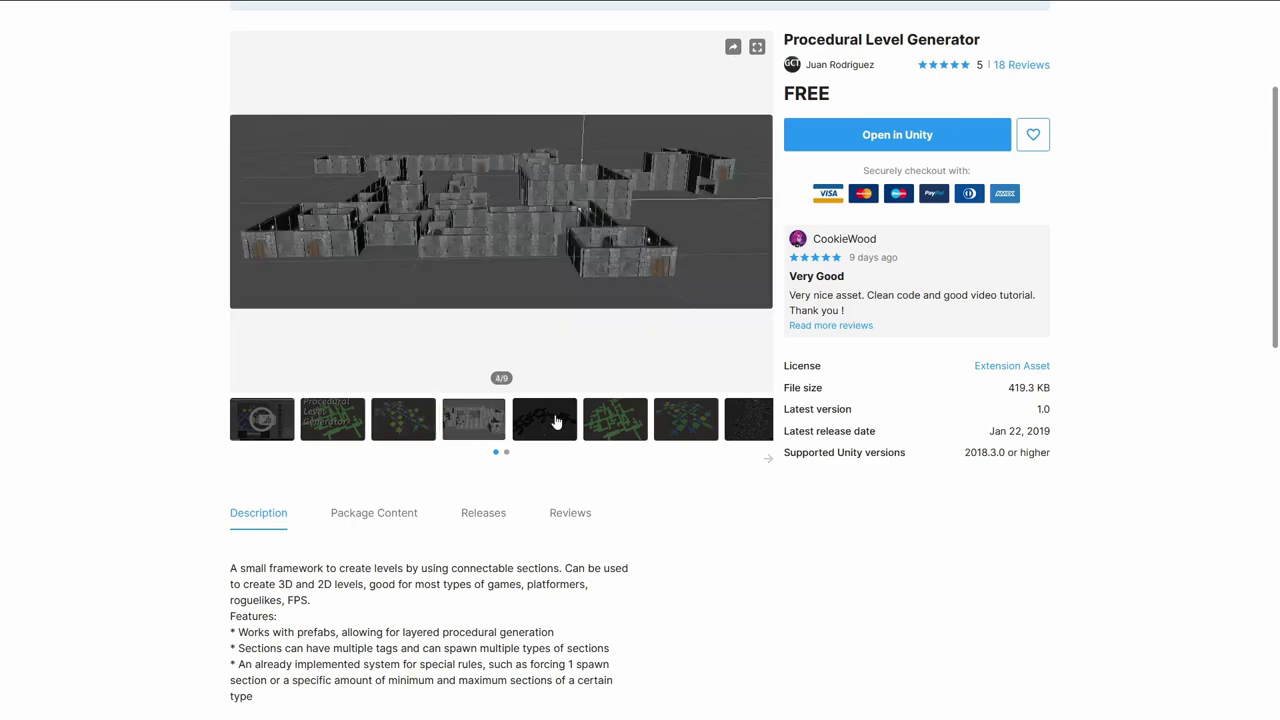
pyautogui.click(566, 419)
pyautogui.click(598, 421)
pyautogui.click(667, 408)
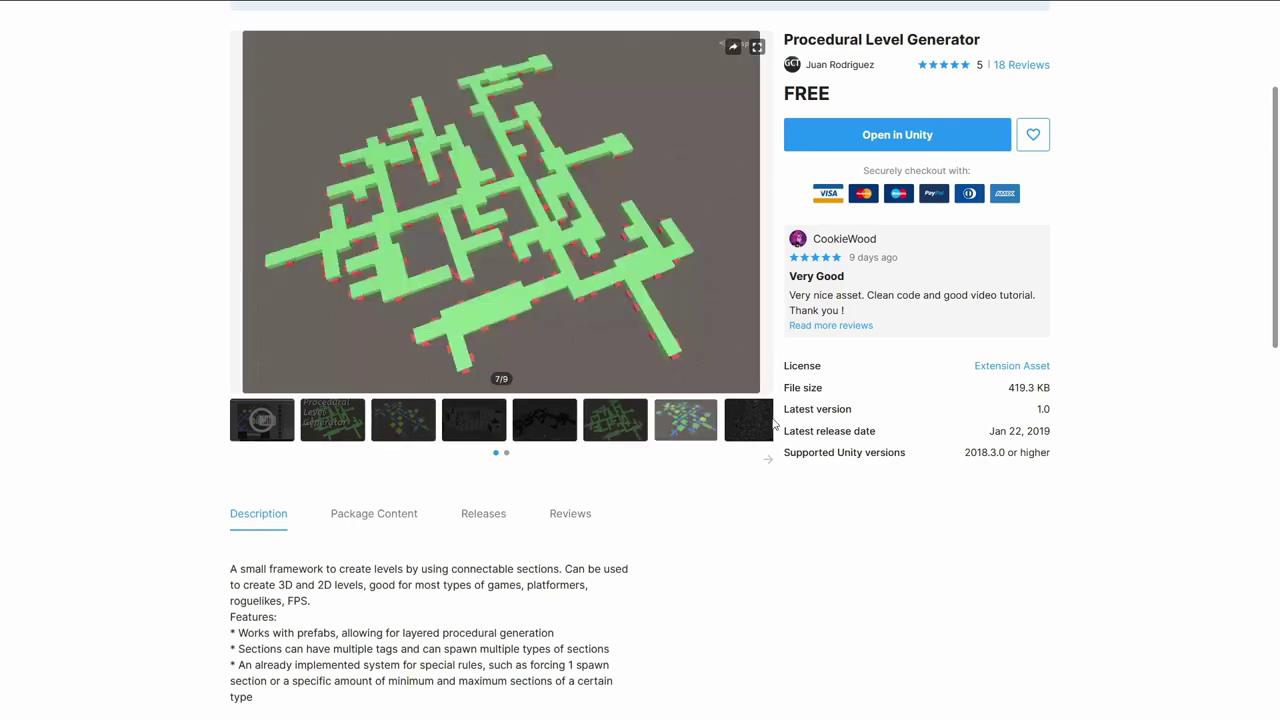
pyautogui.click(752, 428)
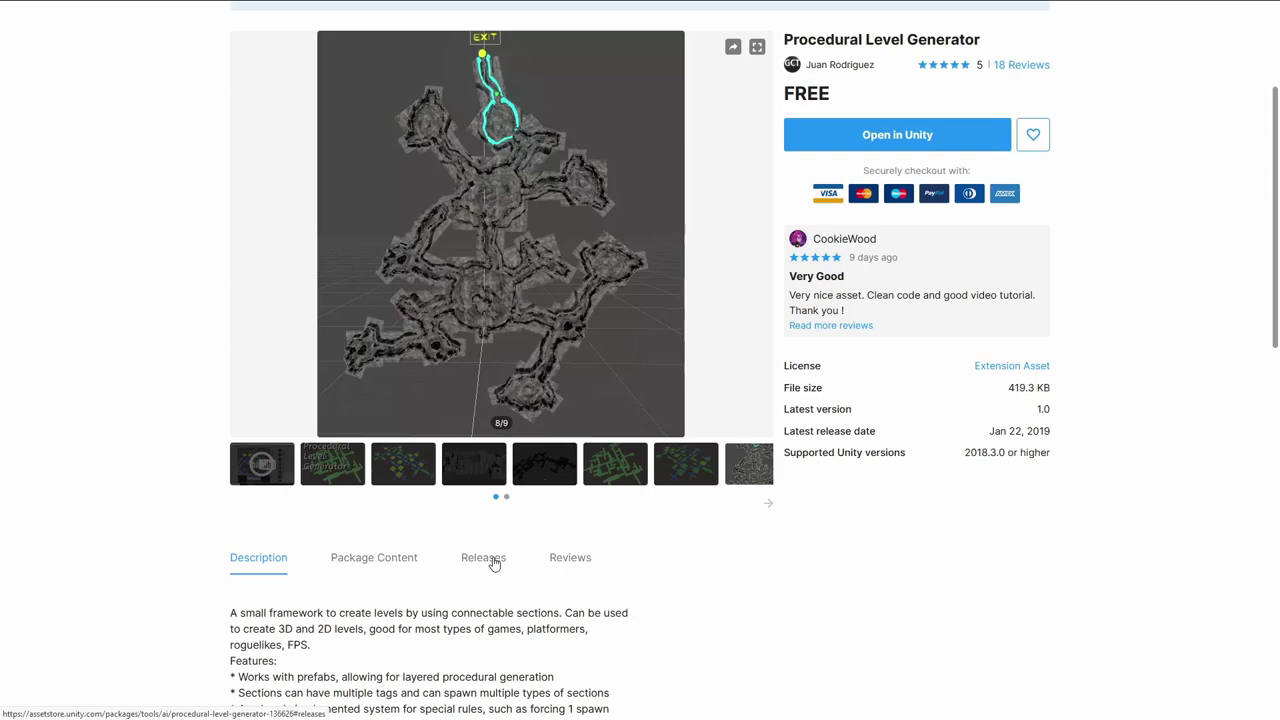
pyautogui.scroll(-2, 493, 563)
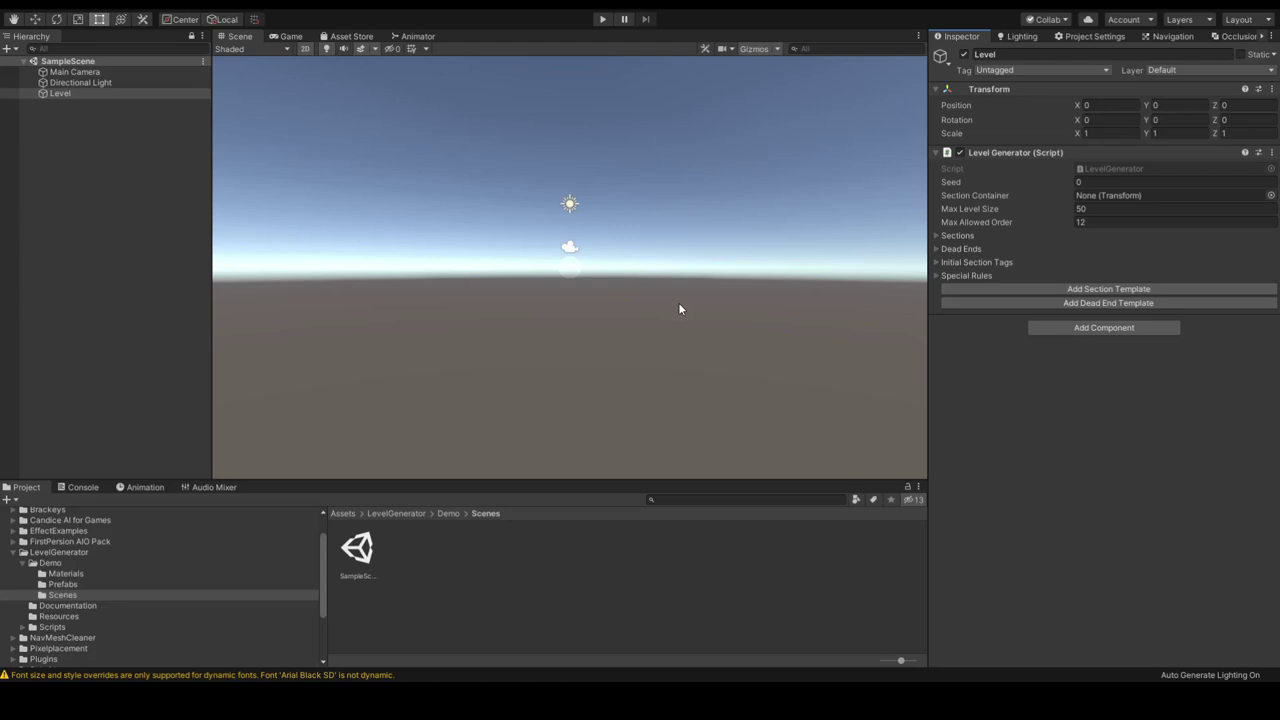
# Review the Level object's Level Generator settings: Sections, Dead Ends, Initial Section Tags, and the spawn and treasure Special Rules
pyautogui.click(945, 238)
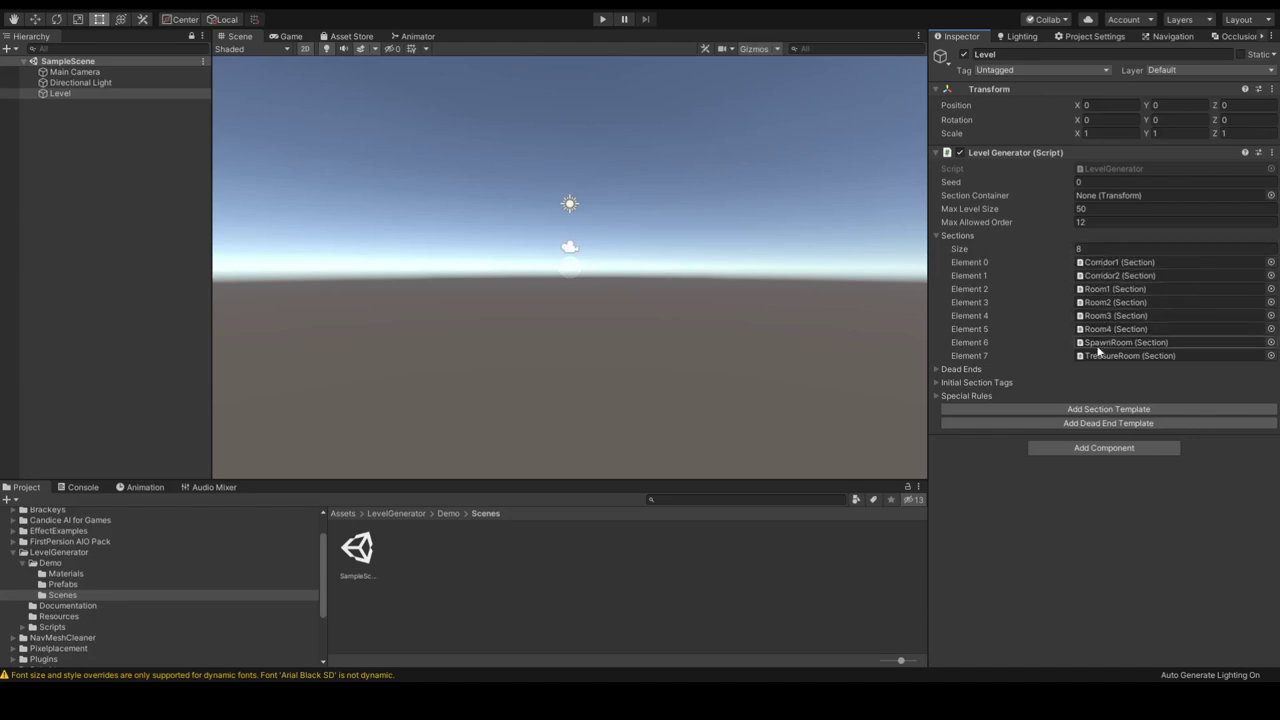
pyautogui.click(941, 373)
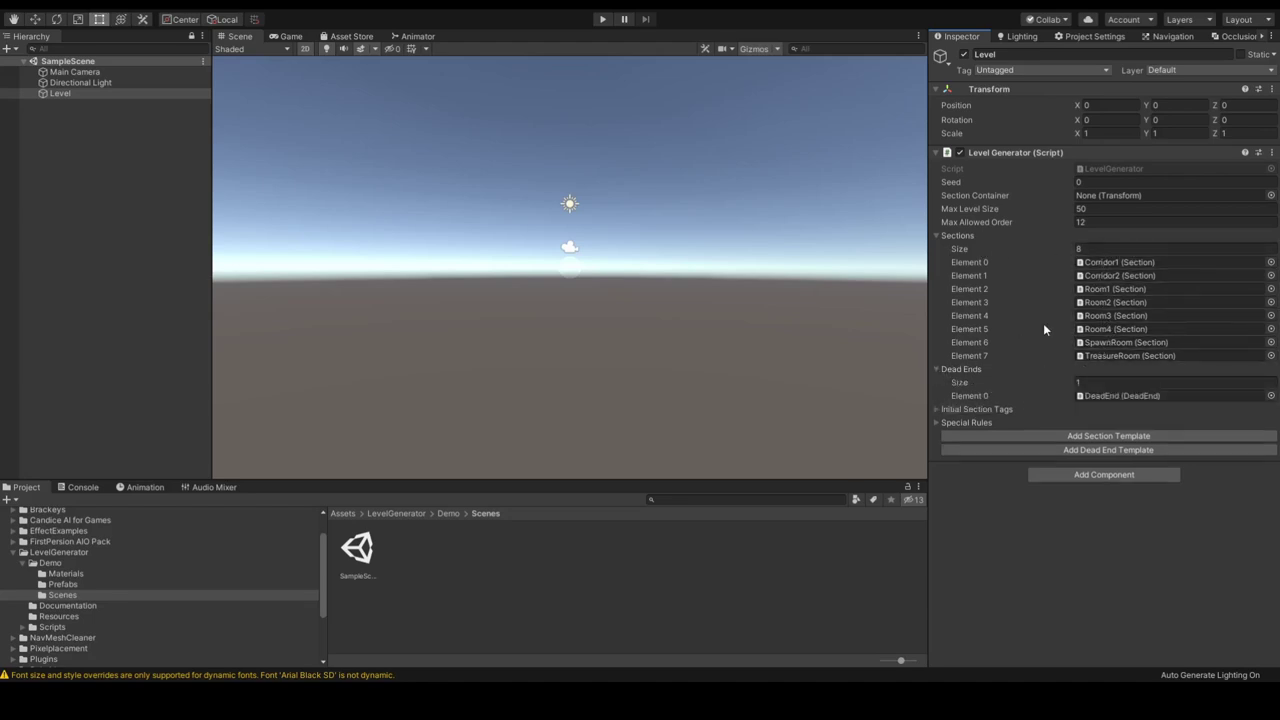
pyautogui.click(987, 410)
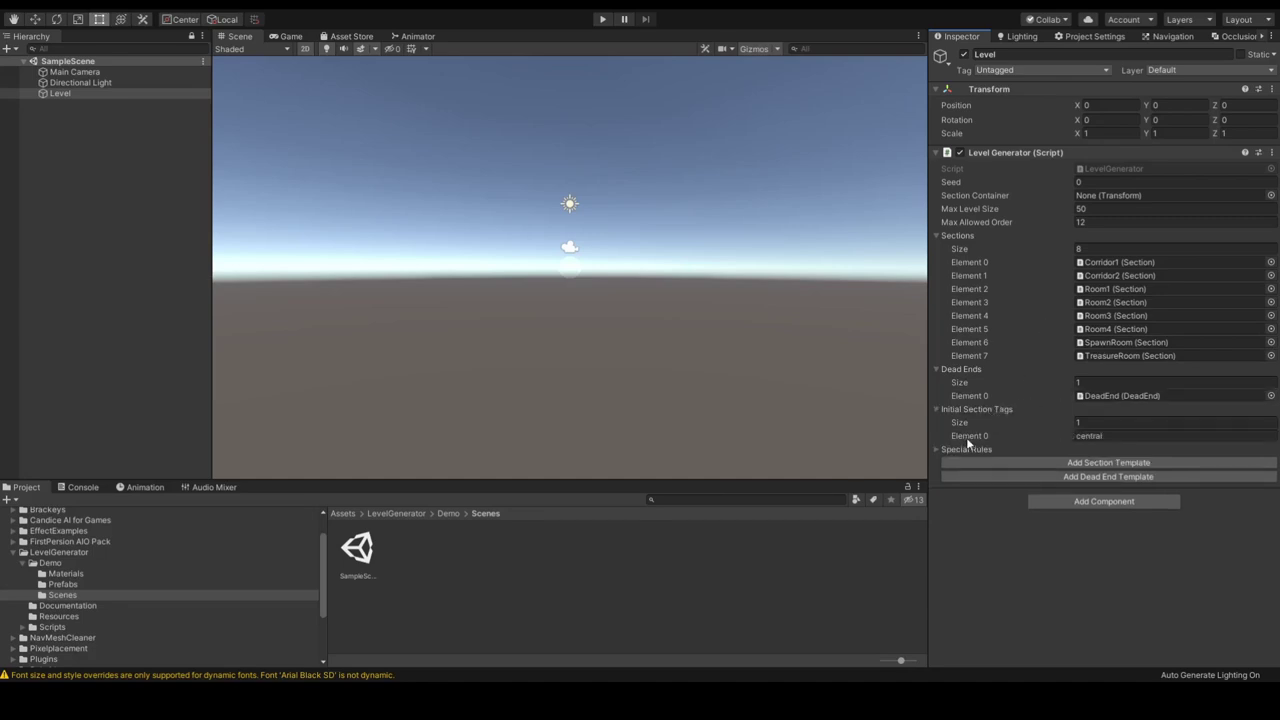
pyautogui.click(940, 450)
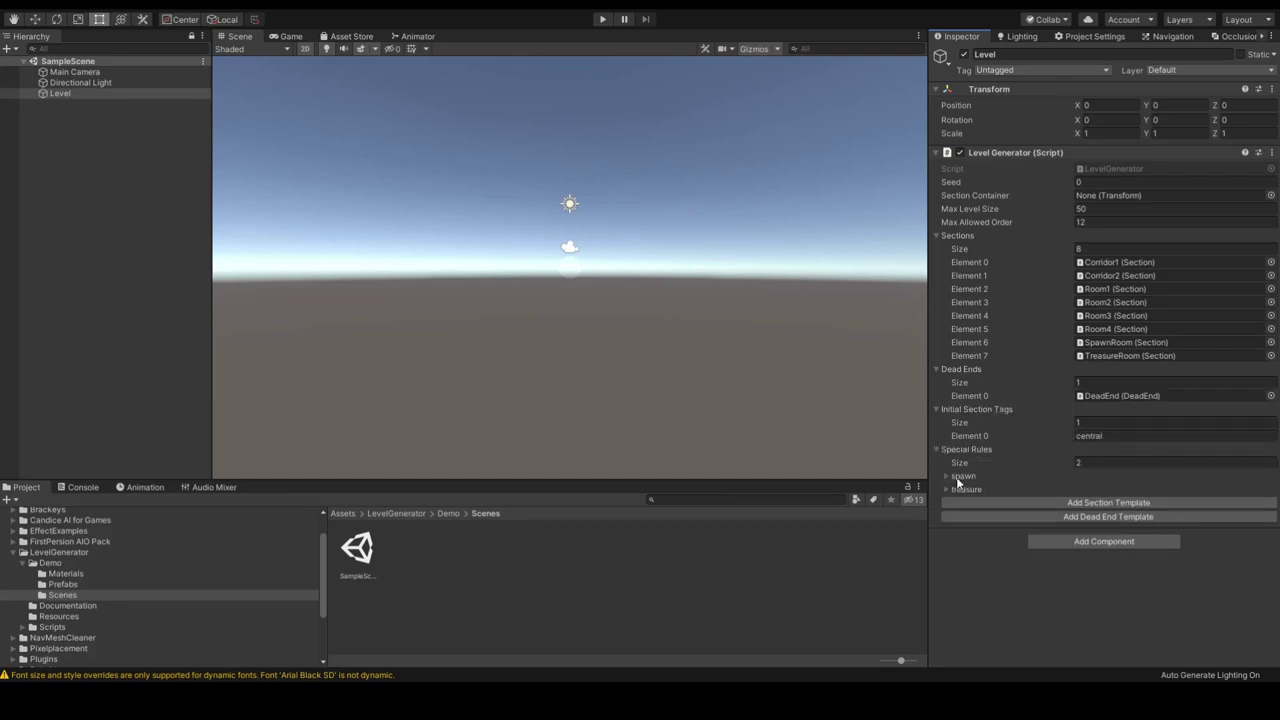
pyautogui.click(955, 478)
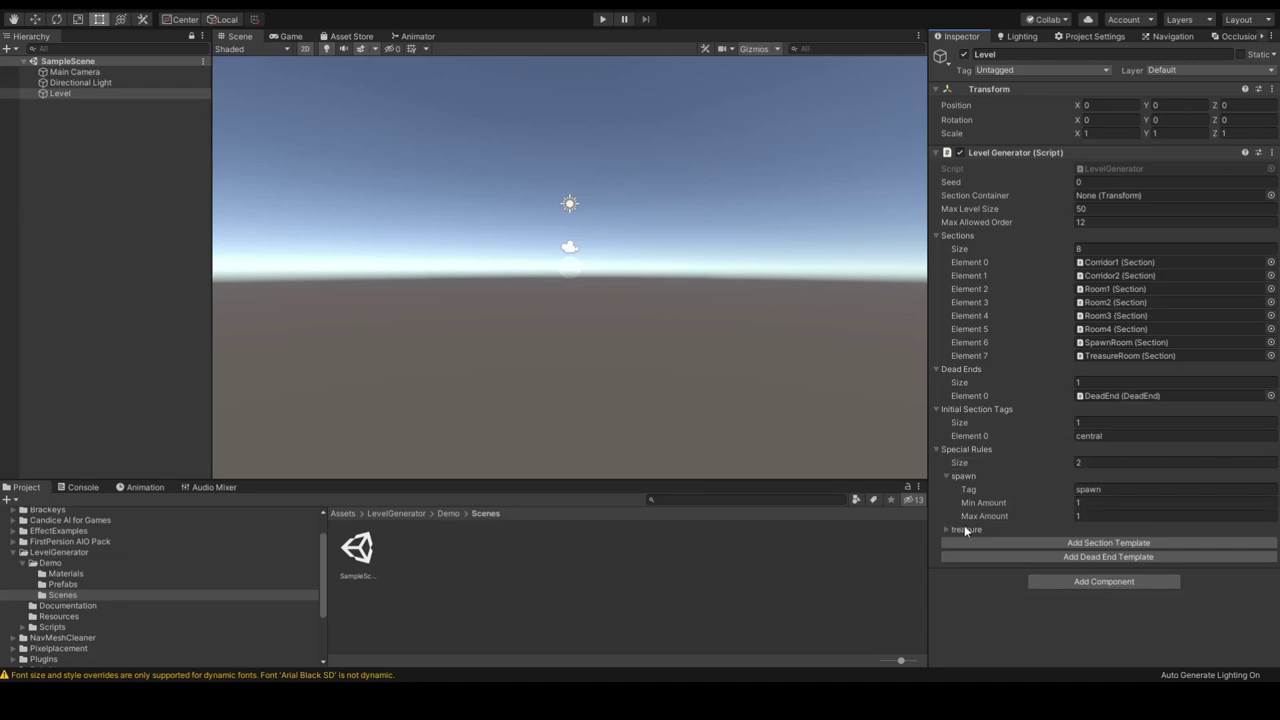
pyautogui.click(962, 529)
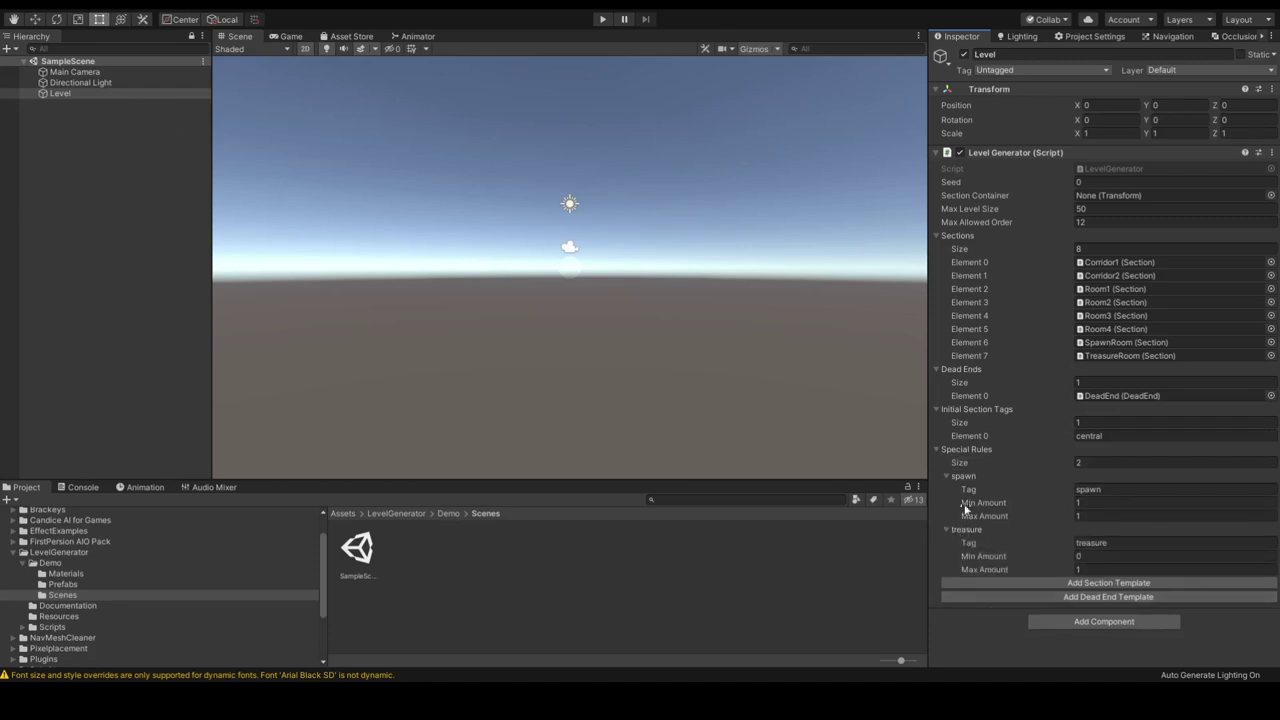
# Run SampleScene and examine the generated level from above in the Scene view
pyautogui.click(603, 20)
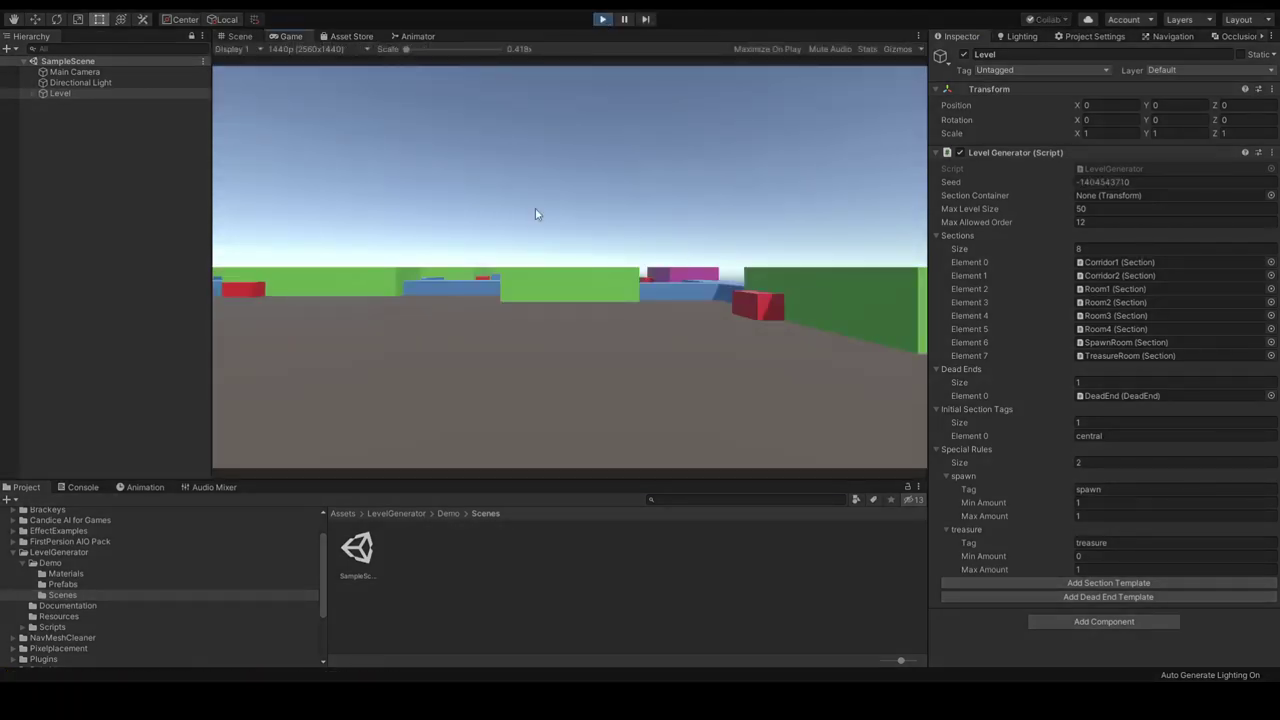
pyautogui.click(232, 38)
pyautogui.moveTo(478, 306); pyautogui.dragTo(723, 412, button='middle')
pyautogui.click(306, 49)
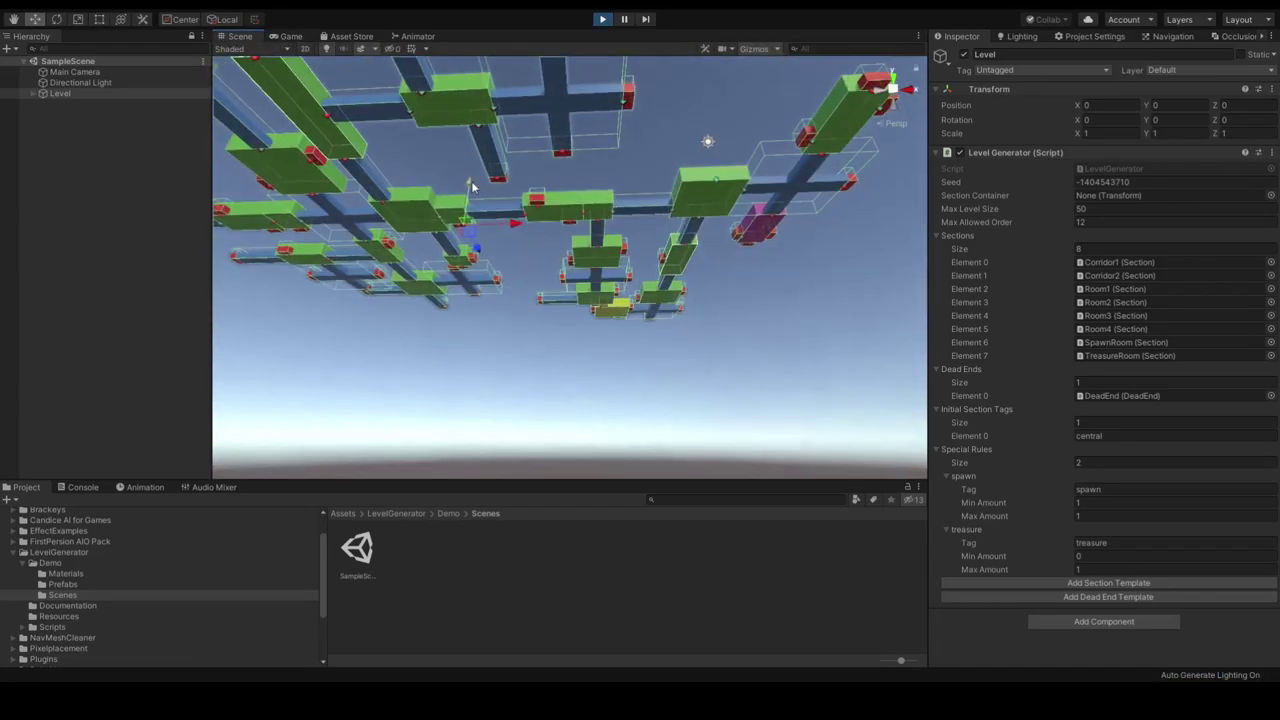
pyautogui.moveTo(574, 254); pyautogui.dragTo(539, 120, button='right')
pyautogui.keyDown('alt'); pyautogui.moveTo(538, 120); pyautogui.dragTo(626, 444); pyautogui.keyUp('alt')
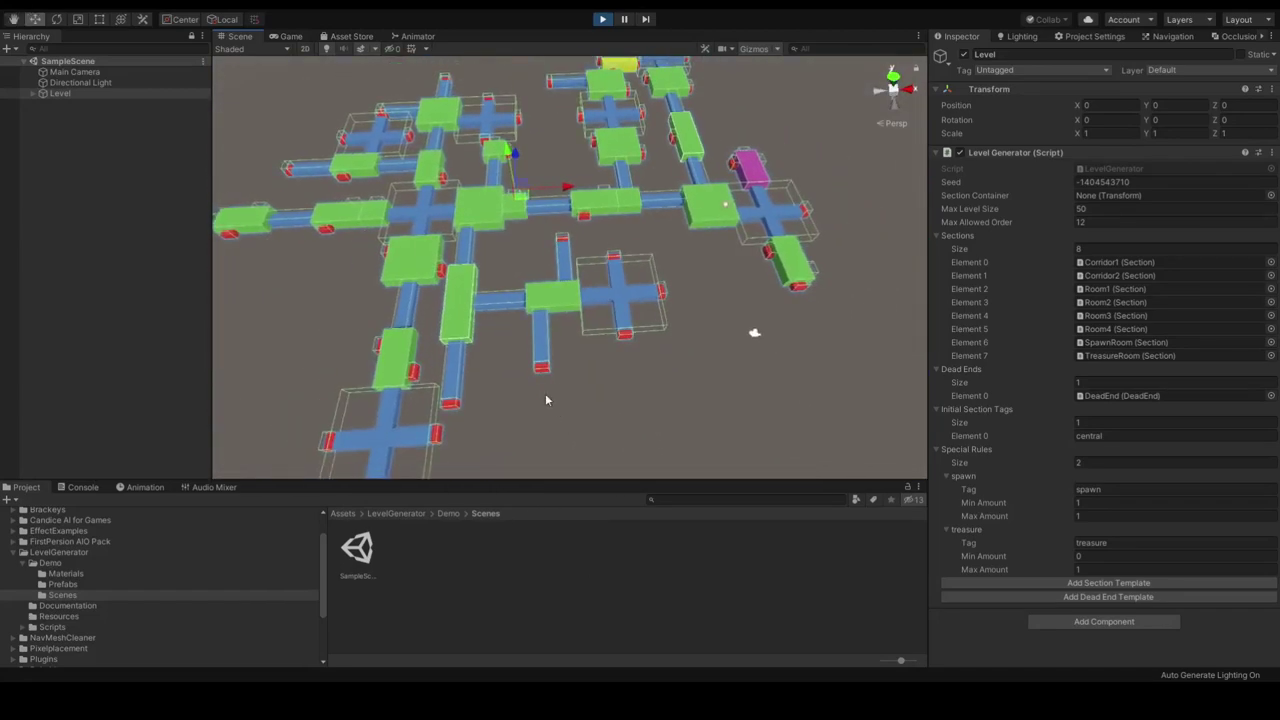
pyautogui.keyDown('alt'); pyautogui.moveTo(523, 371); pyautogui.dragTo(693, 416); pyautogui.keyUp('alt')
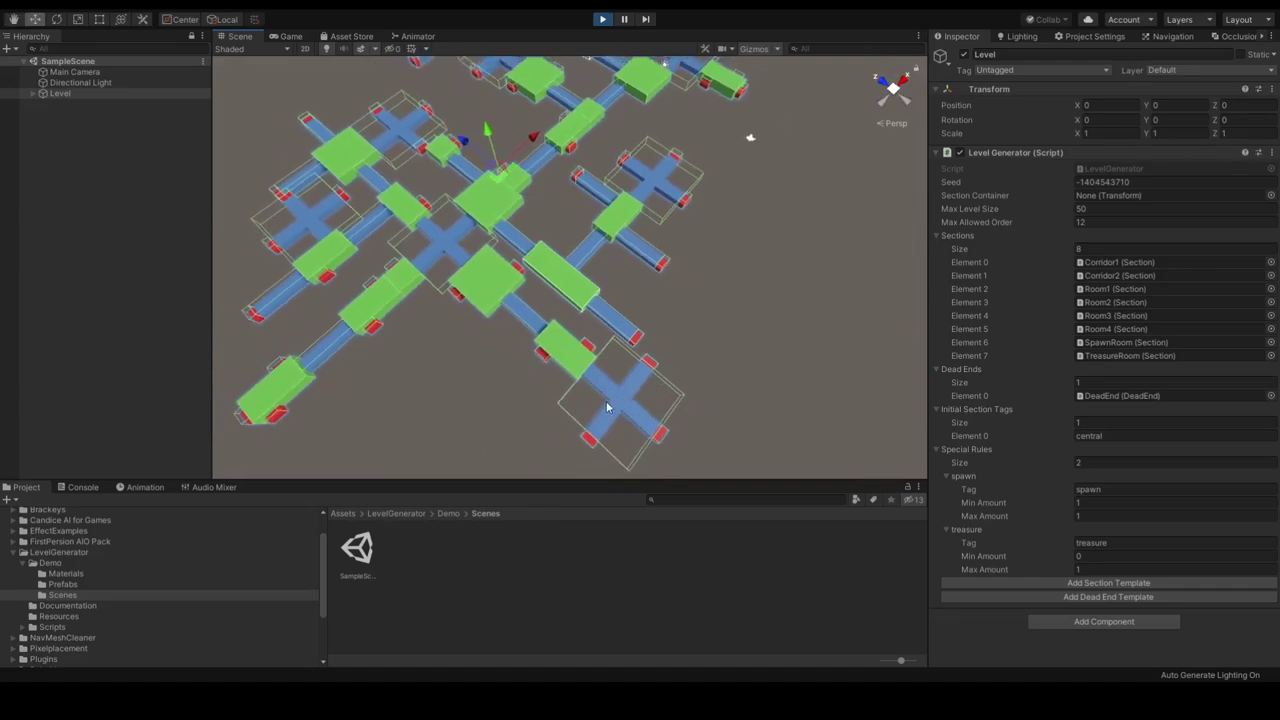
# Select the purple spawn room and the yellow treasure room in the generated level to inspect them
pyautogui.keyDown('alt'); pyautogui.moveTo(580, 369); pyautogui.dragTo(486, 315); pyautogui.keyUp('alt')
pyautogui.press('w')
pyautogui.moveTo(486, 315); pyautogui.dragTo(1064, 236, button='right')
pyautogui.press('f')
pyautogui.click(754, 282)
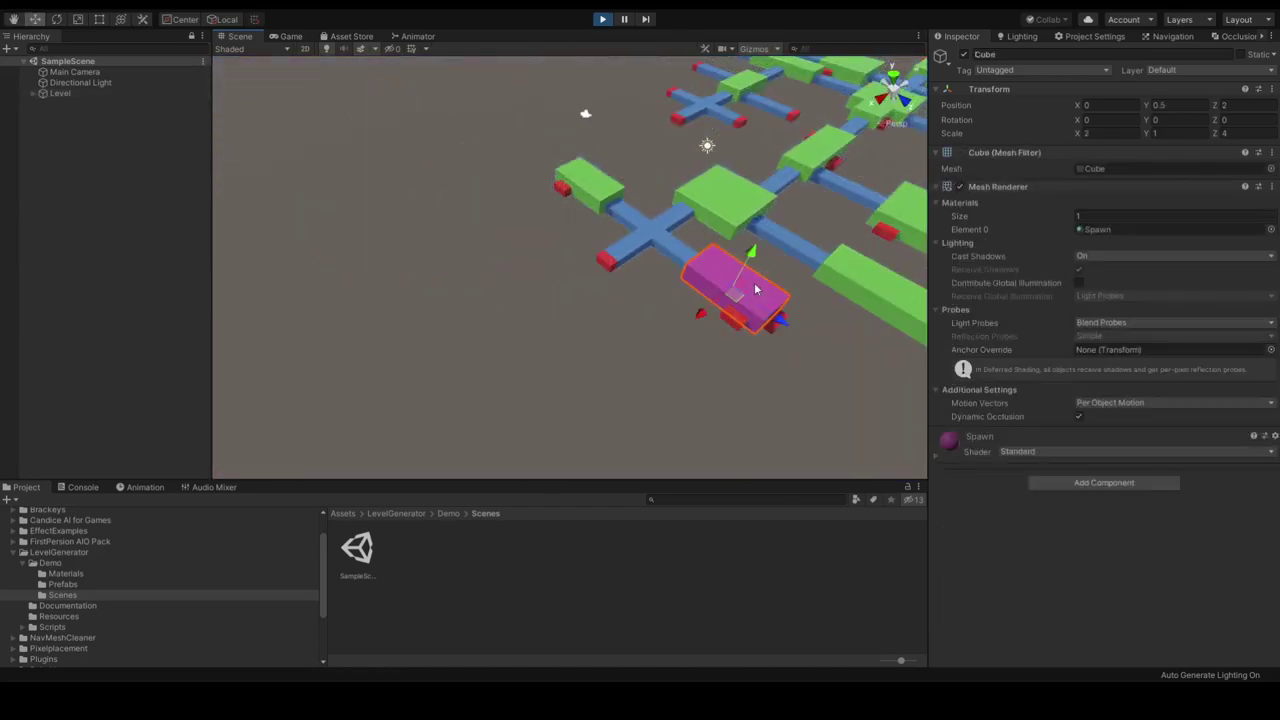
pyautogui.keyDown('alt'); pyautogui.moveTo(754, 282); pyautogui.dragTo(763, 307); pyautogui.keyUp('alt')
pyautogui.moveTo(763, 307); pyautogui.dragTo(768, 305, button='right')
pyautogui.moveTo(552, 446); pyautogui.dragTo(759, 339, button='right')
pyautogui.press('d')
pyautogui.click(759, 340)
pyautogui.keyDown('alt'); pyautogui.moveTo(759, 338); pyautogui.dragTo(766, 420); pyautogui.keyUp('alt')
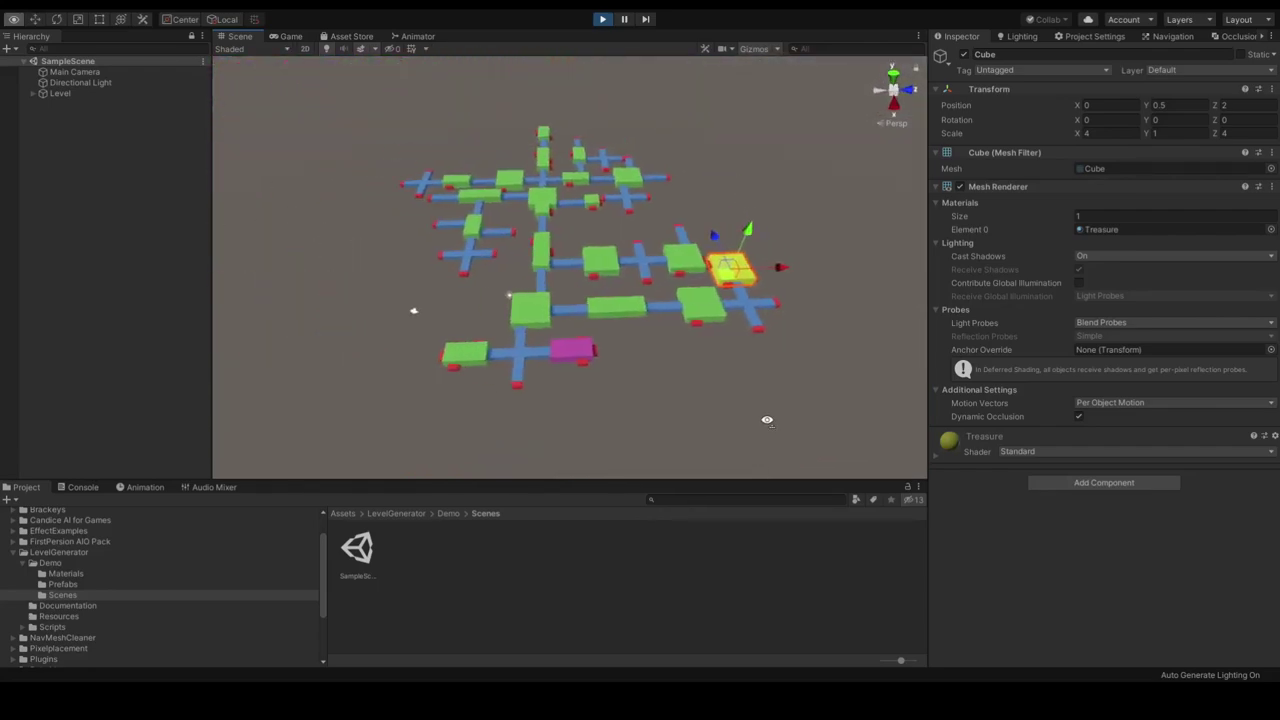
# Stop and rerun SampleScene to generate another level layout, and look it over in the Scene view
pyautogui.click(602, 22)
pyautogui.click(602, 22)
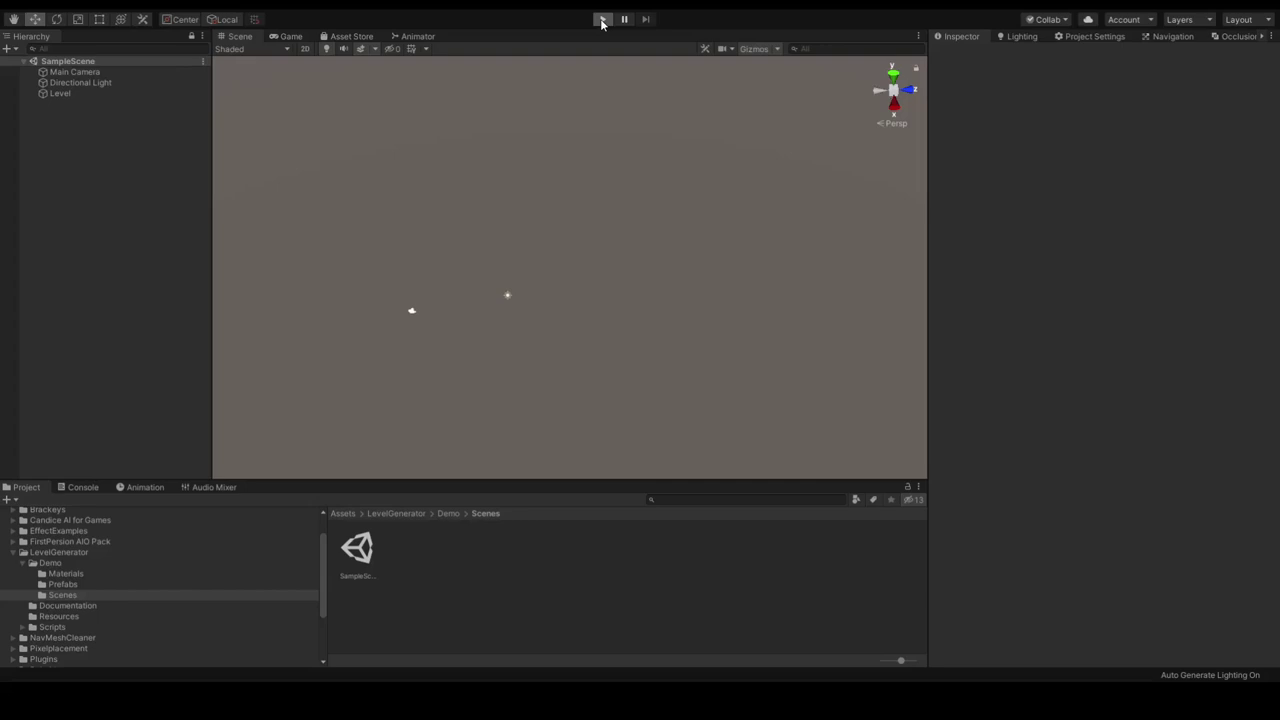
pyautogui.click(602, 19)
pyautogui.click(240, 36)
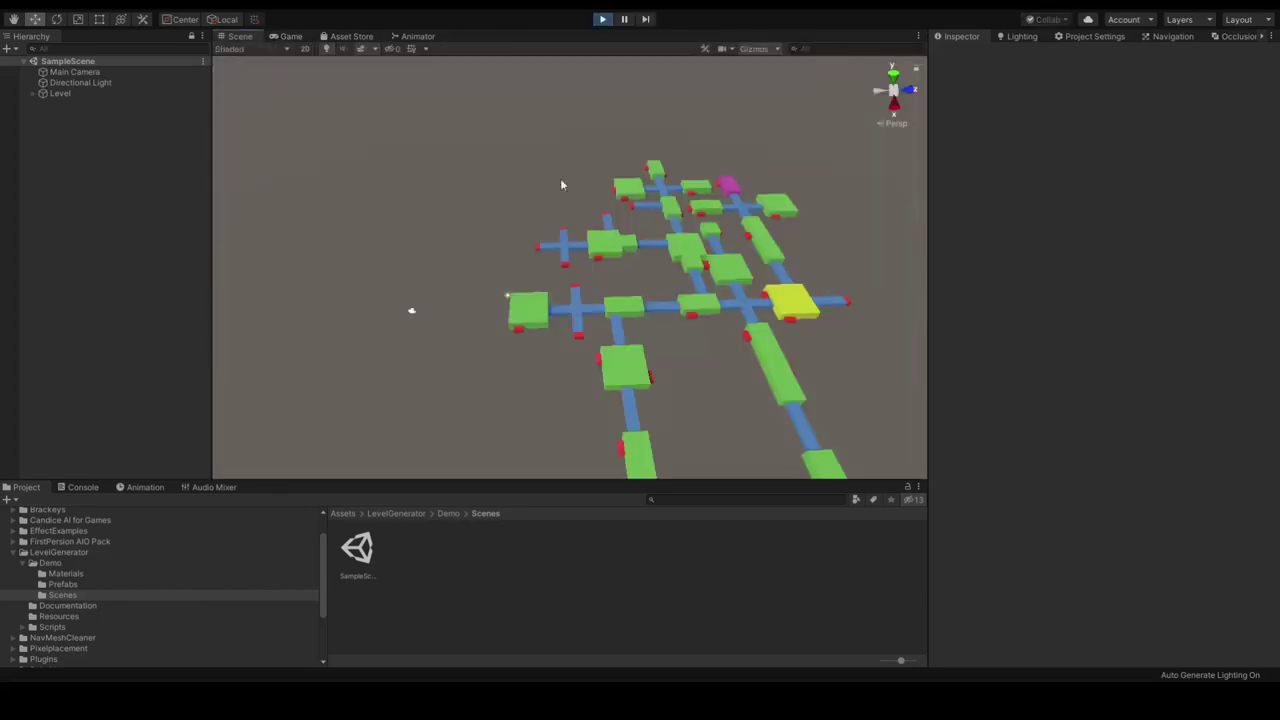
pyautogui.keyDown('alt'); pyautogui.moveTo(594, 186); pyautogui.dragTo(880, 255); pyautogui.keyUp('alt')
# Restart SampleScene once more and examine how the rooms, corridors and dead ends of the new layout connect
pyautogui.click(603, 20)
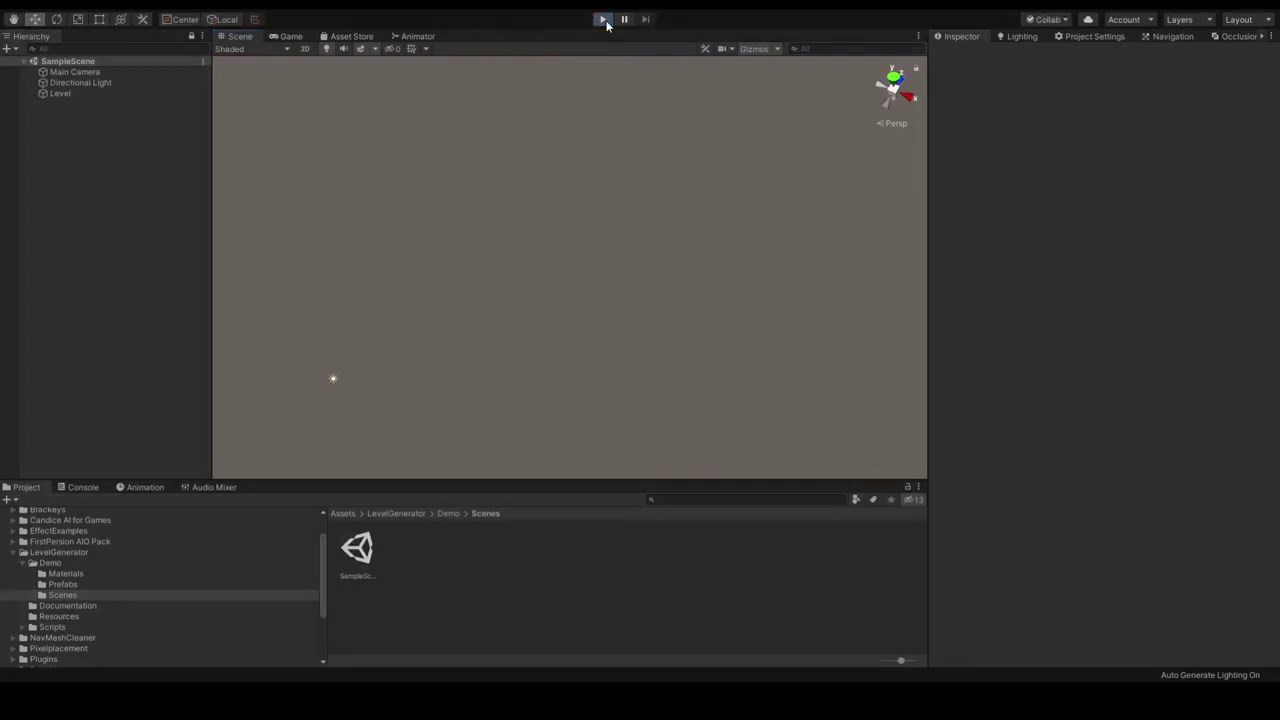
pyautogui.click(603, 20)
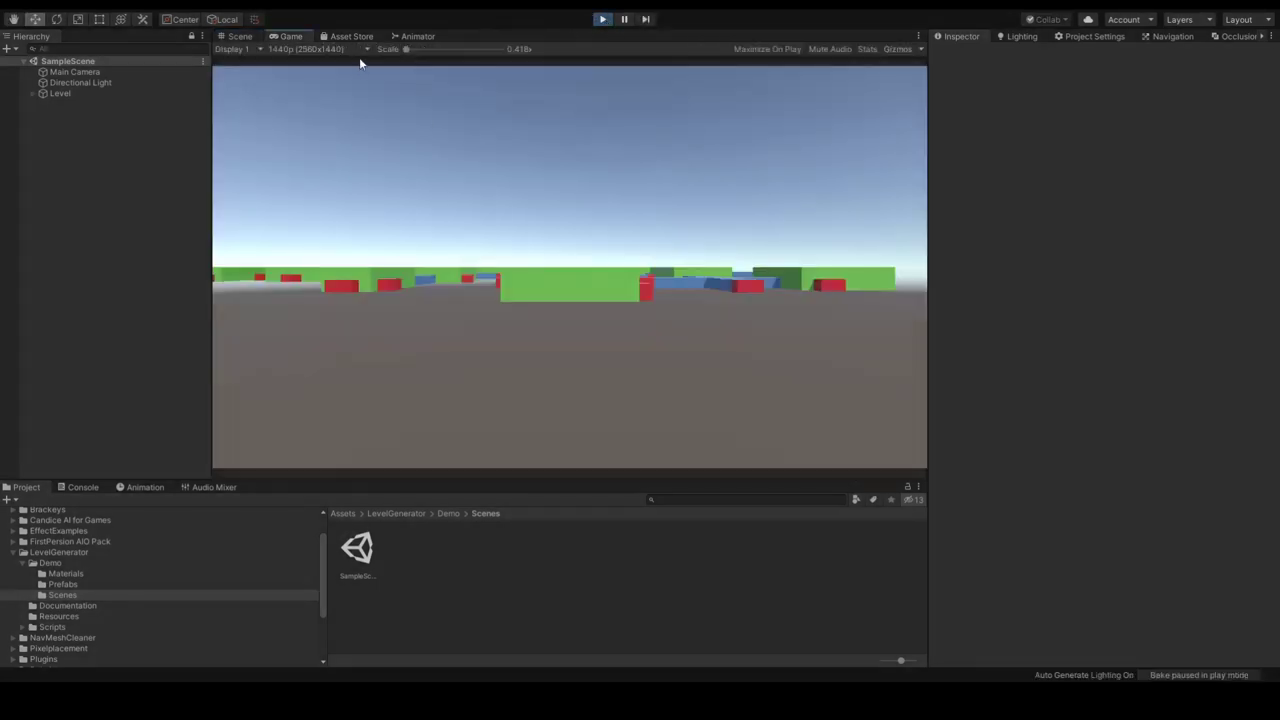
pyautogui.click(240, 36)
pyautogui.keyDown('alt'); pyautogui.moveTo(496, 272); pyautogui.dragTo(700, 345); pyautogui.keyUp('alt')
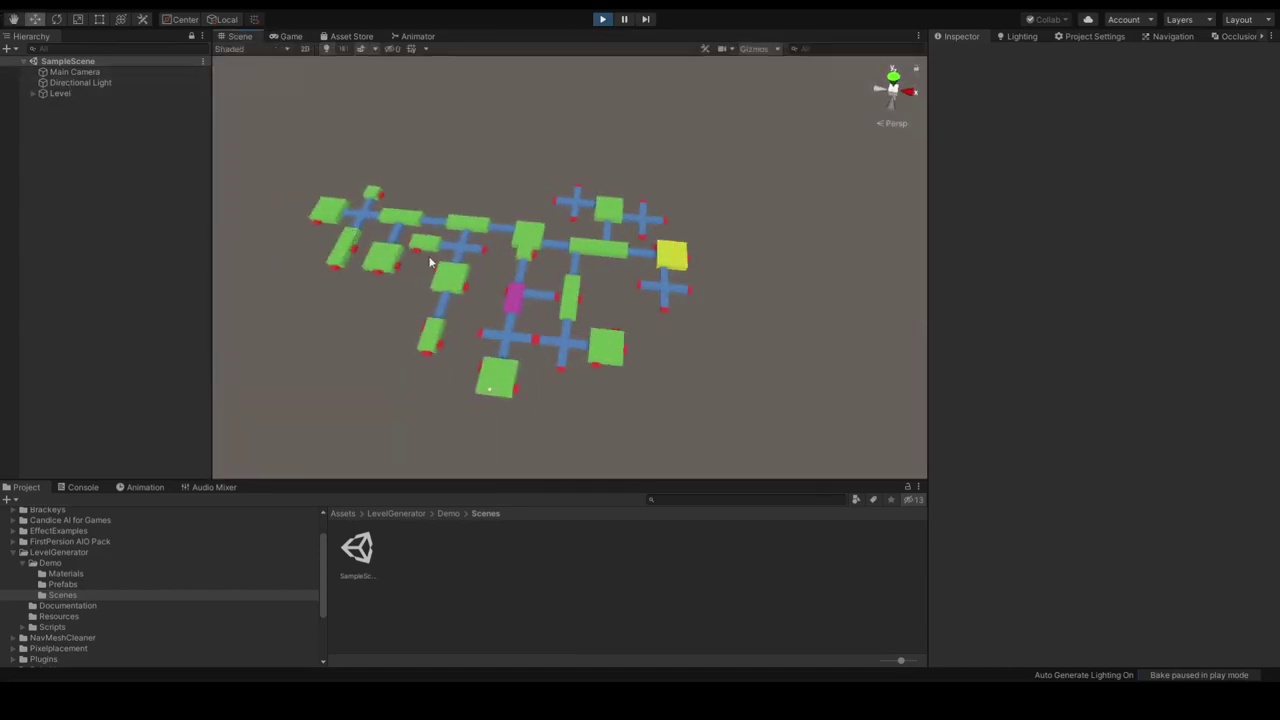
pyautogui.keyDown('alt'); pyautogui.moveTo(443, 273); pyautogui.dragTo(530, 234); pyautogui.keyUp('alt')
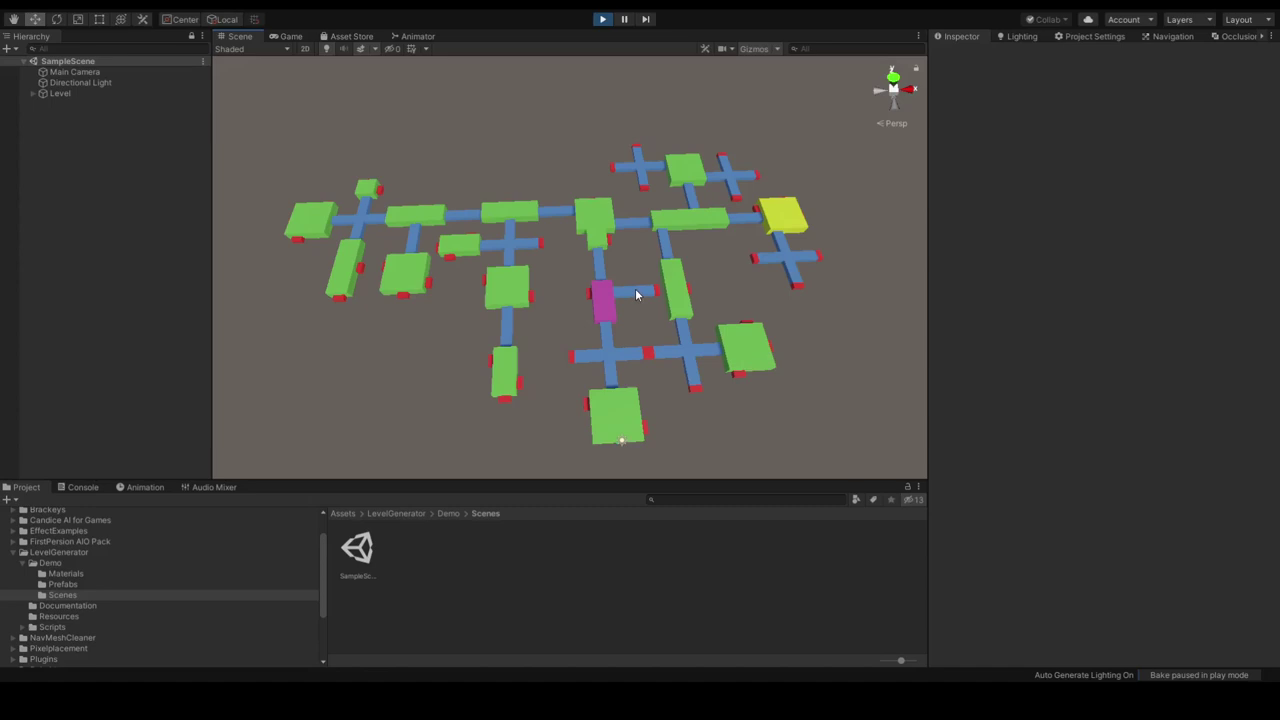
pyautogui.moveTo(804, 316); pyautogui.dragTo(877, 289, button='right')
pyautogui.press('w')
pyautogui.keyDown('alt'); pyautogui.moveTo(877, 290); pyautogui.dragTo(1133, 210); pyautogui.keyUp('alt')
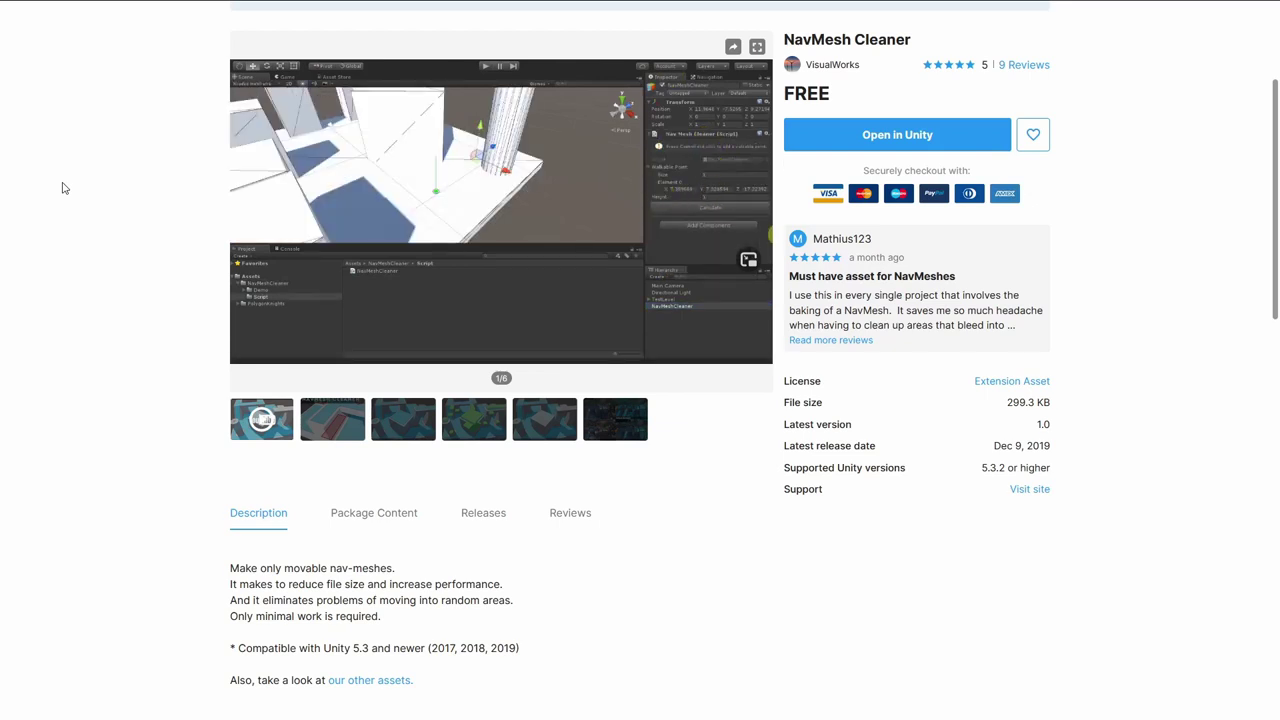
# View the second to sixth preview images of NavMesh Cleaner on the Asset Store
pyautogui.click(340, 440)
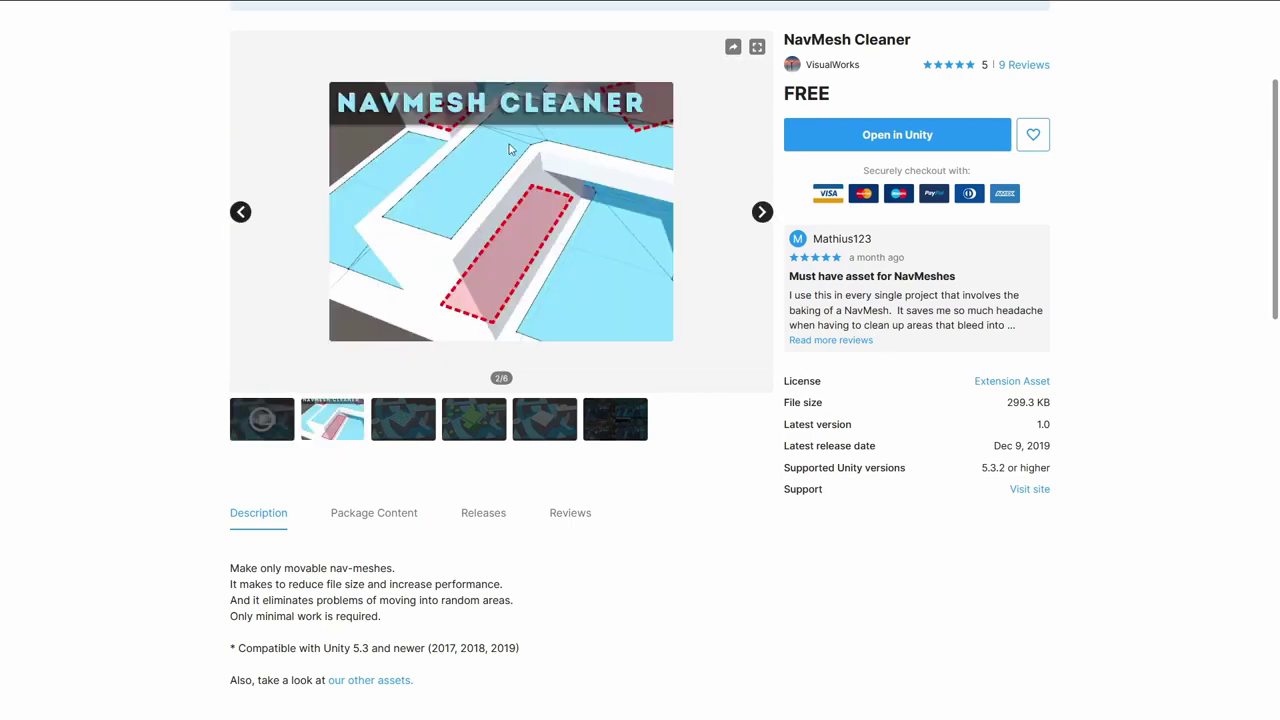
pyautogui.click(430, 425)
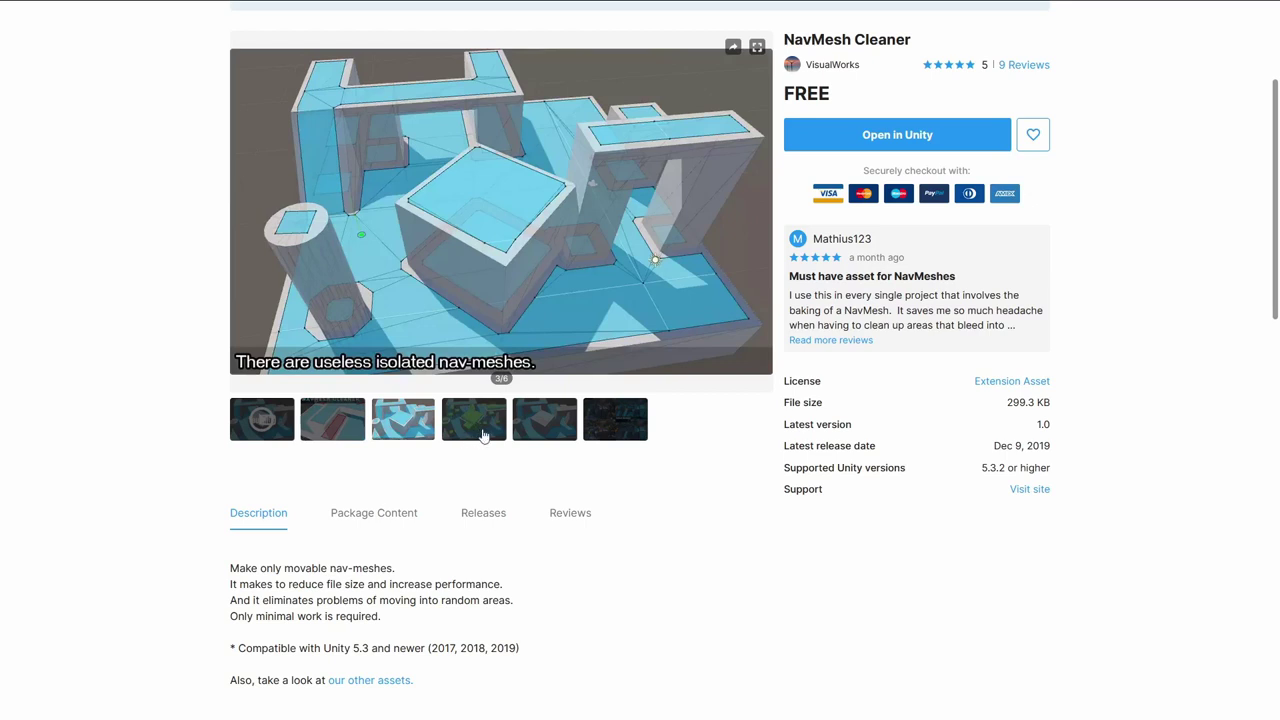
pyautogui.moveTo(314, 236)
pyautogui.click(484, 428)
pyautogui.click(547, 420)
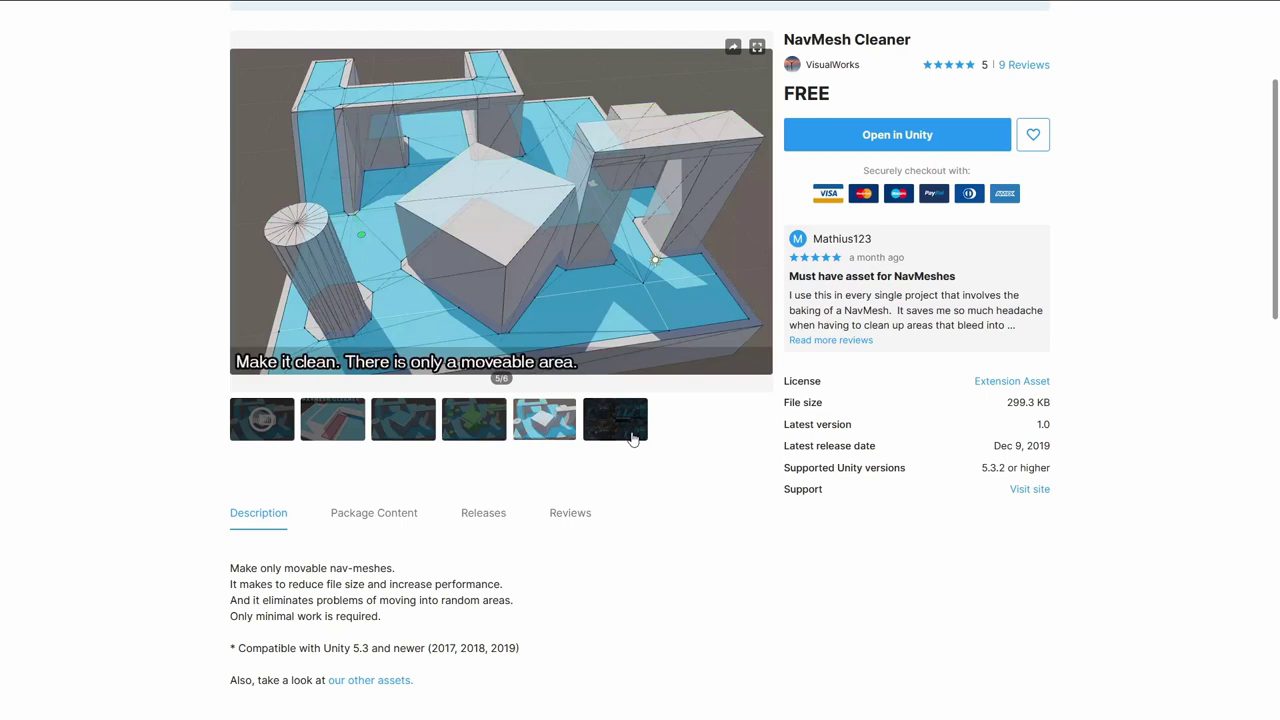
pyautogui.click(631, 437)
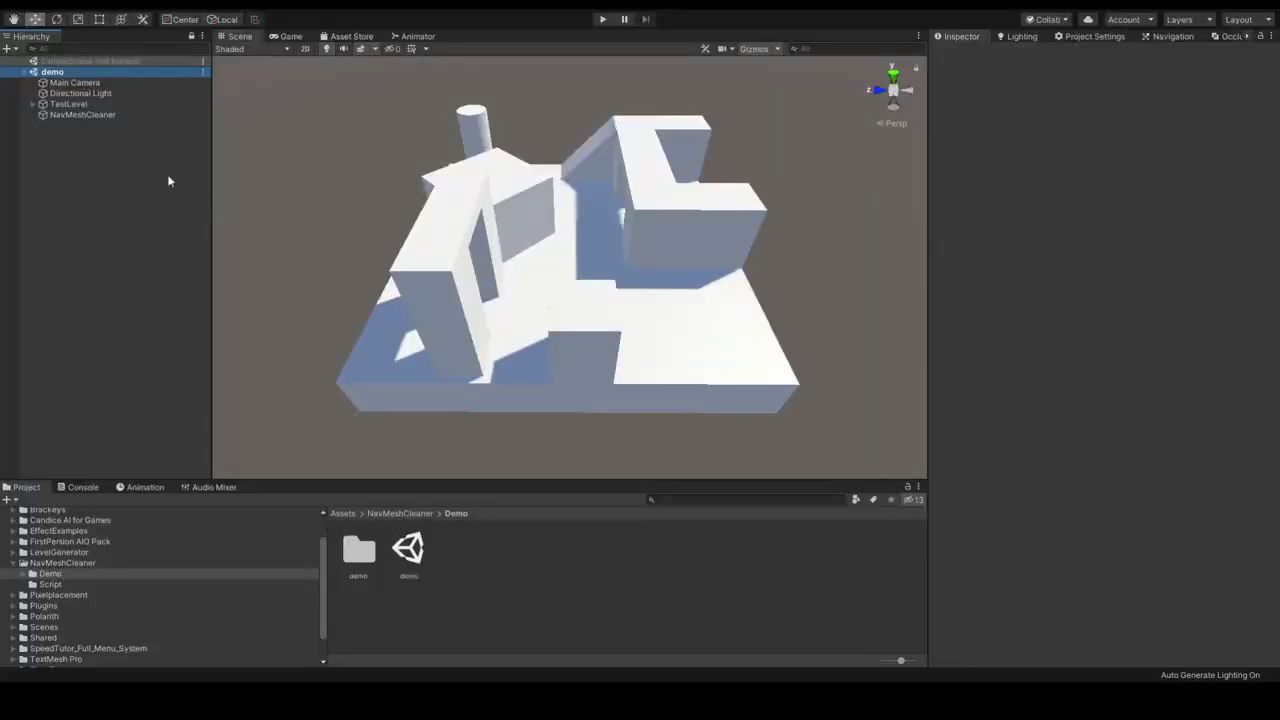
# Check the demo scene's baked NavMesh and calculate the cleaning meshes of the NavMeshCleaner object in the Unity Editor
pyautogui.click(101, 114)
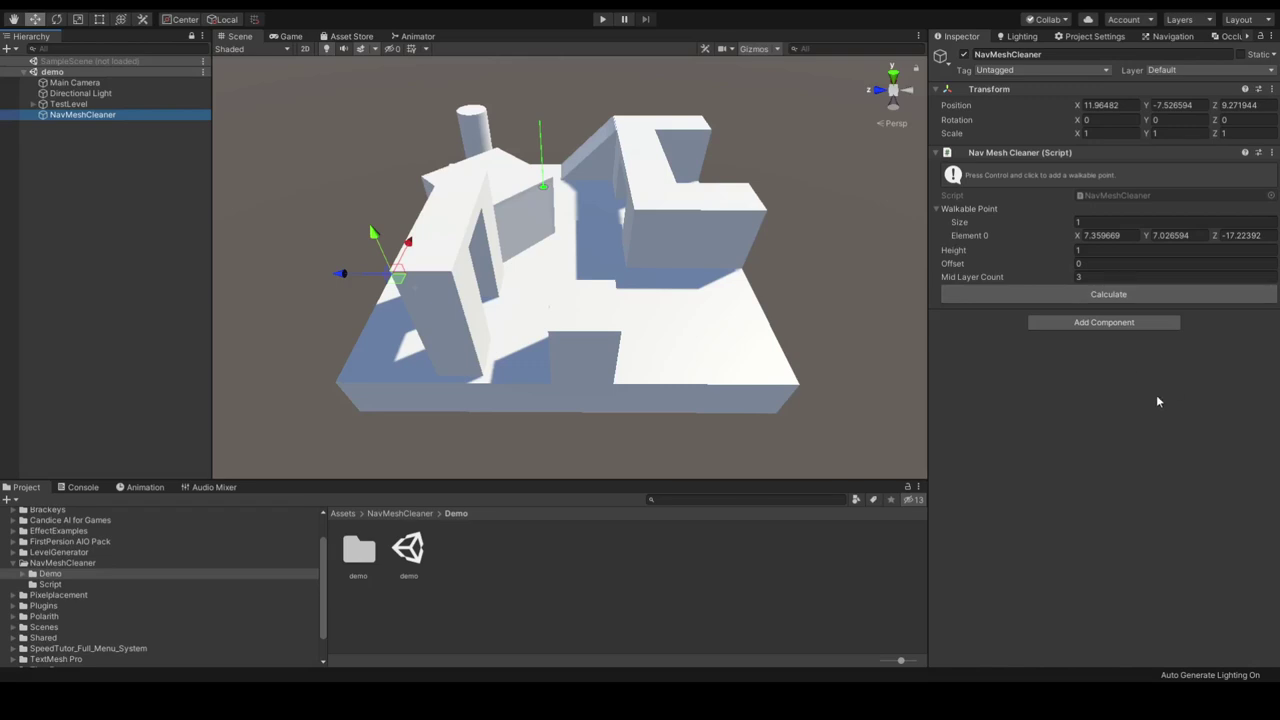
pyautogui.click(1170, 36)
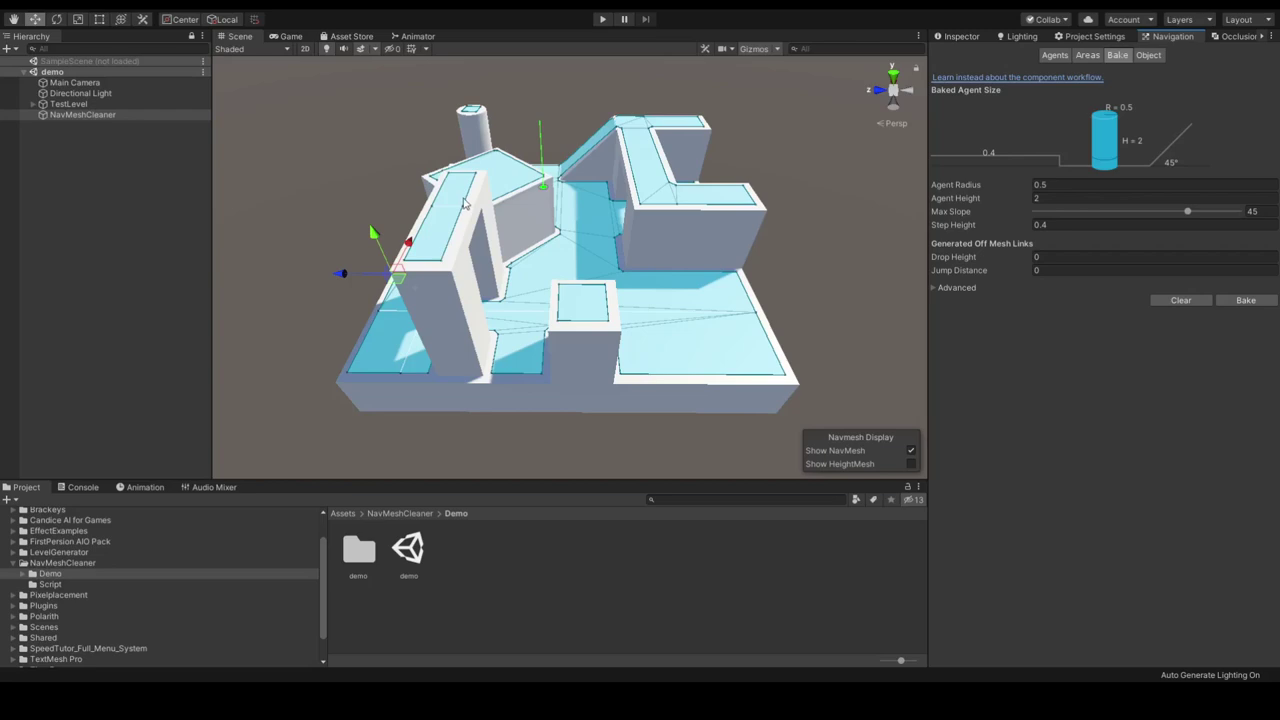
pyautogui.click(957, 37)
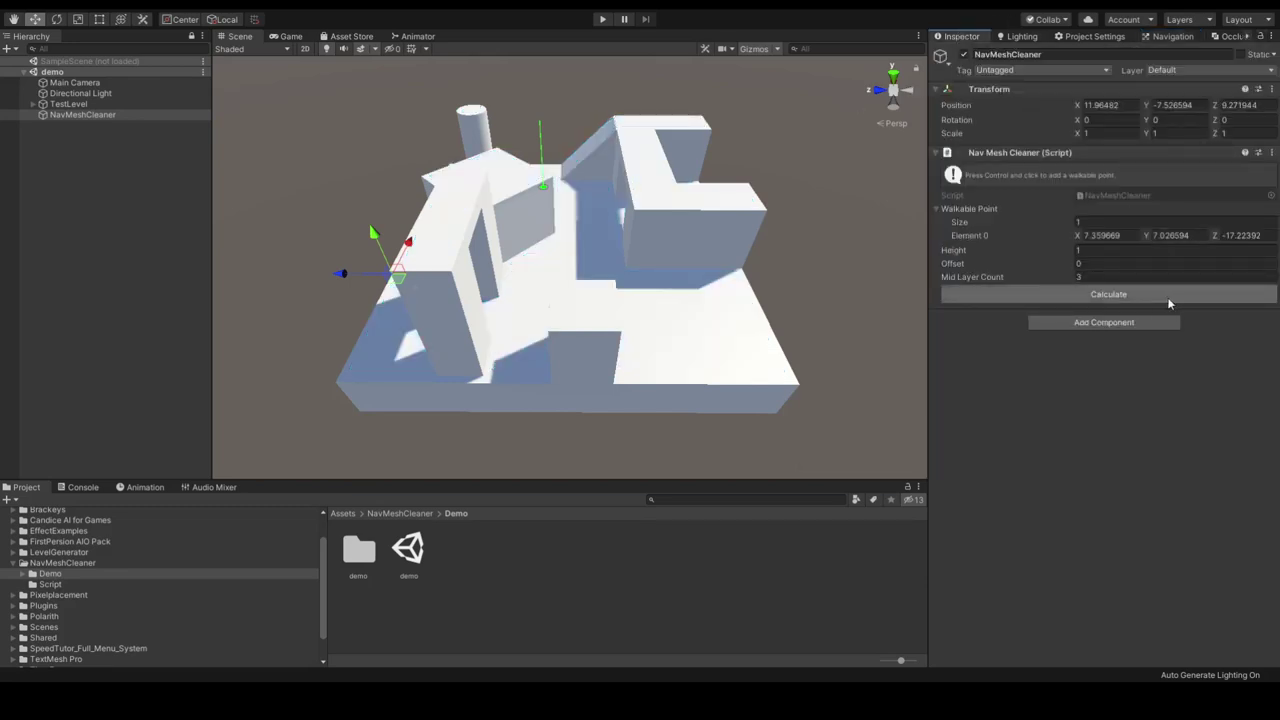
pyautogui.click(1169, 296)
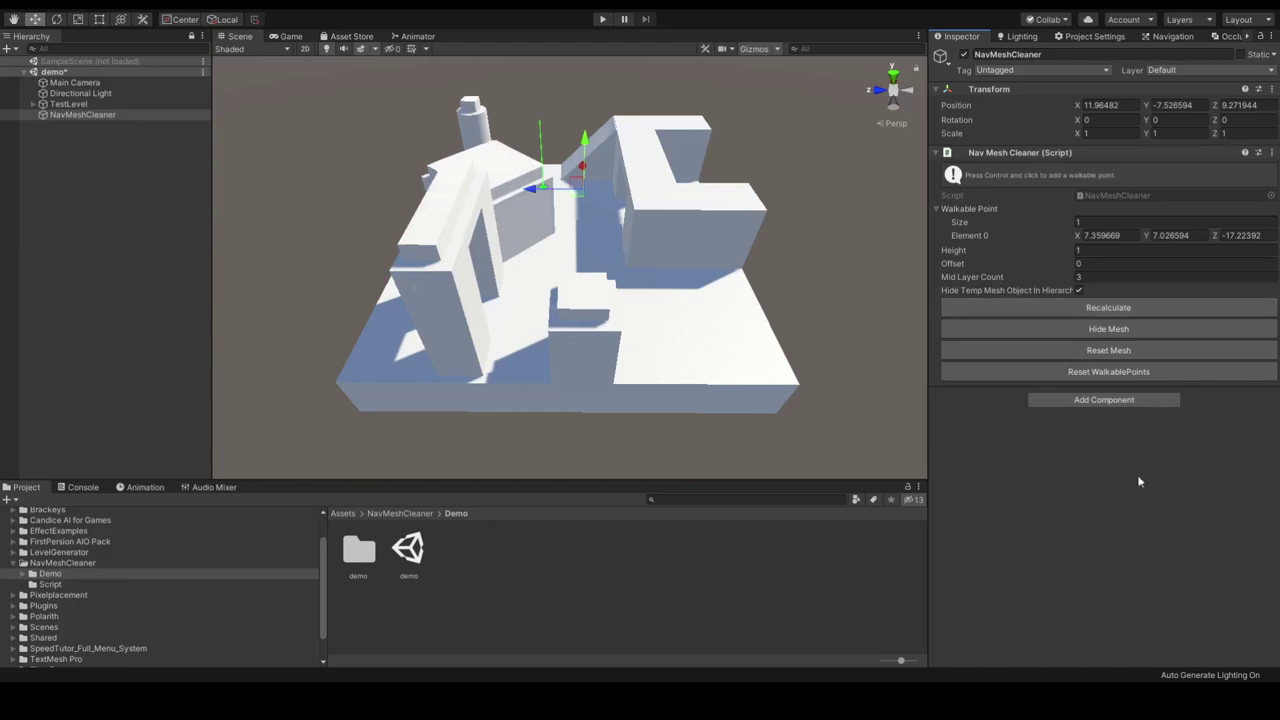
# Rebake the demo scene's NavMesh with the current agent settings and return to the object's component settings
pyautogui.click(1176, 38)
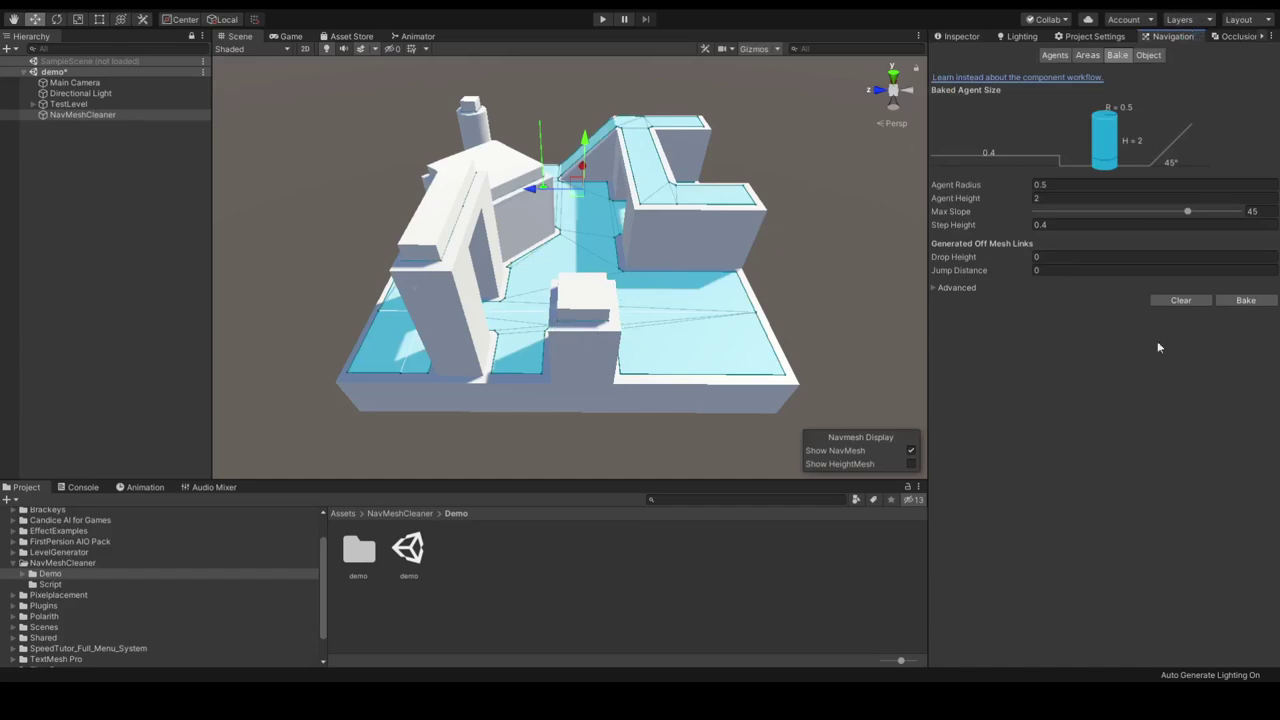
pyautogui.click(1255, 302)
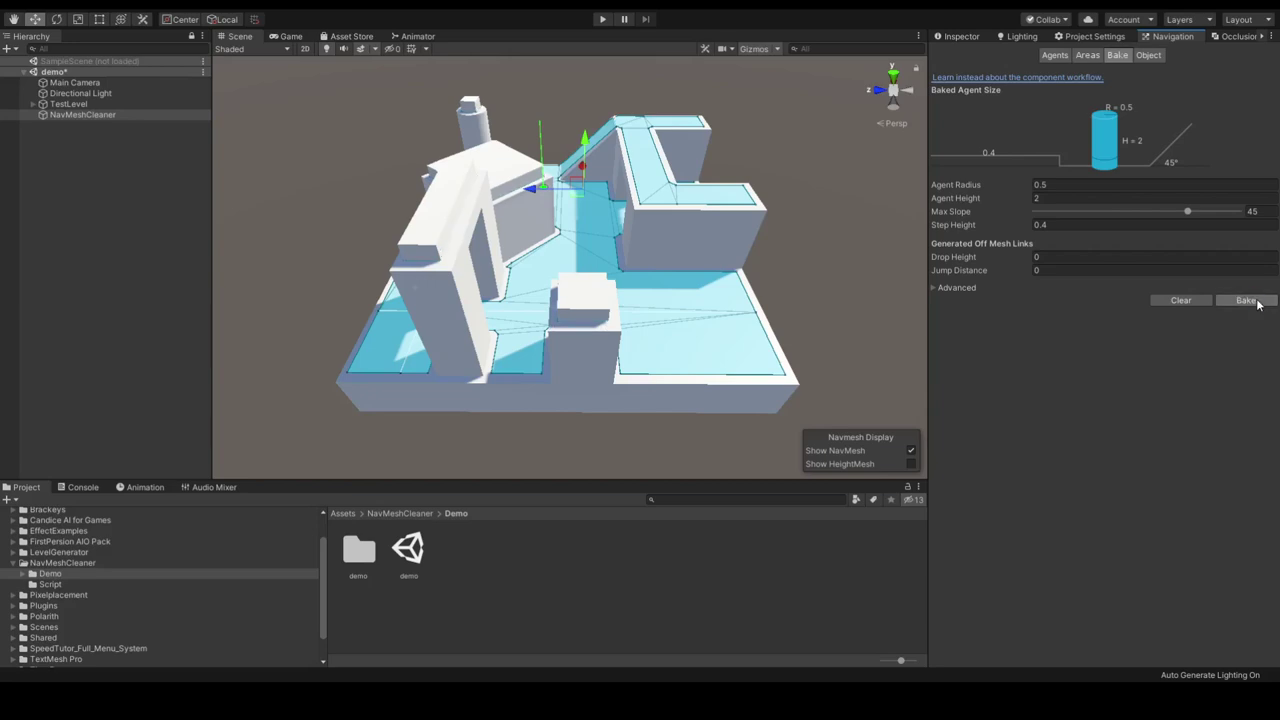
pyautogui.click(565, 313)
pyautogui.click(961, 38)
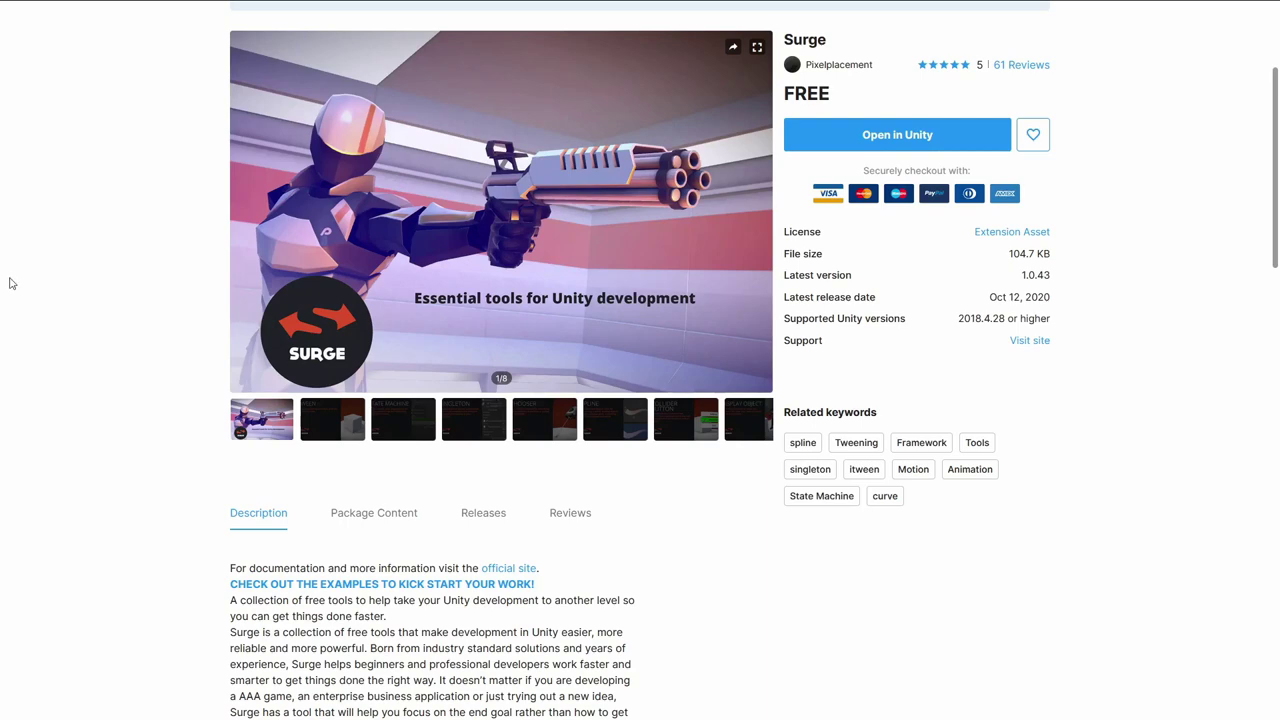
# Read the included tools in Surge's Asset Store description, highlighting part of the State Machine text and the Display Object heading
pyautogui.scroll(-2, 6, 284)
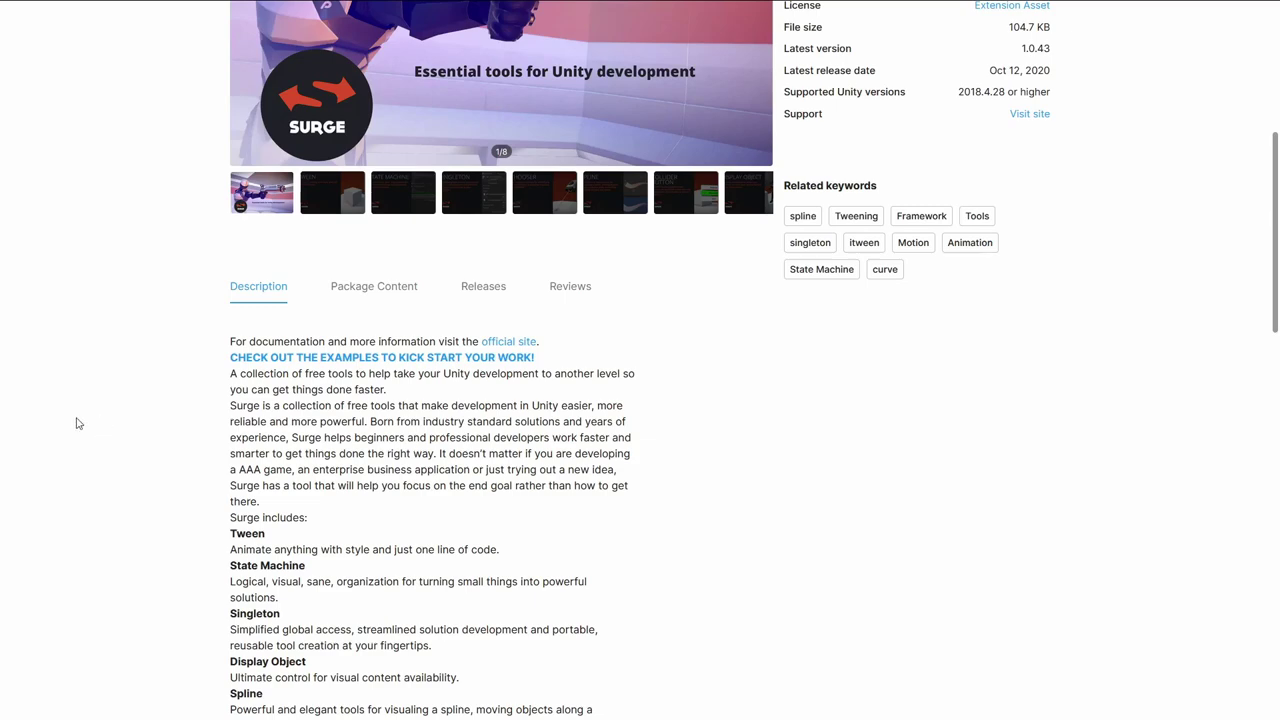
pyautogui.scroll(-2, 79, 422)
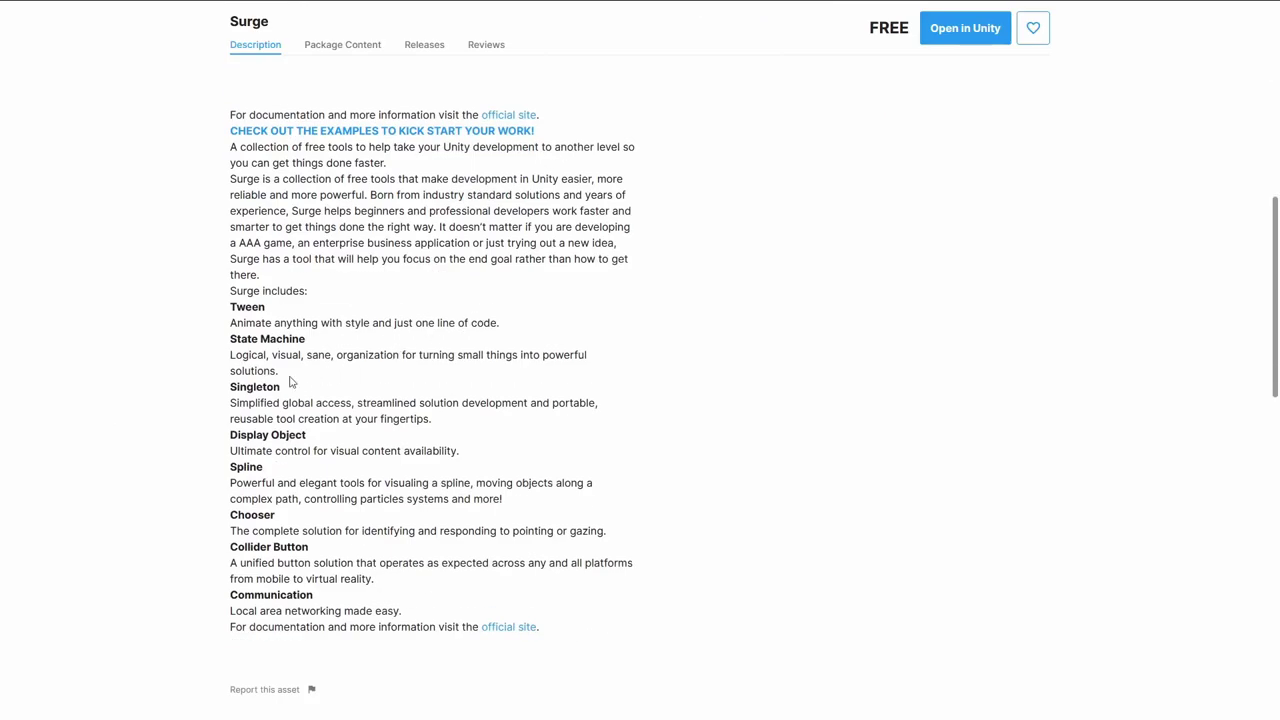
pyautogui.moveTo(239, 348); pyautogui.dragTo(333, 356)
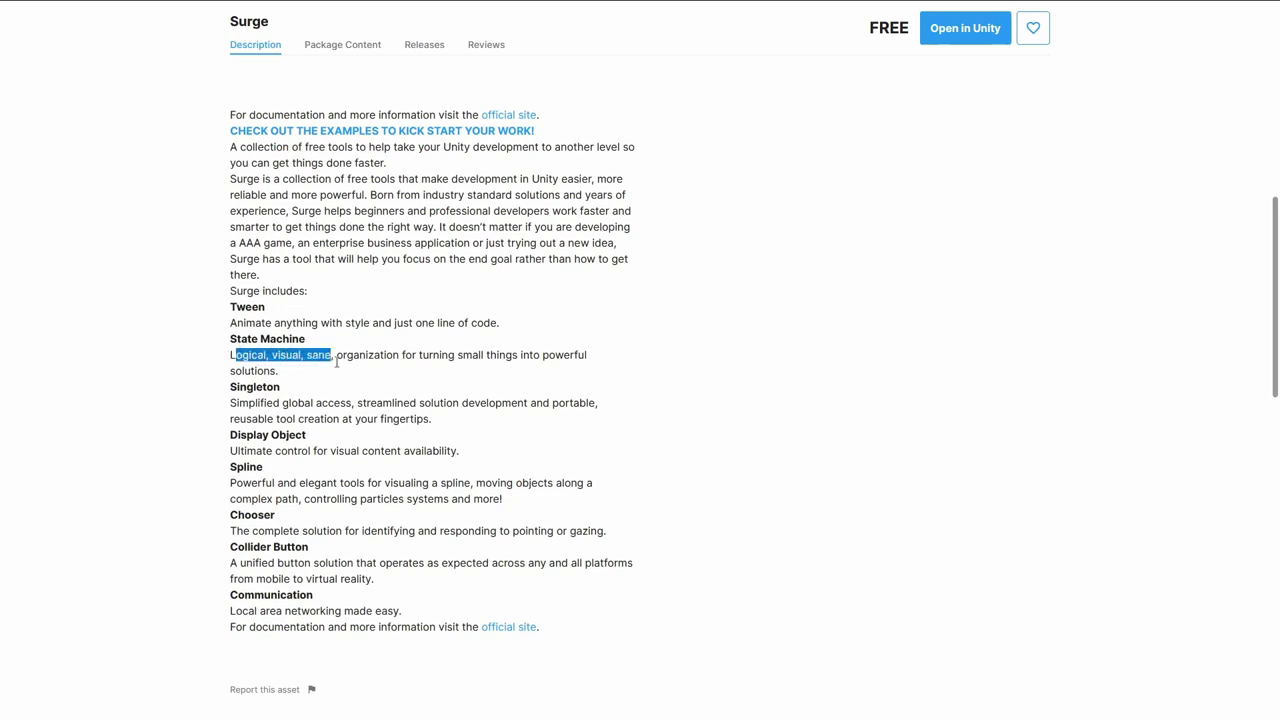
pyautogui.click(281, 387)
pyautogui.moveTo(226, 440); pyautogui.dragTo(307, 437)
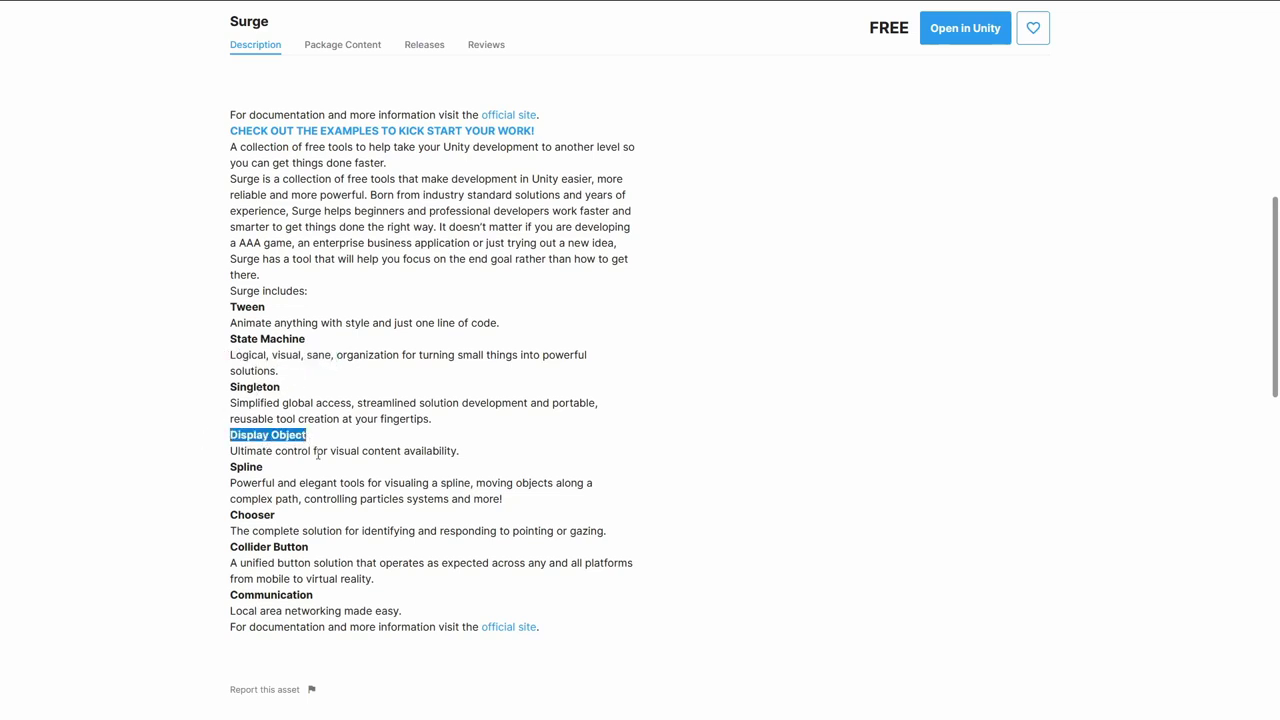
pyautogui.click(309, 470)
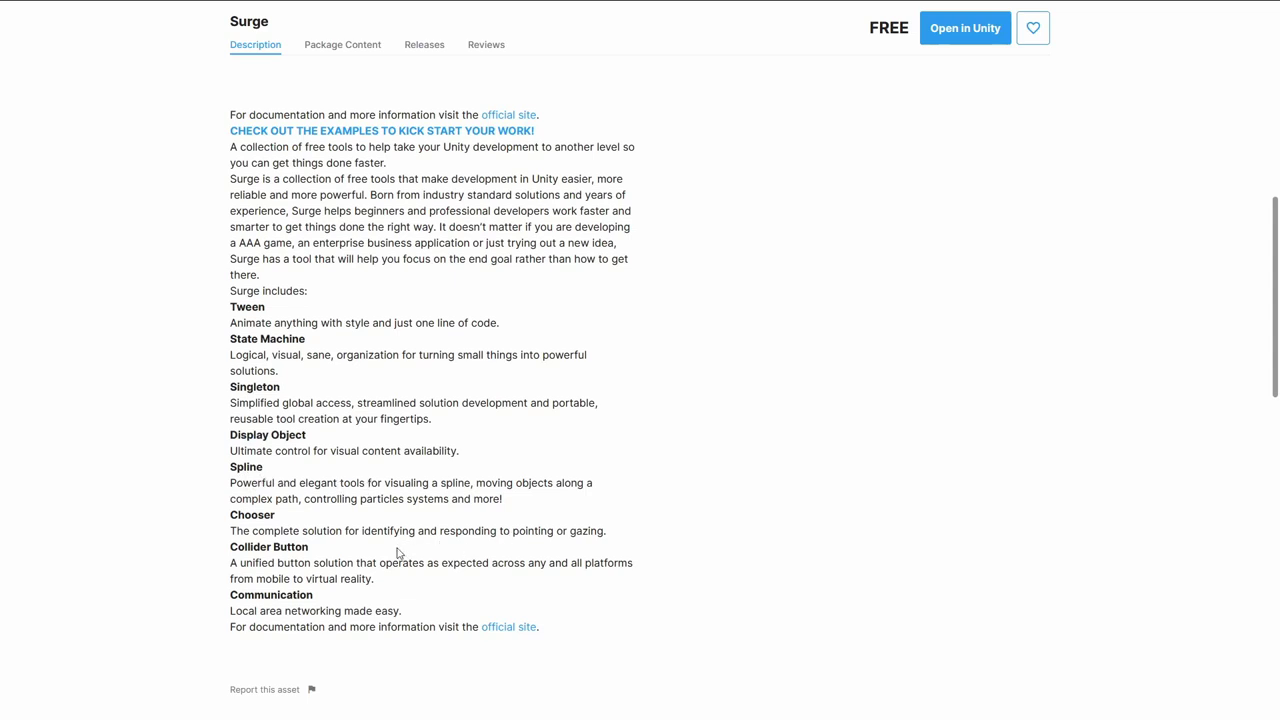
# View the second to eighth preview images of Surge, from Tween onward
pyautogui.scroll(5, 256, 548)
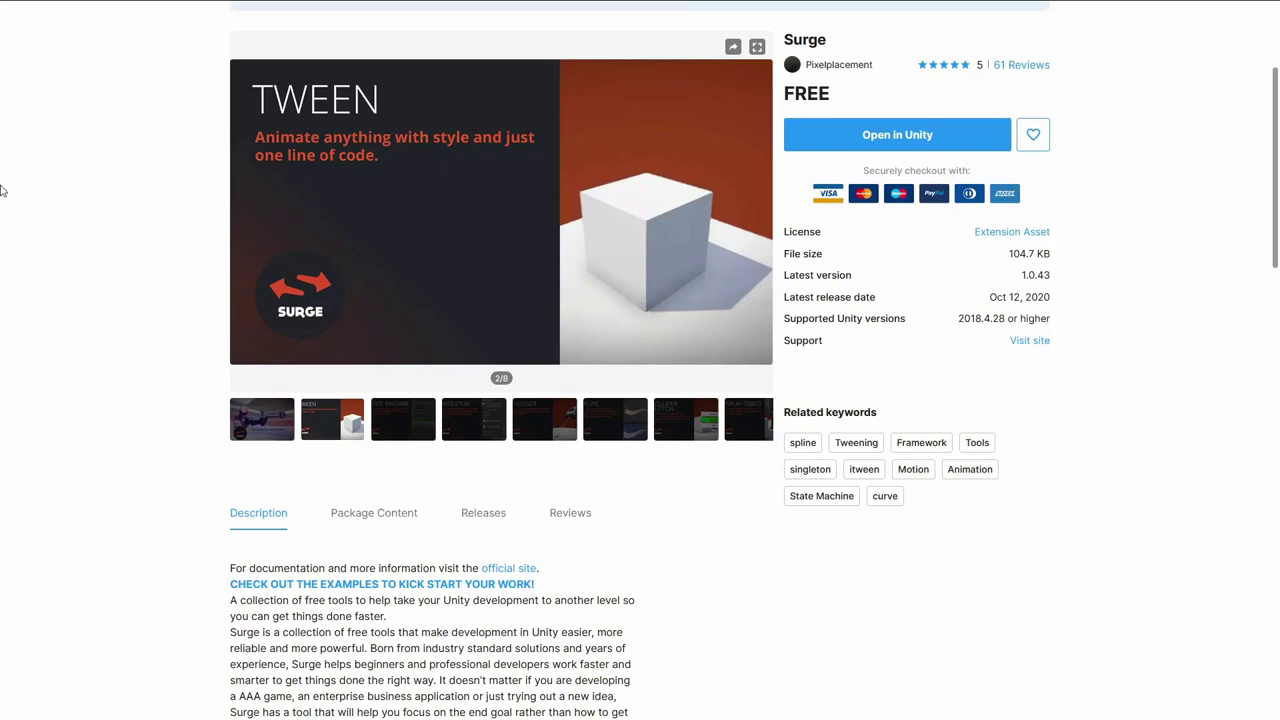
pyautogui.click(429, 434)
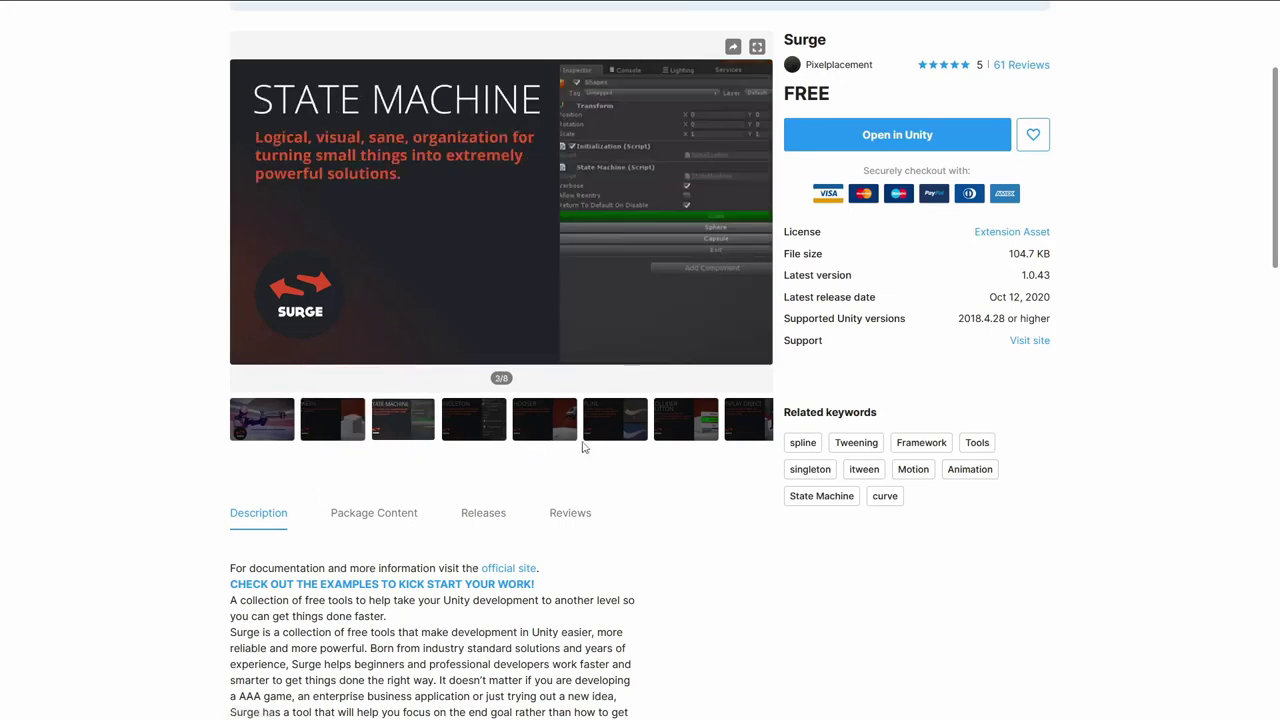
pyautogui.click(462, 442)
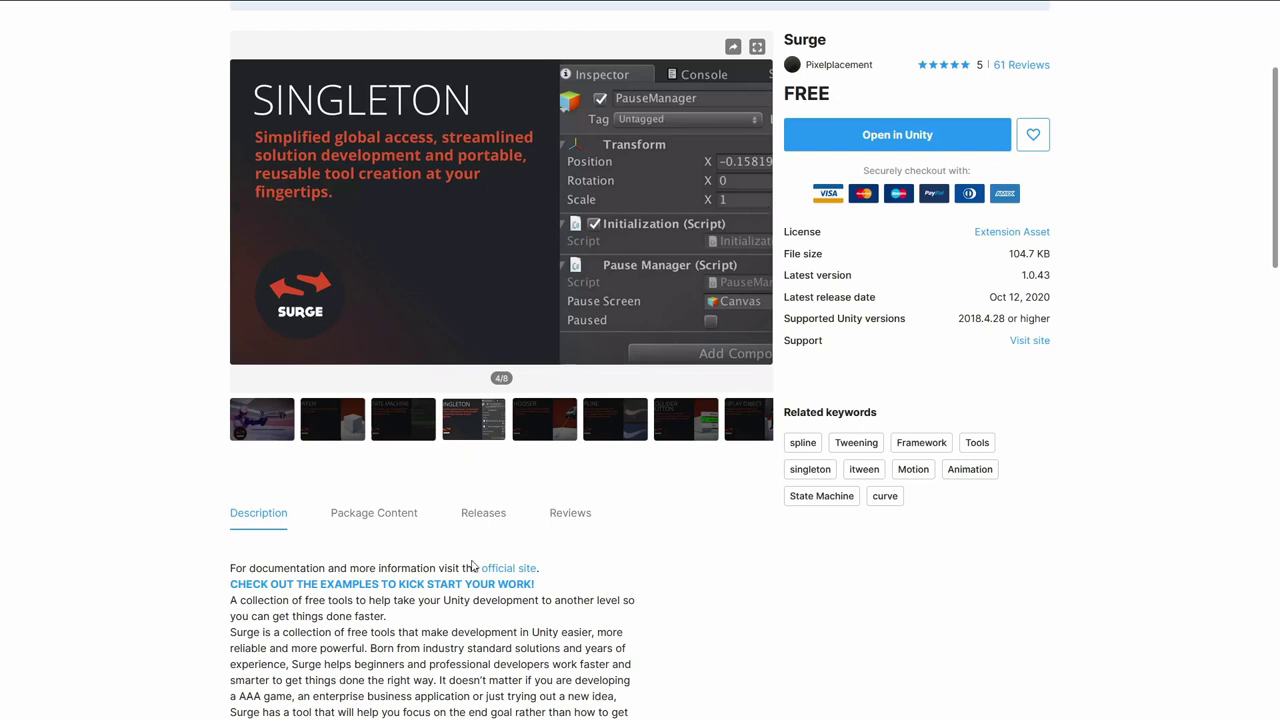
pyautogui.click(537, 440)
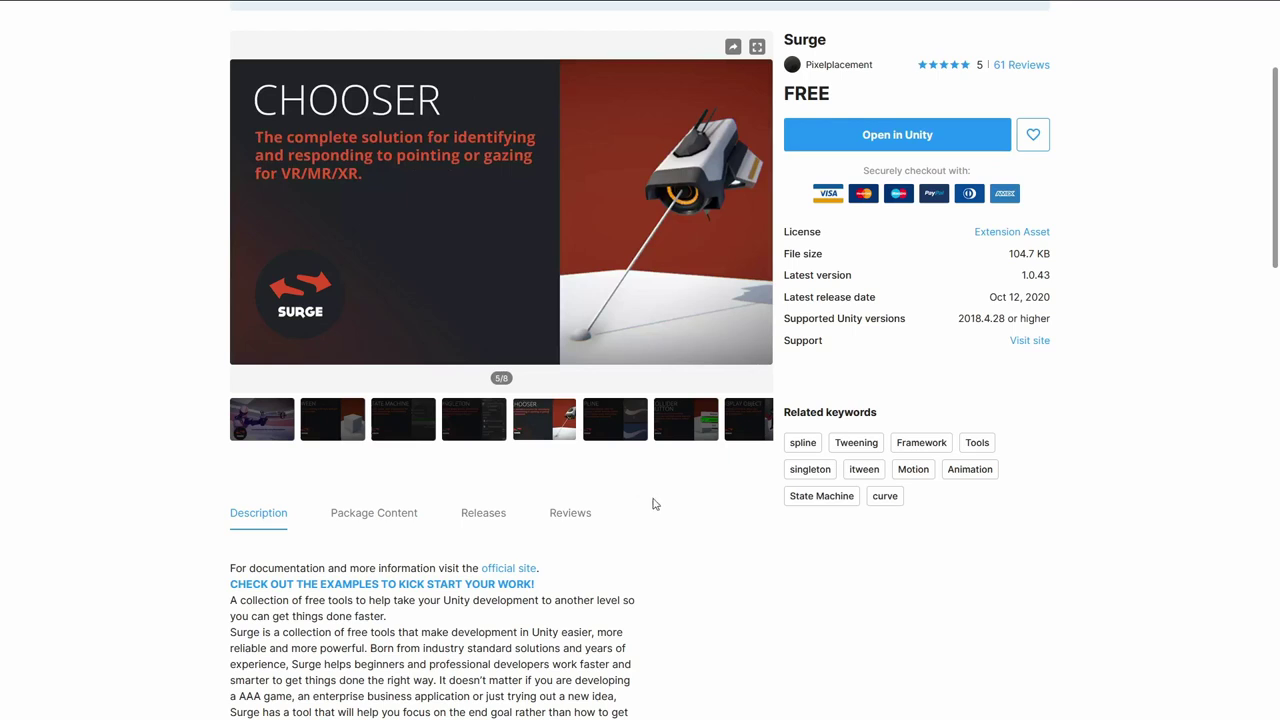
pyautogui.click(640, 423)
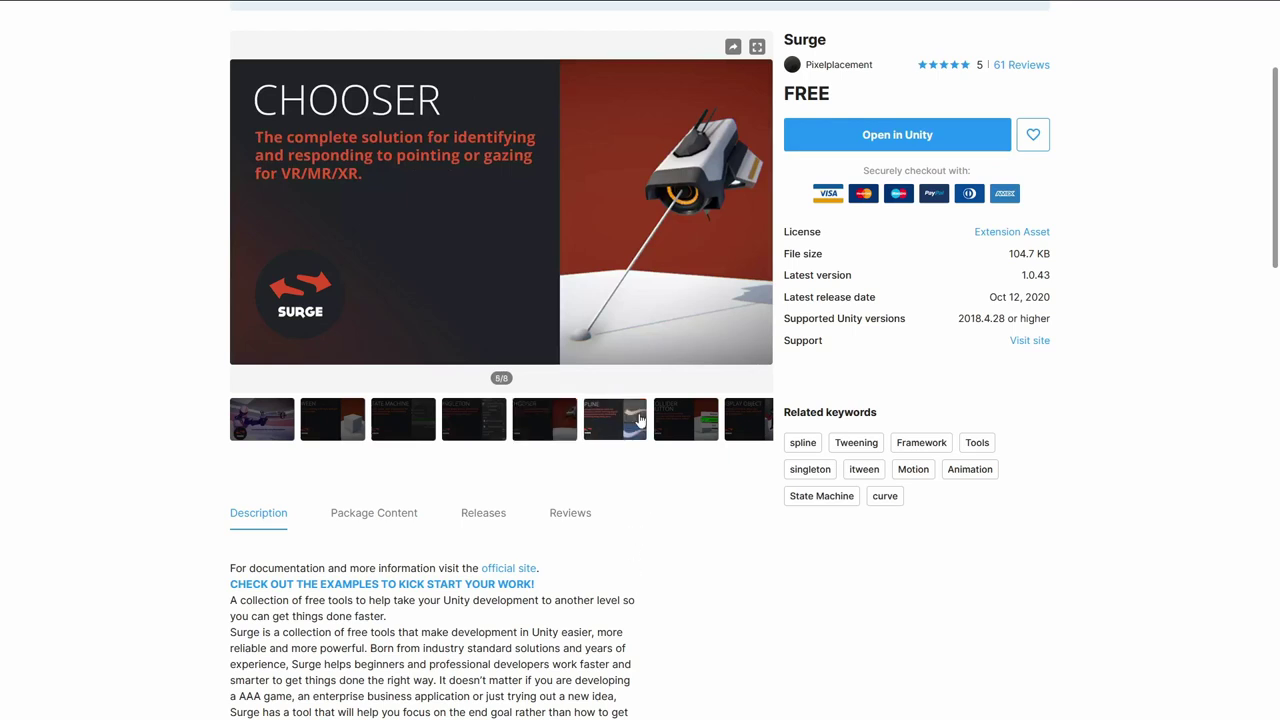
pyautogui.click(688, 438)
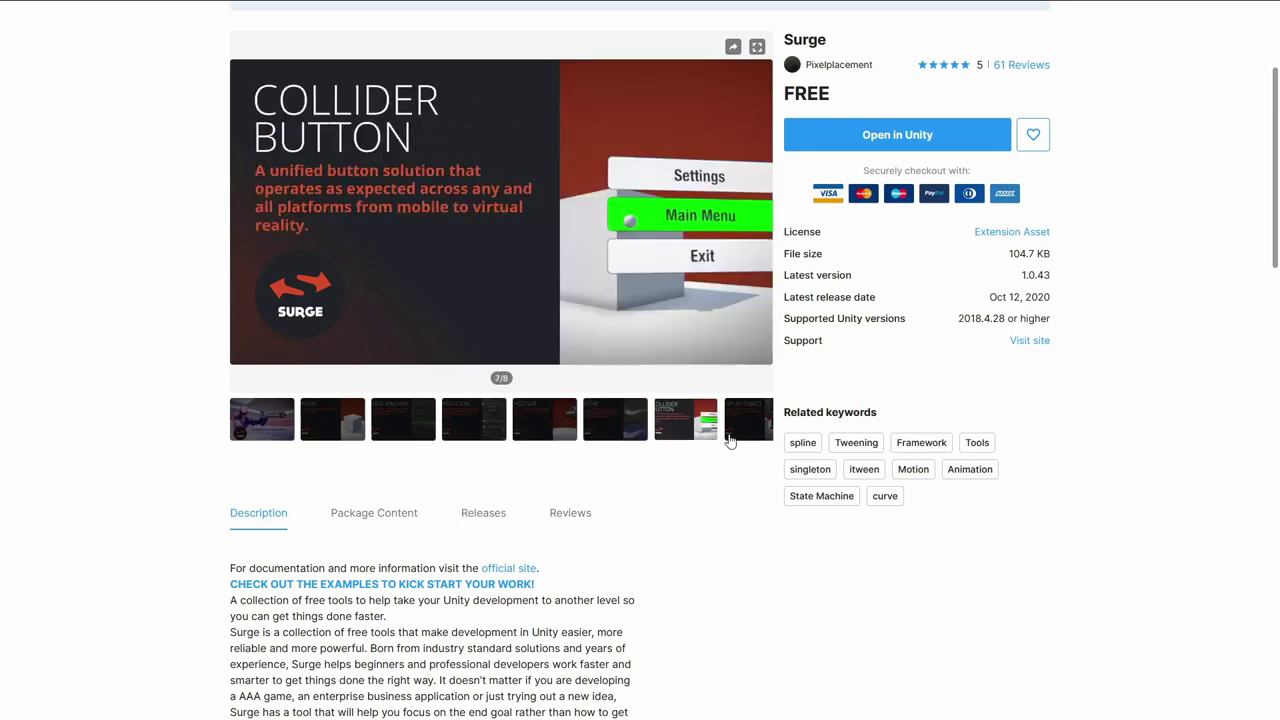
pyautogui.click(729, 440)
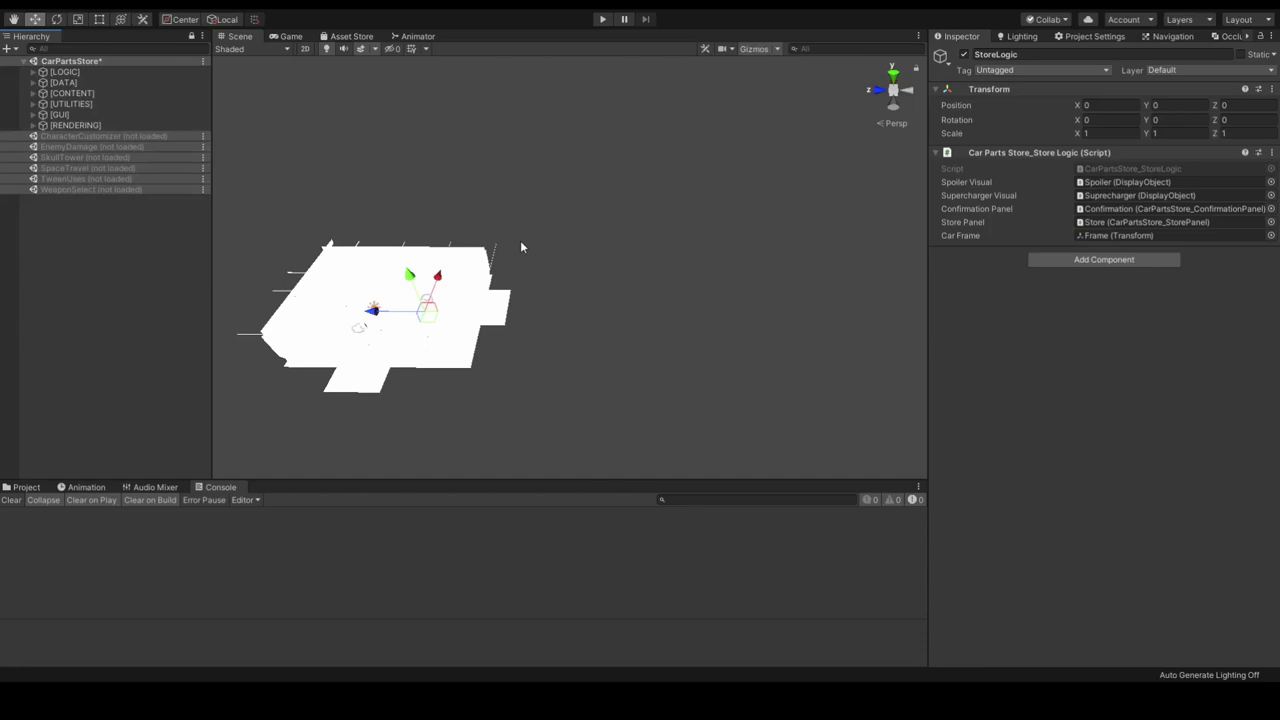
# Run the CarPartsStore demo, purchase the supercharger and the spoiler, and inspect the StoreLogic object's settings
pyautogui.click(602, 19)
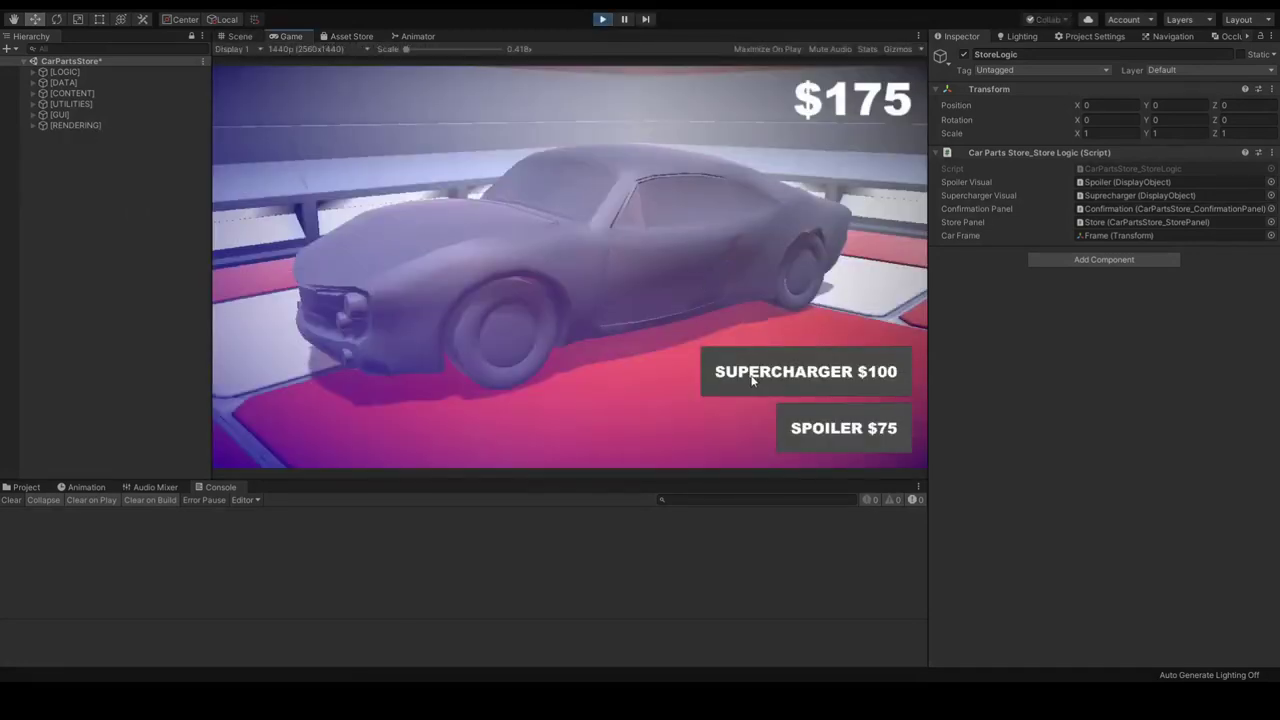
pyautogui.click(752, 379)
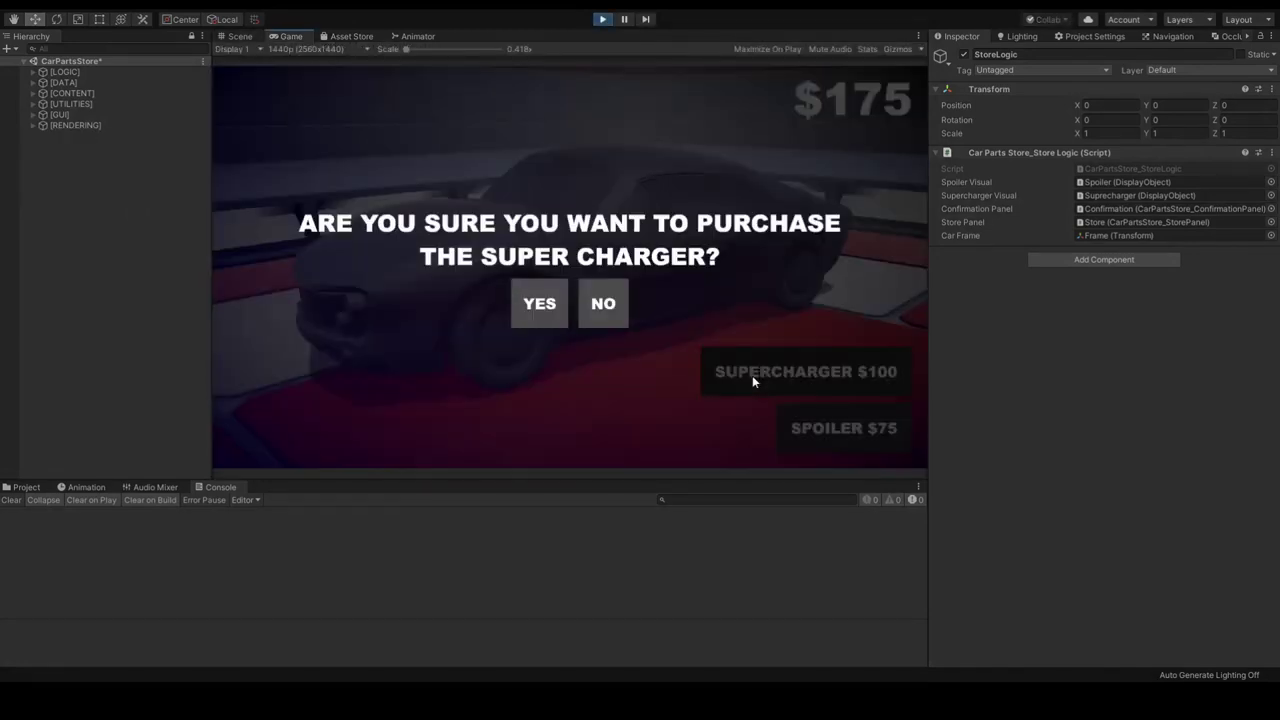
pyautogui.click(525, 317)
pyautogui.click(835, 440)
pyautogui.click(532, 307)
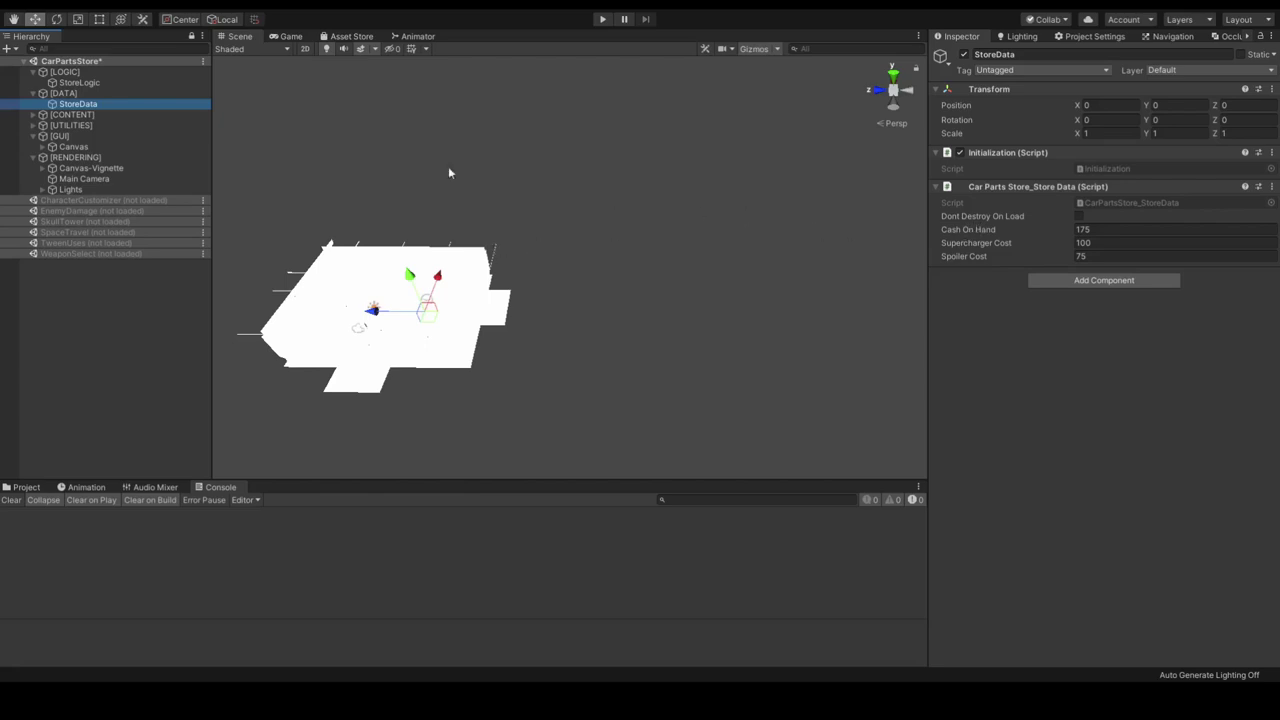
pyautogui.click(88, 83)
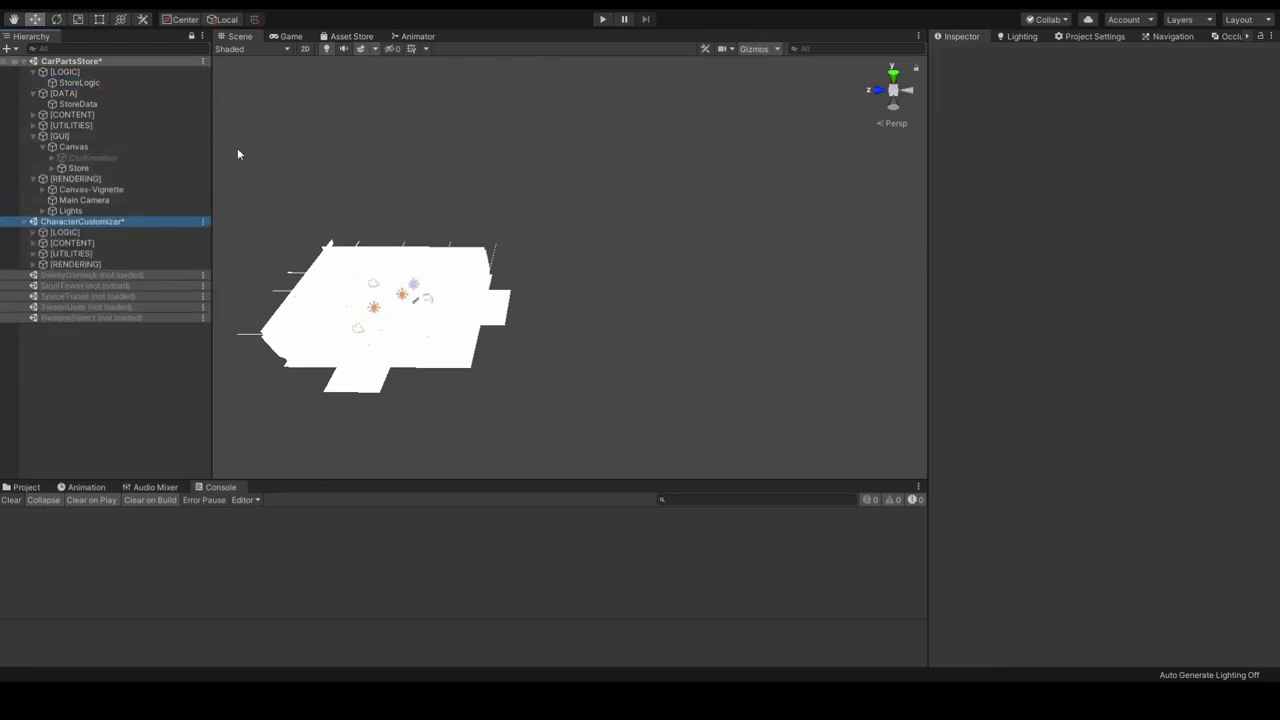
# Run the CharacterCustomizer demo and equip the character with the third helmet, the one with the crest
pyautogui.click(602, 19)
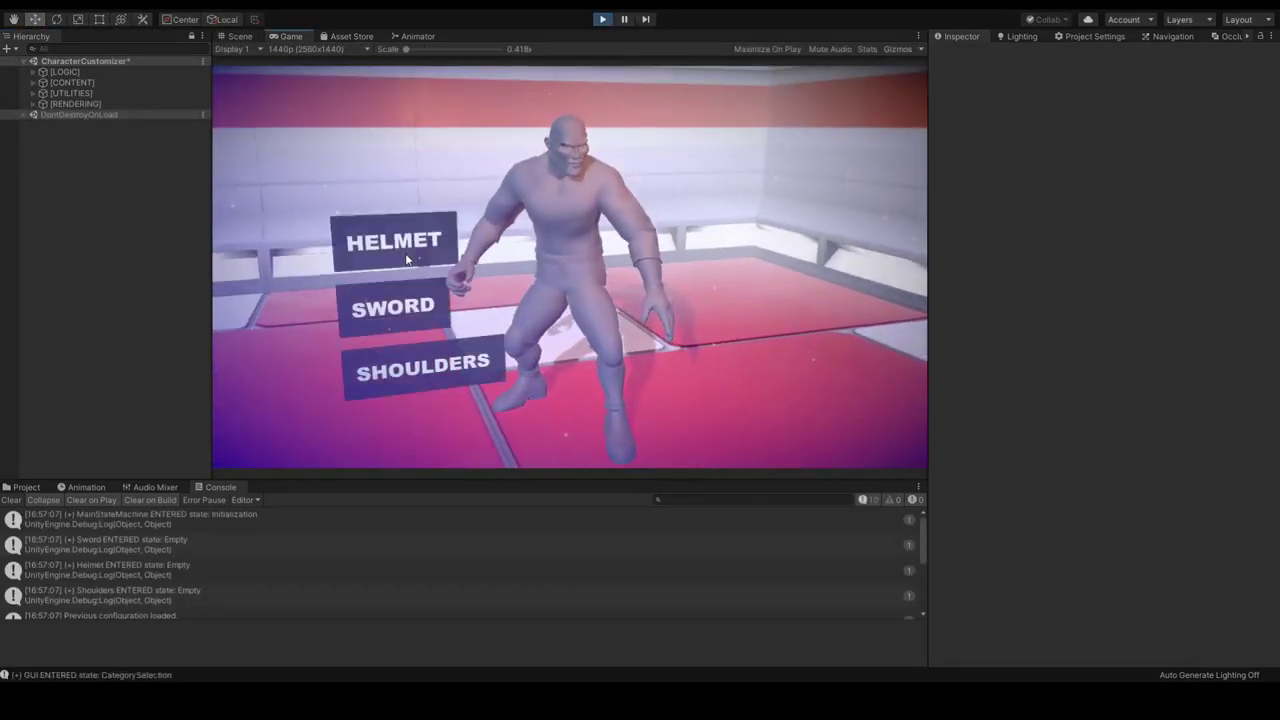
pyautogui.click(390, 227)
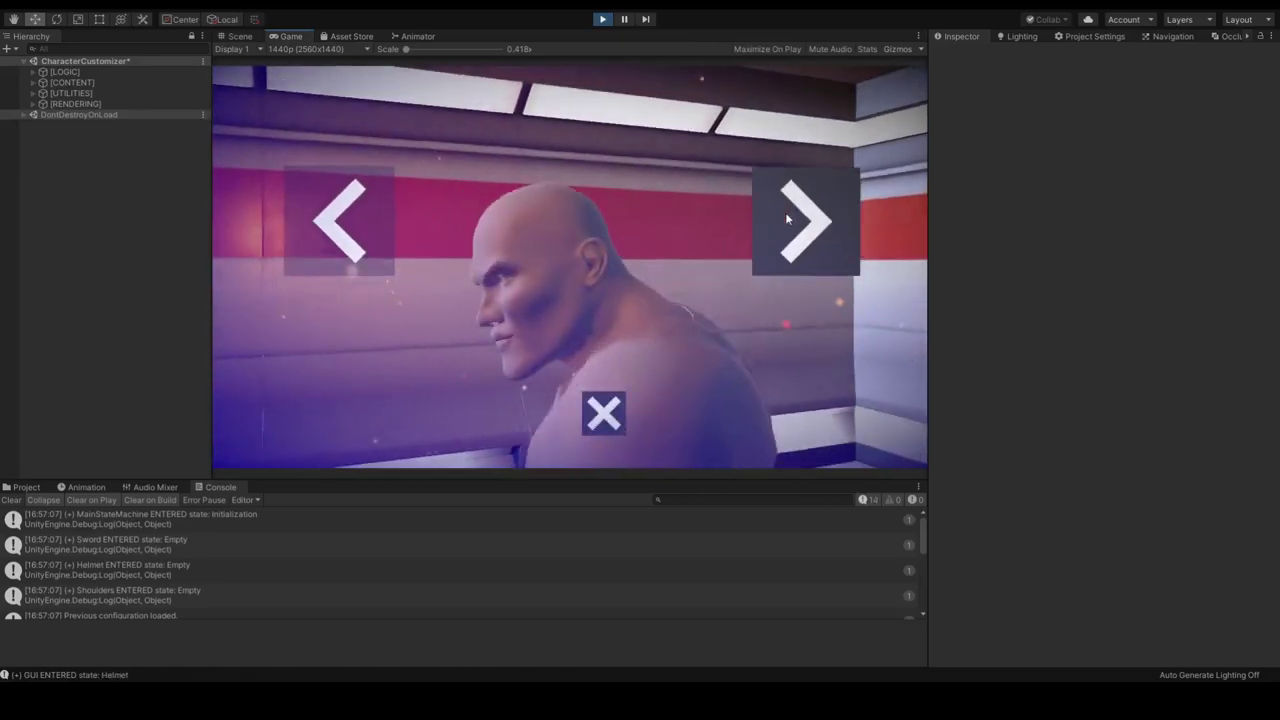
pyautogui.click(786, 215)
pyautogui.click(786, 215)
pyautogui.click(786, 215)
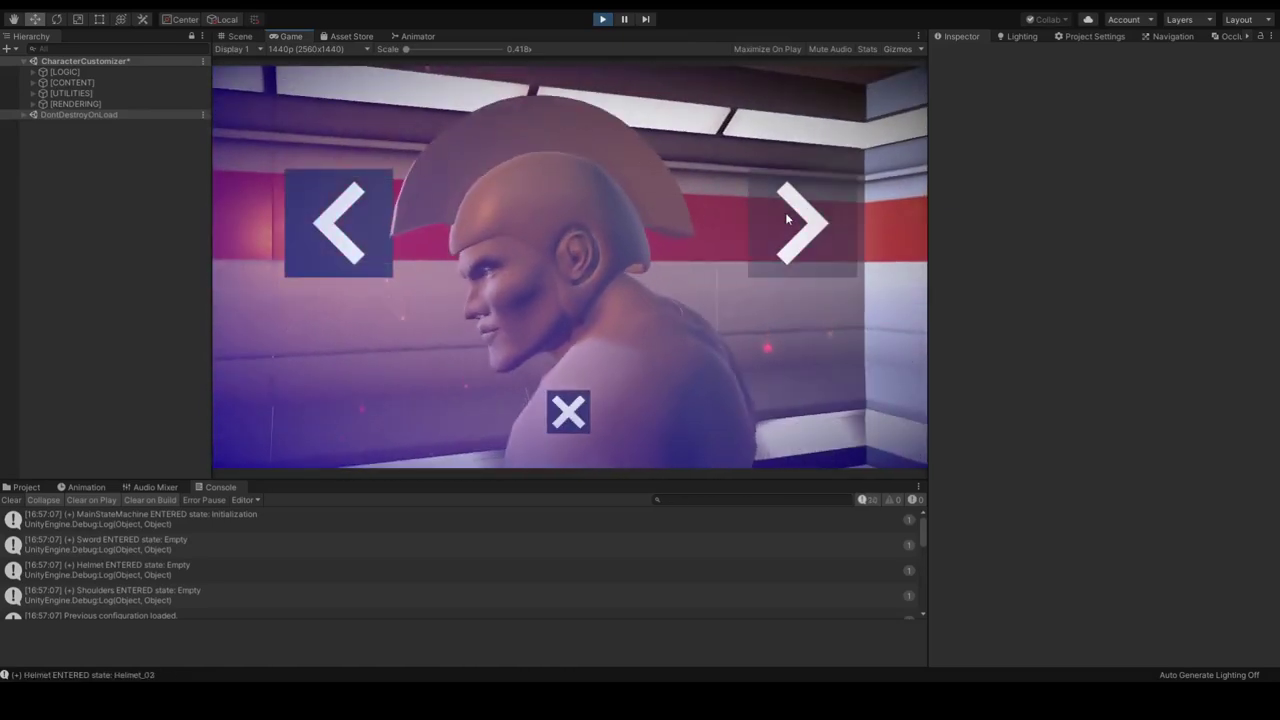
pyautogui.click(586, 421)
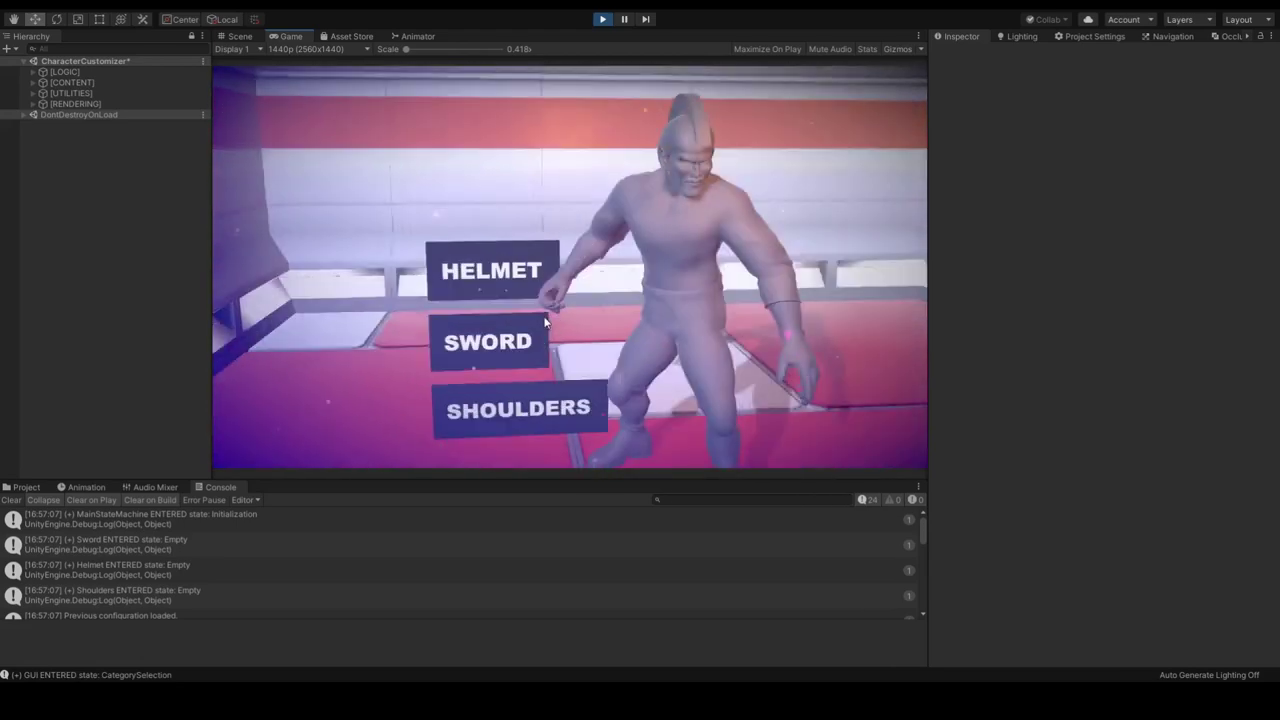
# Equip the demo character with the third sword and the third, spiked shoulder pads, and stop the demo
pyautogui.click(418, 317)
pyautogui.click(600, 225)
pyautogui.click(596, 230)
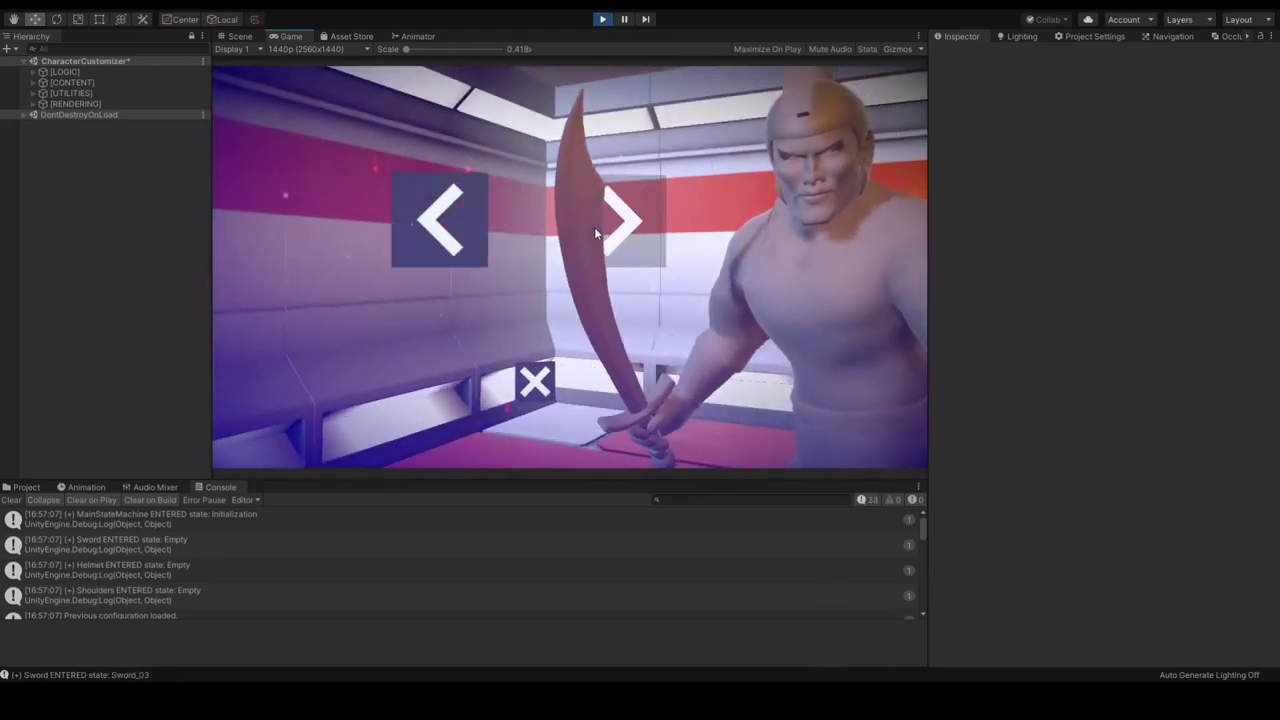
pyautogui.click(535, 382)
pyautogui.click(535, 385)
pyautogui.click(720, 182)
pyautogui.click(744, 190)
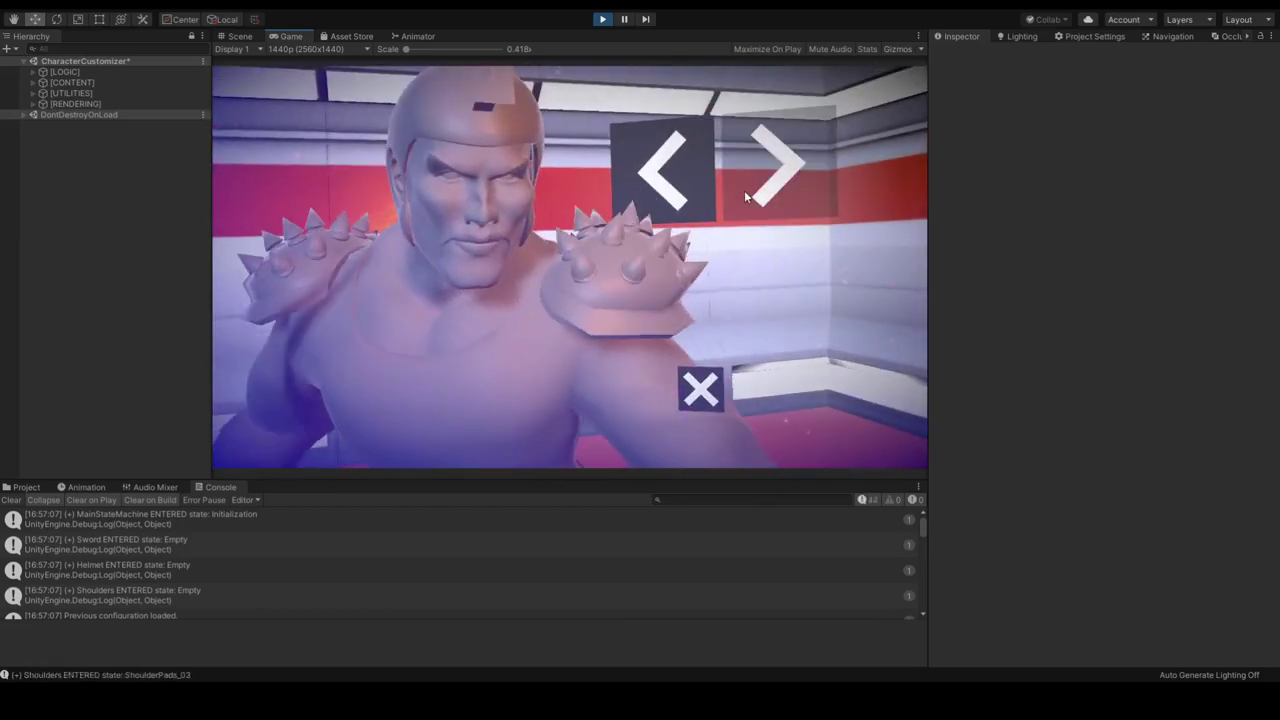
pyautogui.click(700, 391)
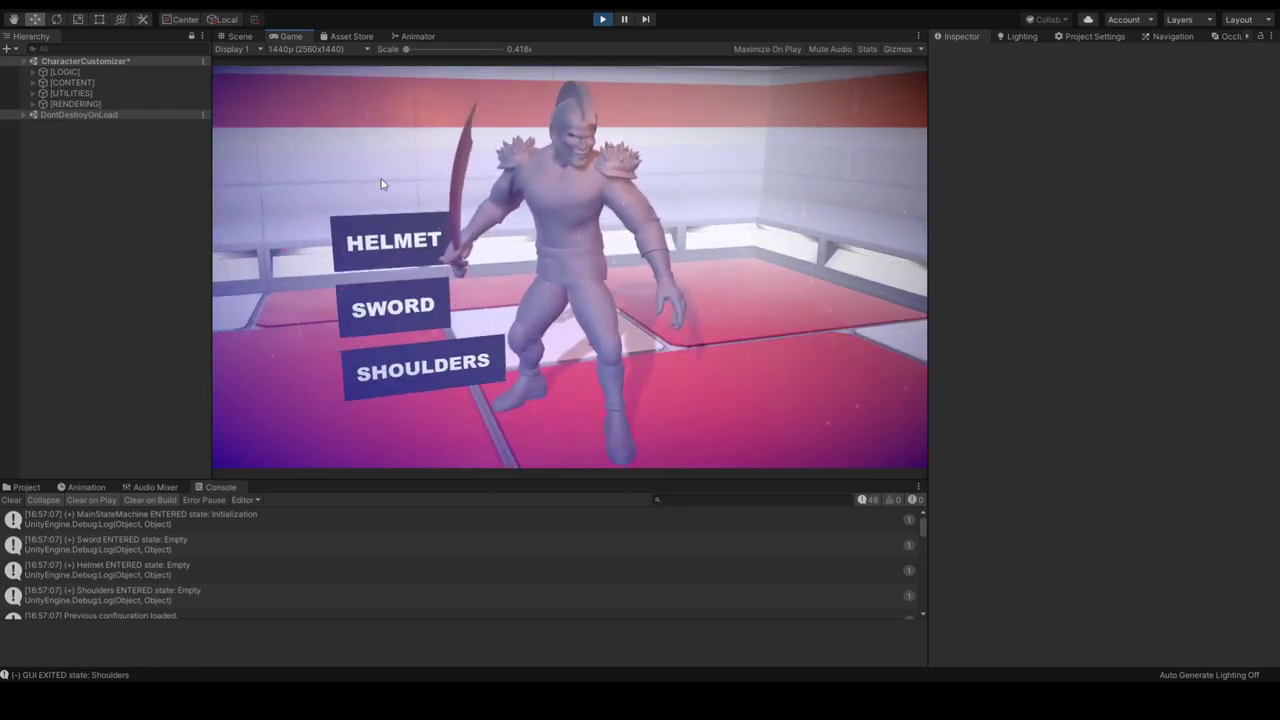
pyautogui.hotkey('ctrl', 'p')
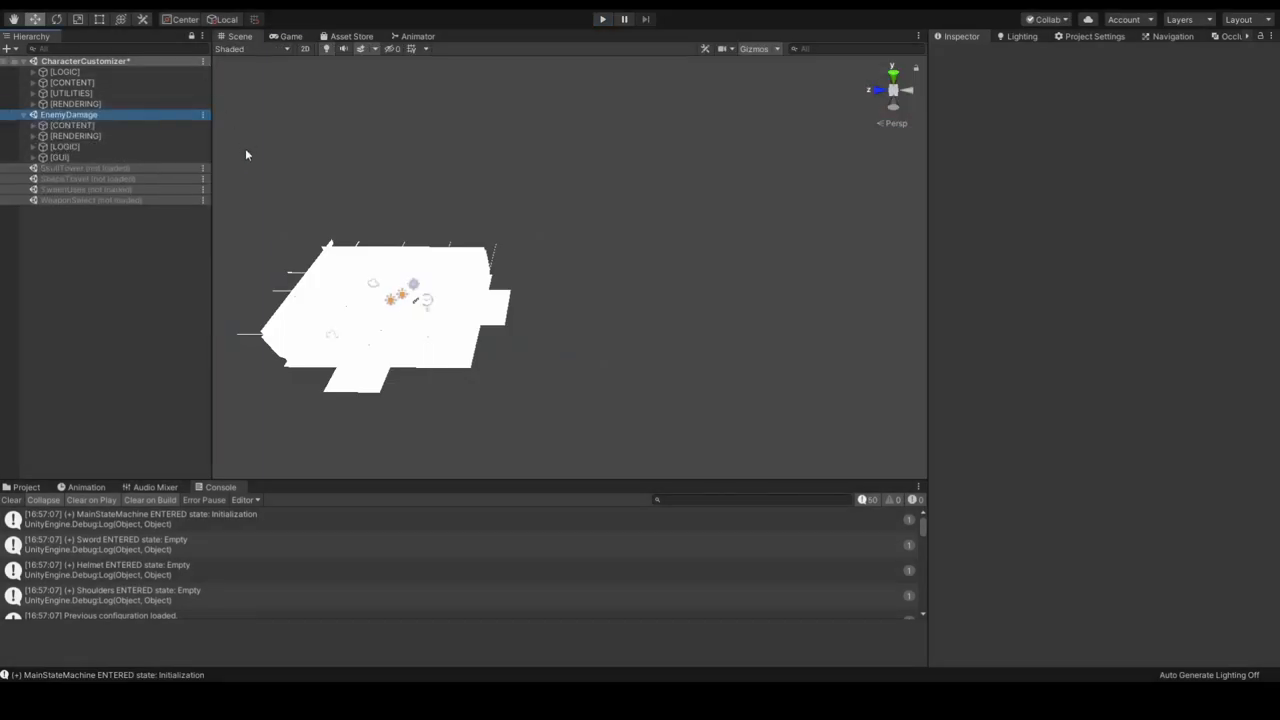
# Run the EnemyDamage demo, fire repeatedly at the mech's body, and select the mech_bot object in the scene
pyautogui.hotkey('ctrl', 'p')
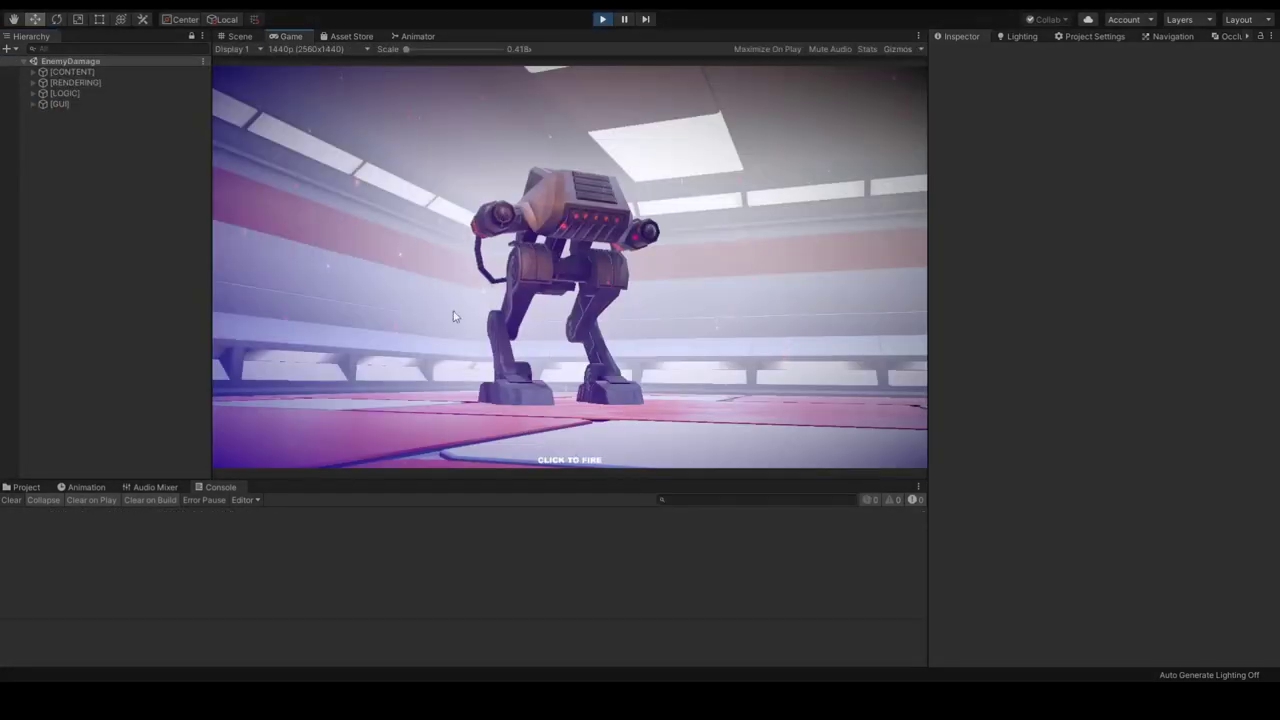
pyautogui.click(570, 208)
pyautogui.click(570, 208)
pyautogui.click(570, 208)
pyautogui.click(570, 208)
pyautogui.click(570, 208)
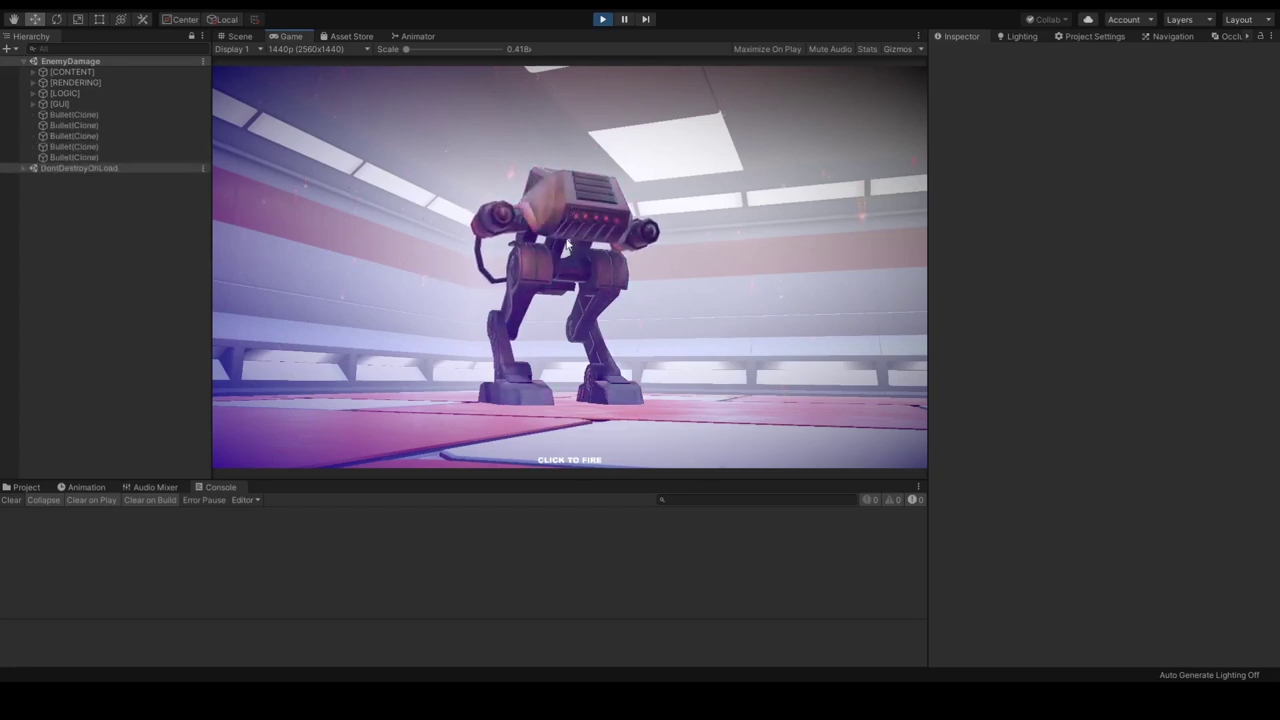
pyautogui.click(567, 243)
pyautogui.click(553, 228)
pyautogui.click(553, 228)
pyautogui.click(553, 228)
pyautogui.click(553, 228)
pyautogui.click(553, 228)
pyautogui.click(553, 228)
pyautogui.click(554, 225)
pyautogui.click(556, 222)
pyautogui.click(558, 218)
pyautogui.click(560, 212)
pyautogui.click(564, 205)
pyautogui.click(570, 197)
pyautogui.click(576, 188)
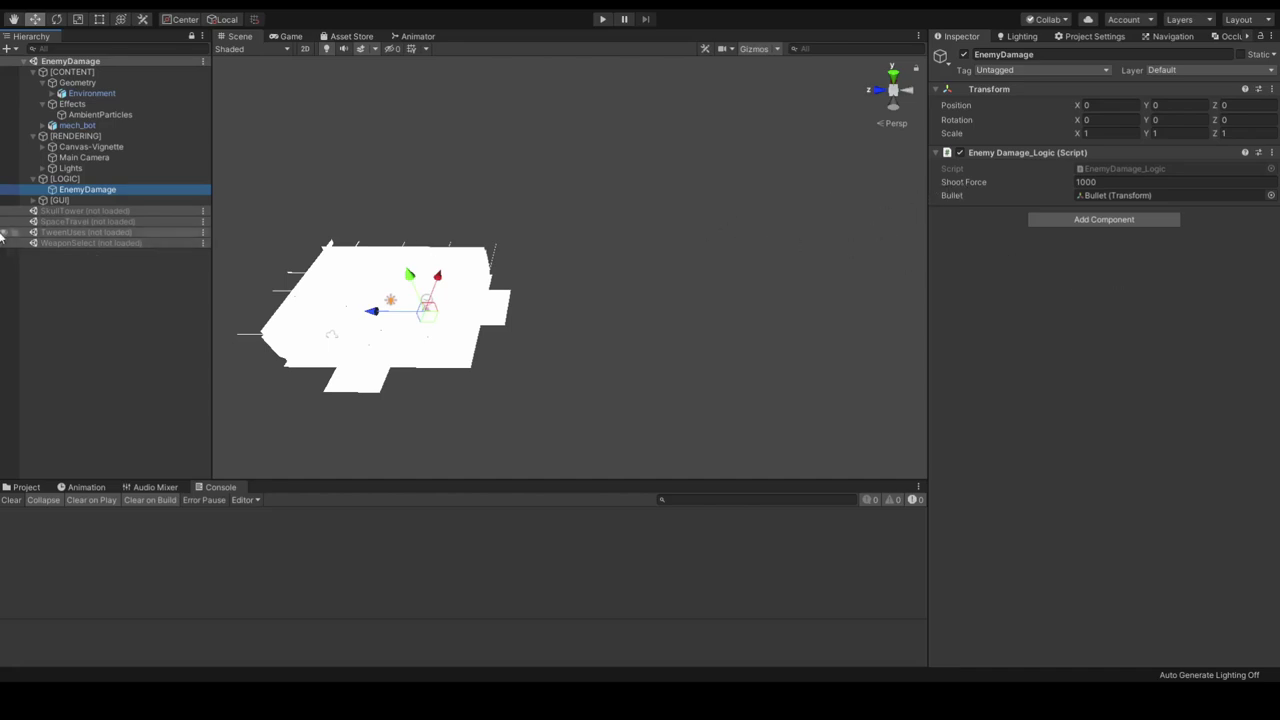
pyautogui.click(77, 125)
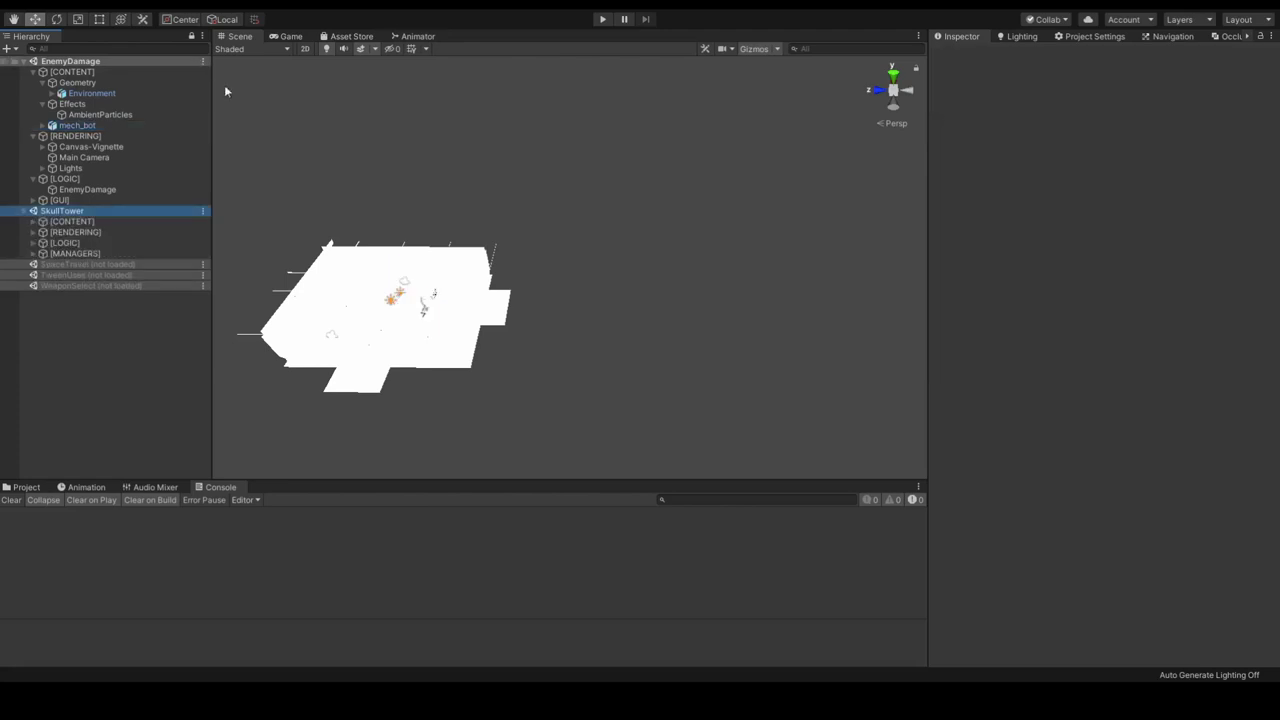
# Run the SkullTower demo, switch the selection down and up between the three skulls, and stop it
pyautogui.hotkey('ctrl', 'p')
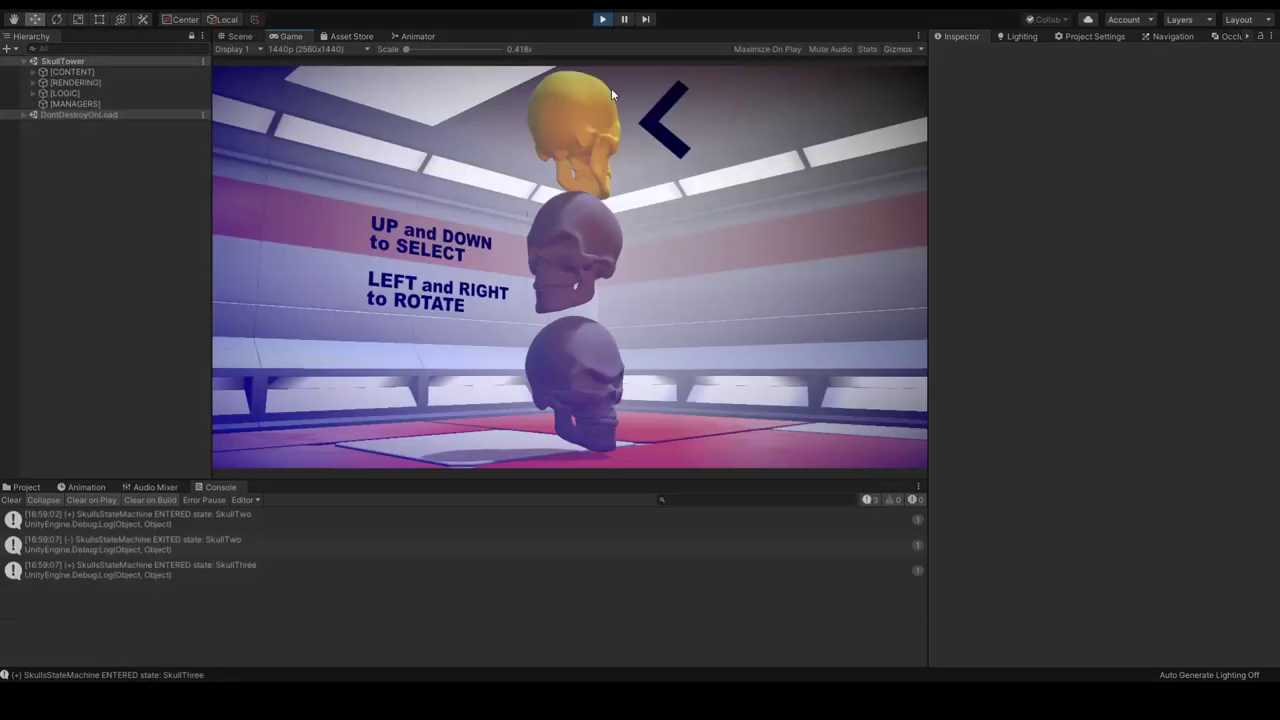
pyautogui.press('Down')
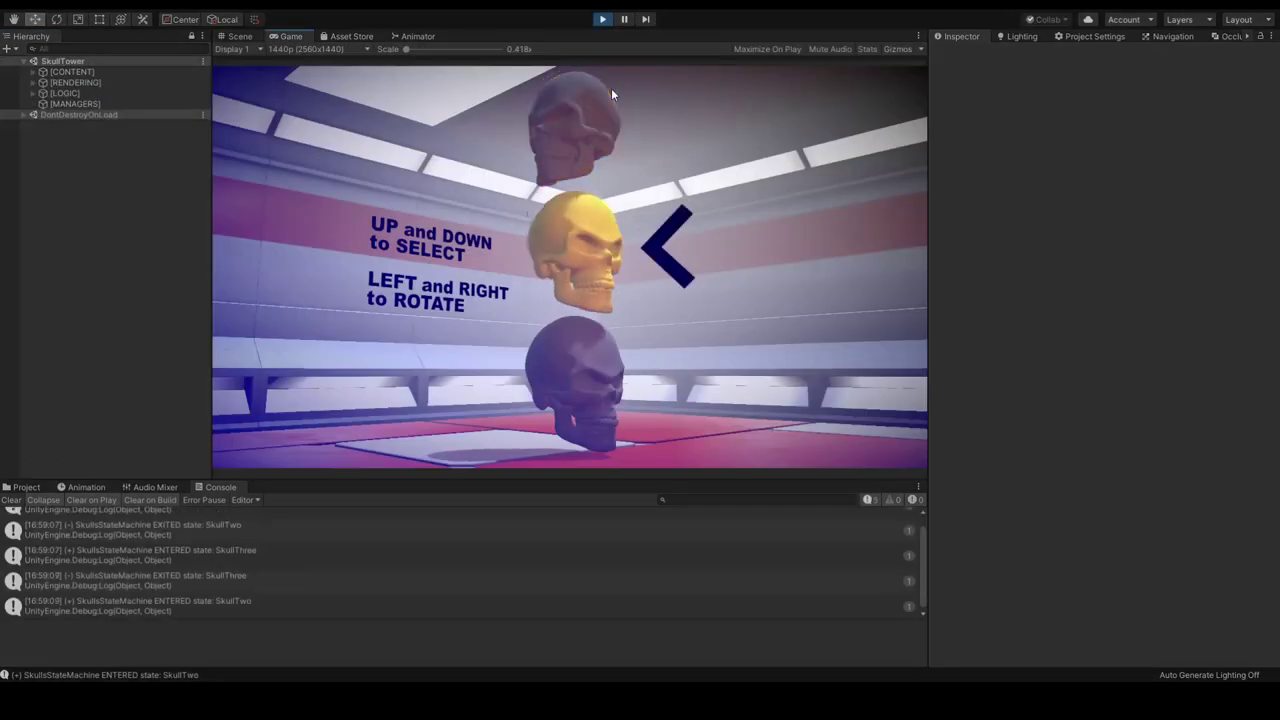
pyautogui.press('Down')
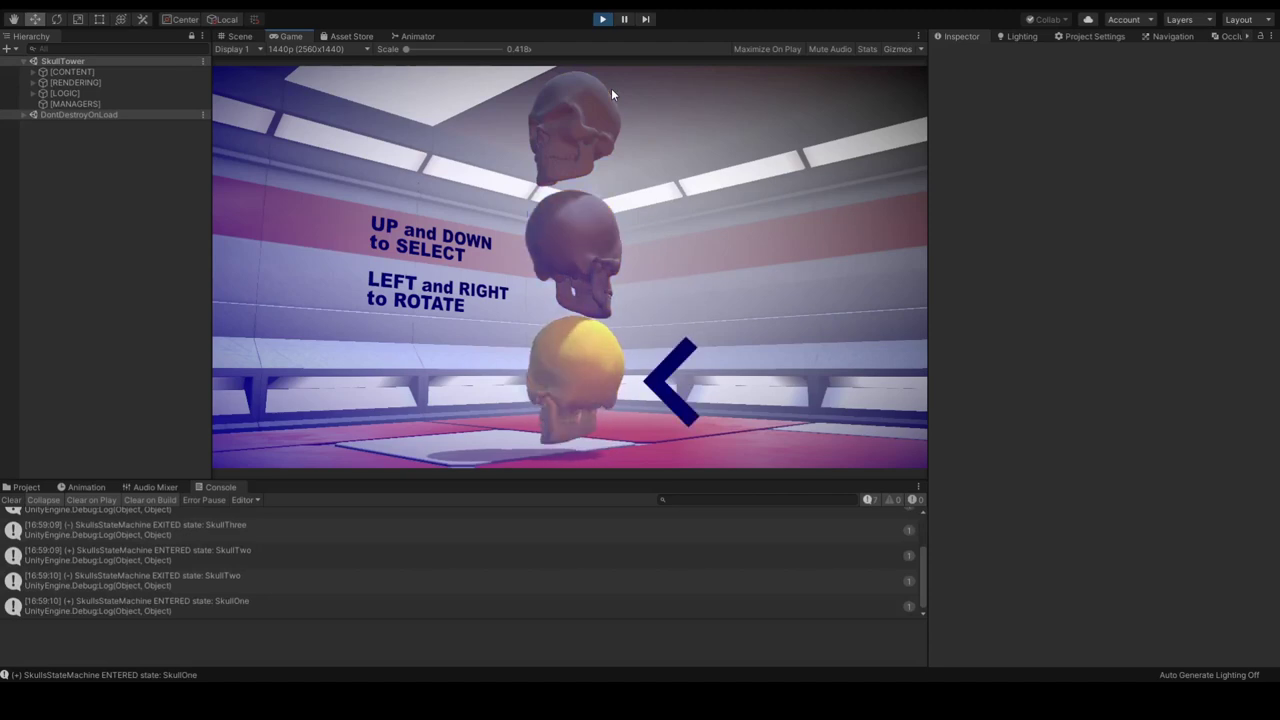
pyautogui.press('Up')
pyautogui.press('Up')
pyautogui.press('Down')
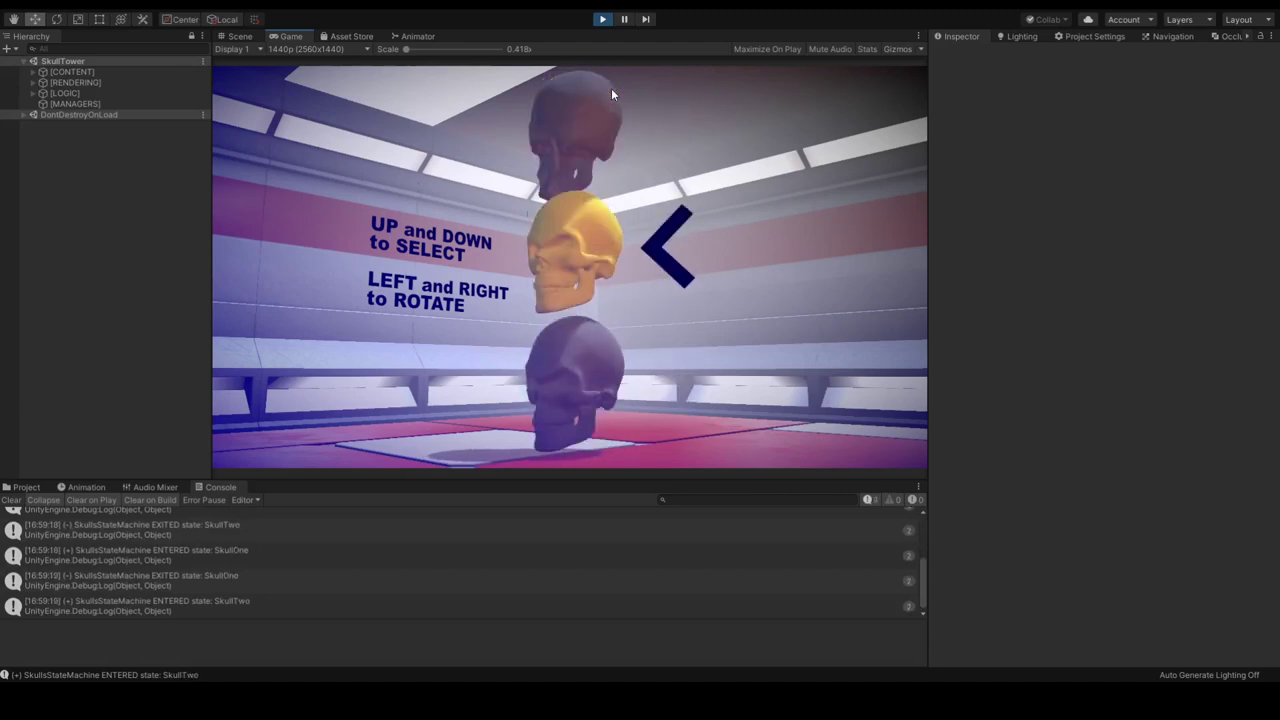
pyautogui.click(602, 19)
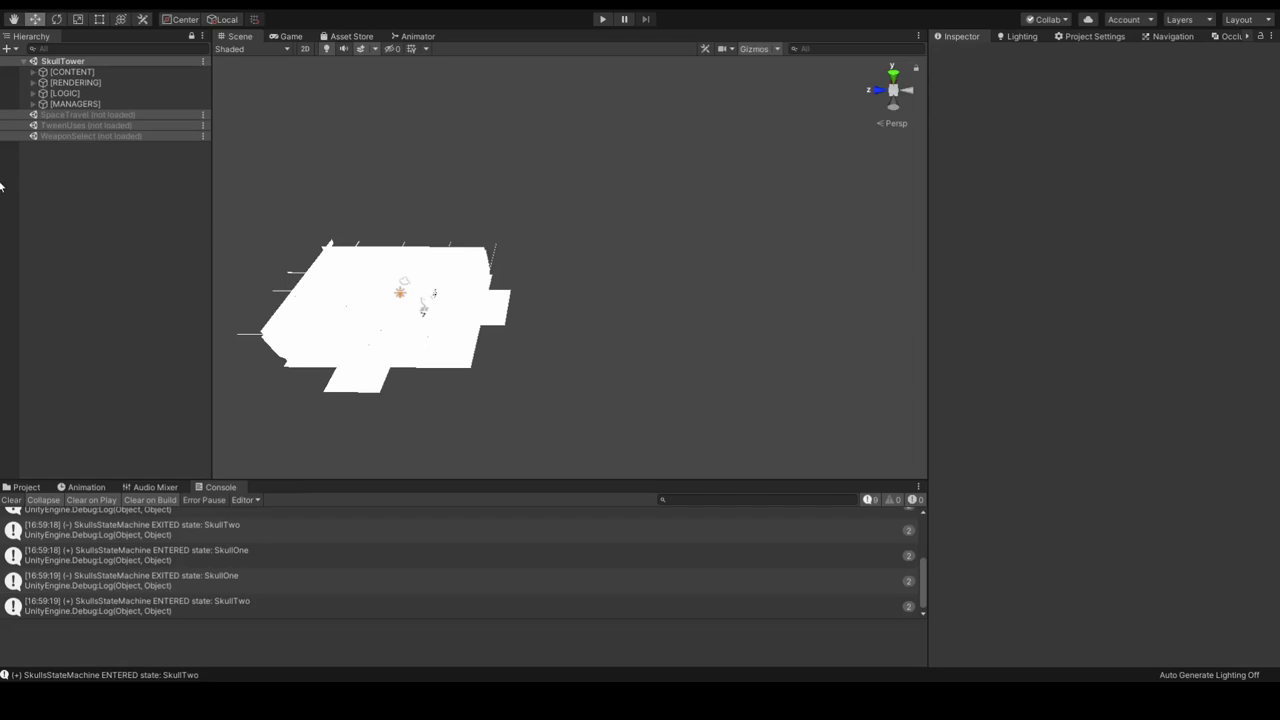
# Inspect the SkullsStateMachine object with its Unity Events, and its child states SkullOne, SkullTwo and SkullThree
pyautogui.click(33, 93)
pyautogui.click(96, 104)
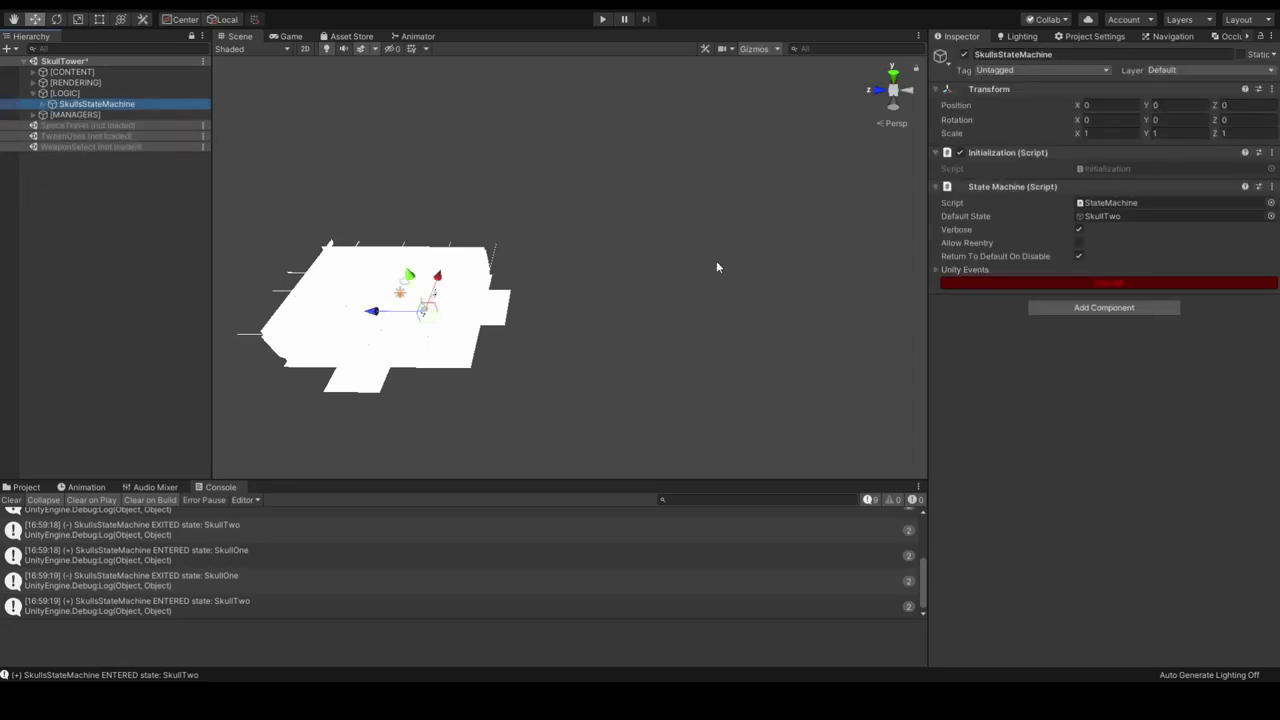
pyautogui.click(964, 269)
pyautogui.click(42, 104)
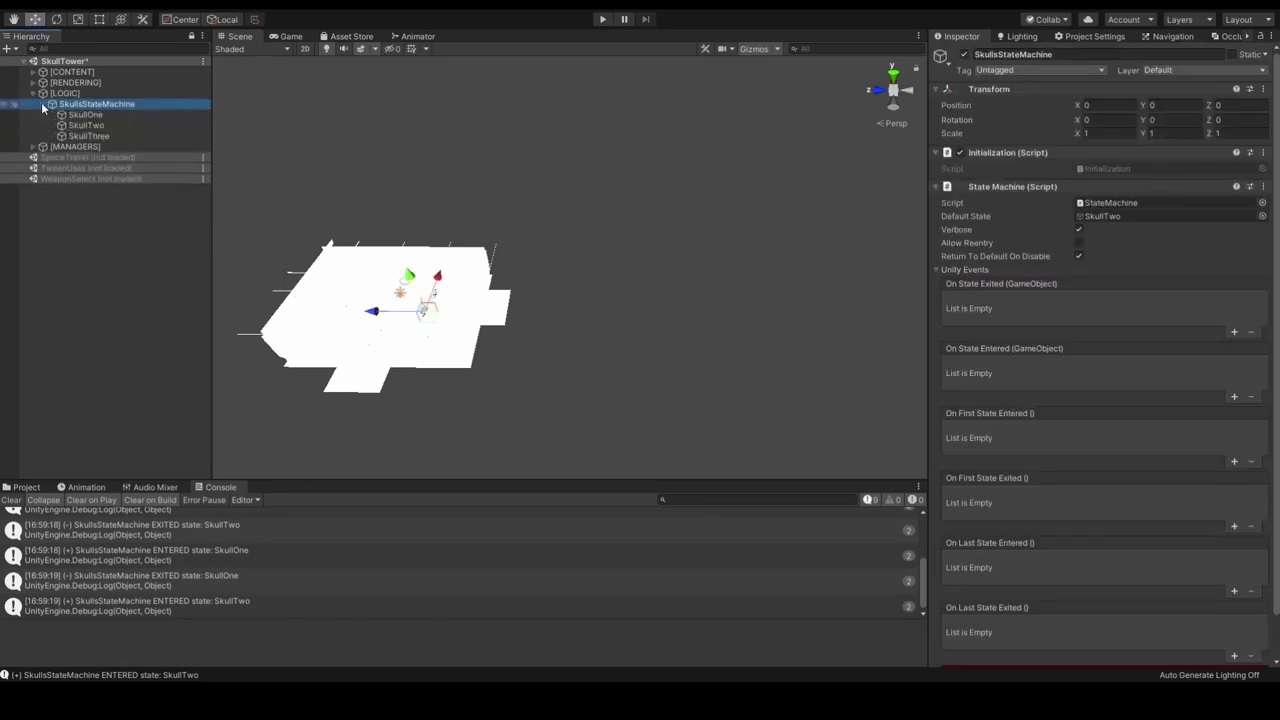
pyautogui.click(85, 114)
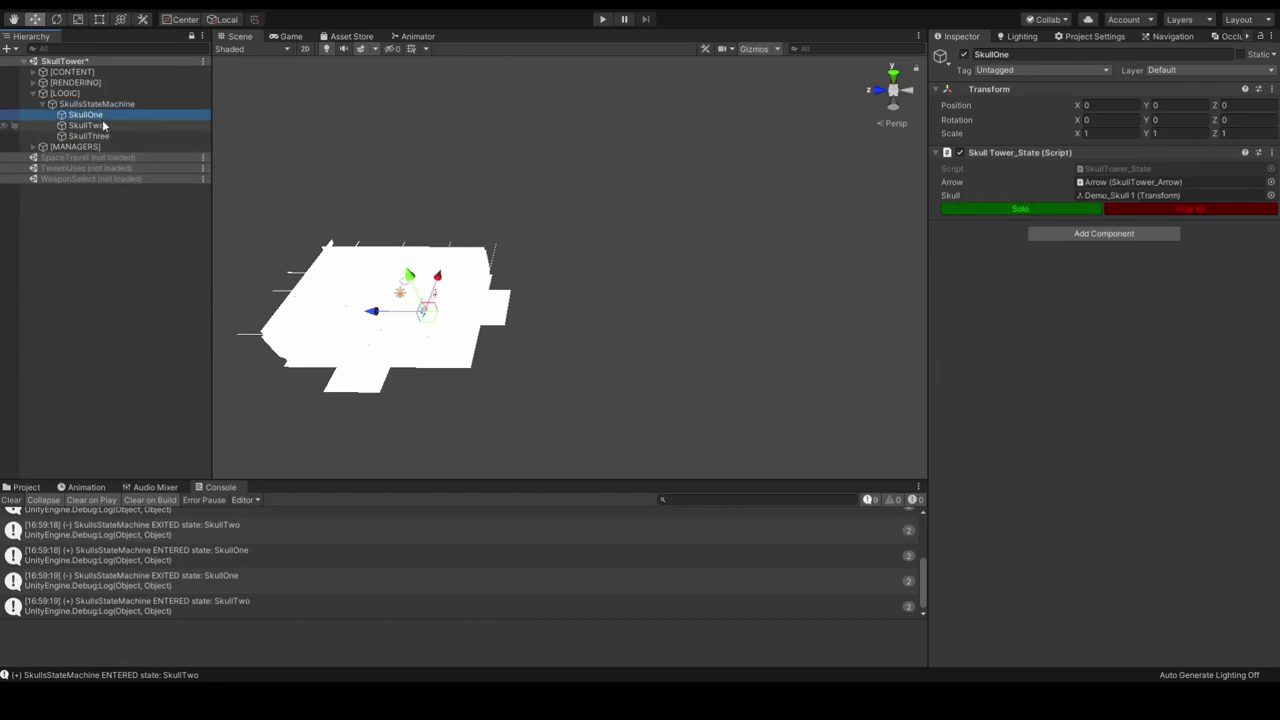
pyautogui.click(108, 126)
pyautogui.click(113, 137)
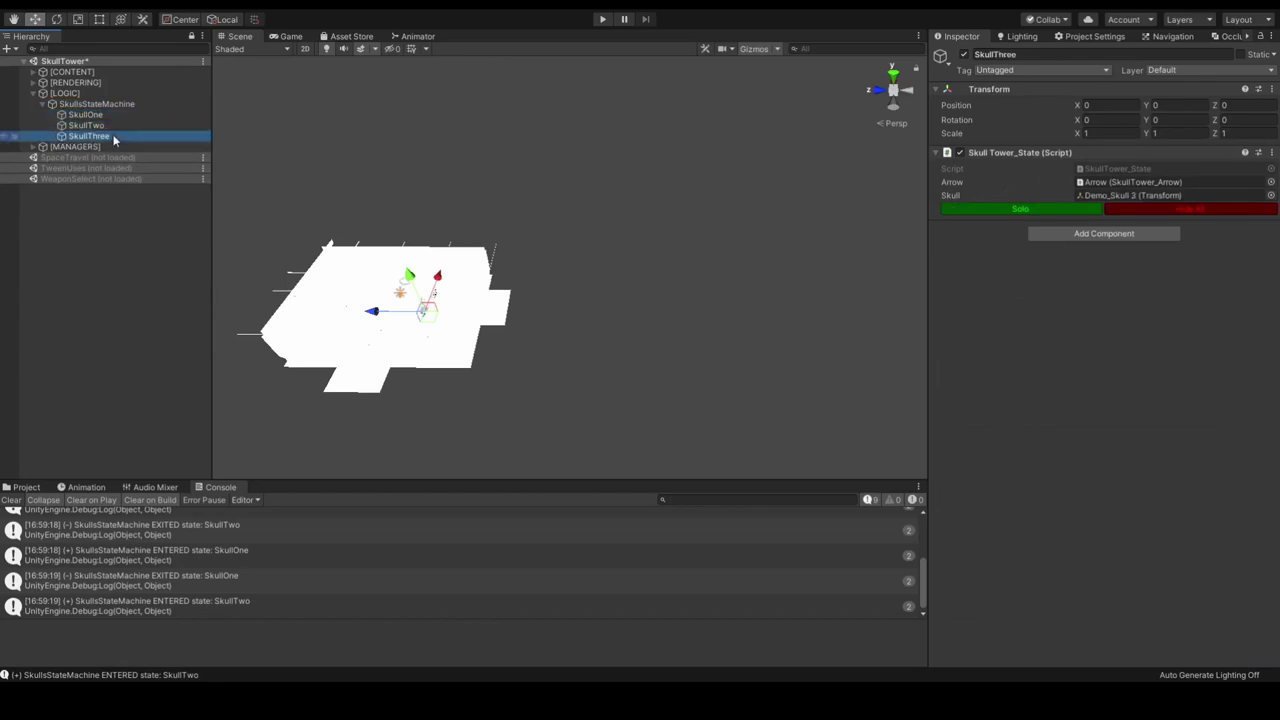
# Run the SpaceTravel demo and examine the ship's flight path in the Scene view and the ShipSpline object
pyautogui.click(602, 19)
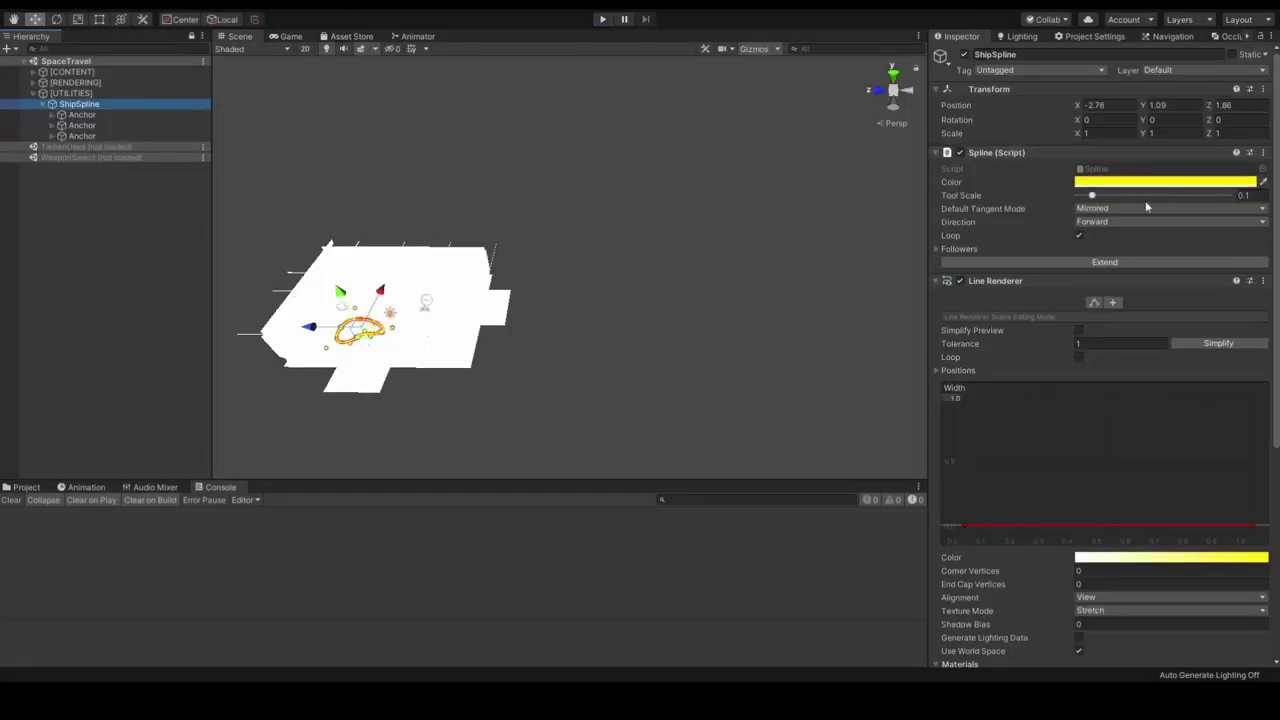
pyautogui.scroll(-5, 1100, 280)
pyautogui.moveTo(312, 346); pyautogui.dragTo(1211, 257, button='right')
pyautogui.press('w')
pyautogui.moveTo(530, 316); pyautogui.dragTo(508, 316, button='right')
pyautogui.click(505, 316)
pyautogui.click(501, 342)
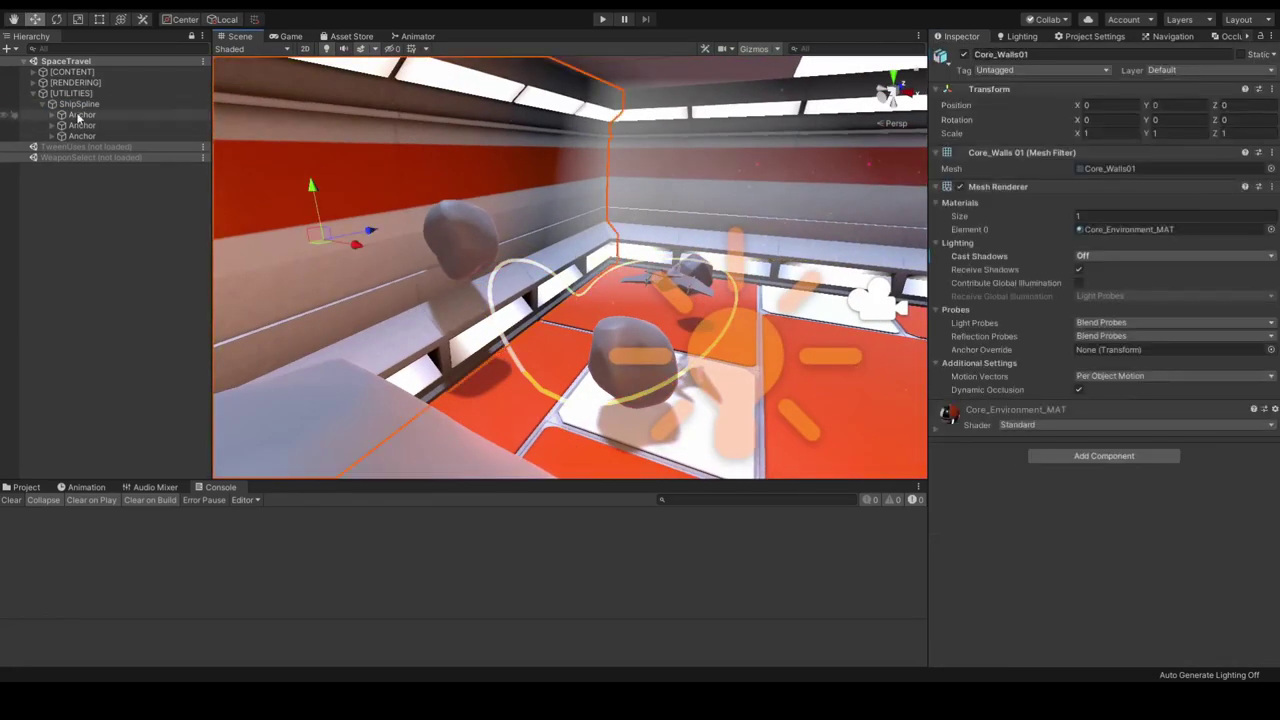
pyautogui.click(72, 104)
pyautogui.click(444, 262)
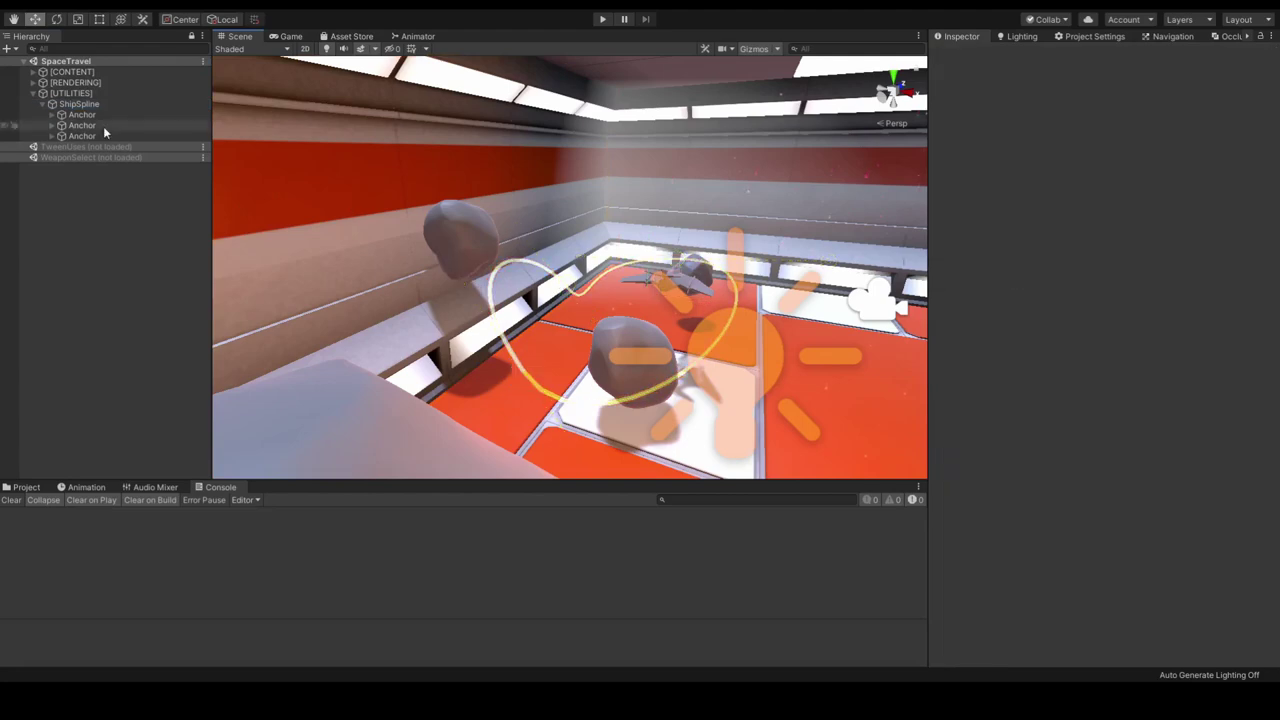
# Reshape the ShipSpline path by moving its anchors, placing the third at position 0.37, 0.132, 3.229, and select the whole spline
pyautogui.click(102, 117)
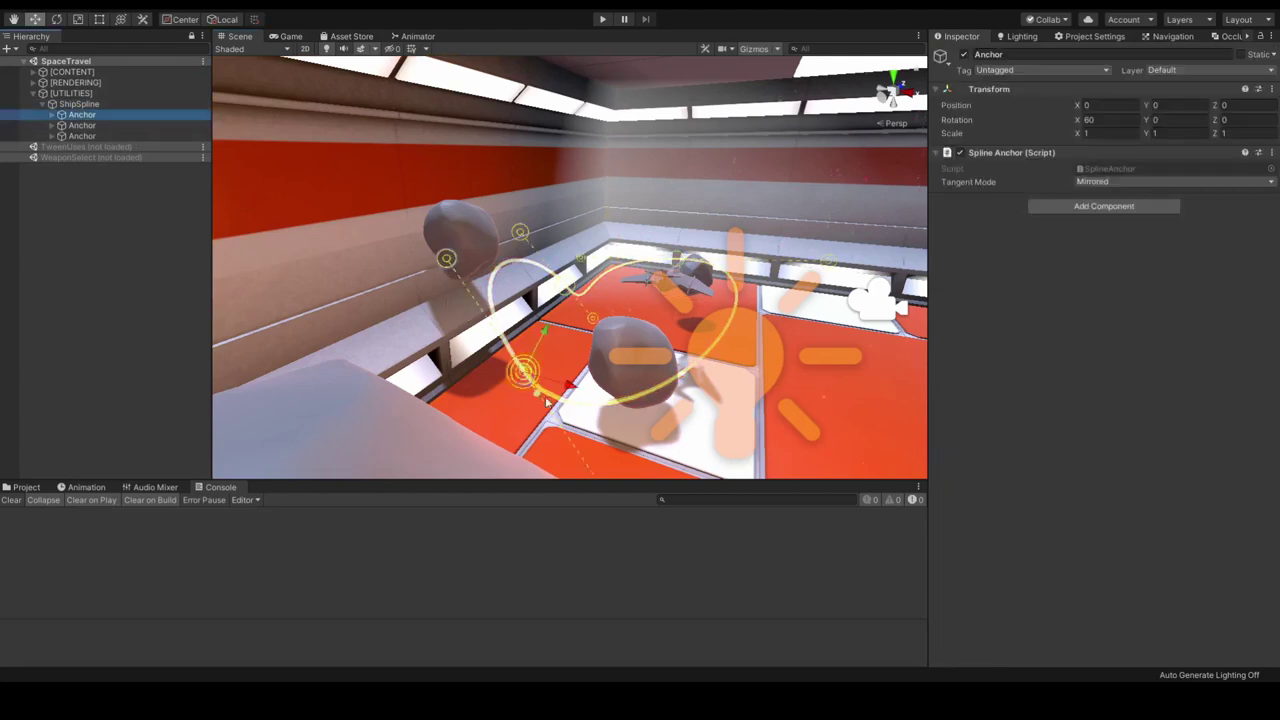
pyautogui.moveTo(522, 371); pyautogui.dragTo(456, 388)
pyautogui.keyDown('alt'); pyautogui.moveTo(560, 300); pyautogui.dragTo(668, 203); pyautogui.keyUp('alt')
pyautogui.click(82, 125)
pyautogui.click(160, 147)
pyautogui.click(62, 136)
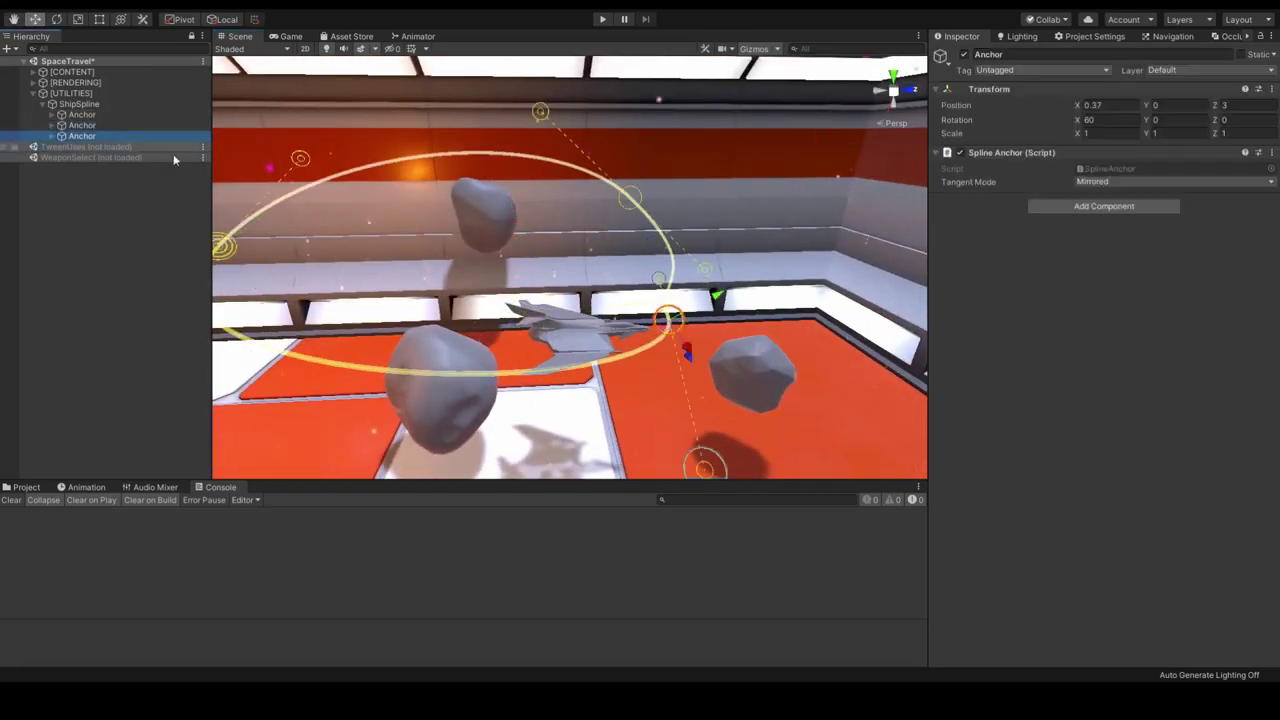
pyautogui.moveTo(714, 294); pyautogui.dragTo(796, 364)
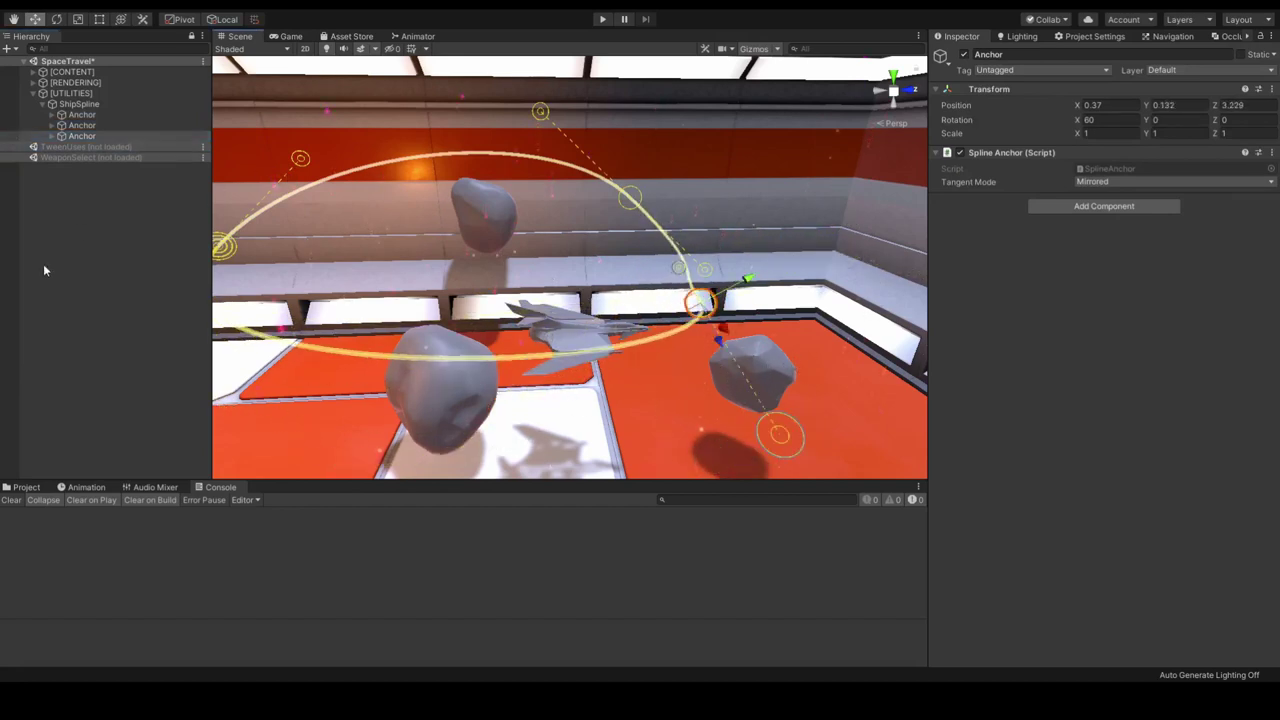
pyautogui.click(80, 104)
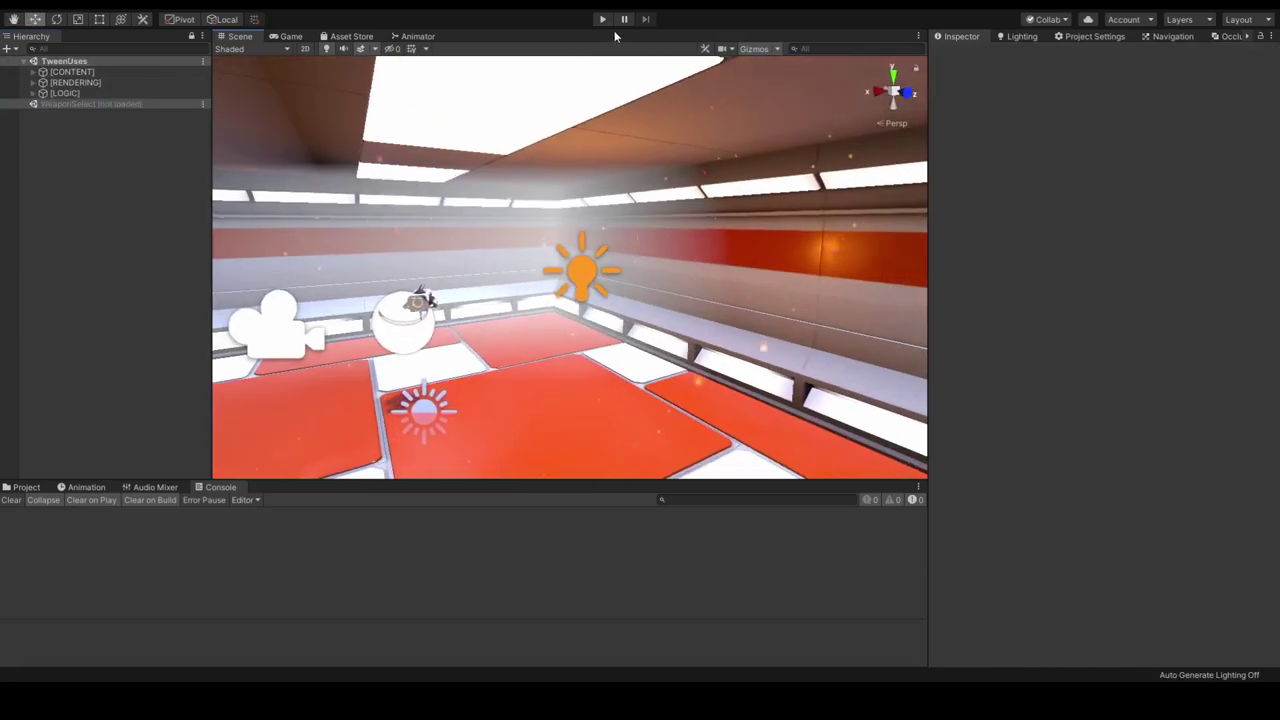
# Run the TweenUses demo and enlarge the Game view by narrowing the Hierarchy and shrinking the Console
pyautogui.click(602, 19)
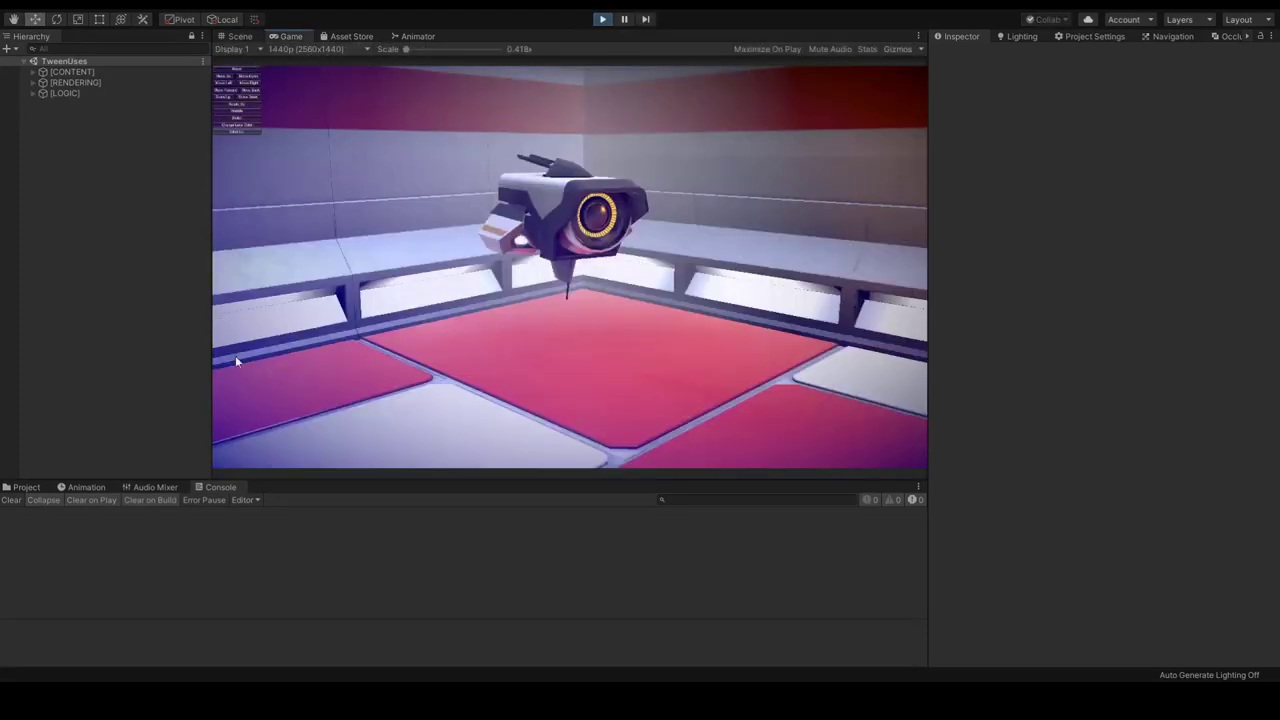
pyautogui.moveTo(210, 340); pyautogui.dragTo(46, 349)
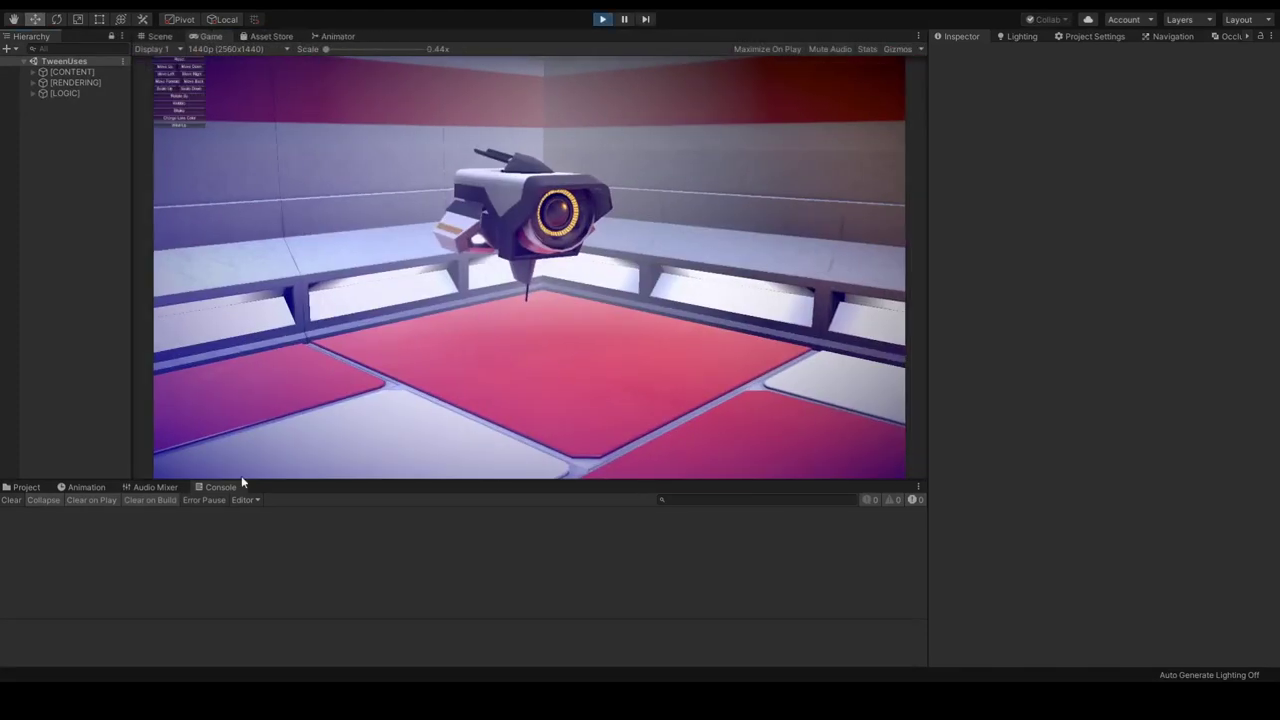
pyautogui.moveTo(242, 483); pyautogui.dragTo(274, 663)
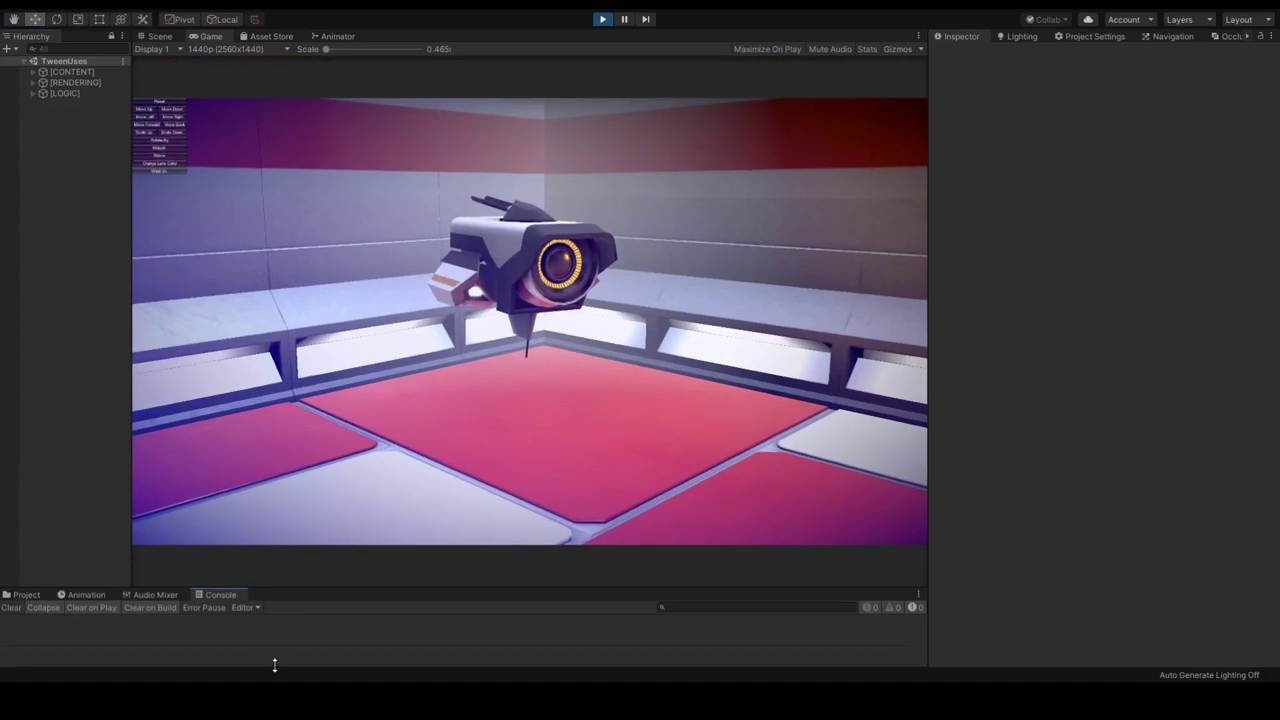
# Try the drone's Move, Rotate By, Shake, Change Lens Color and Wind Up tweens, and stop the TweenUses demo
pyautogui.click(145, 117)
pyautogui.click(166, 110)
pyautogui.click(173, 118)
pyautogui.click(175, 125)
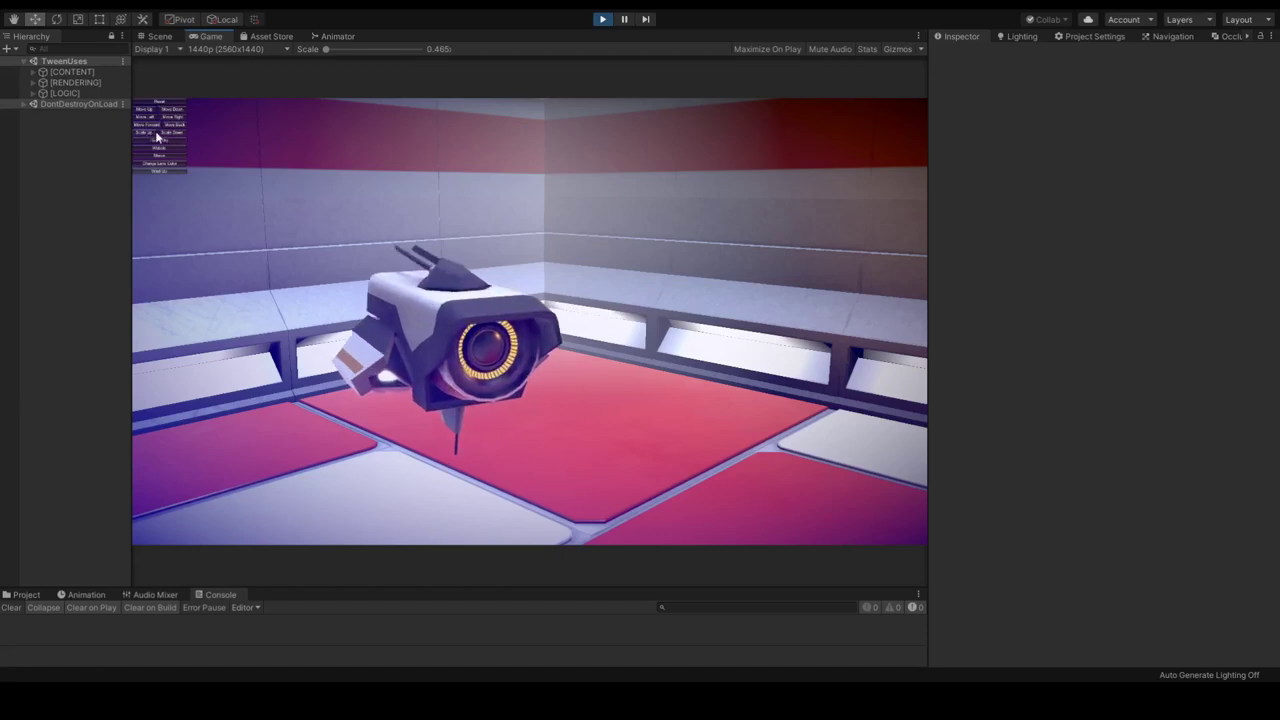
pyautogui.click(175, 140)
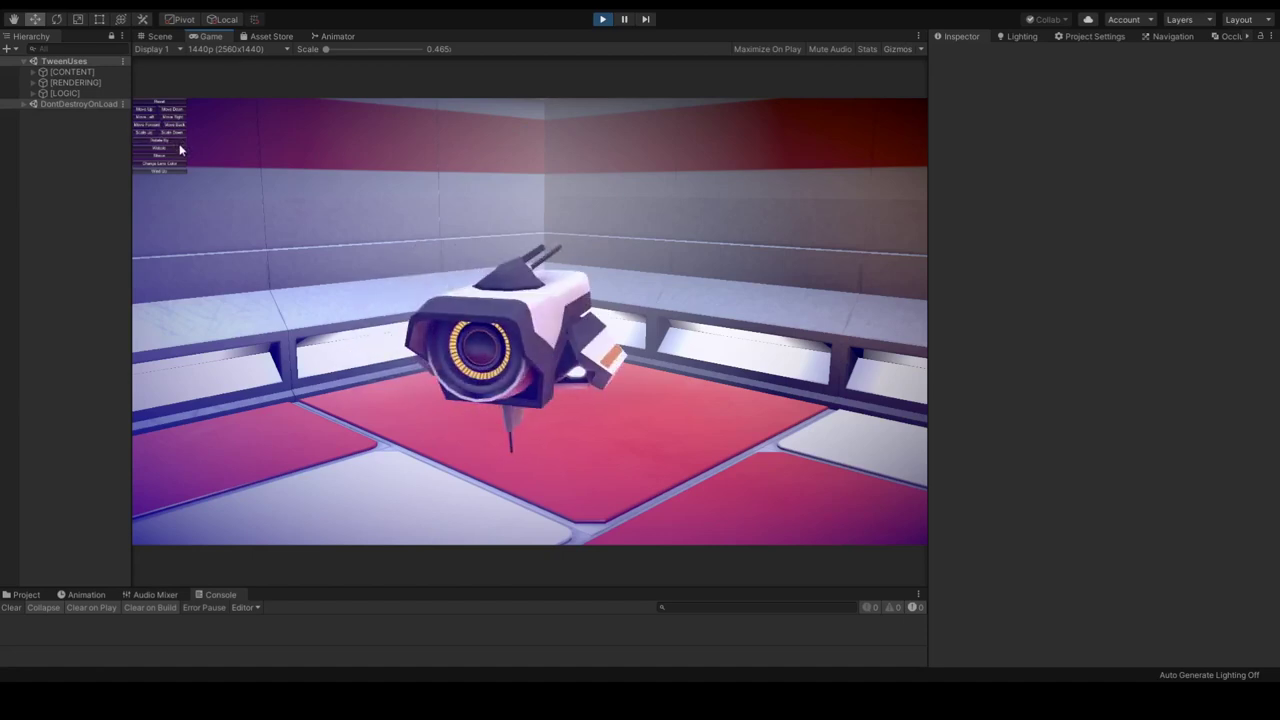
pyautogui.click(180, 155)
pyautogui.click(177, 164)
pyautogui.click(170, 171)
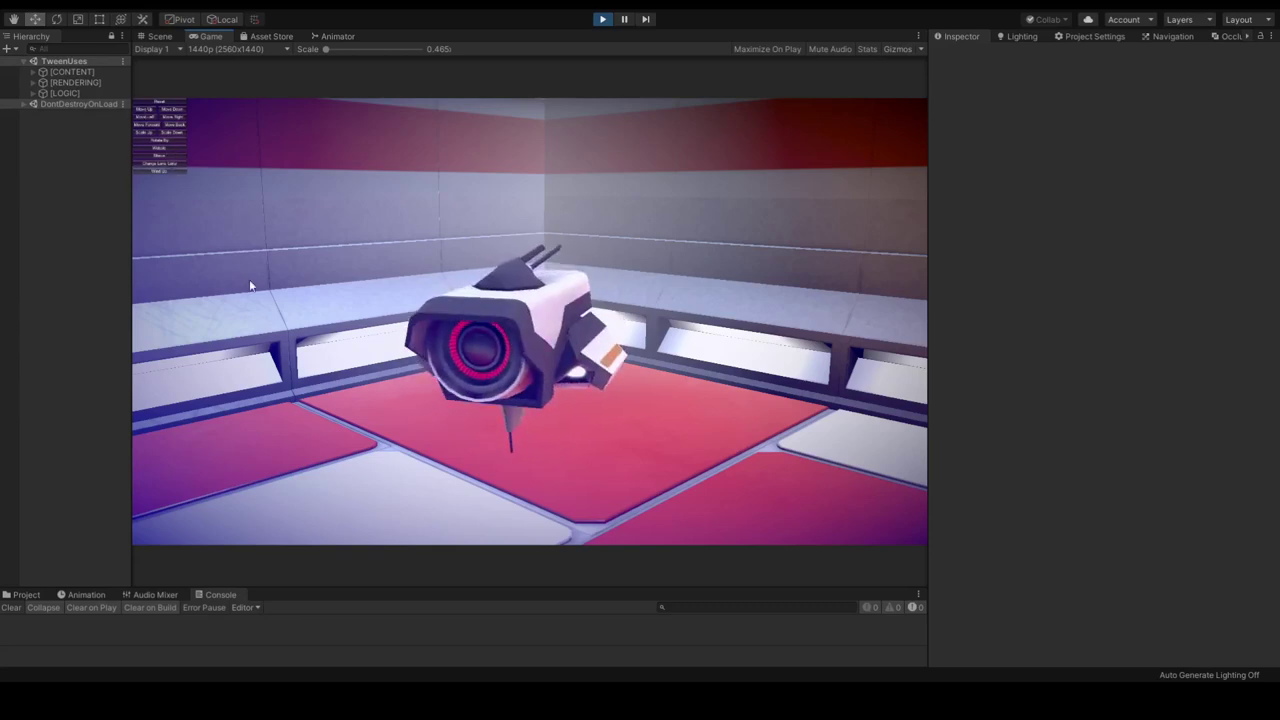
pyautogui.click(605, 19)
# Inspect the TweenUsesLogic object under [LOGIC], covering its Tween Uses_Logic script settings and the Lens Colors elements
pyautogui.click(34, 96)
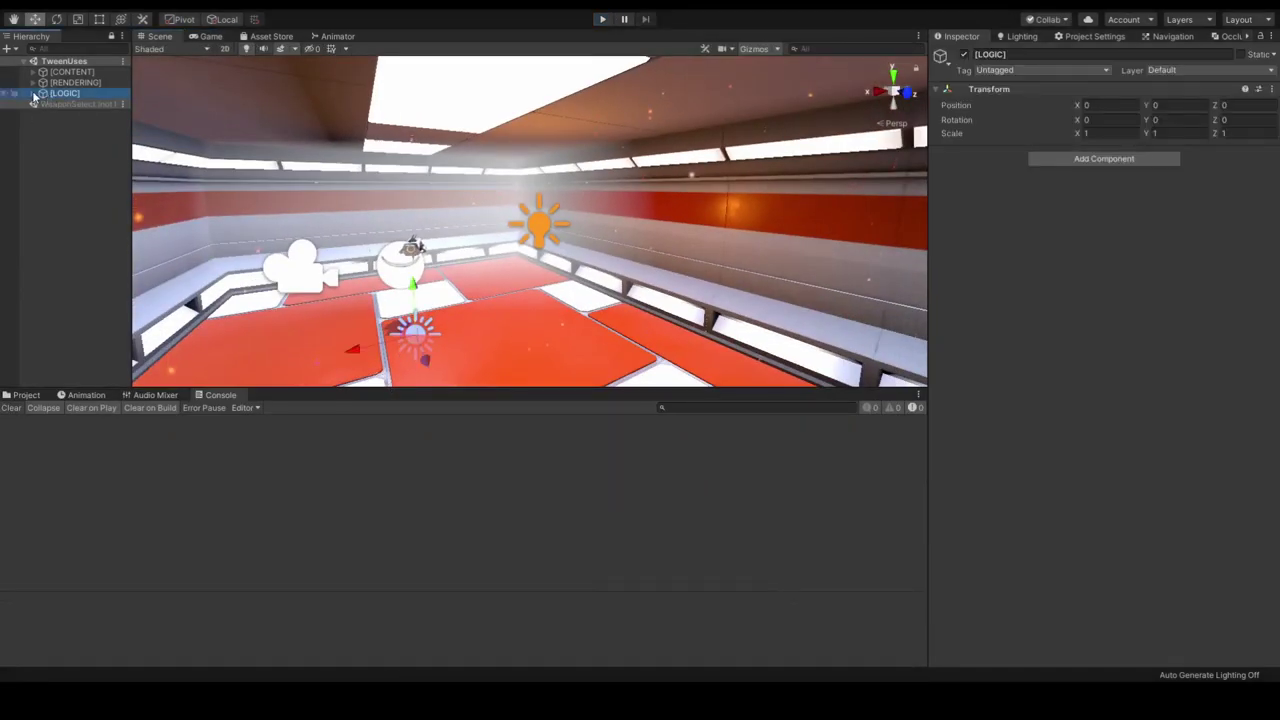
pyautogui.click(34, 93)
pyautogui.click(80, 114)
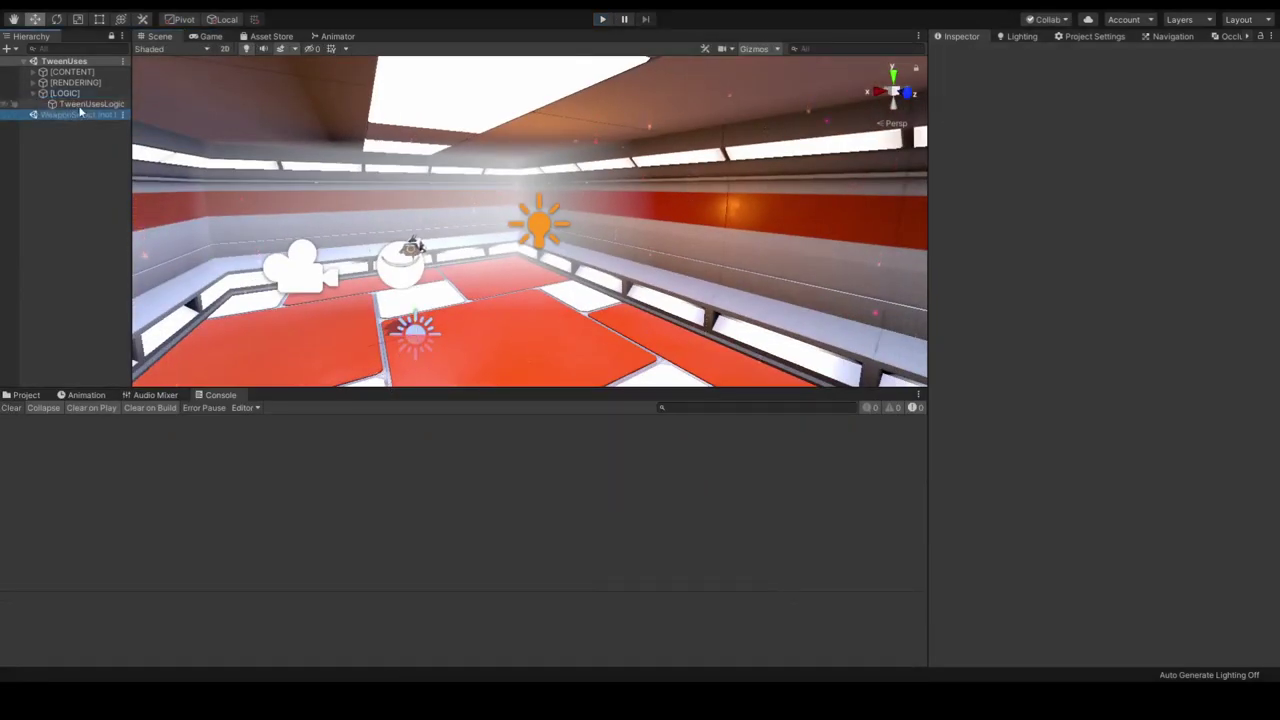
pyautogui.click(82, 105)
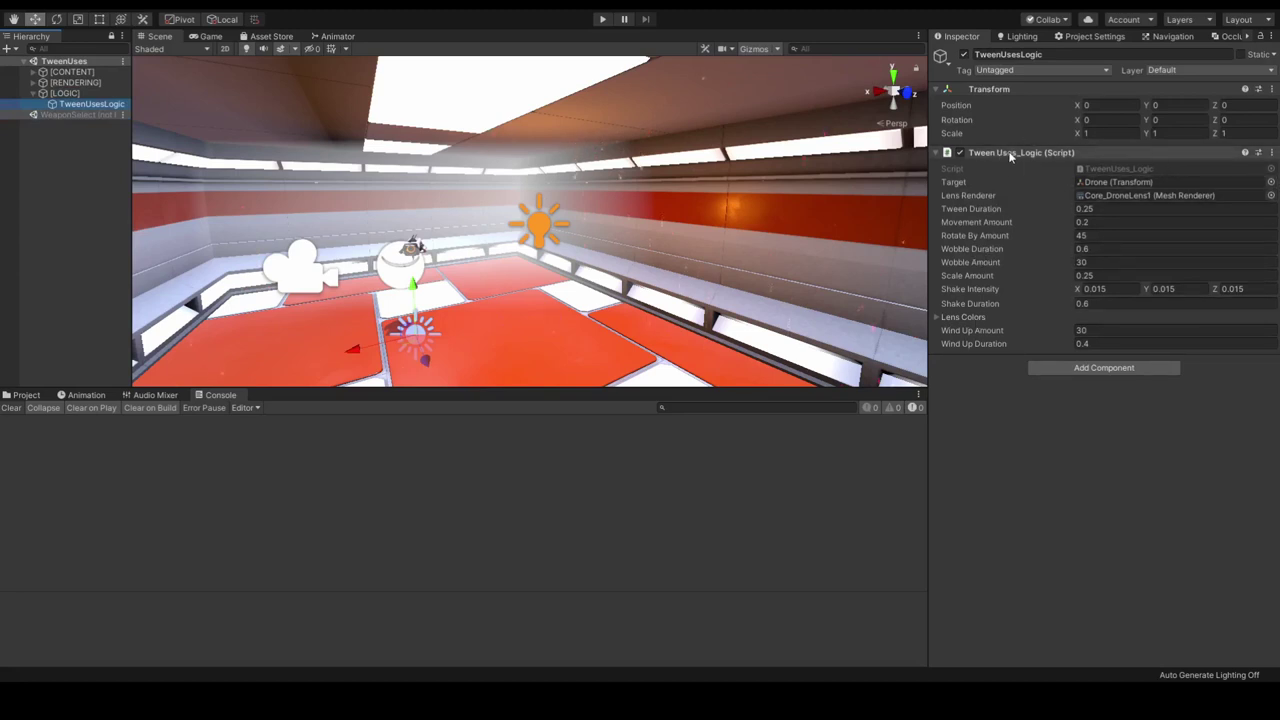
pyautogui.click(953, 197)
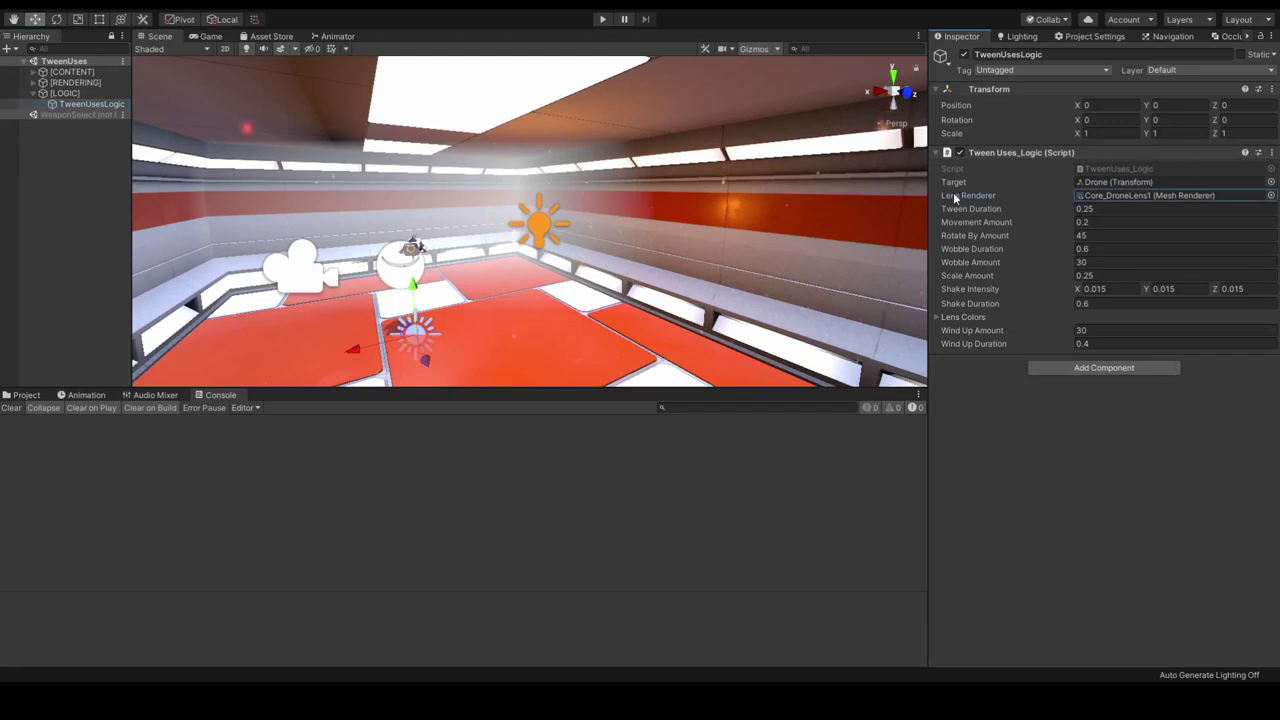
pyautogui.click(962, 248)
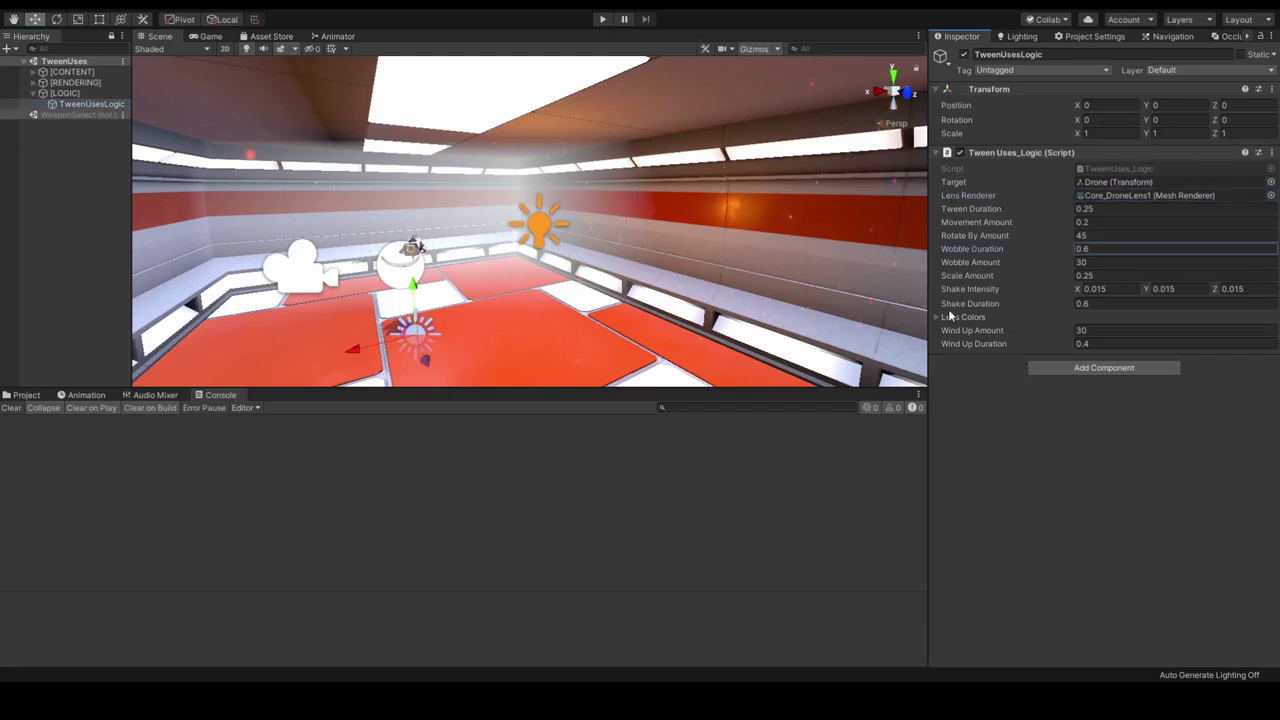
pyautogui.click(937, 317)
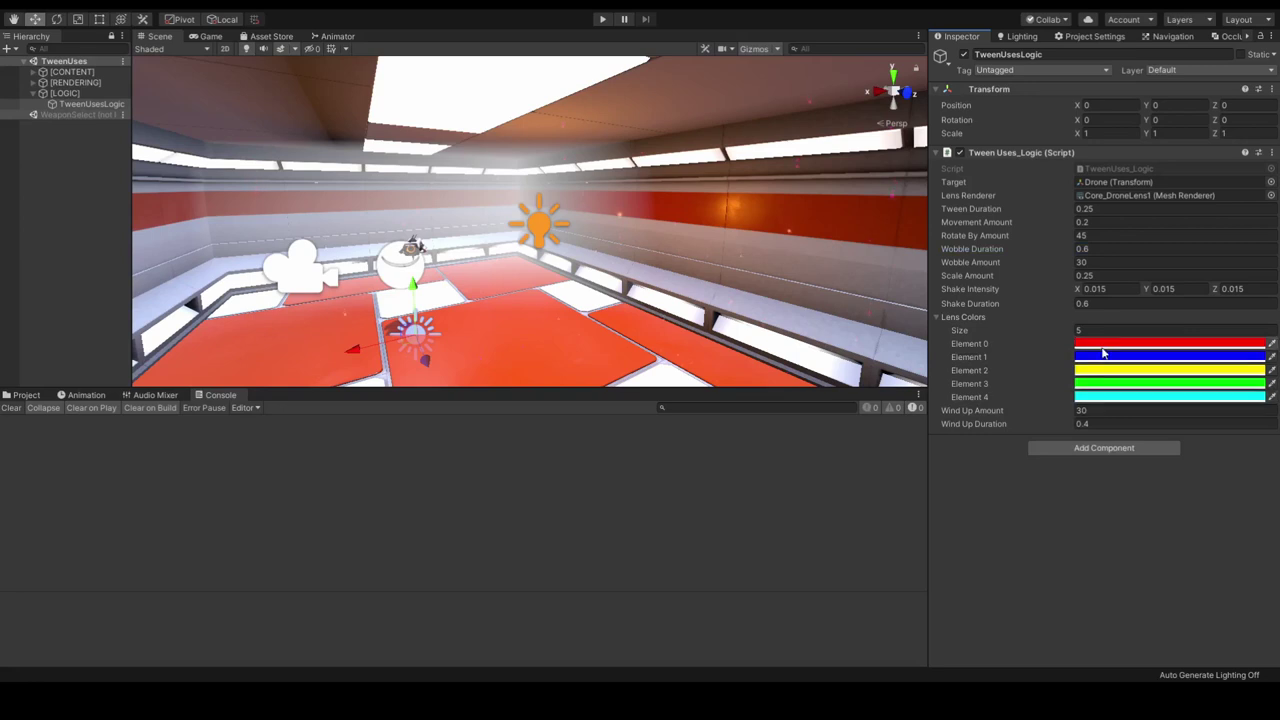
pyautogui.click(948, 424)
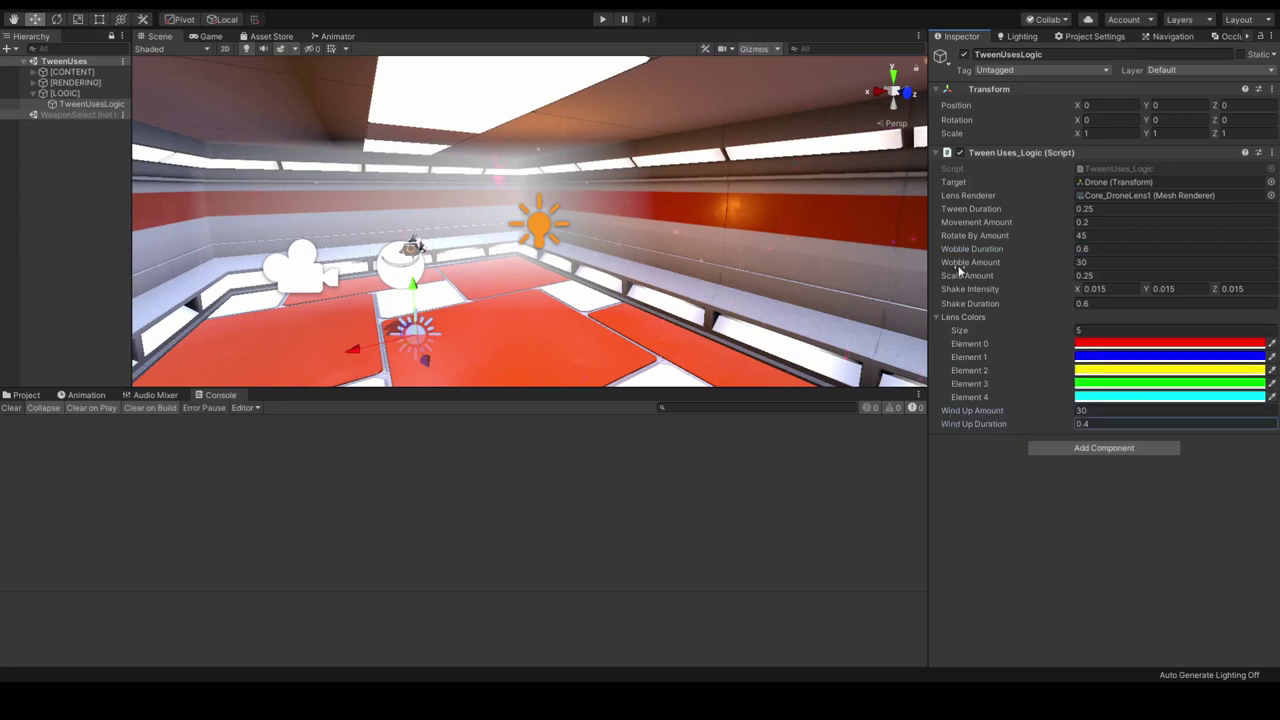
pyautogui.click(981, 155)
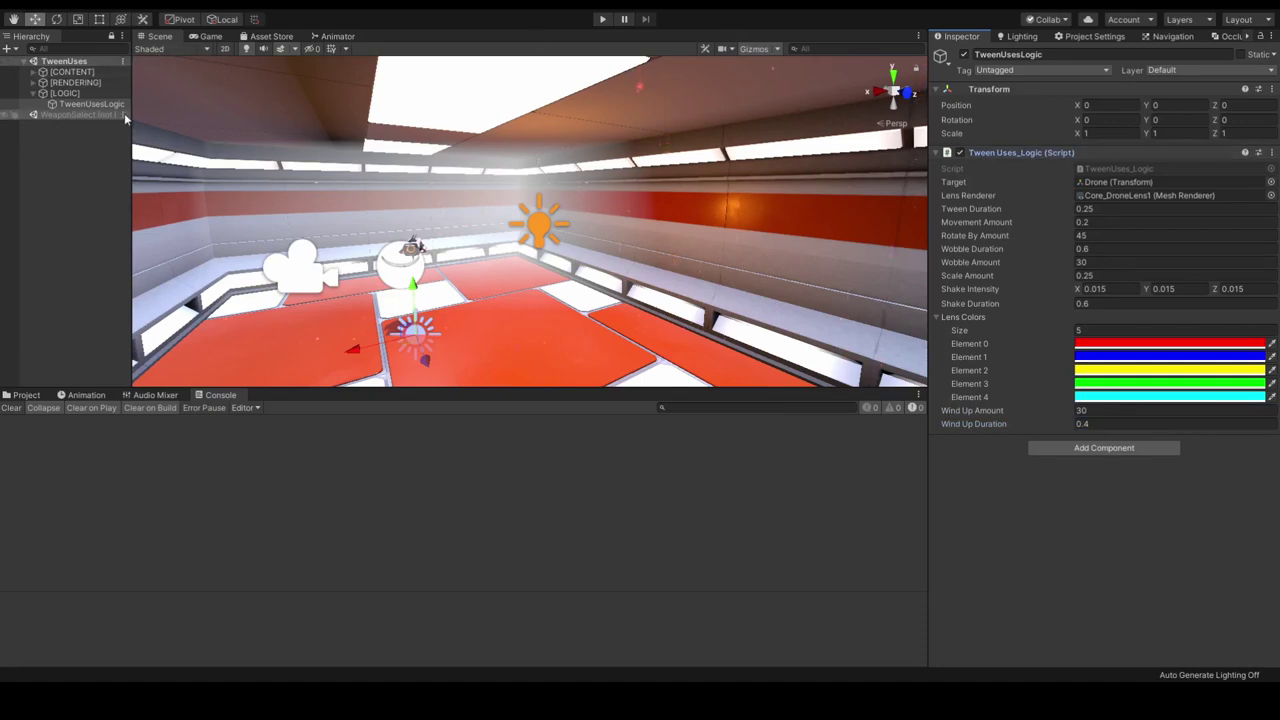
# Load and run the WeaponSelect demo, switching the character between the Handgun, FourShot and ArmShot weapons
pyautogui.doubleClick(80, 114)
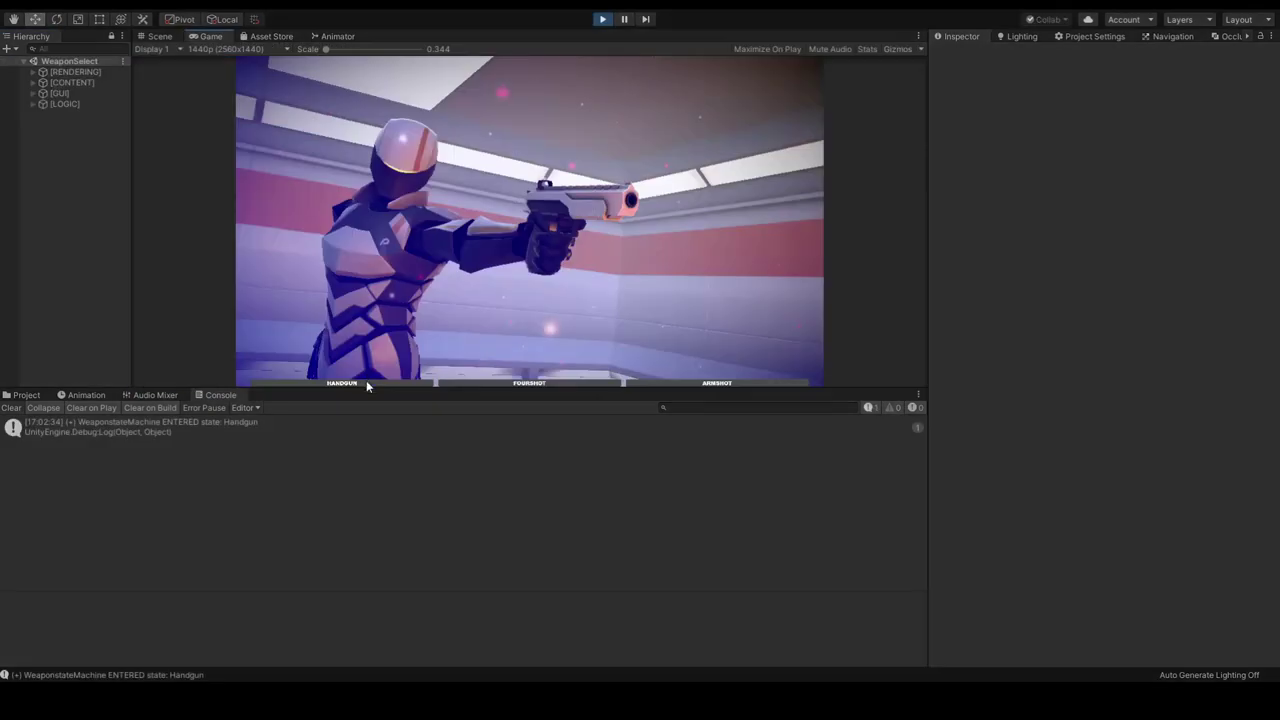
pyautogui.click(366, 380)
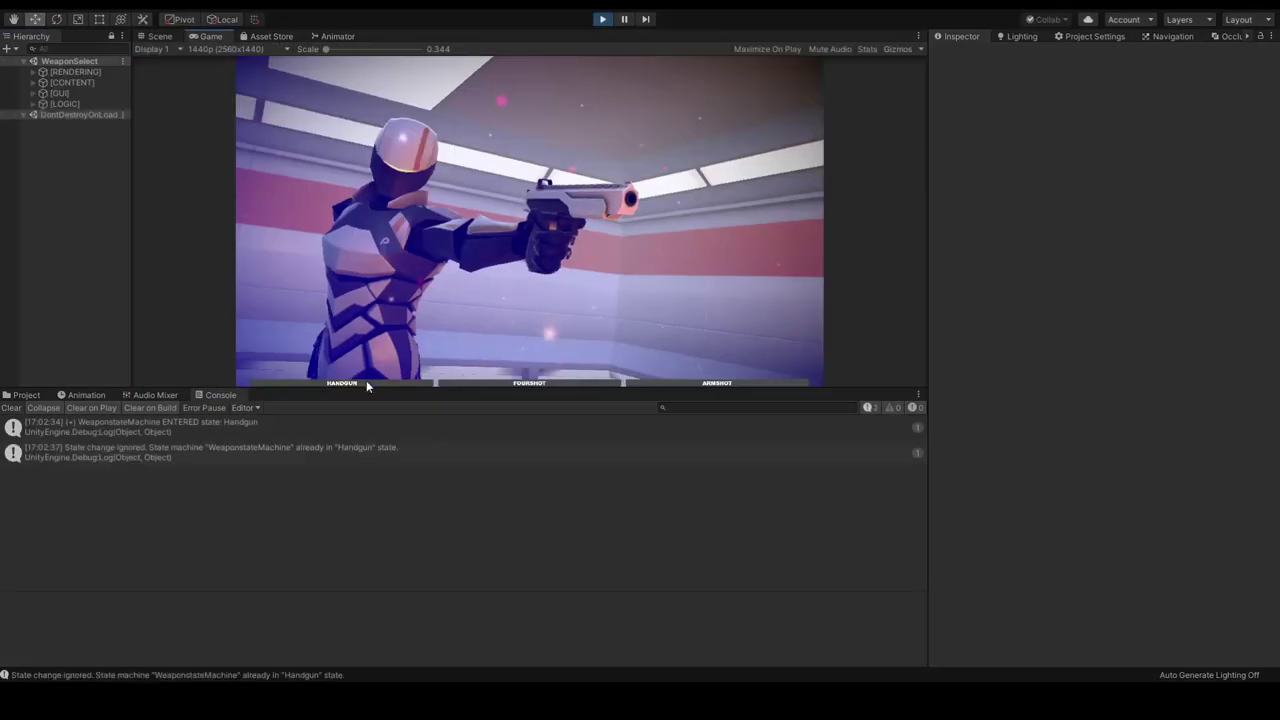
pyautogui.click(529, 383)
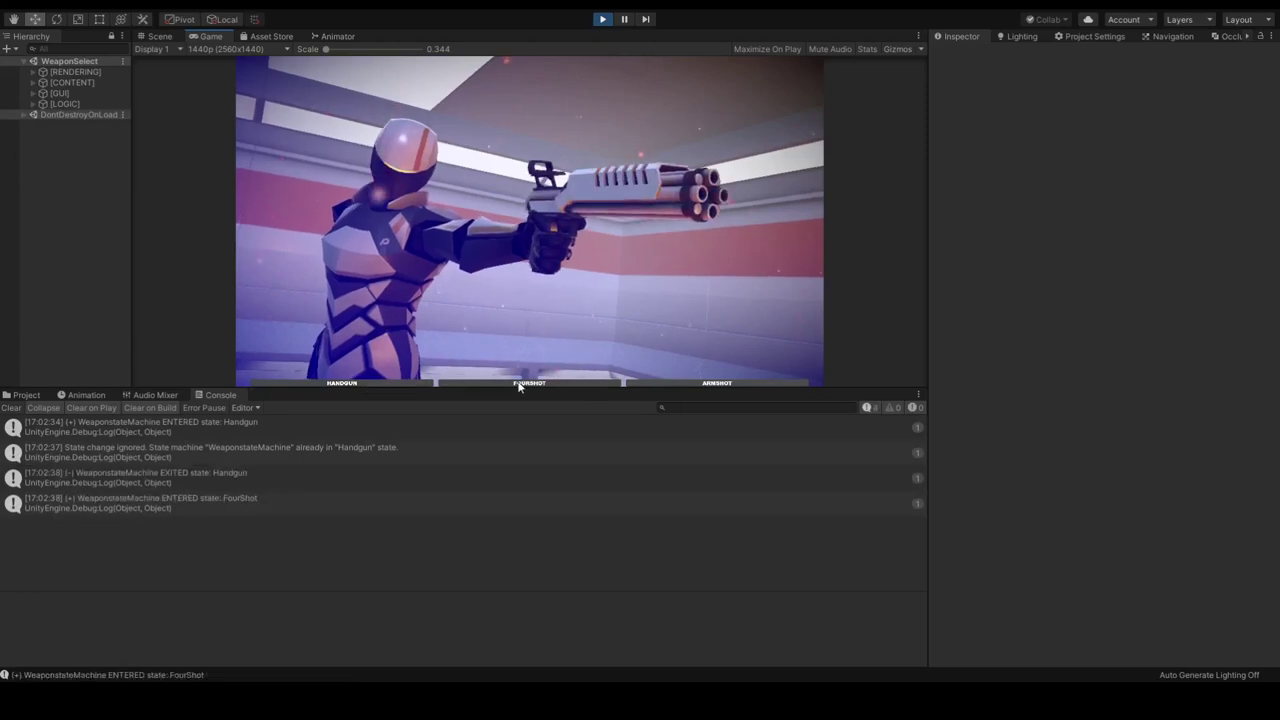
pyautogui.click(718, 384)
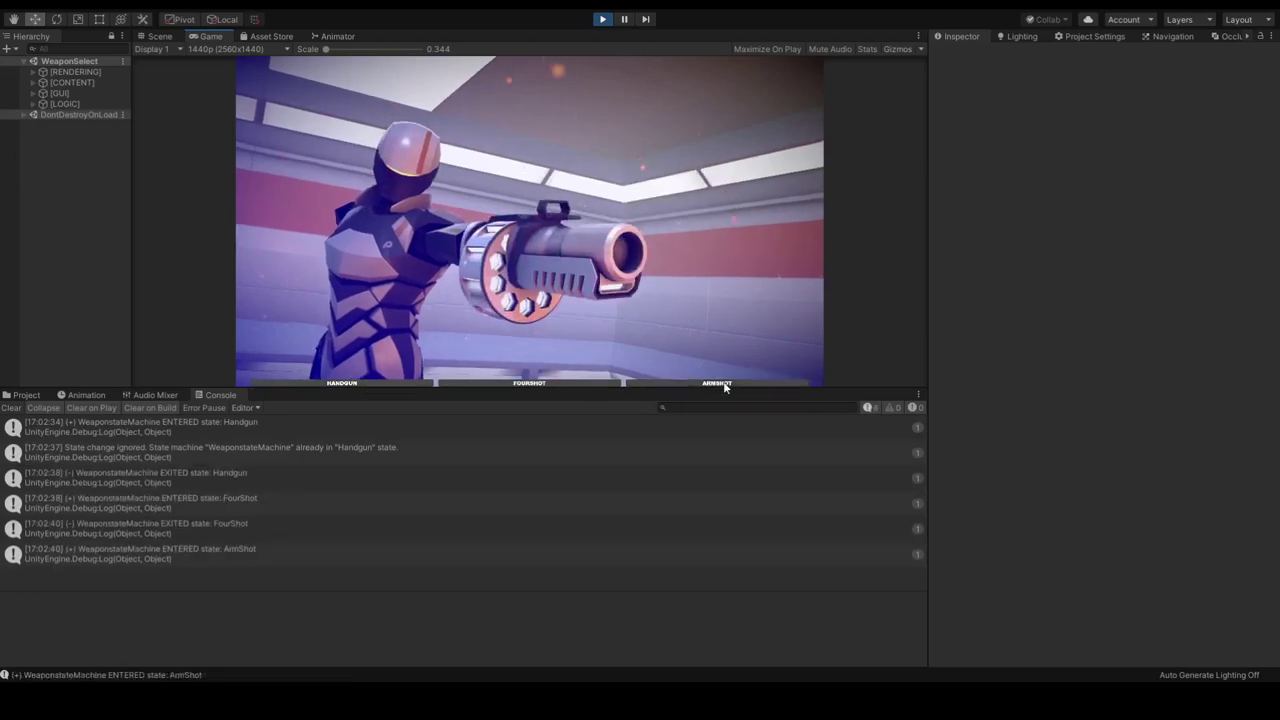
pyautogui.click(394, 383)
pyautogui.click(557, 384)
pyautogui.click(380, 383)
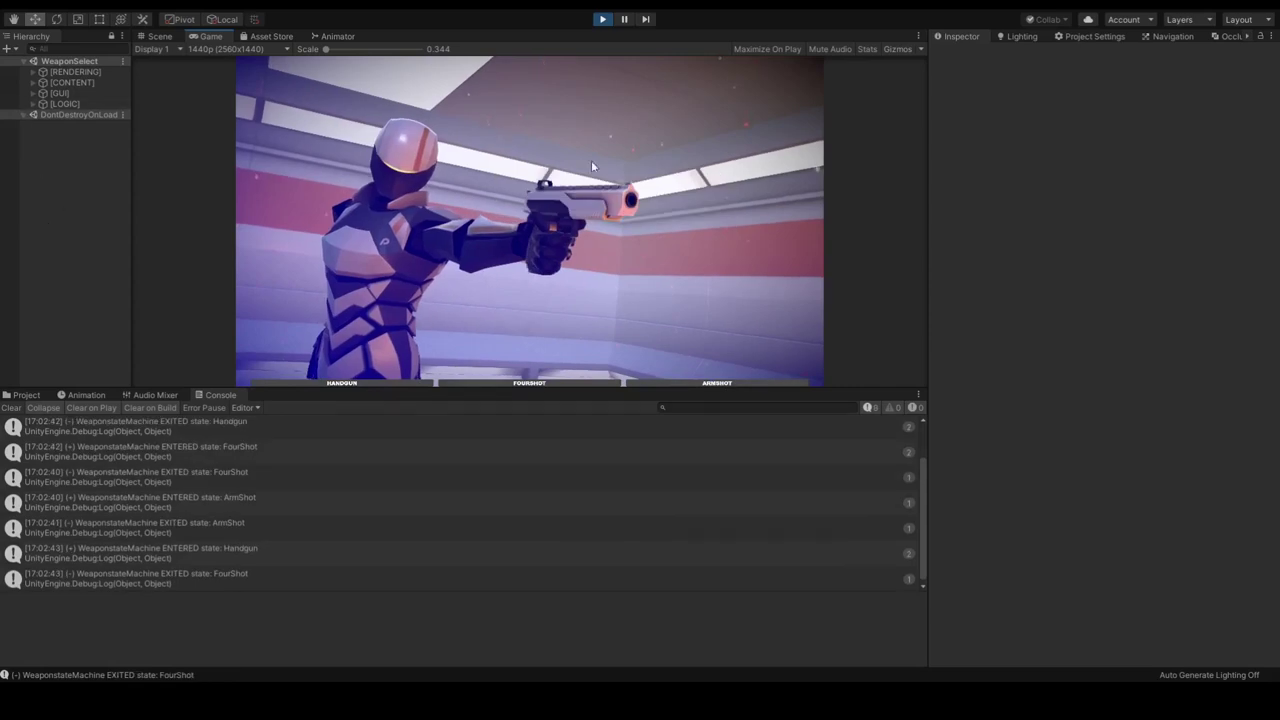
pyautogui.click(545, 383)
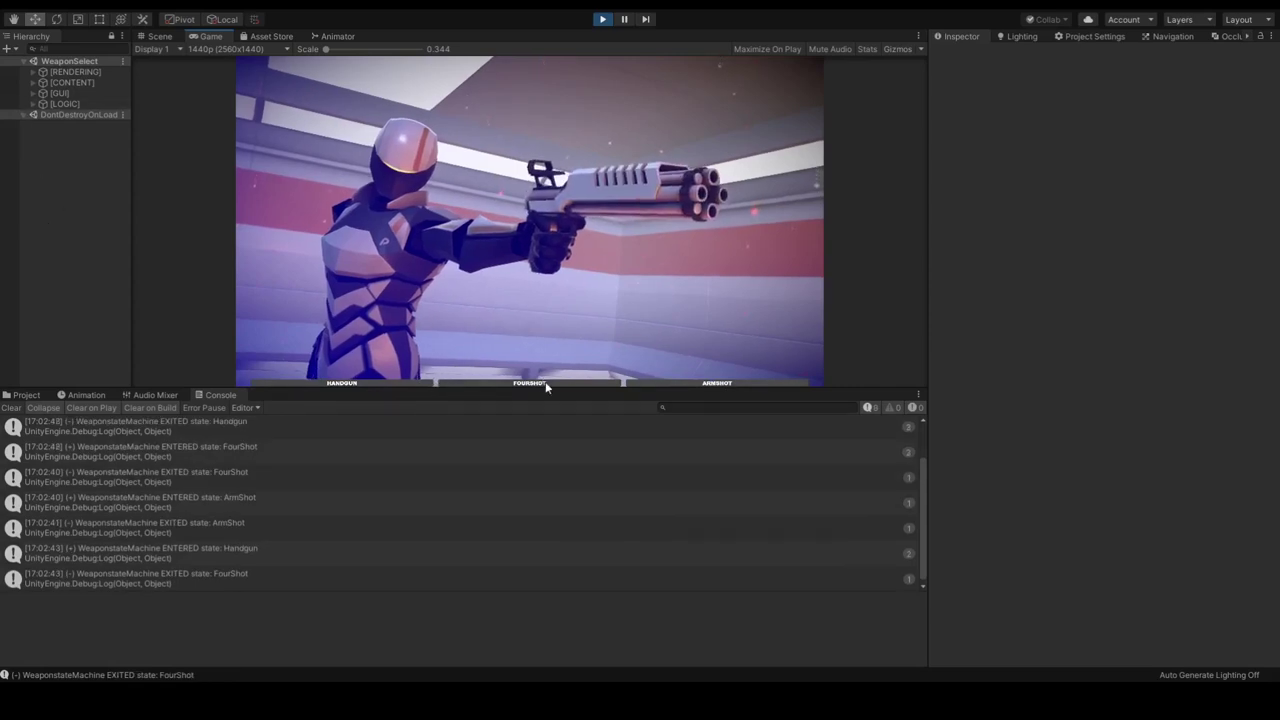
pyautogui.click(695, 382)
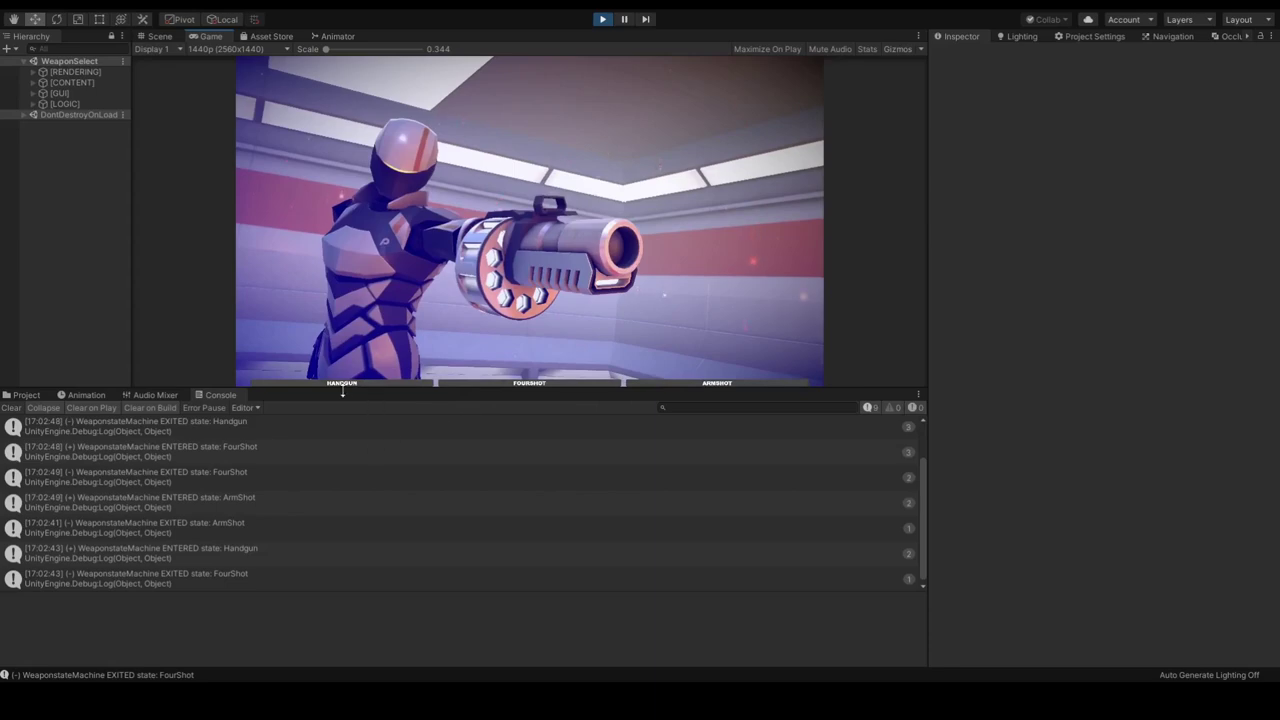
# Enlarge the Game view by shrinking the Console, cycle through all three weapons again, and stop the demo
pyautogui.moveTo(342, 392); pyautogui.dragTo(331, 472)
pyautogui.click(300, 469)
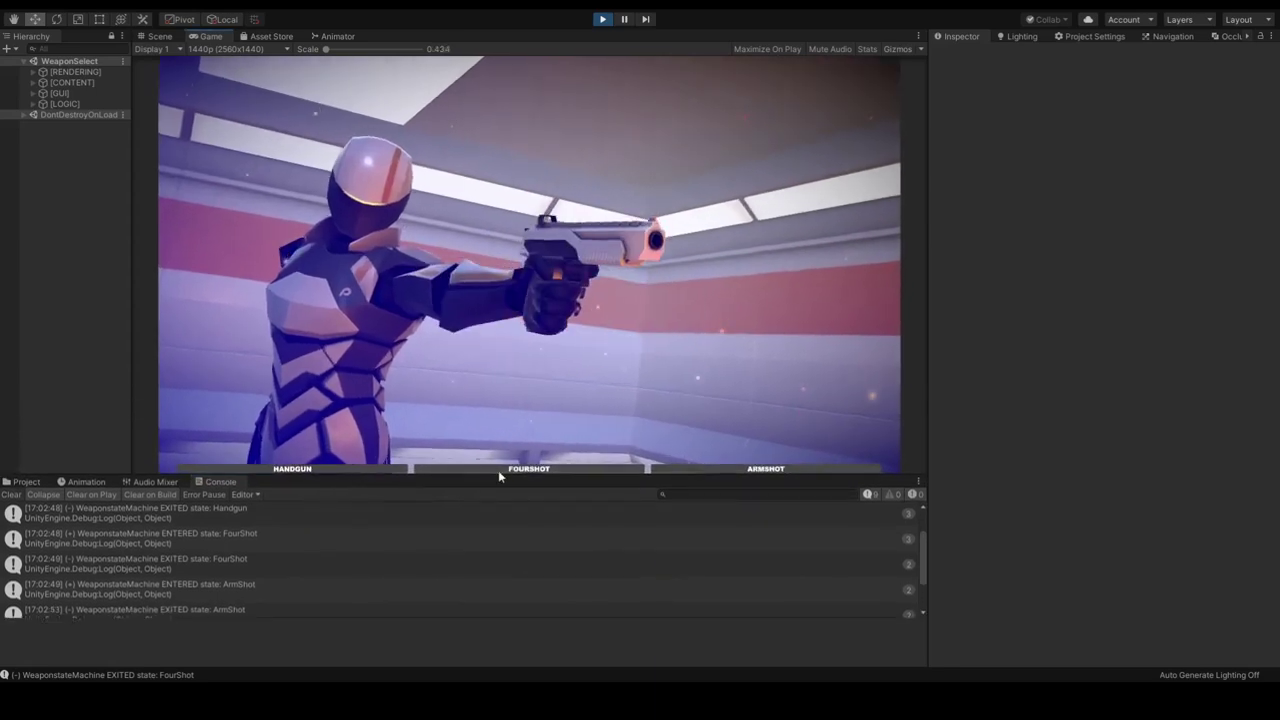
pyautogui.click(502, 472)
pyautogui.click(691, 472)
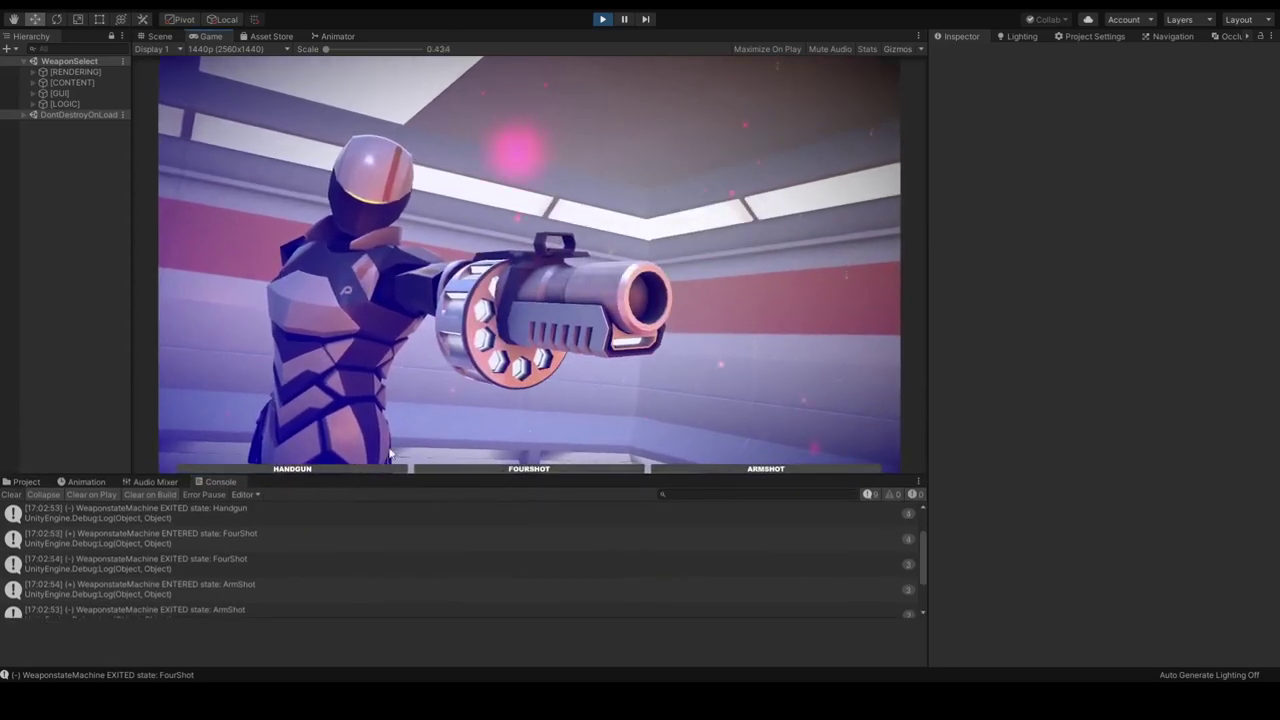
pyautogui.hotkey('ctrl', 'p')
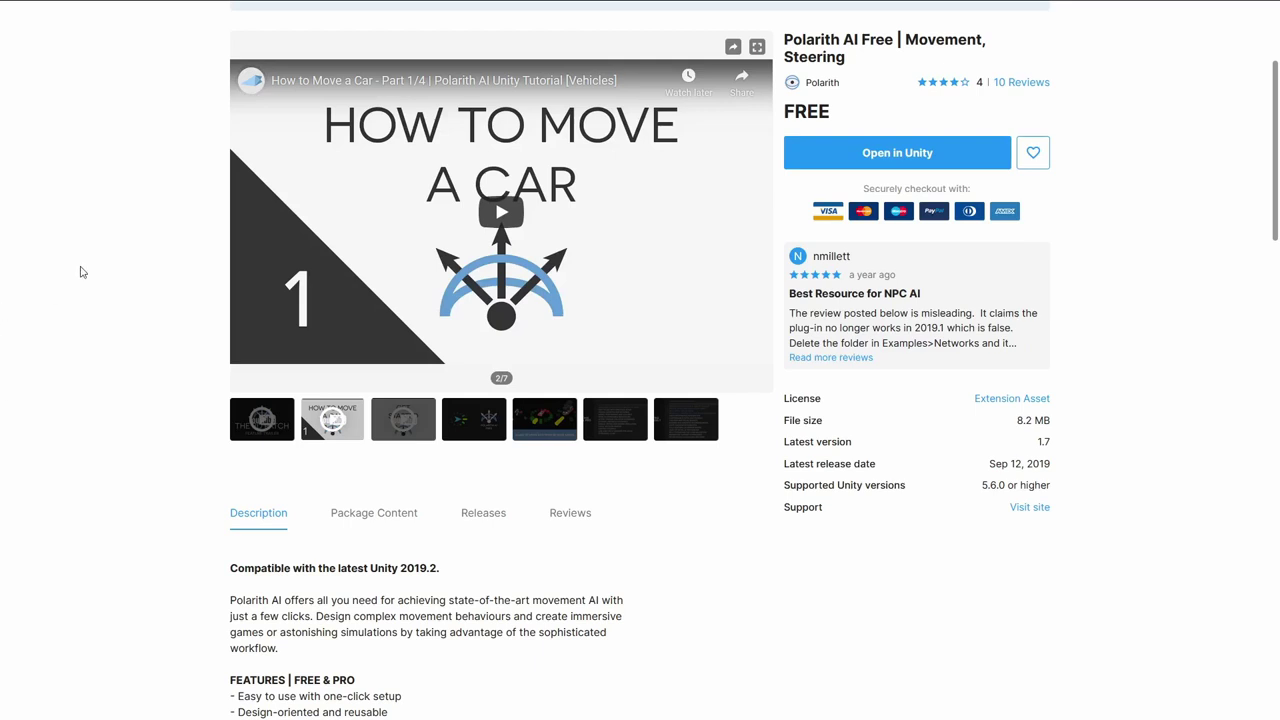
# Review the Polarith AI Free store page, viewing the fifth preview image and reading the description
pyautogui.click(536, 428)
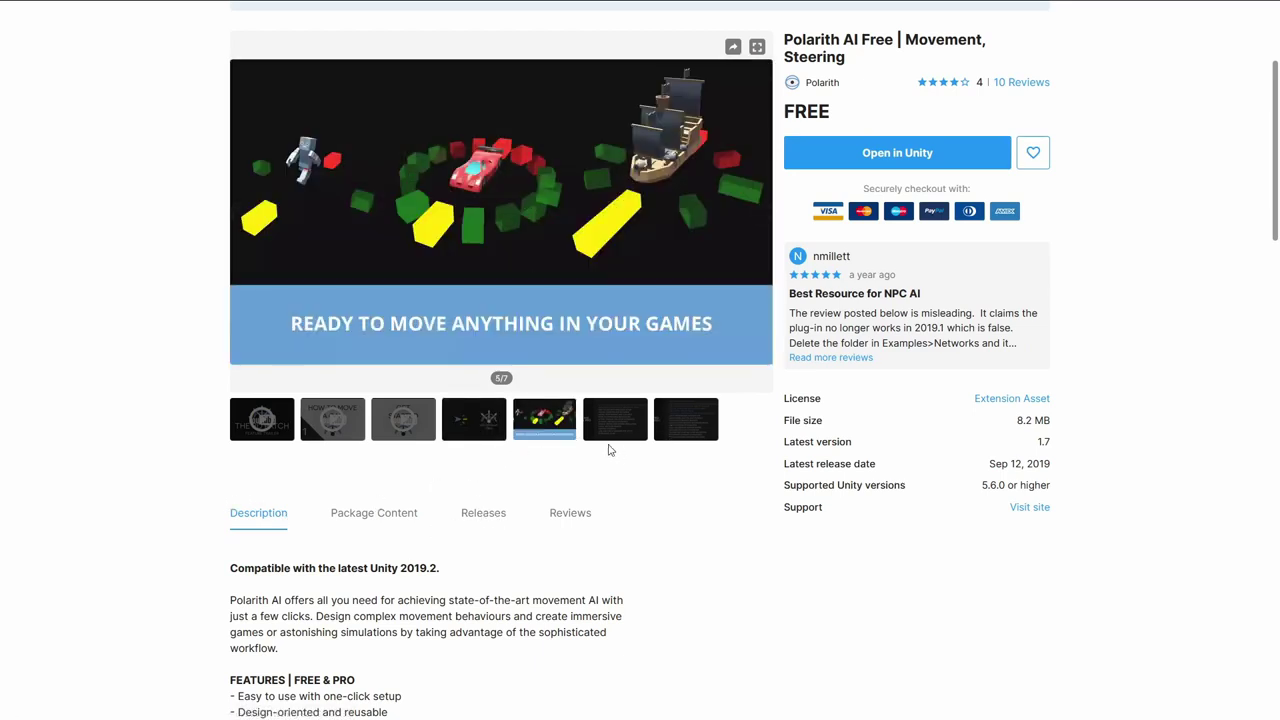
pyautogui.scroll(-5, 608, 450)
pyautogui.moveTo(228, 220); pyautogui.dragTo(400, 275)
pyautogui.click(355, 273)
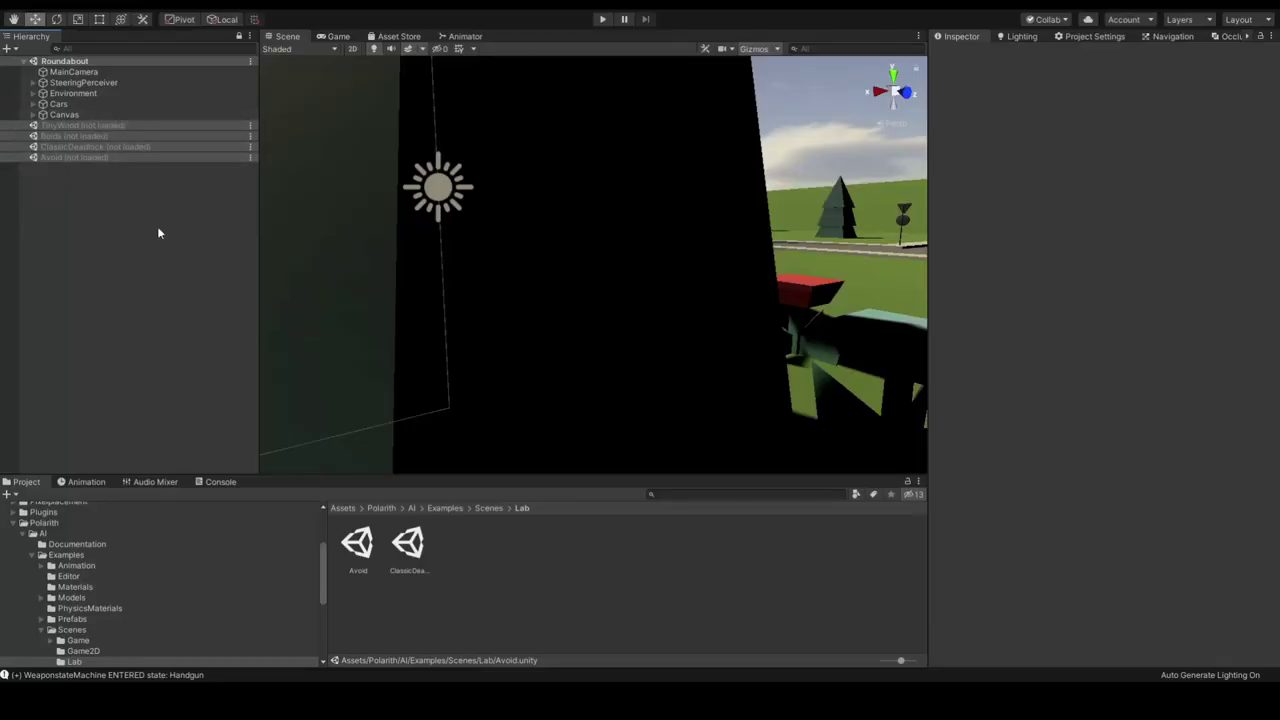
# Look over Polarith's Roundabout example in the Scene view and run the demo
pyautogui.moveTo(506, 248); pyautogui.dragTo(466, 349, button='right')
pyautogui.press('s')
pyautogui.click(603, 20)
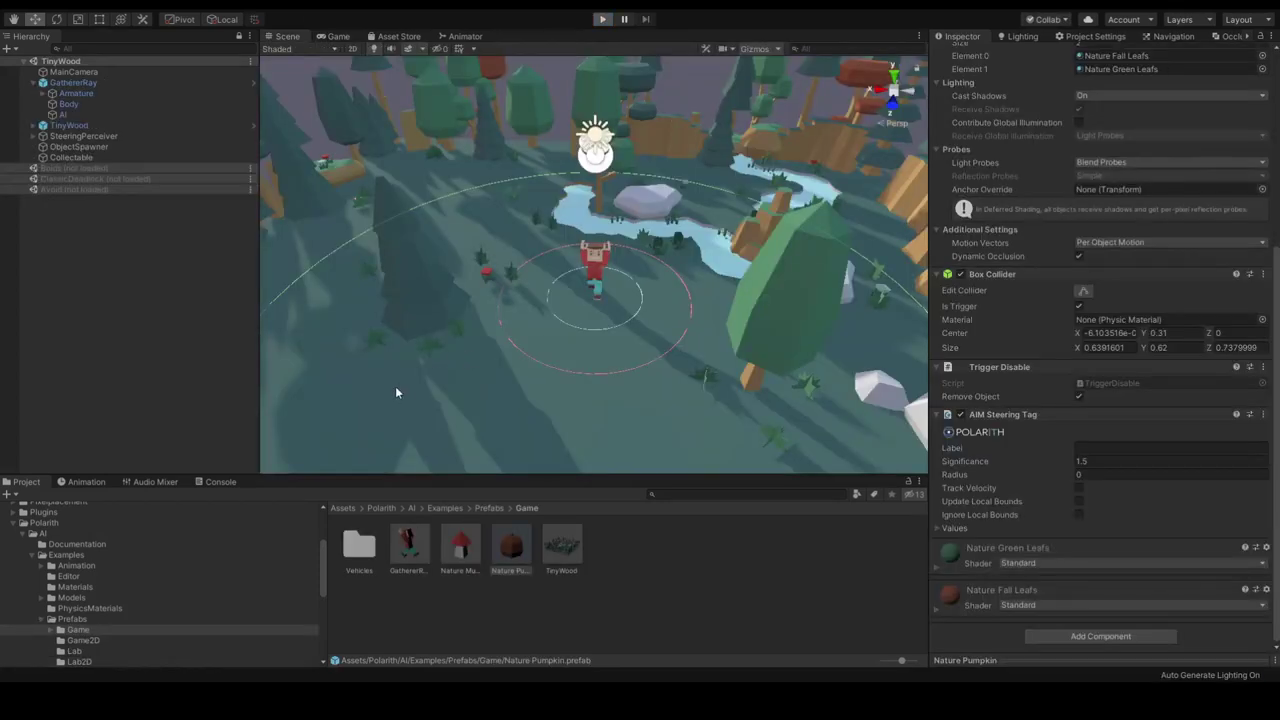
# Watch the running TinyWood demo in the Scene view and inspect the Nature Pumpkin and Nature Mushroom prefabs
pyautogui.click(286, 38)
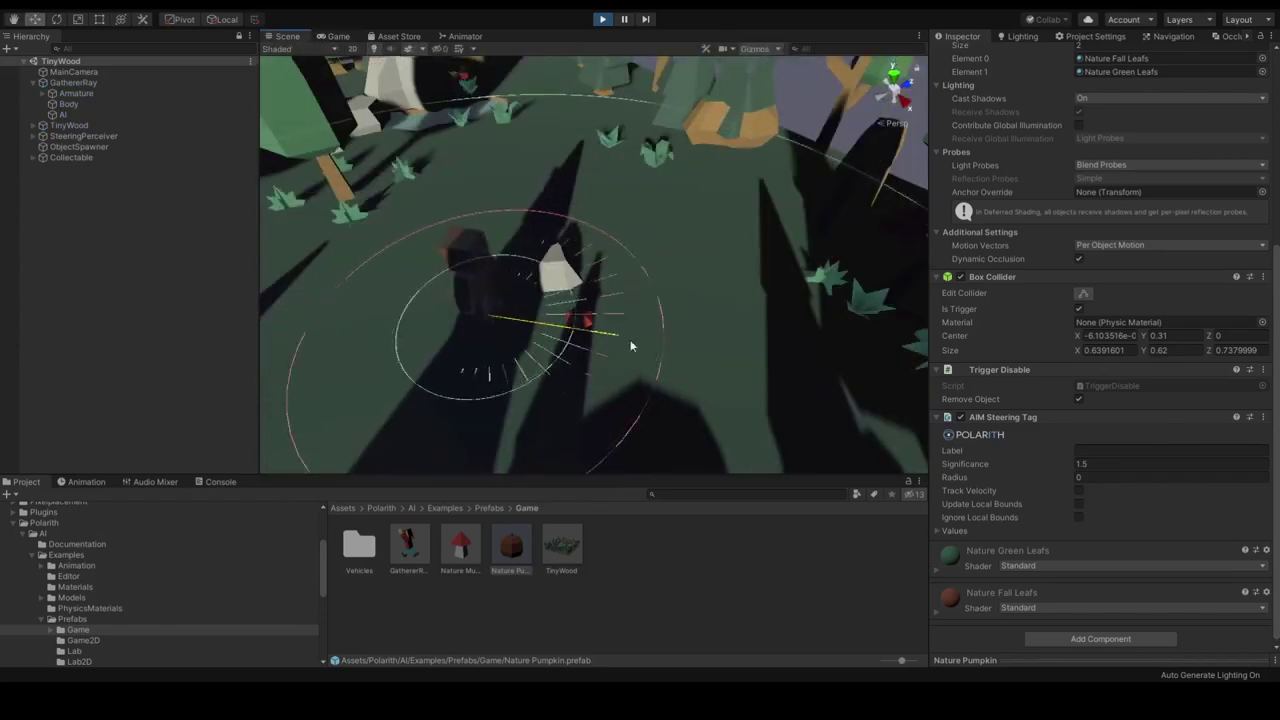
pyautogui.click(570, 423)
pyautogui.click(513, 543)
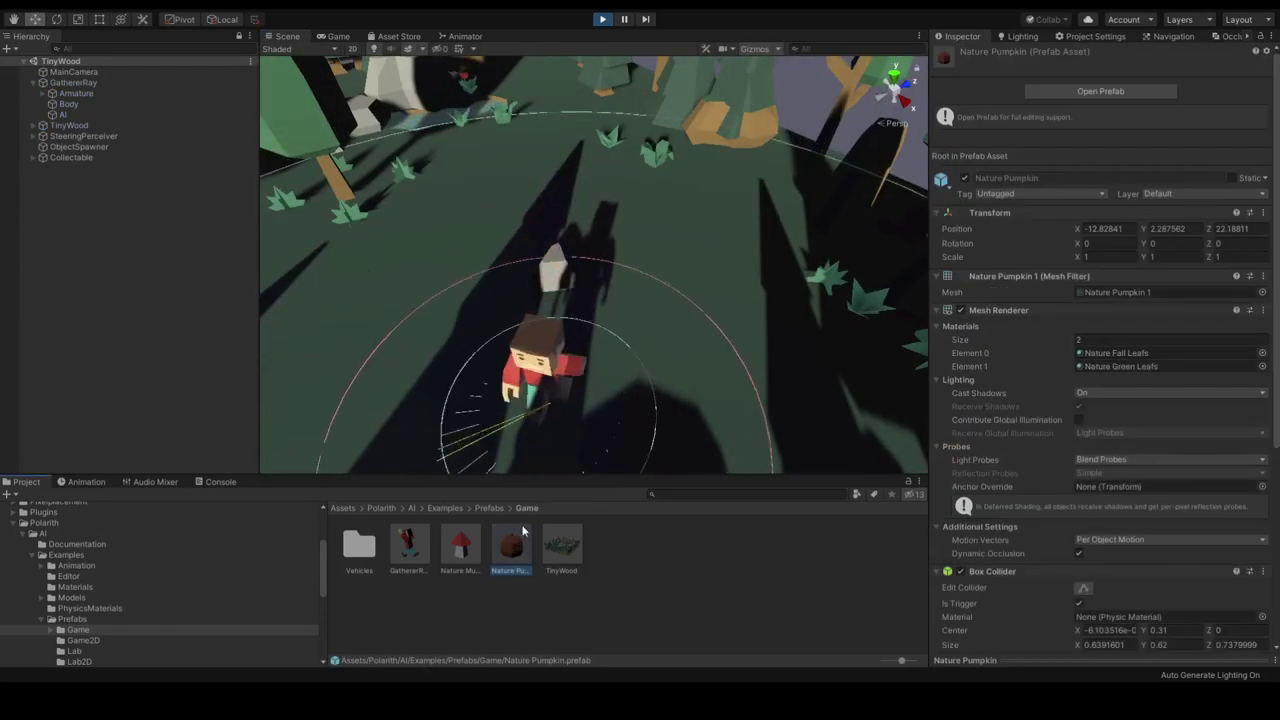
pyautogui.moveTo(630, 400); pyautogui.dragTo(370, 392, button='right')
pyautogui.click(457, 543)
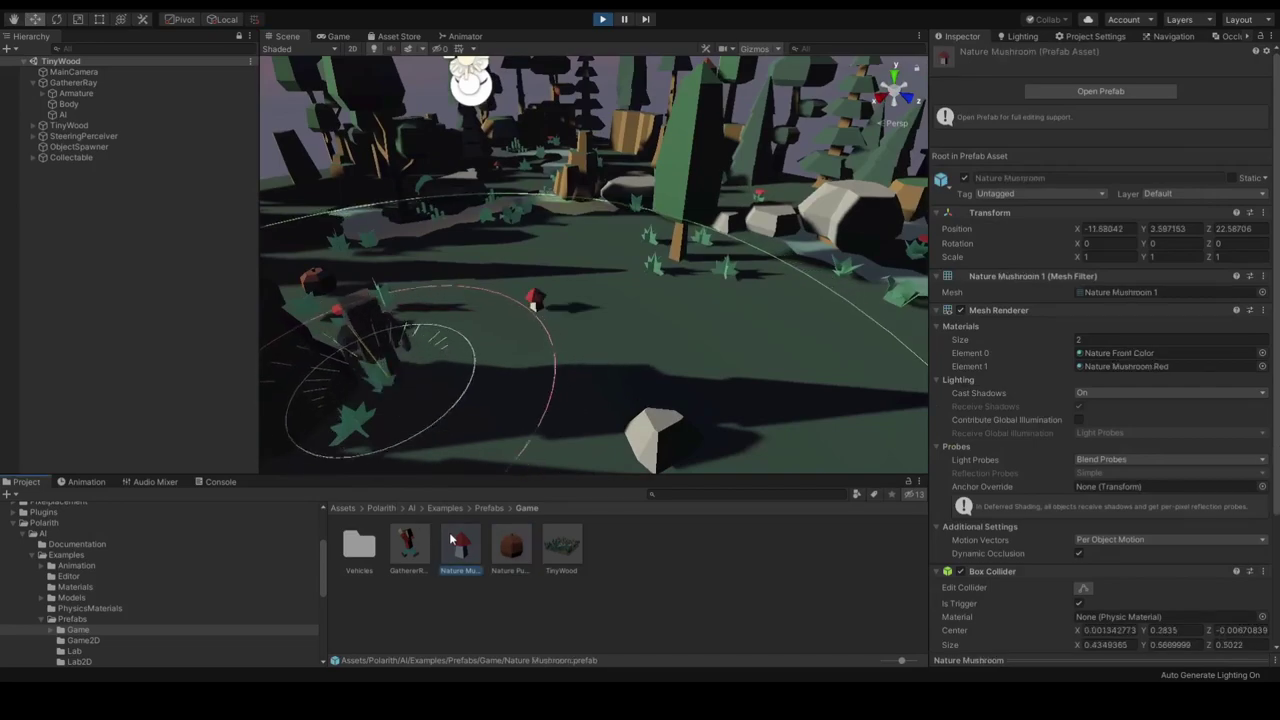
pyautogui.click(514, 546)
pyautogui.scroll(-5, 997, 500)
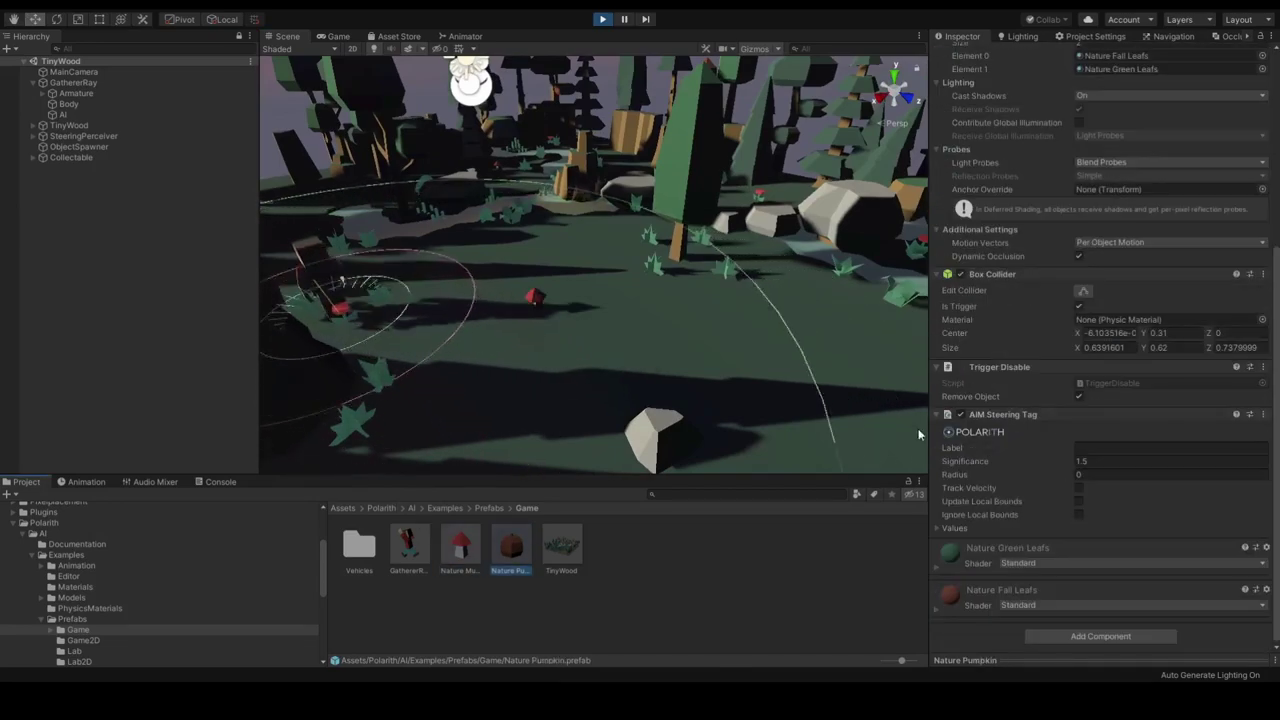
# Follow the gatherer and its steering gizmos through the TinyWood forest, and examine the grey rock with AIM Steering Tags
pyautogui.moveTo(640, 380); pyautogui.dragTo(680, 463, button='right')
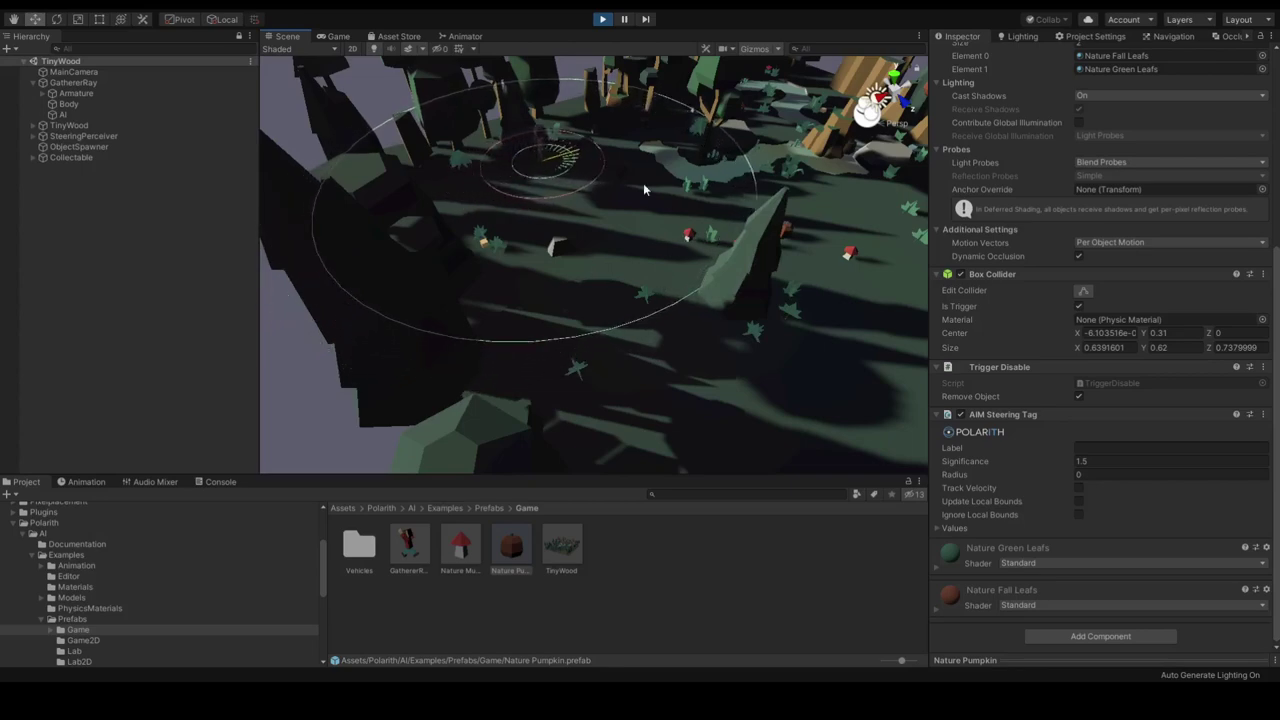
pyautogui.moveTo(643, 183); pyautogui.dragTo(526, 280, button='right')
pyautogui.press('w')
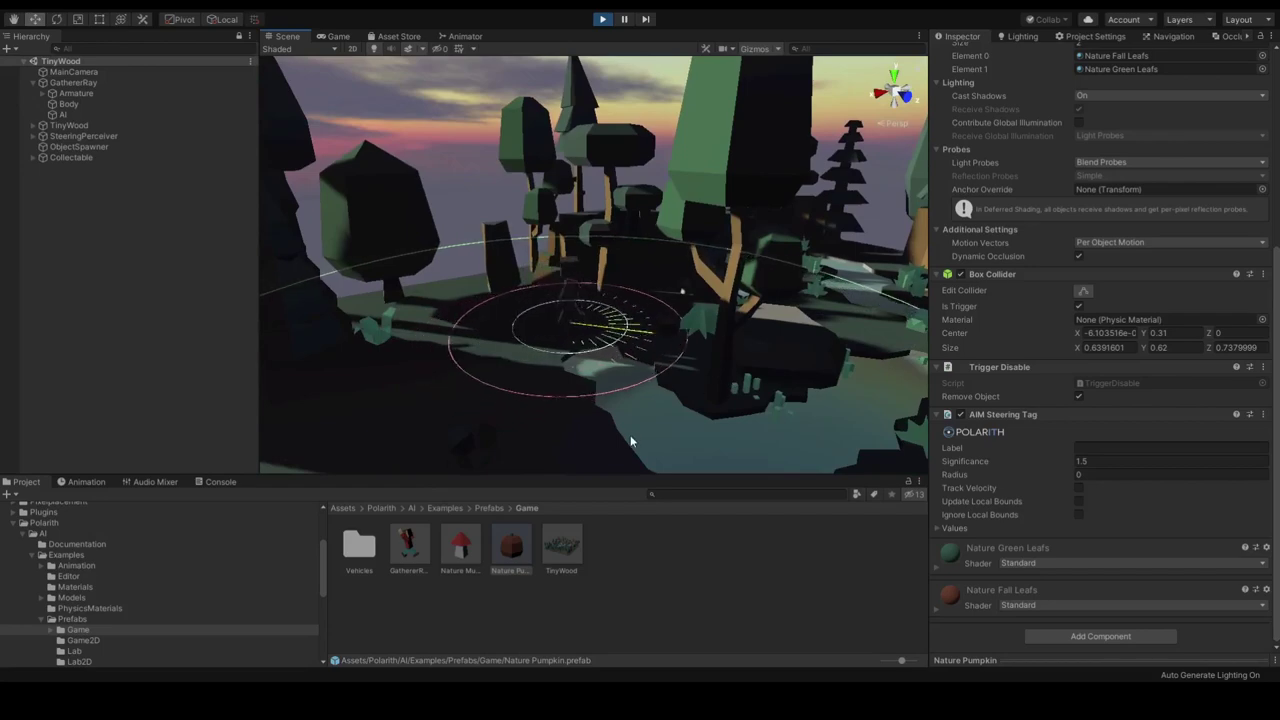
pyautogui.moveTo(593, 300); pyautogui.dragTo(628, 320, button='right')
pyautogui.press('w')
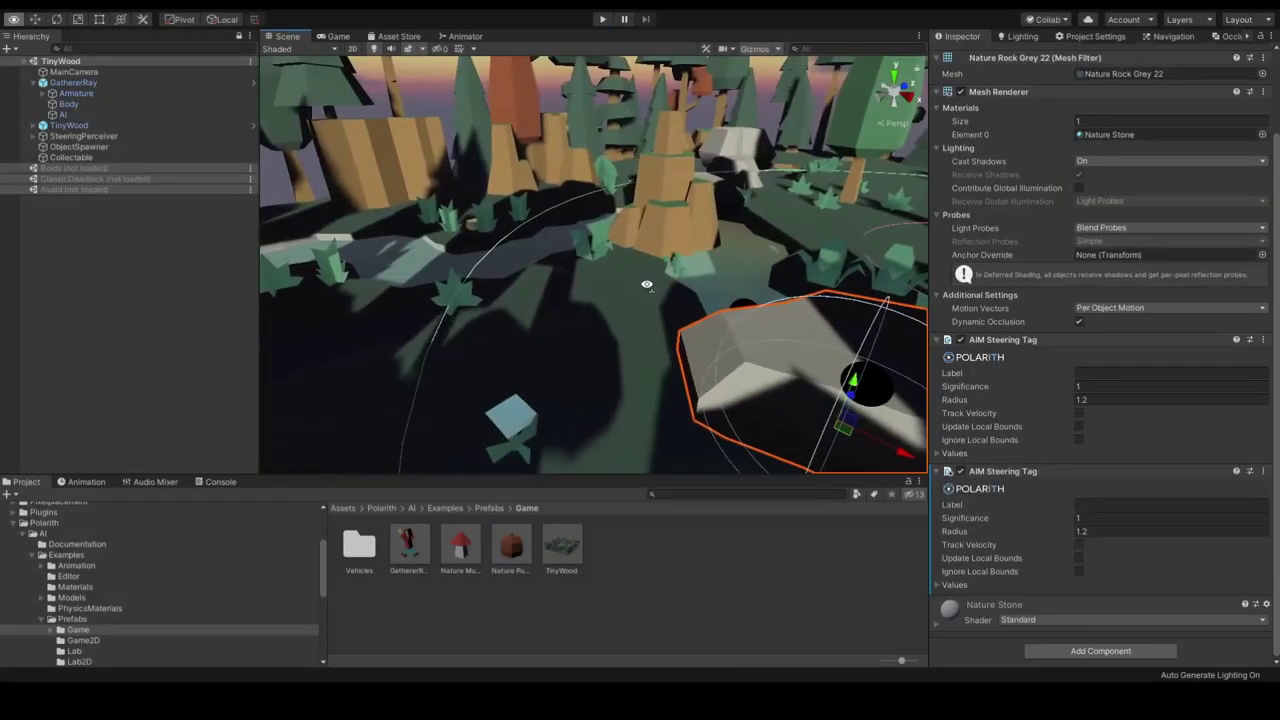
pyautogui.moveTo(647, 285); pyautogui.dragTo(743, 334, button='right')
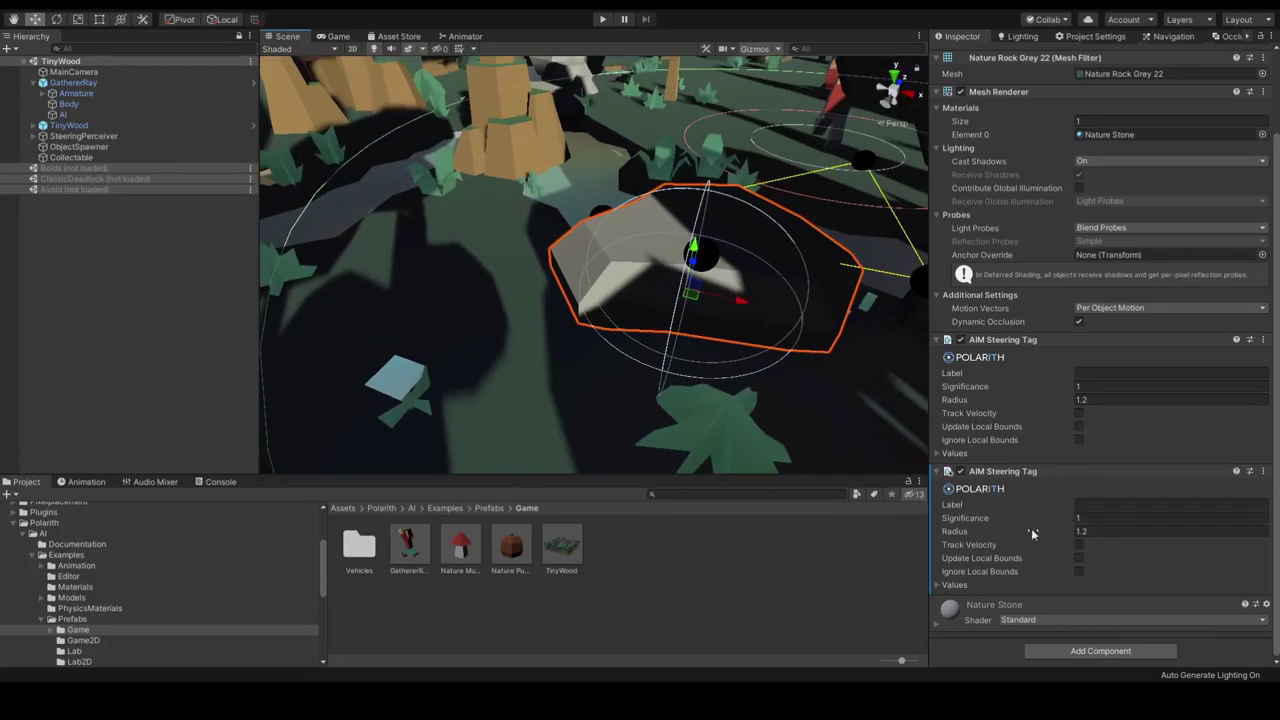
pyautogui.moveTo(740, 295); pyautogui.dragTo(645, 246, button='right')
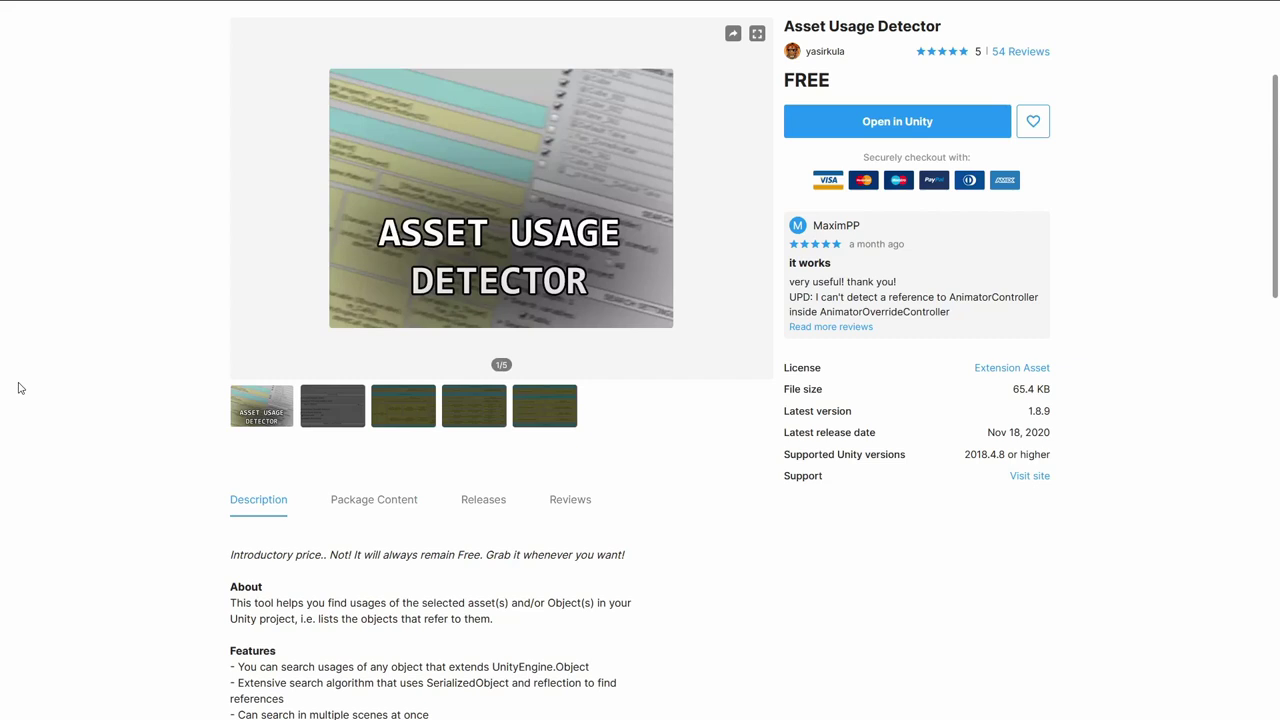
# Read the Asset Usage Detector store page's description and features, and view its second preview image
pyautogui.scroll(-2, 168, 385)
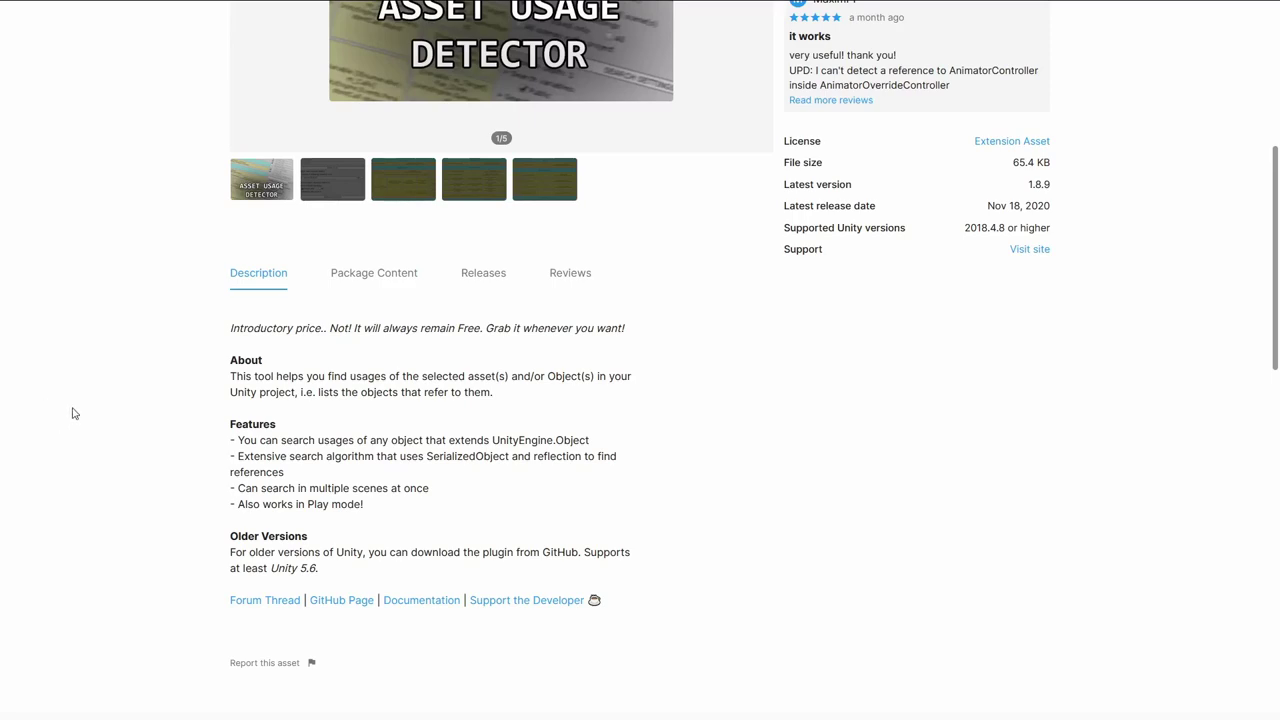
pyautogui.scroll(2, 72, 413)
pyautogui.scroll(-2, 72, 413)
pyautogui.scroll(2, 150, 490)
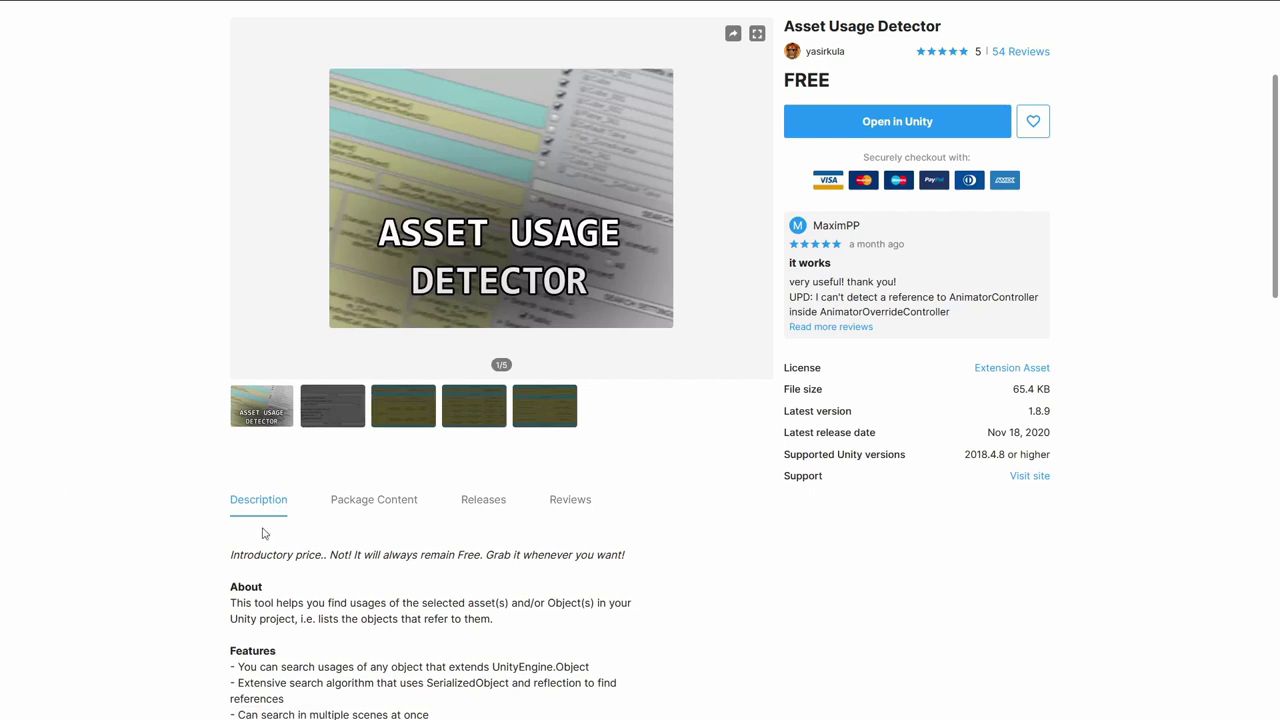
pyautogui.click(331, 425)
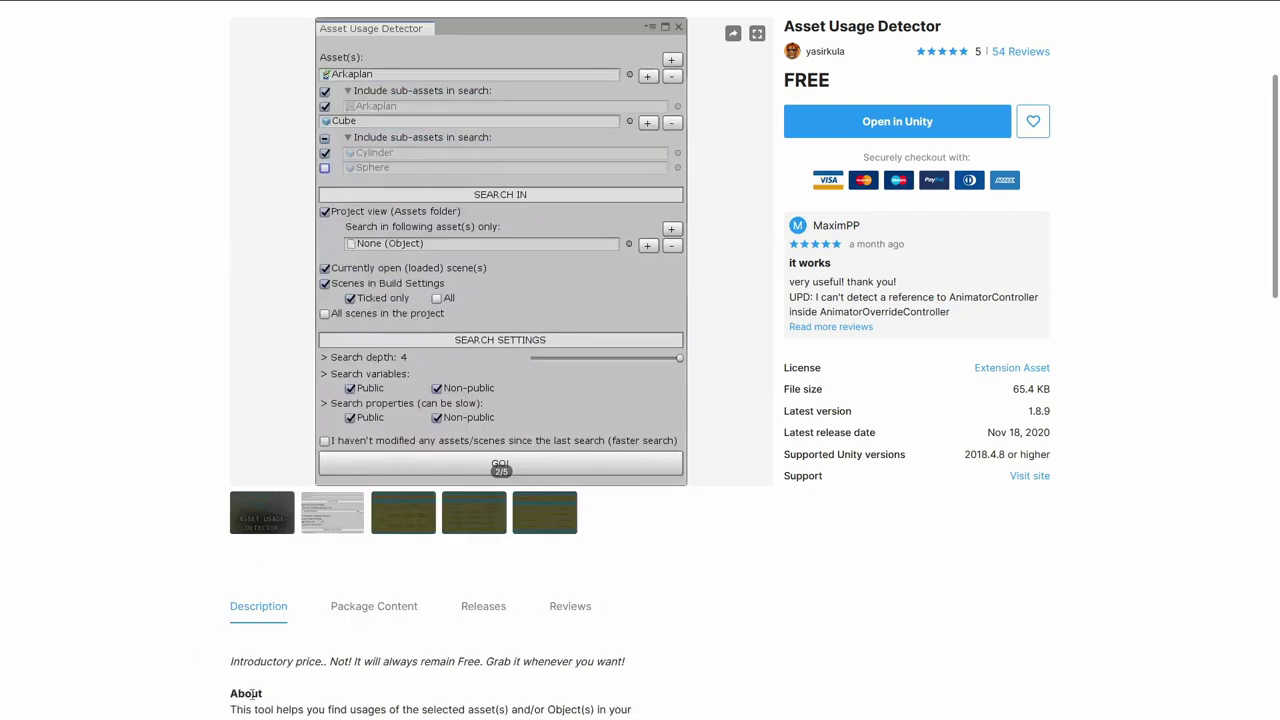
# View the second and third preview images of the Asset Usage Detector page
pyautogui.click(400, 510)
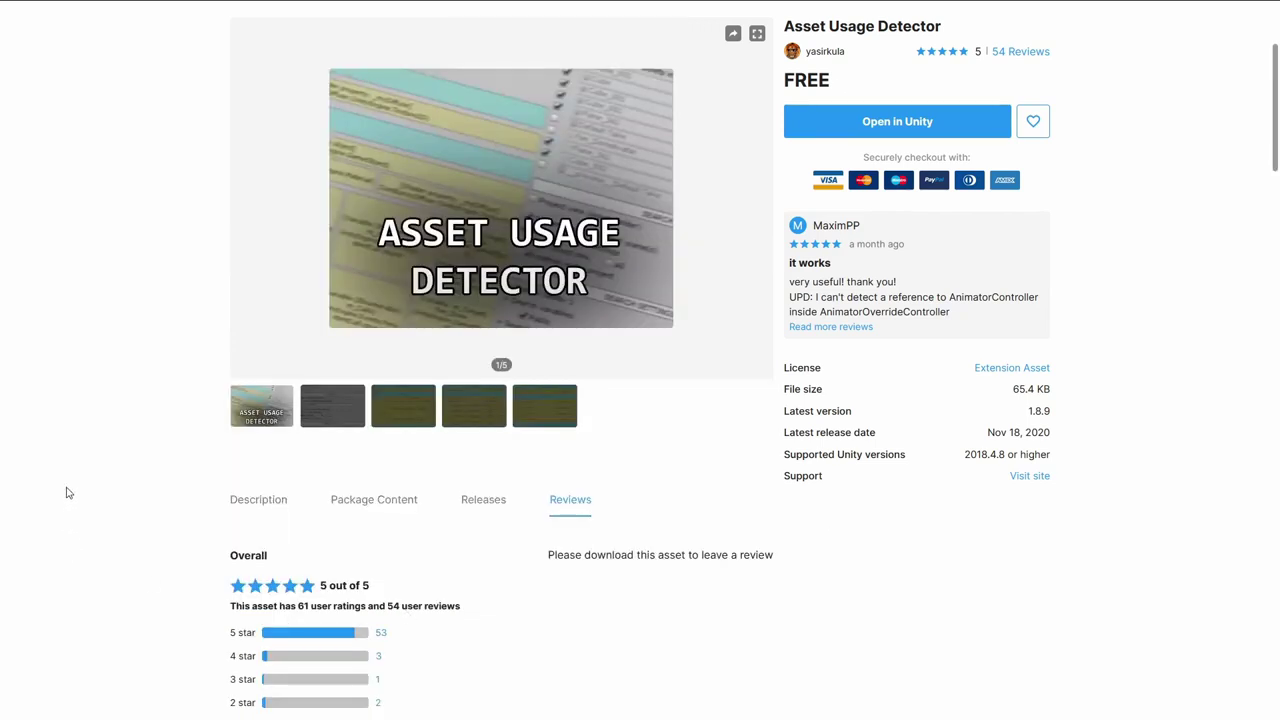
pyautogui.click(349, 423)
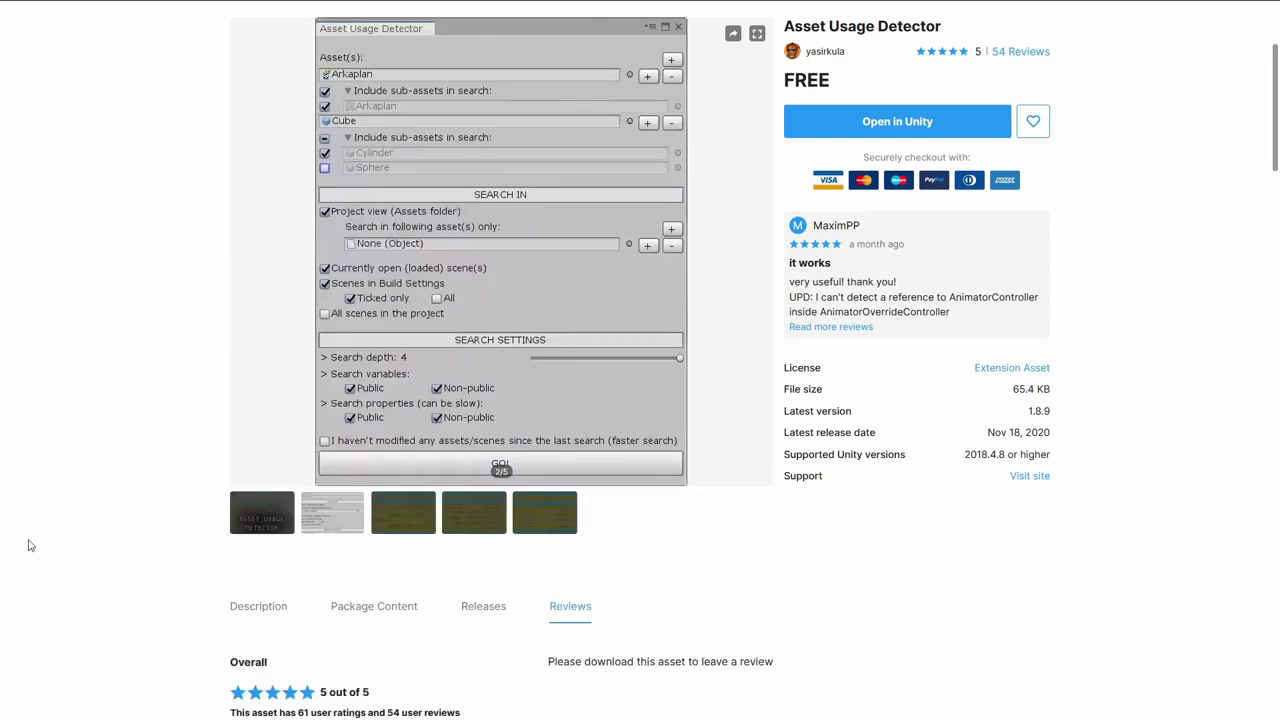
pyautogui.click(404, 520)
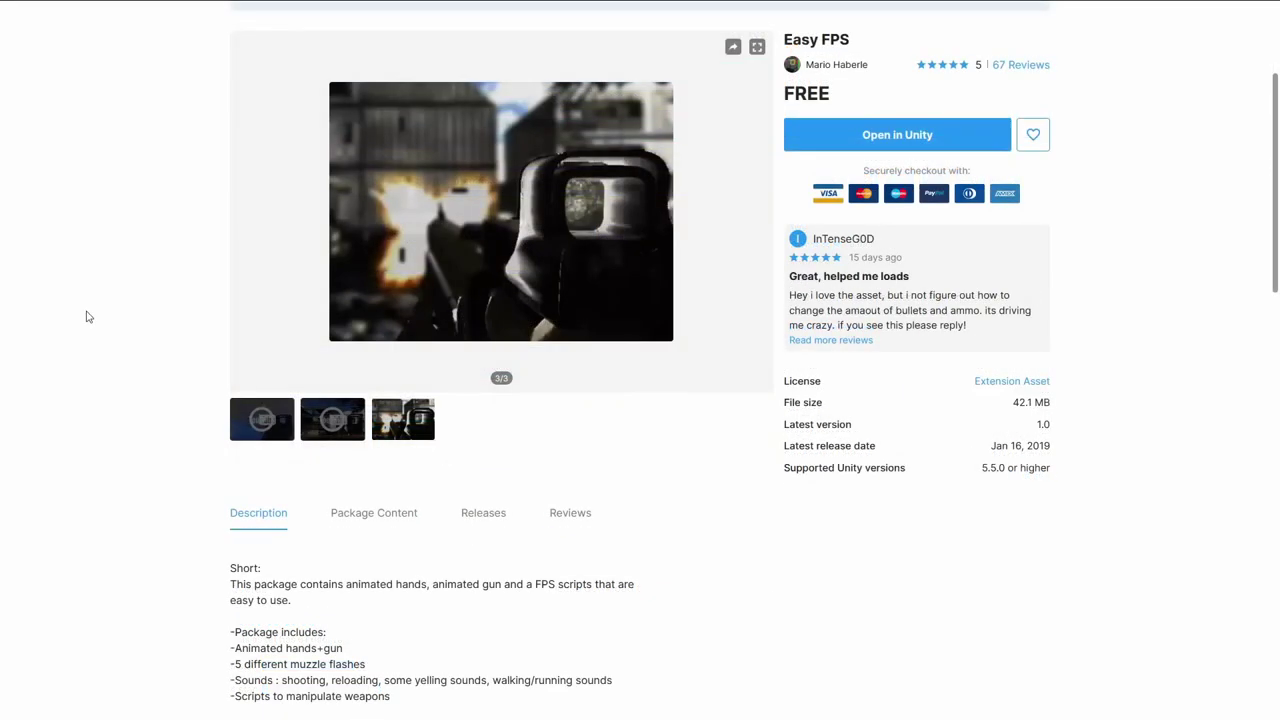
# Read the Easy FPS description, then examine the Player's movement, mouse look and gun inventory scripts and the Bullet prefab in Unity
pyautogui.scroll(-2, 86, 317)
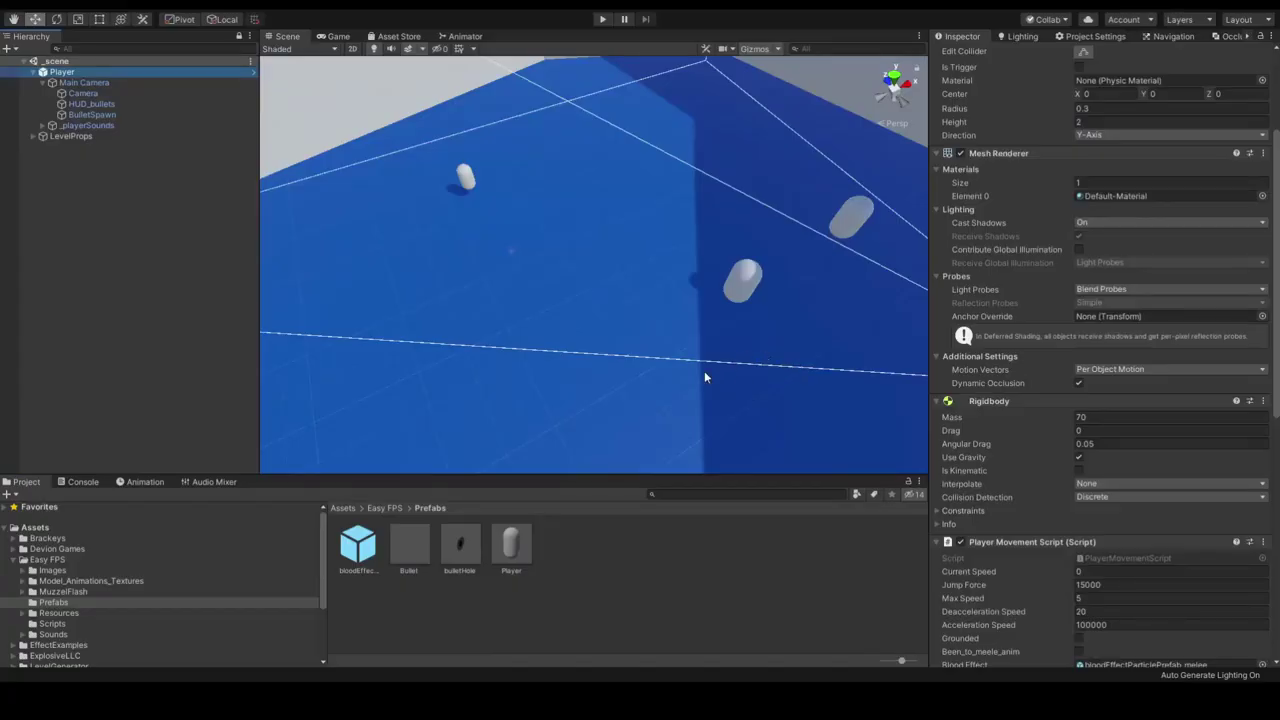
pyautogui.scroll(-10, 1170, 318)
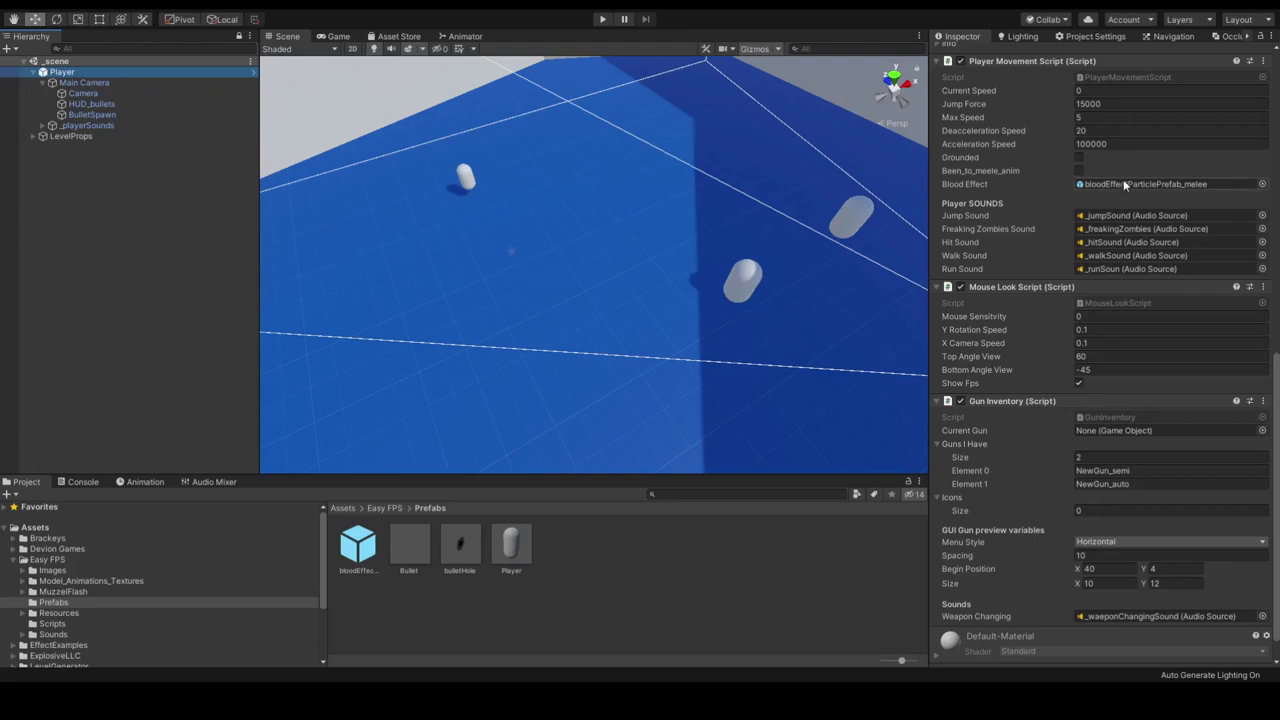
pyautogui.scroll(3, 1051, 230)
pyautogui.scroll(3, 1000, 364)
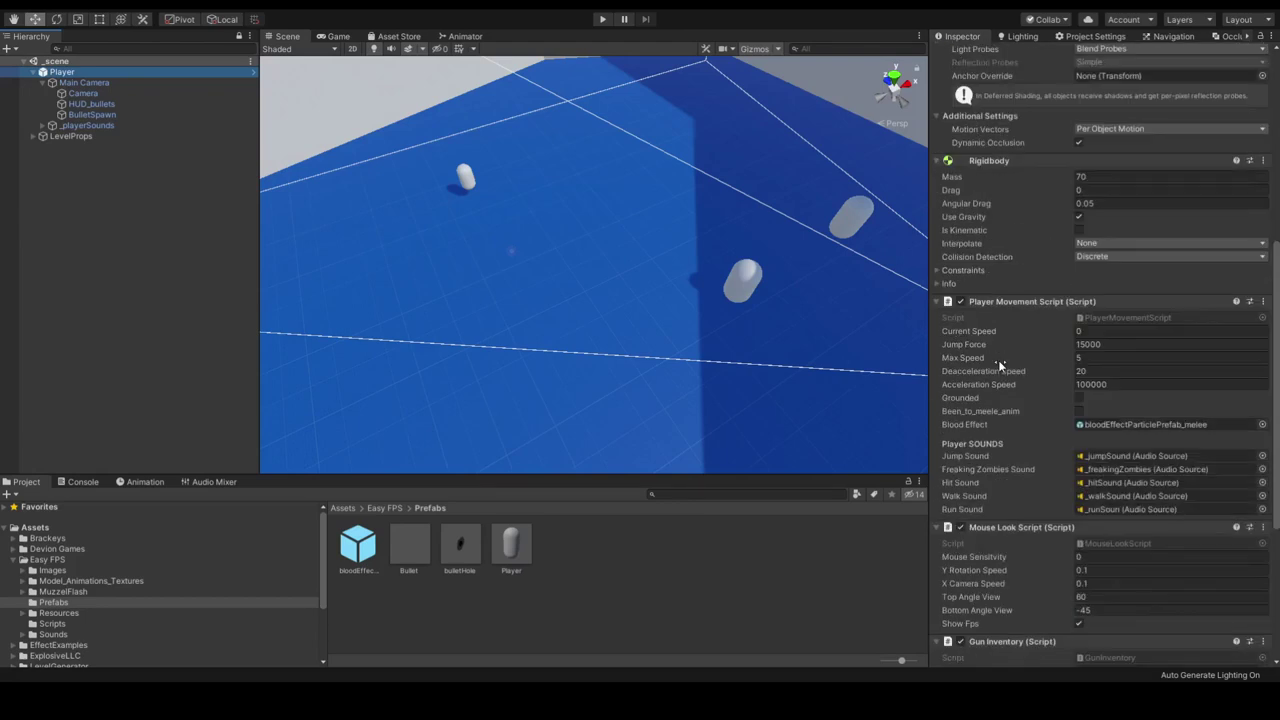
pyautogui.click(408, 545)
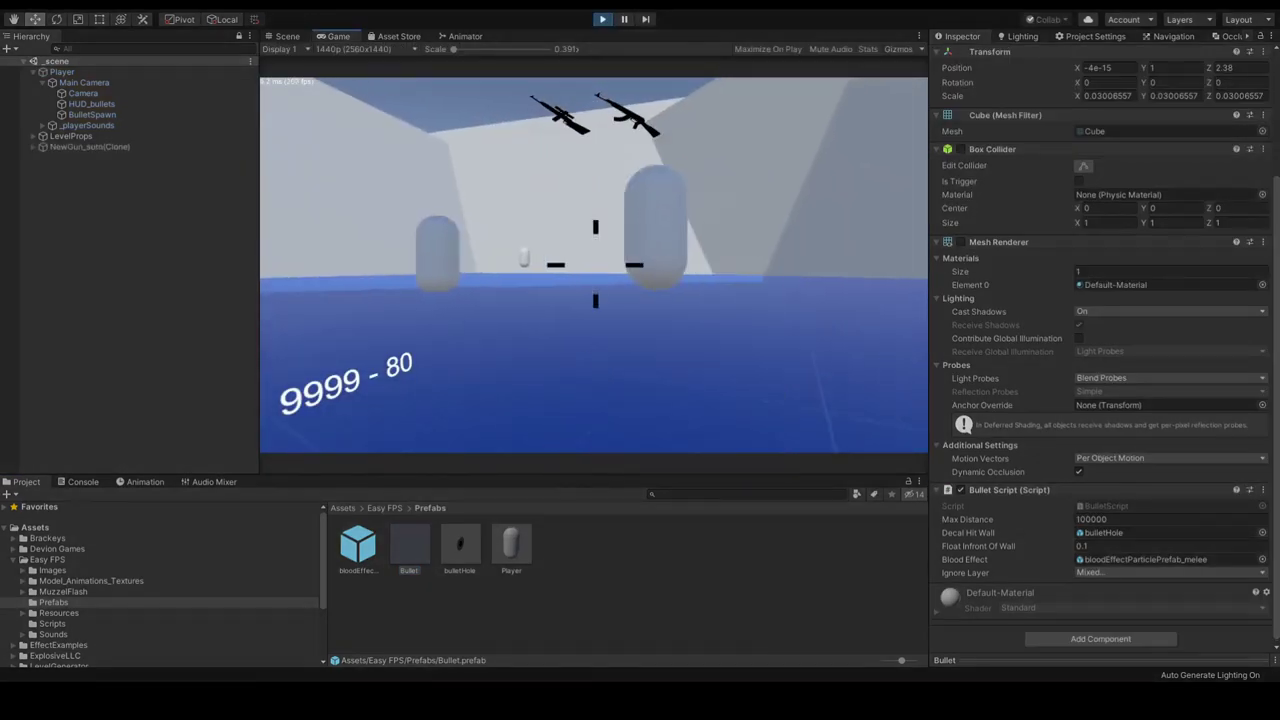
# Try out the Easy FPS demo by moving among the capsules, aiming down the sights and firing the guns
pyautogui.press('w')
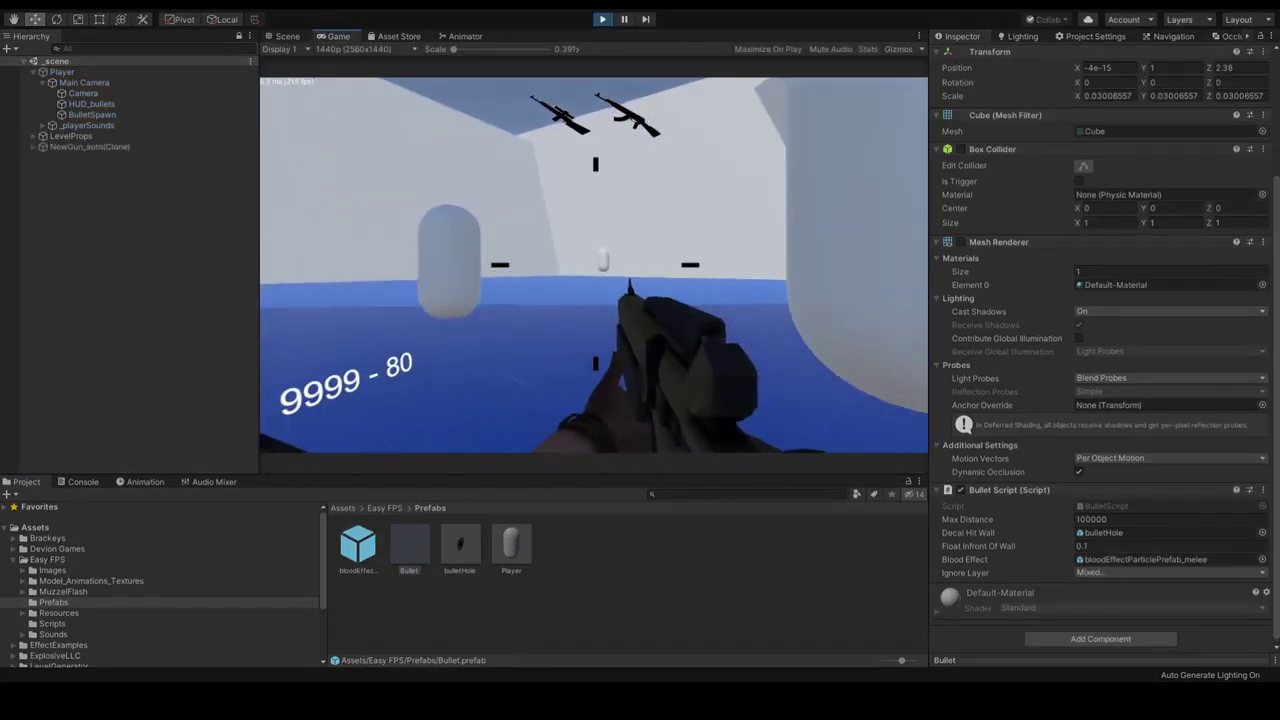
pyautogui.press('a')
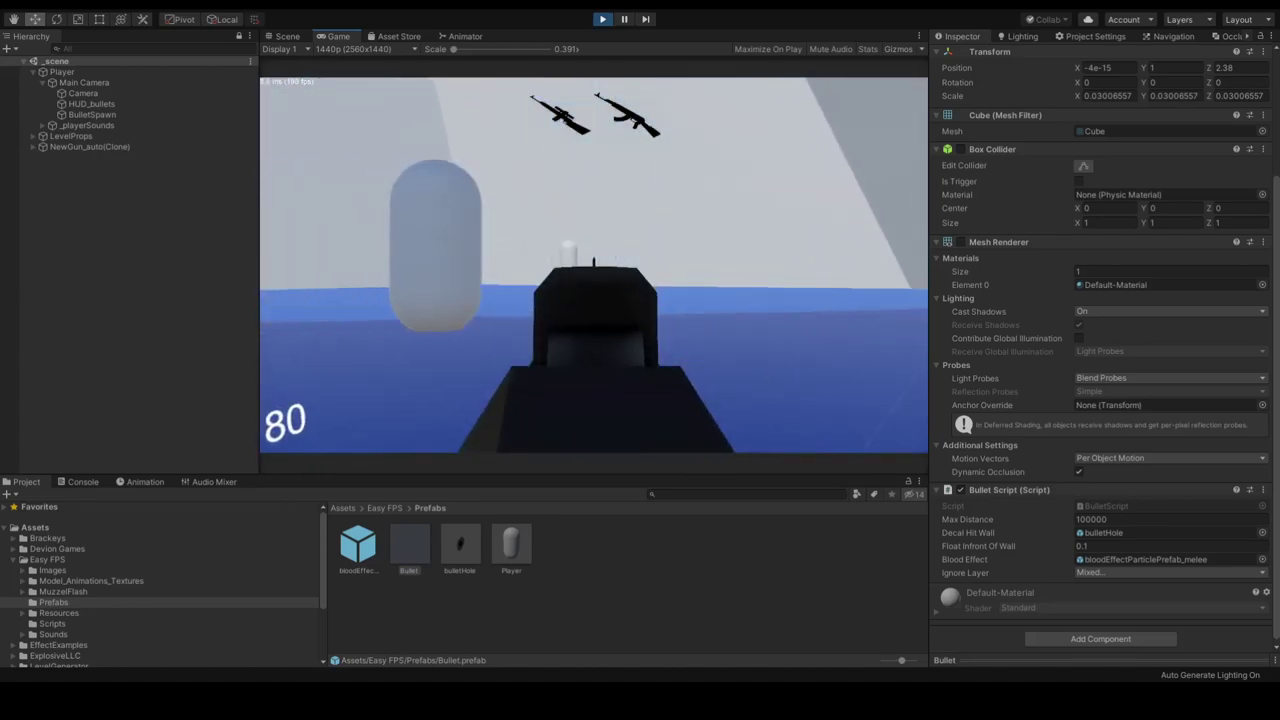
pyautogui.press('a')
pyautogui.click(595, 264)
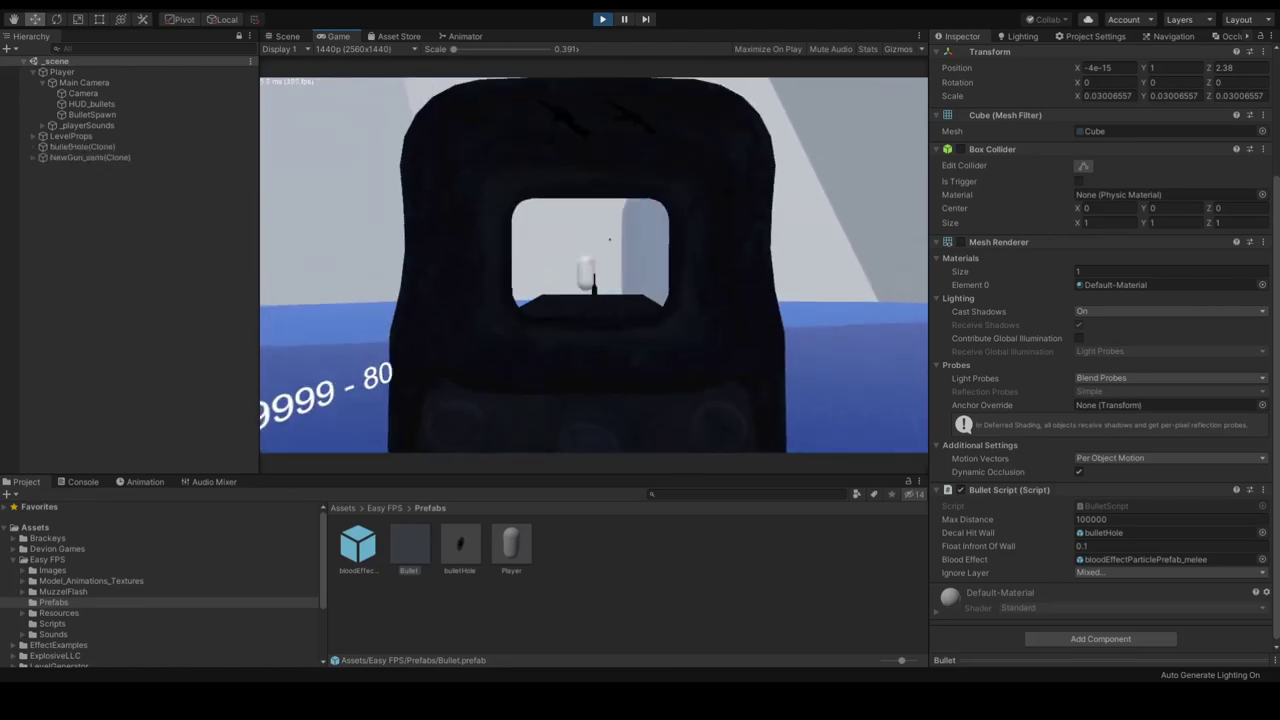
pyautogui.click(594, 264)
pyautogui.click(594, 264)
pyautogui.click(594, 264)
pyautogui.click(594, 264)
pyautogui.click(594, 264)
pyautogui.click(594, 264)
pyautogui.click(594, 264)
pyautogui.click(594, 264)
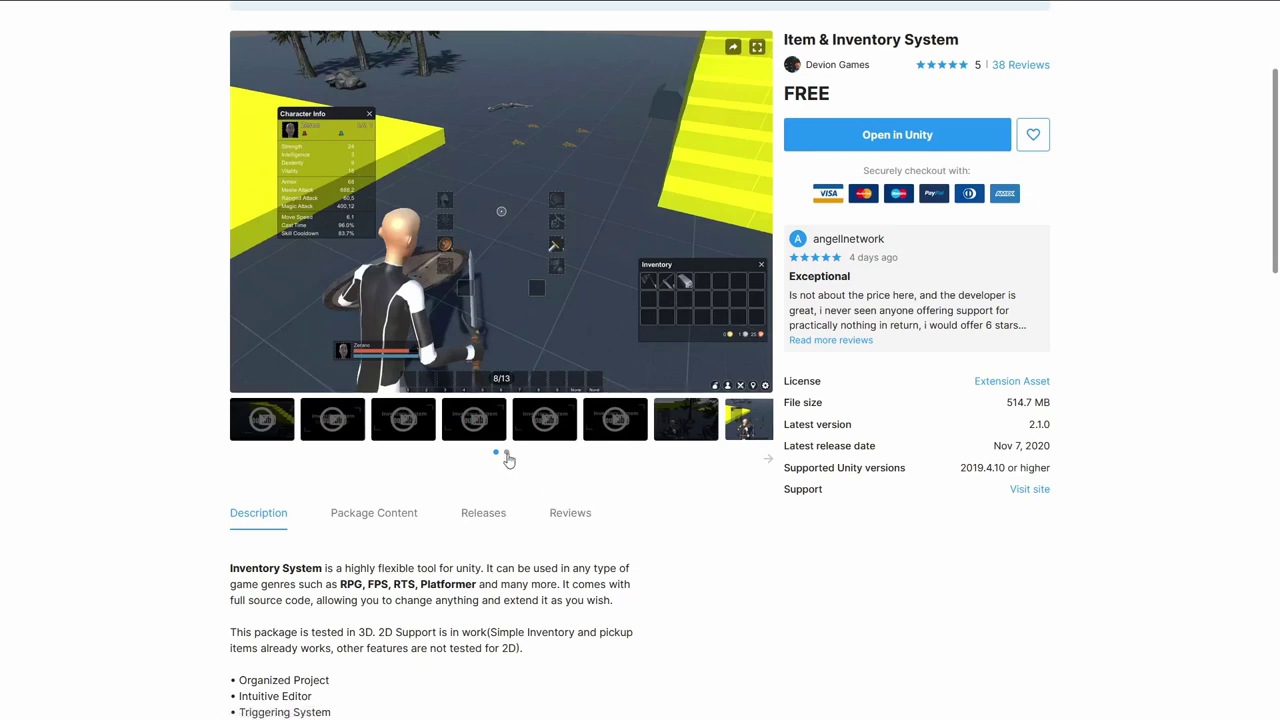
# Look through the later preview images of the Item & Inventory System, up to the formula graph, and read its description
pyautogui.click(507, 456)
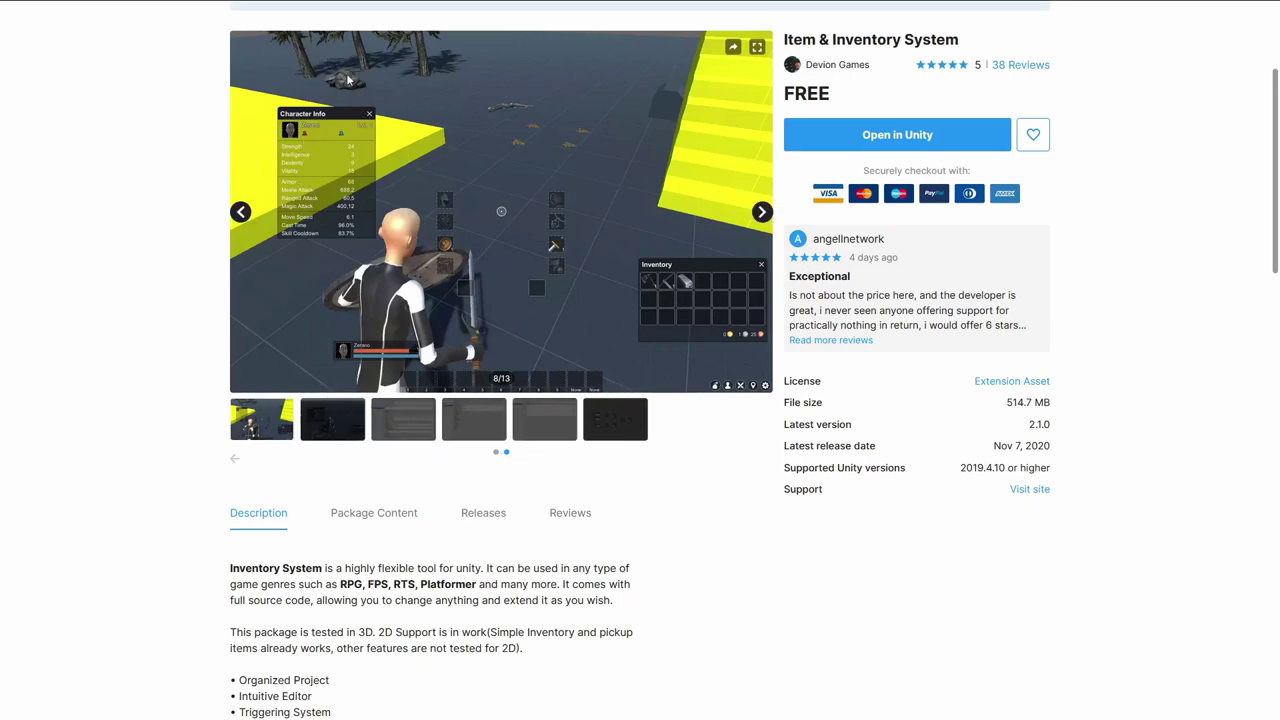
pyautogui.click(344, 410)
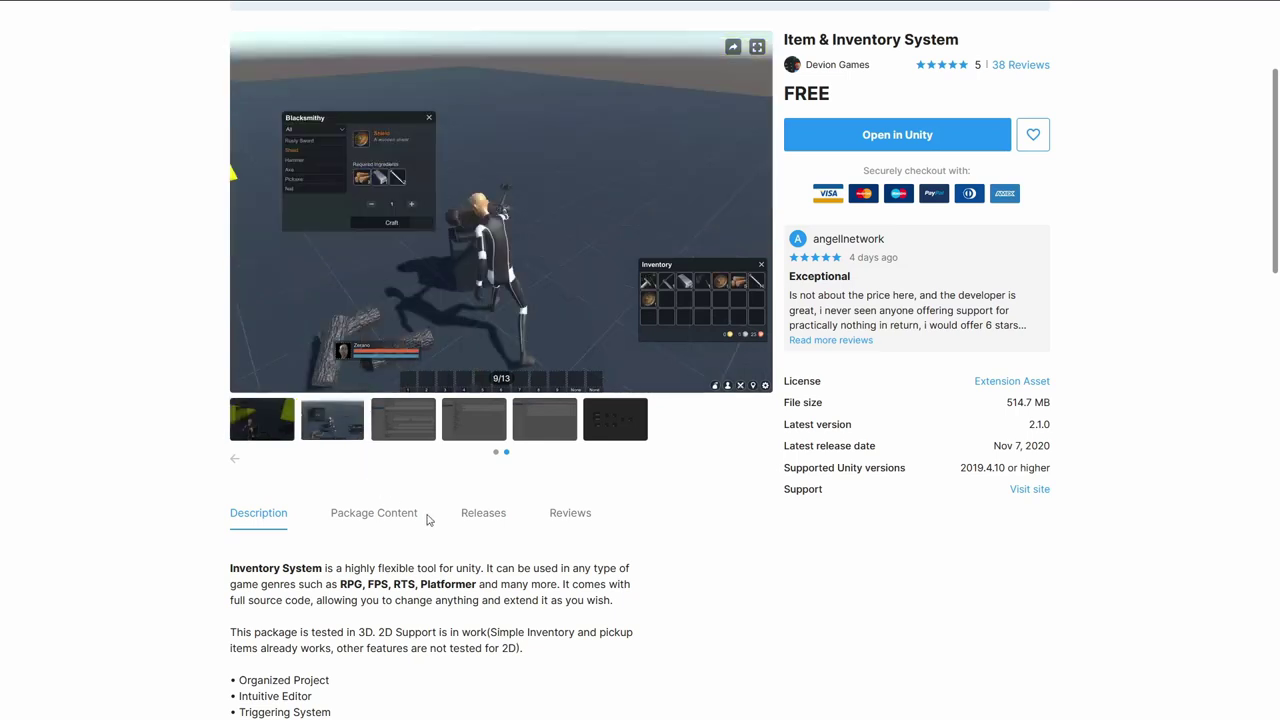
pyautogui.click(398, 437)
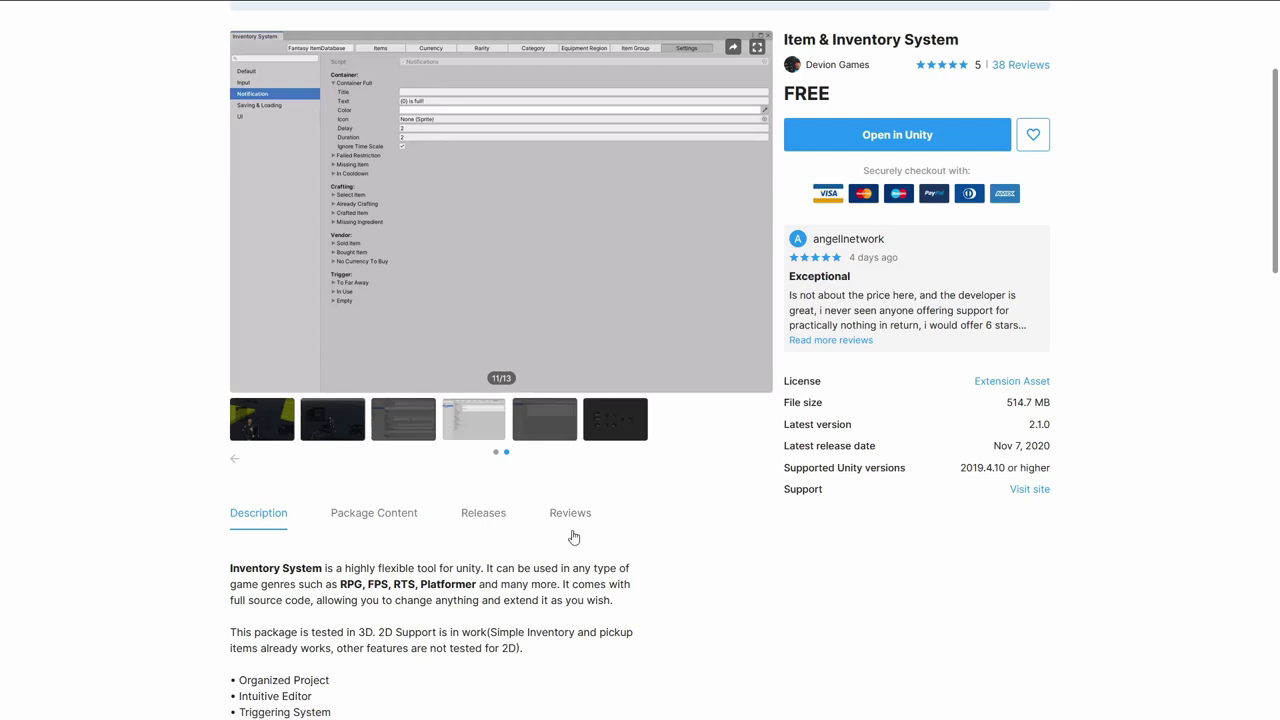
pyautogui.click(546, 437)
pyautogui.click(606, 430)
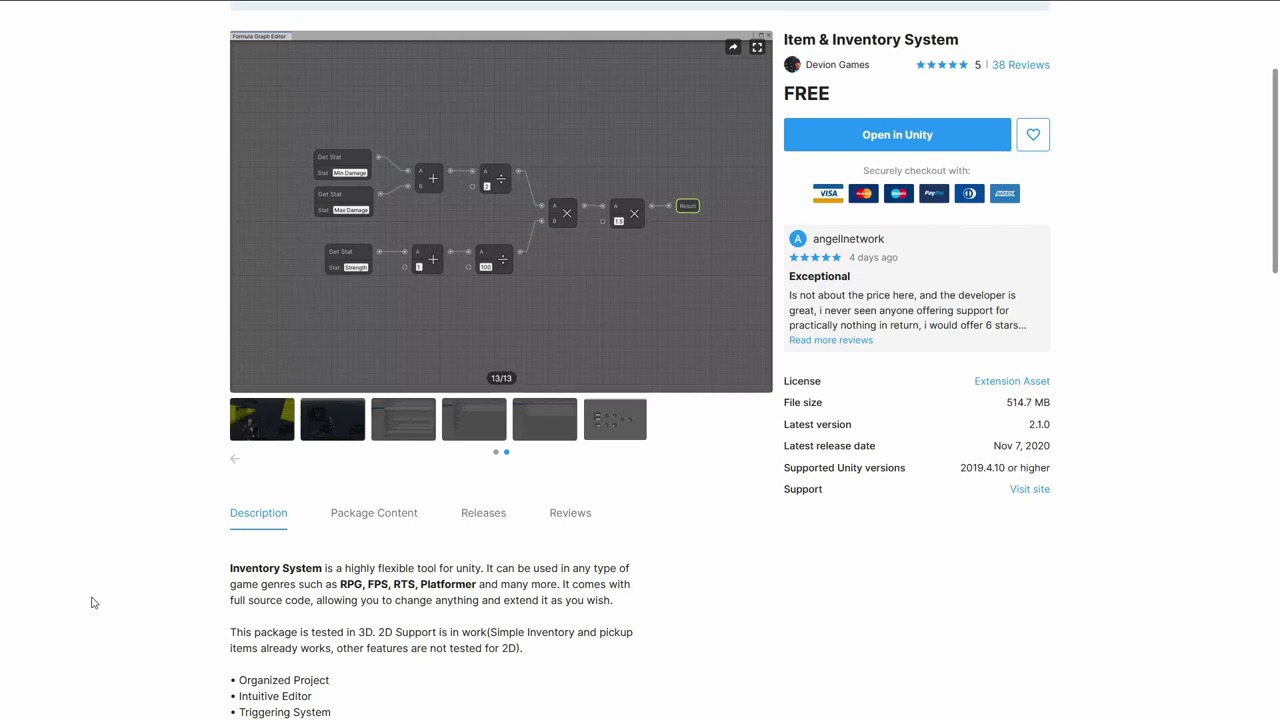
pyautogui.scroll(-5, 213, 201)
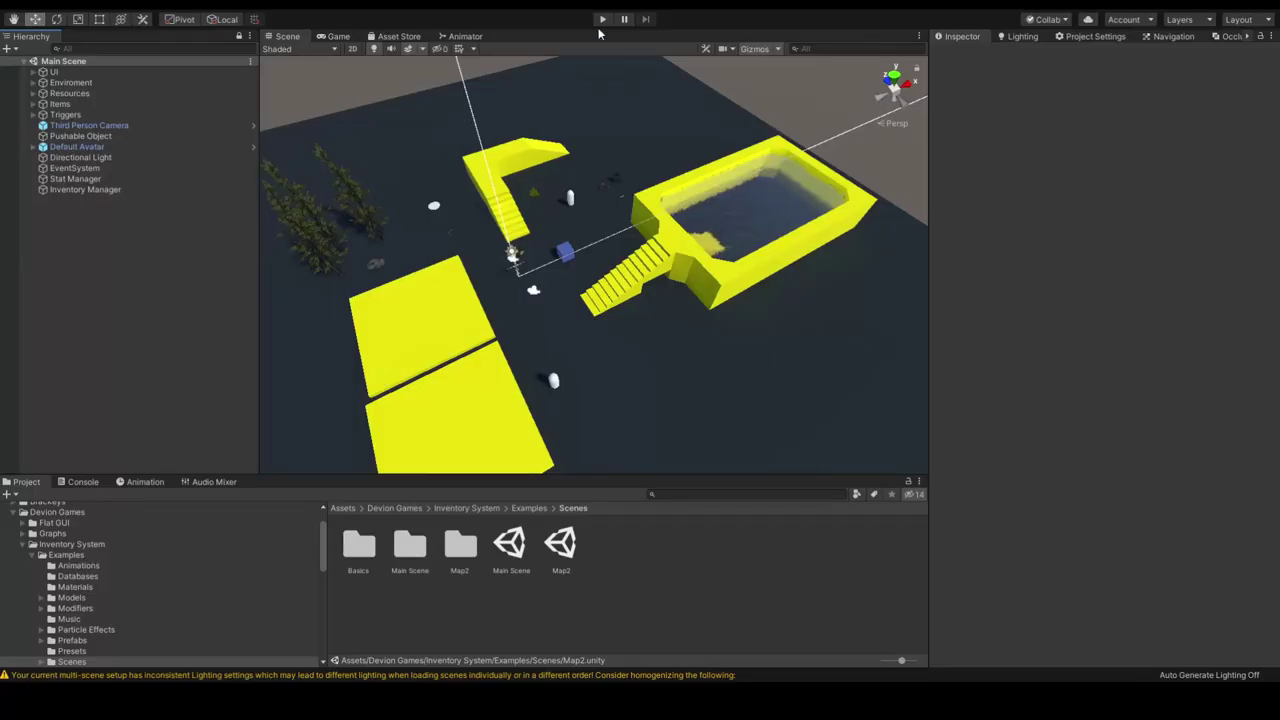
# Run the Inventory System's Main Scene and pick up the shield and the coins from the ground
pyautogui.click(602, 20)
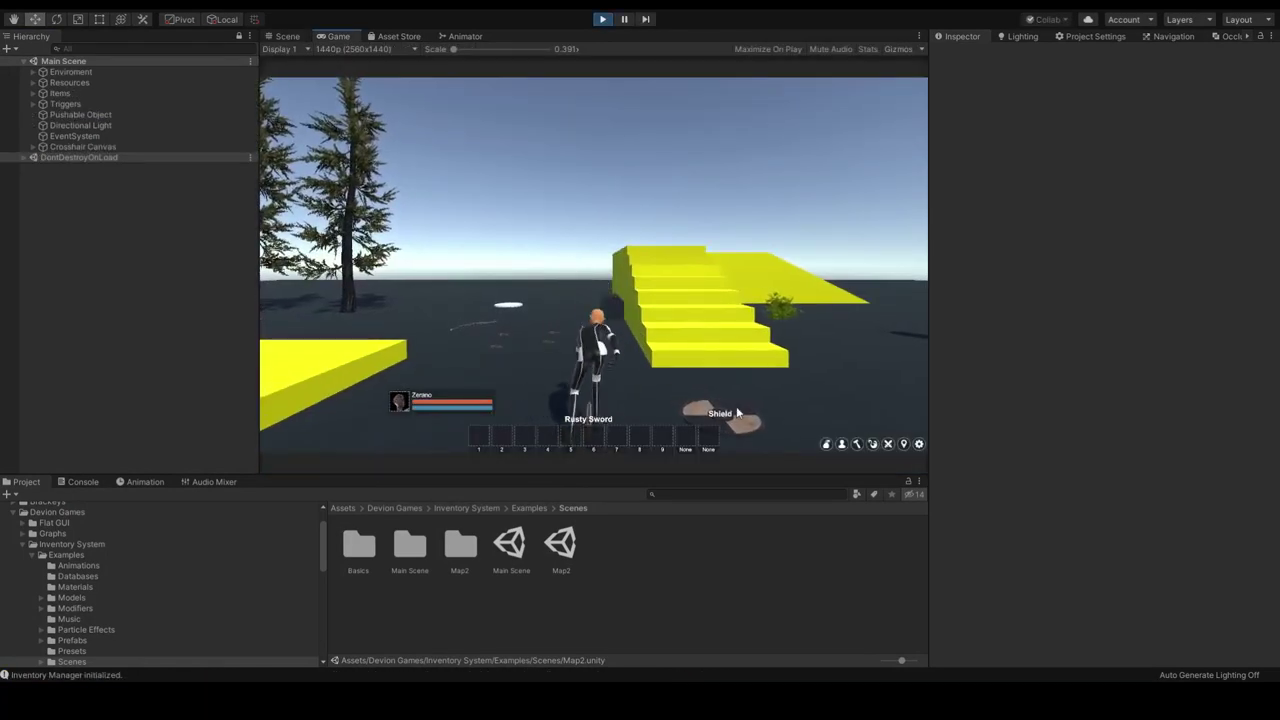
pyautogui.click(737, 410)
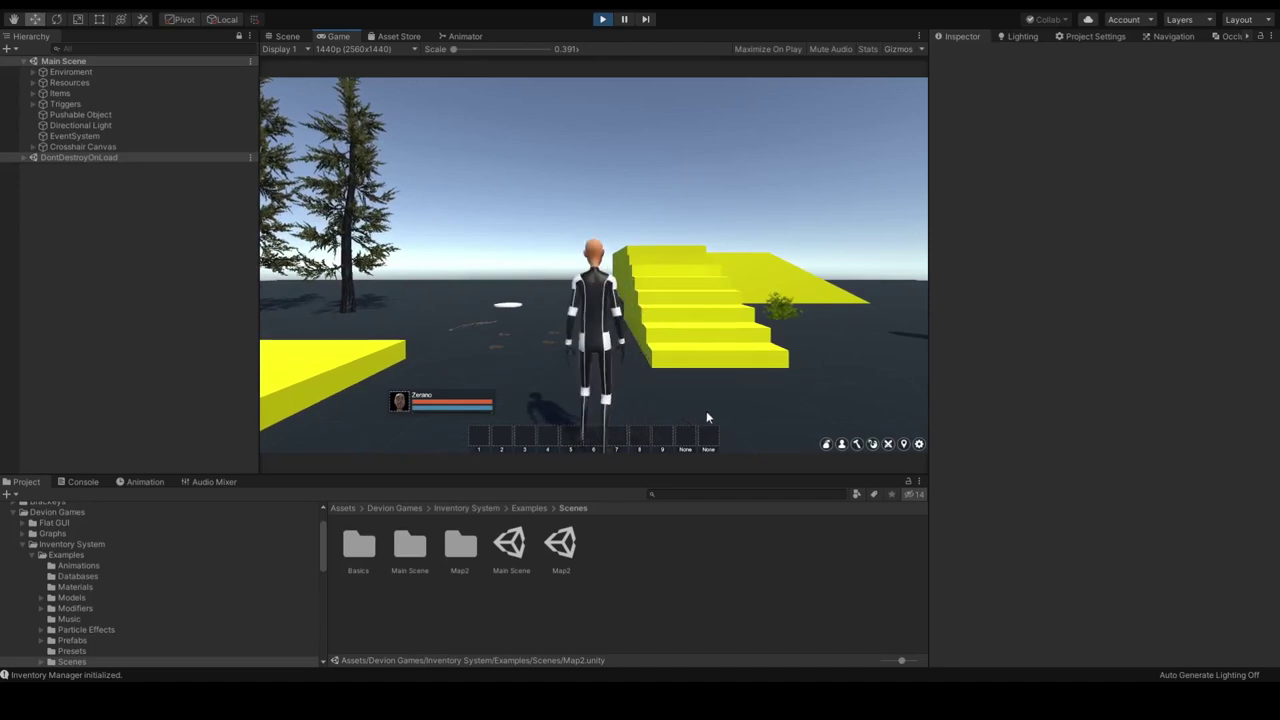
pyautogui.press('w')
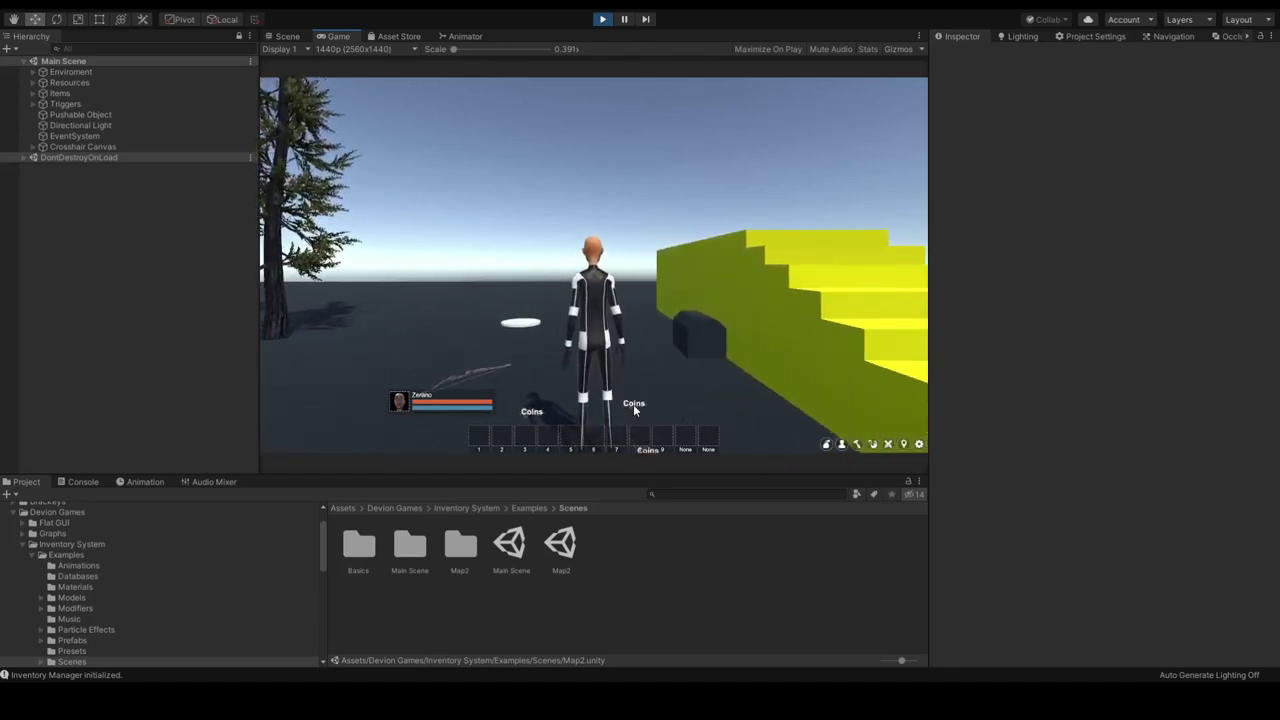
pyautogui.click(634, 406)
pyautogui.click(541, 411)
# Walk to the white teleporter pad, travel to the second listed destination and close the Teleporter window
pyautogui.press('w')
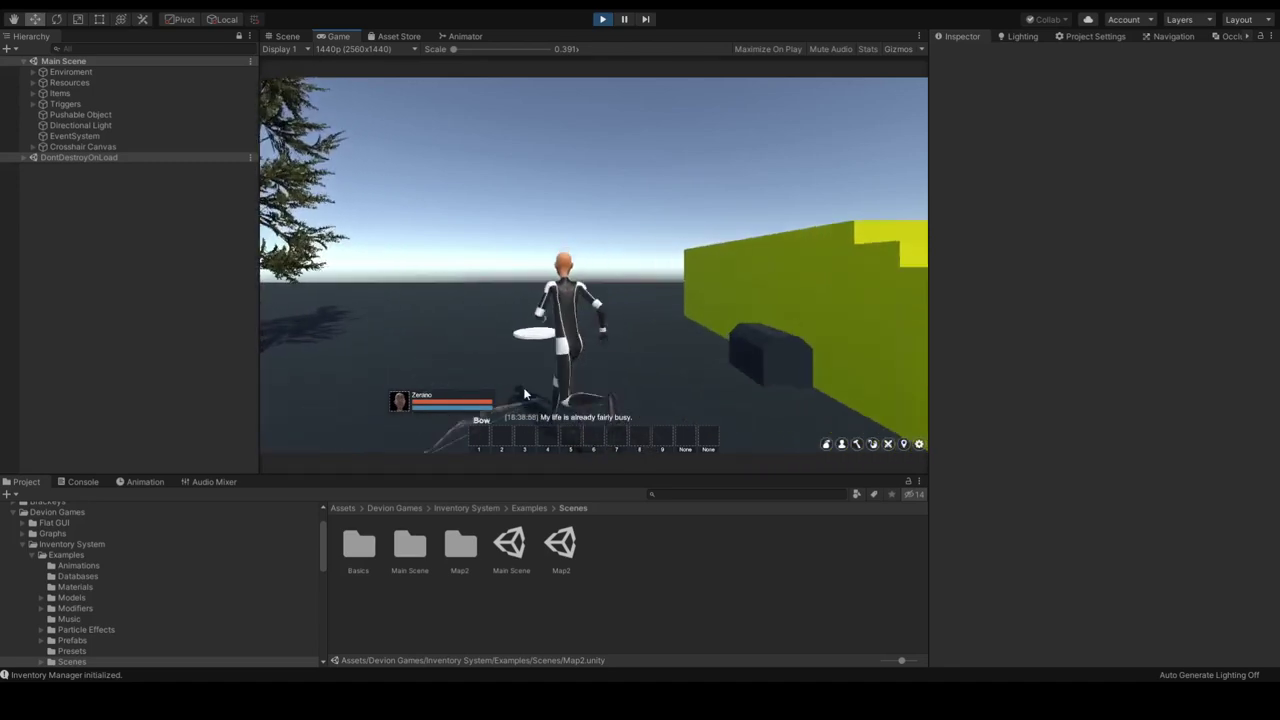
pyautogui.click(697, 405)
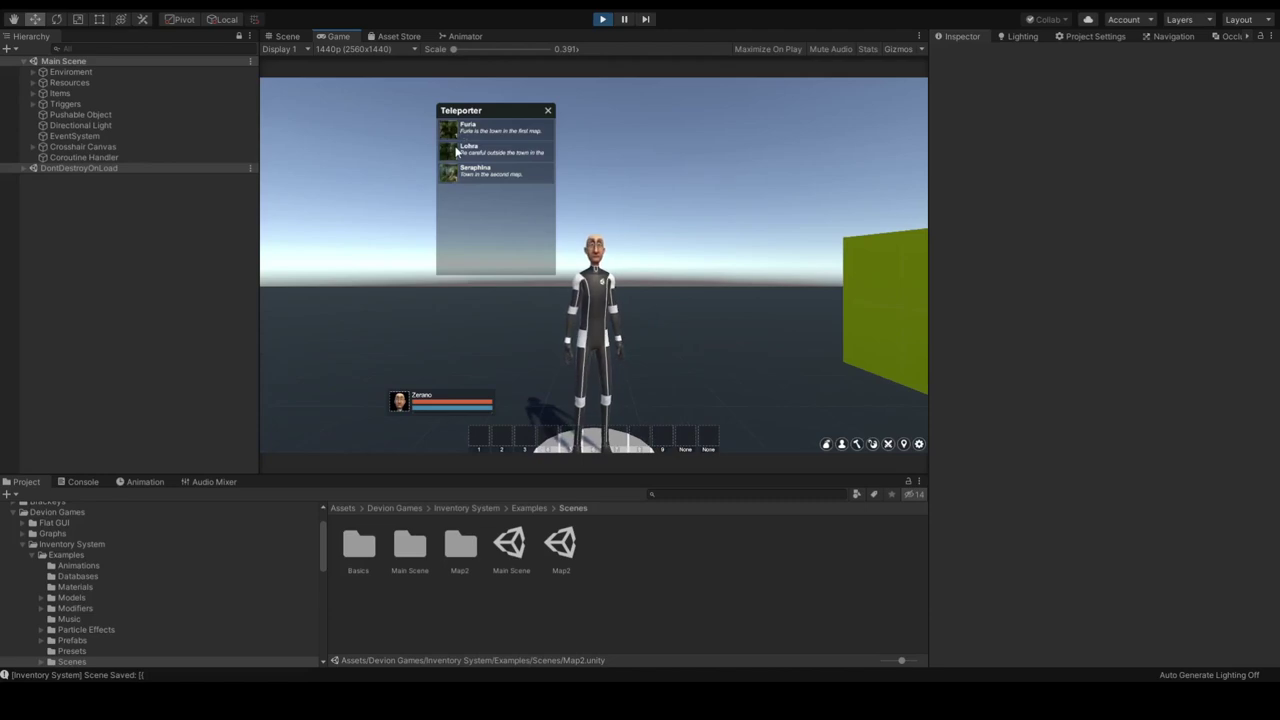
pyautogui.click(457, 151)
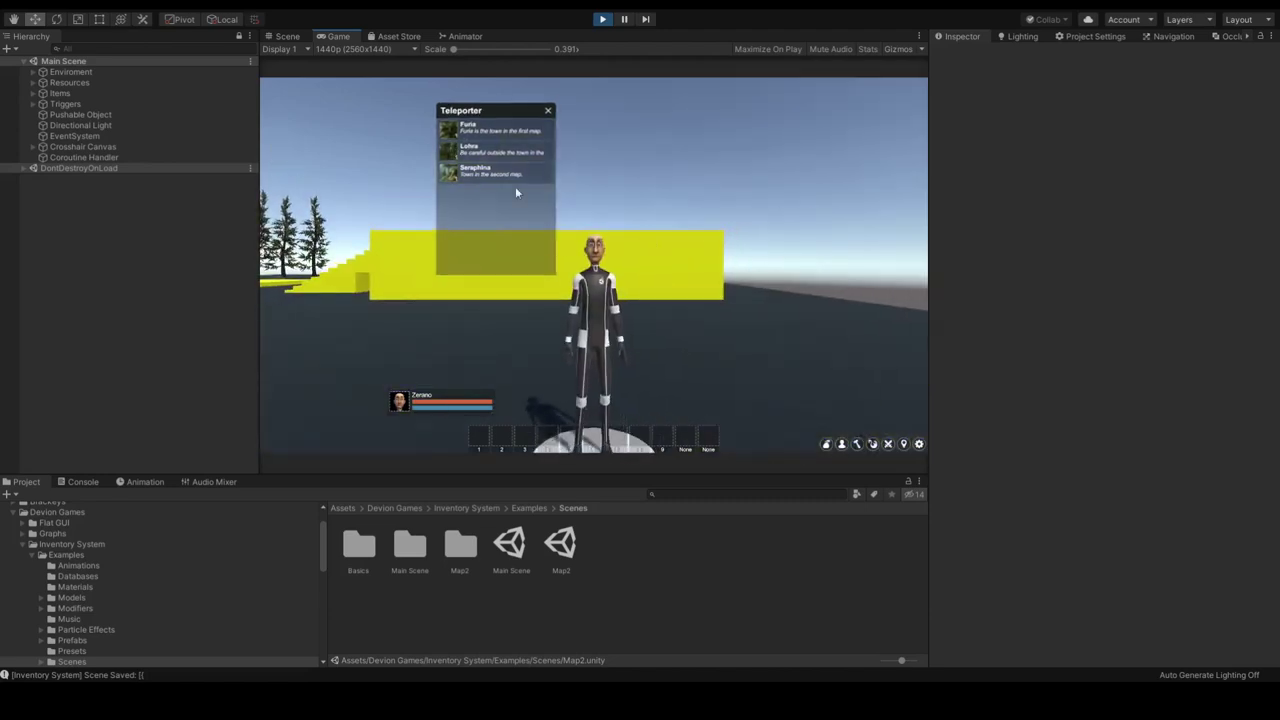
pyautogui.click(547, 111)
# Assign the fourth and fifth inventory items to hotbar slots 1 and 2, and close the inventory
pyautogui.press('i')
pyautogui.press('w')
pyautogui.moveTo(841, 350); pyautogui.dragTo(482, 438)
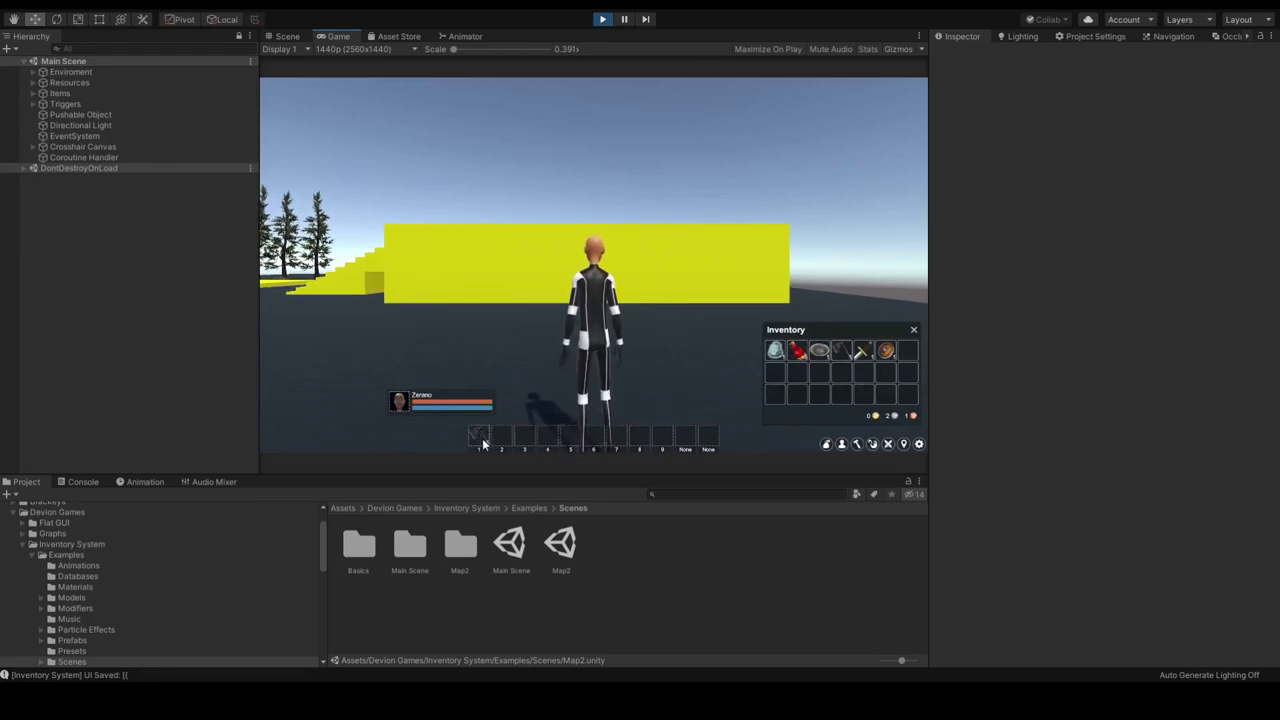
pyautogui.moveTo(863, 350); pyautogui.dragTo(501, 437)
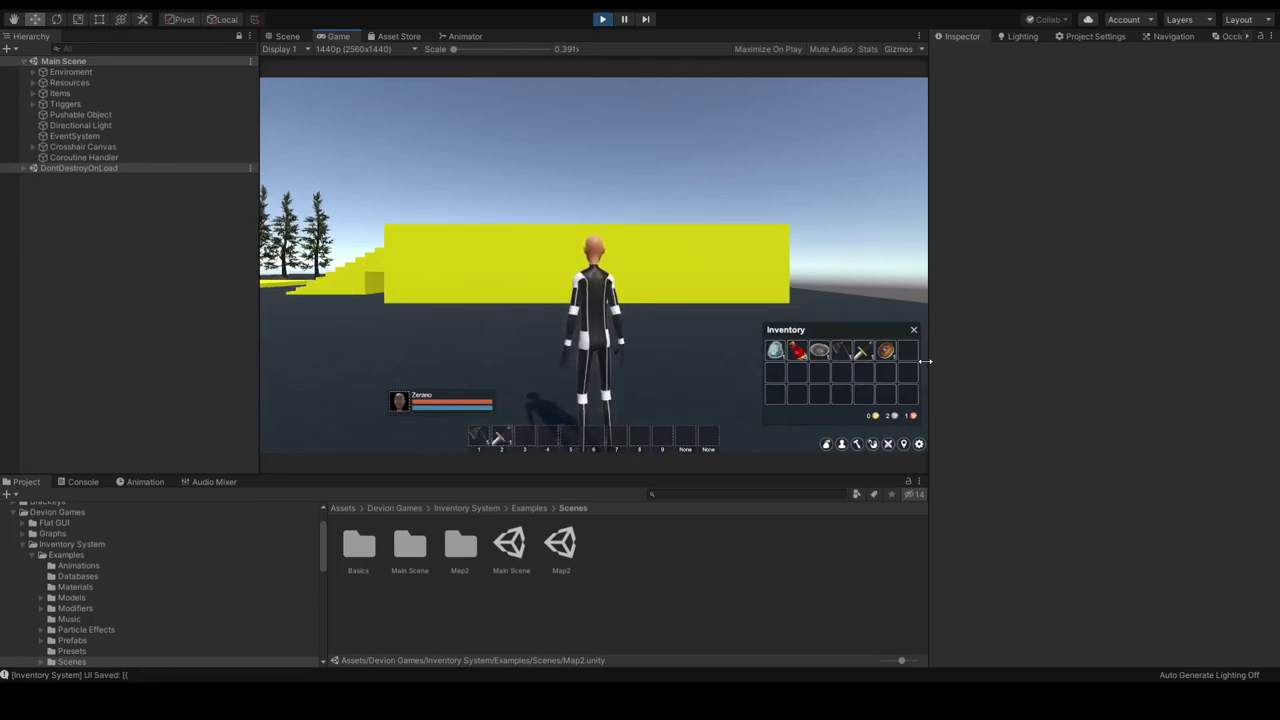
pyautogui.click(913, 330)
# Open the character equipment, equip the Rusty Sword from the hotbar, close Character Info and try out the weapon
pyautogui.click(840, 445)
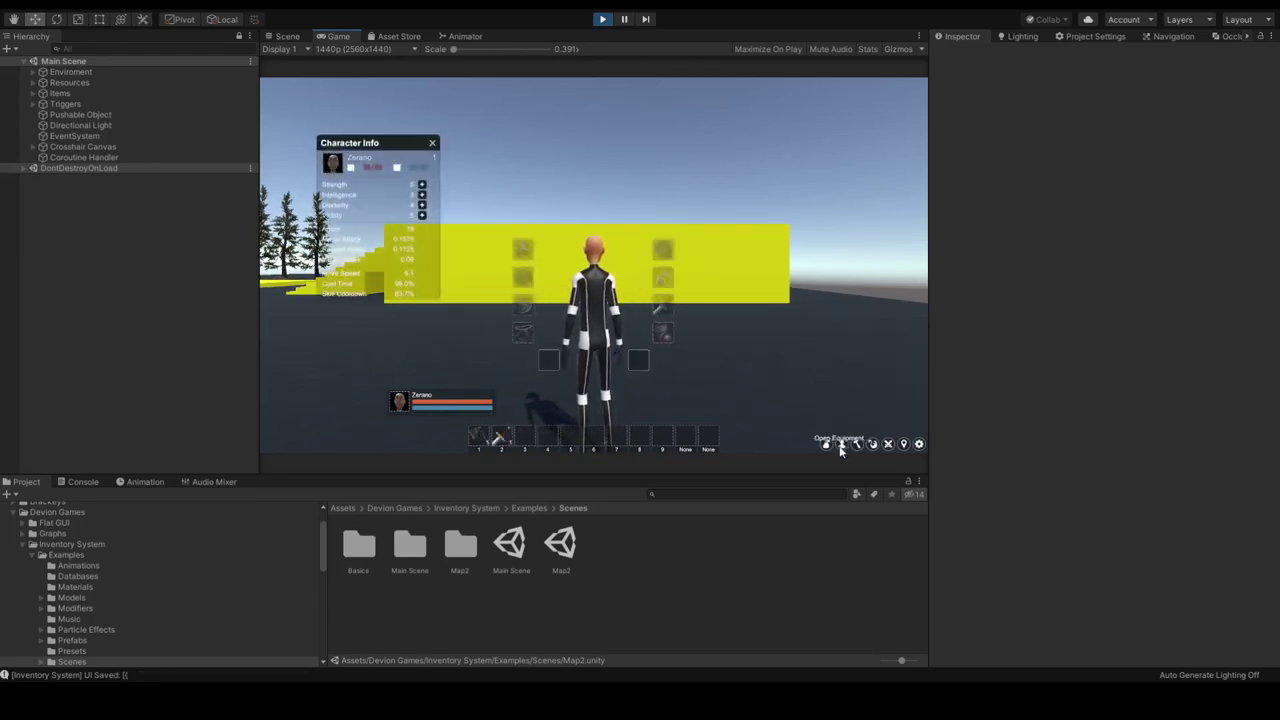
pyautogui.press('1')
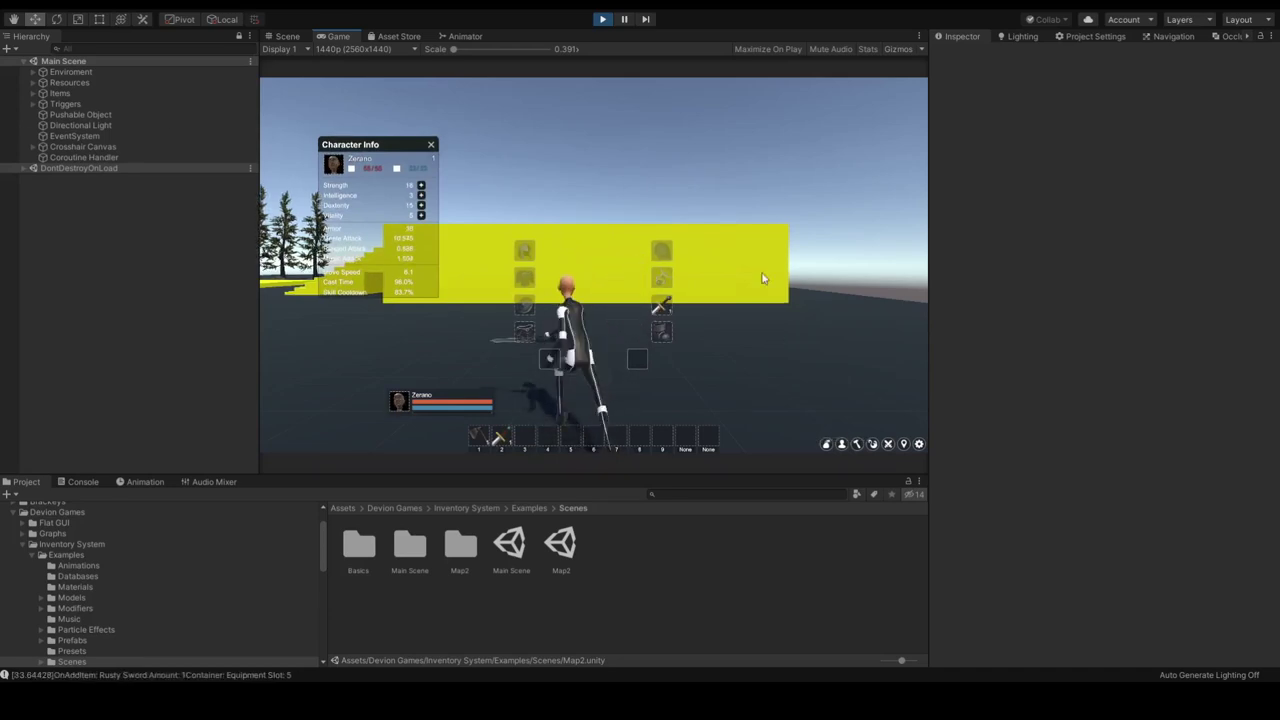
pyautogui.click(431, 144)
pyautogui.press('w')
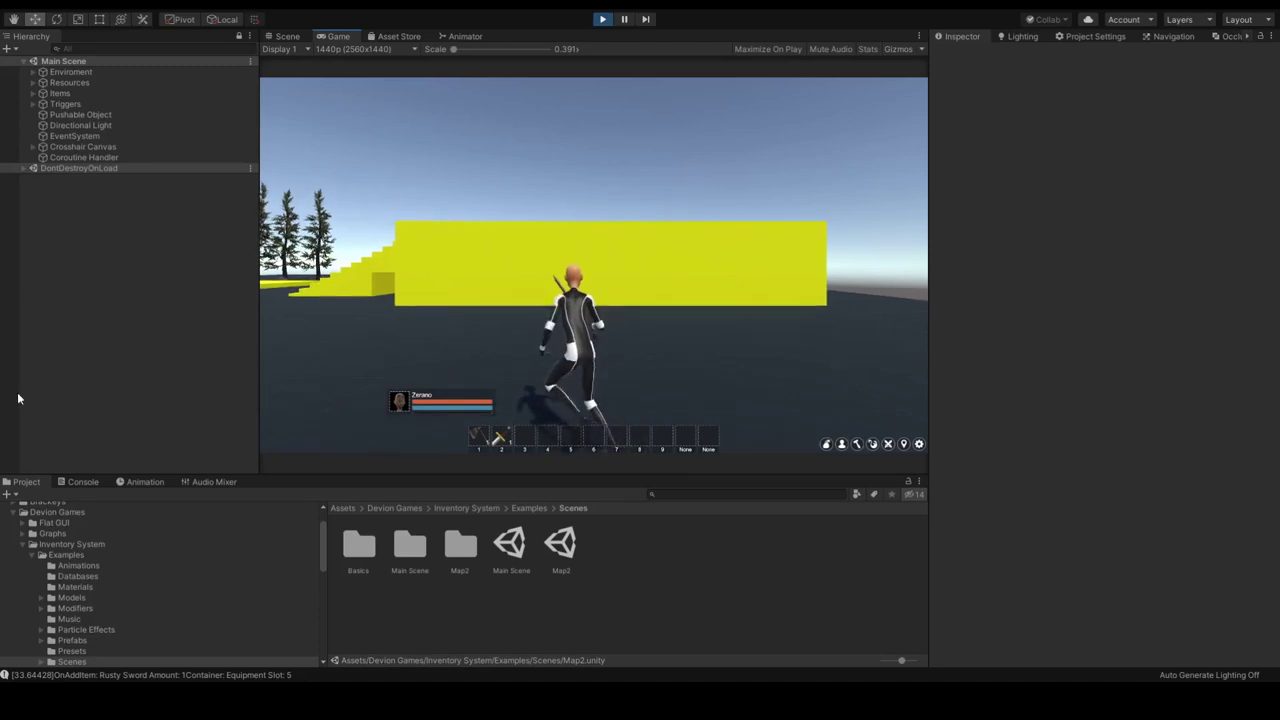
pyautogui.press('1')
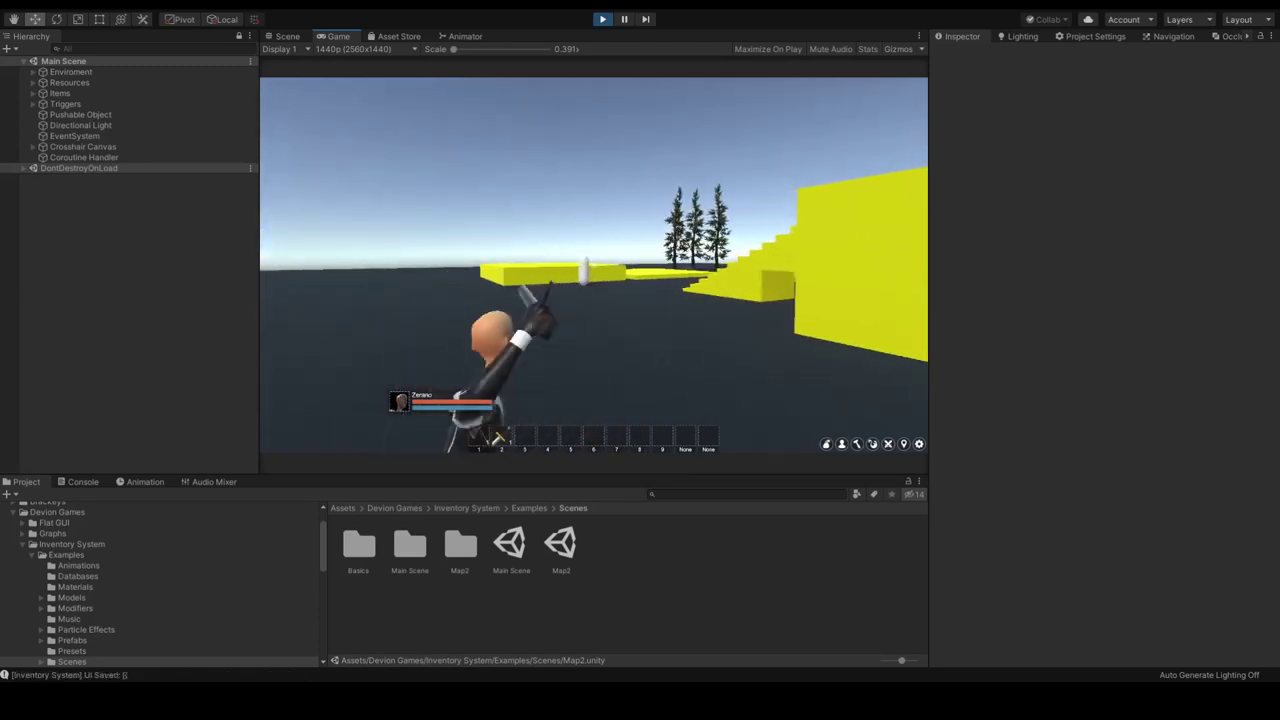
# Walk the character to the Bank capsule and open its storage
pyautogui.press('w')
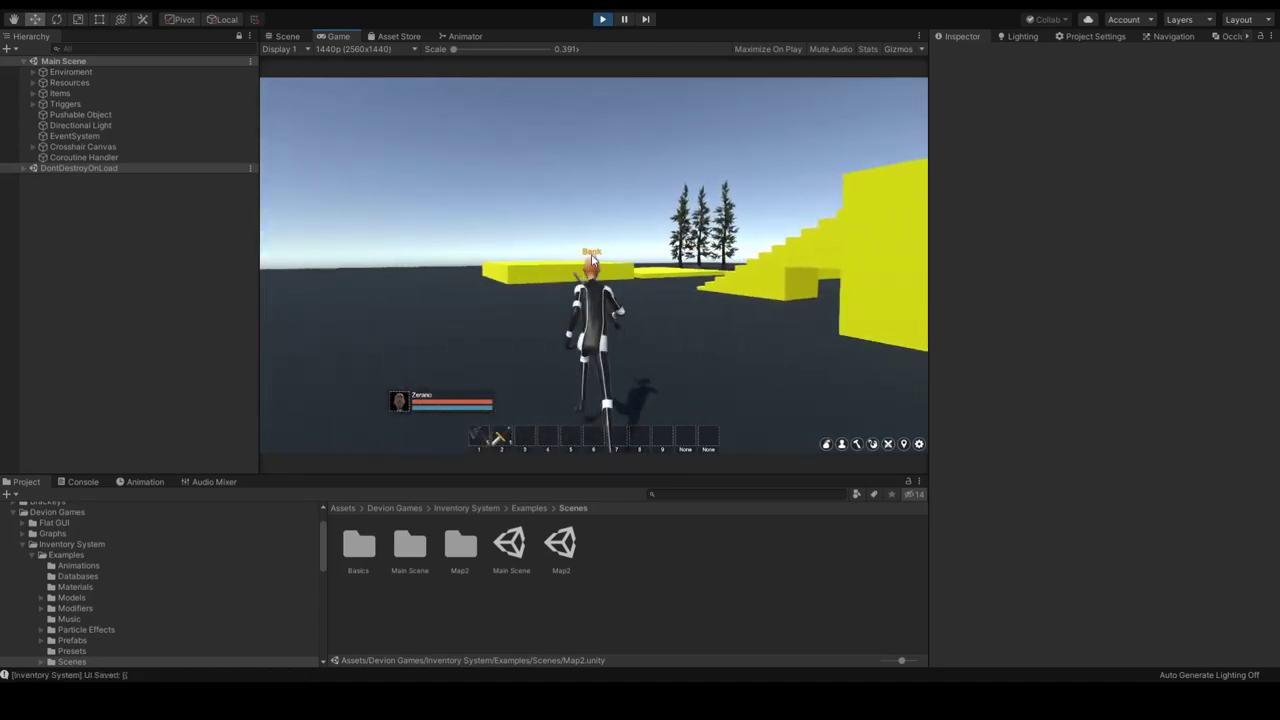
pyautogui.press('a')
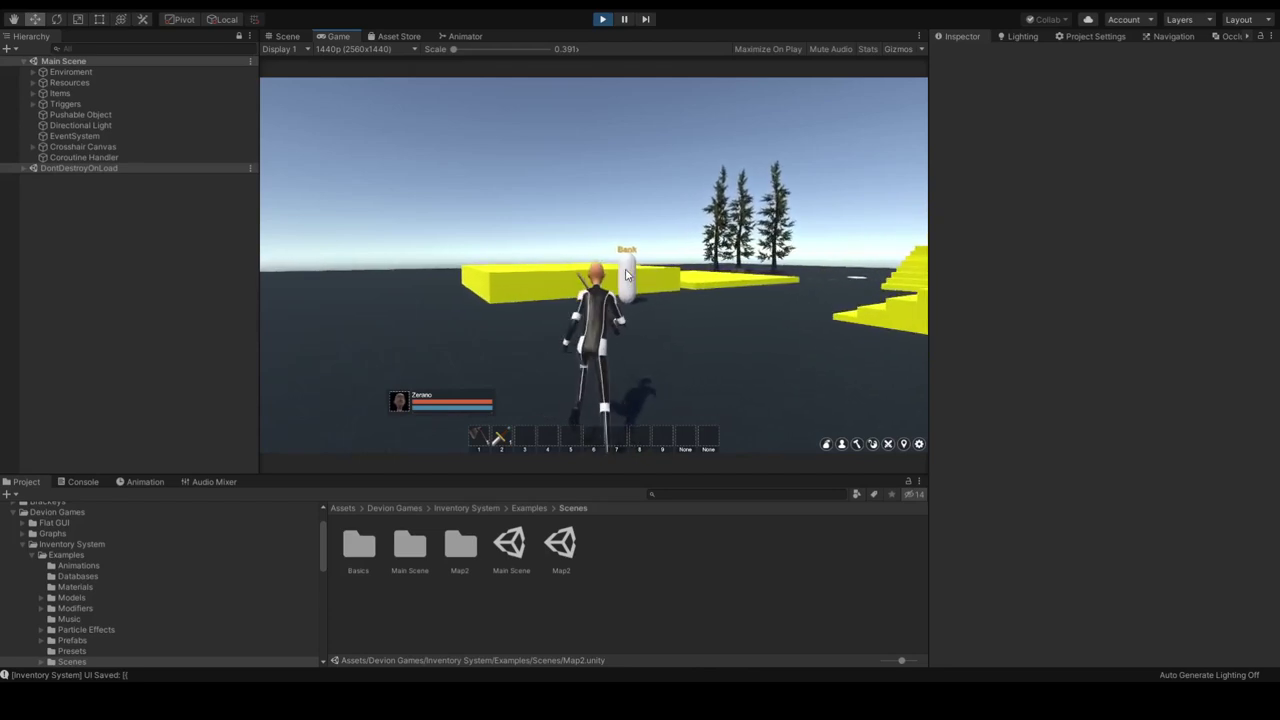
pyautogui.press('w')
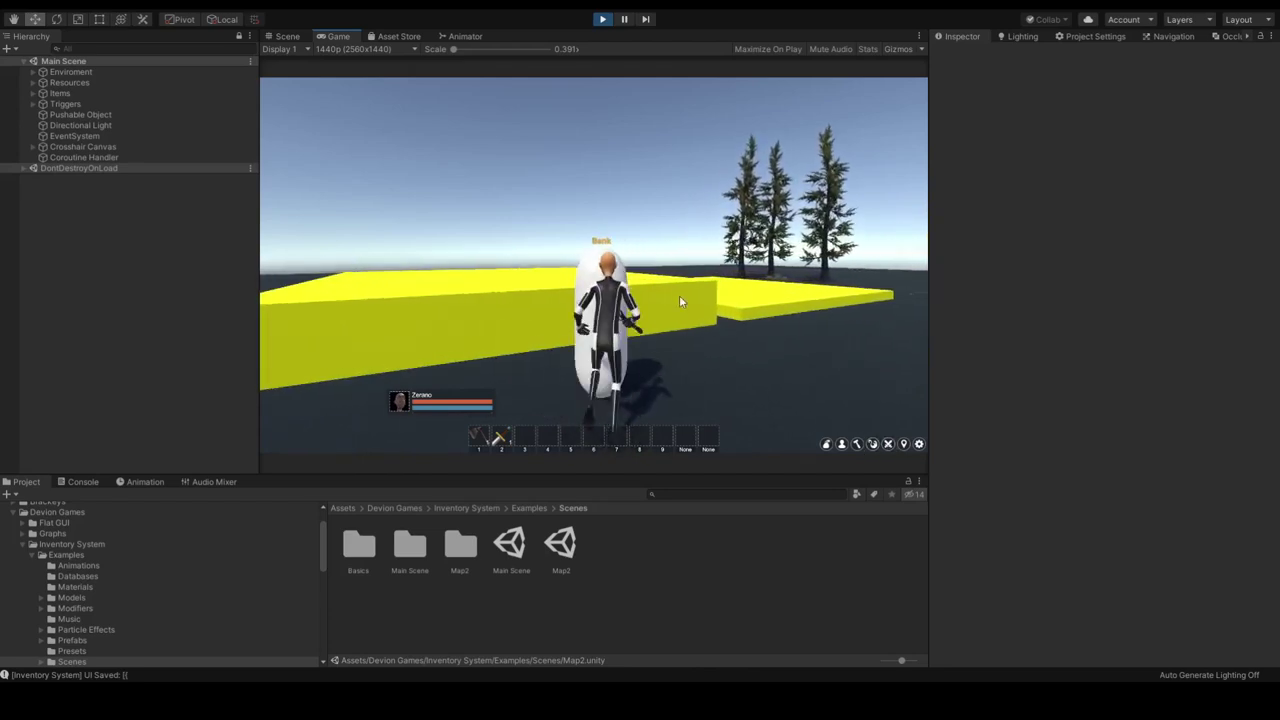
pyautogui.press('w')
pyautogui.click(563, 275)
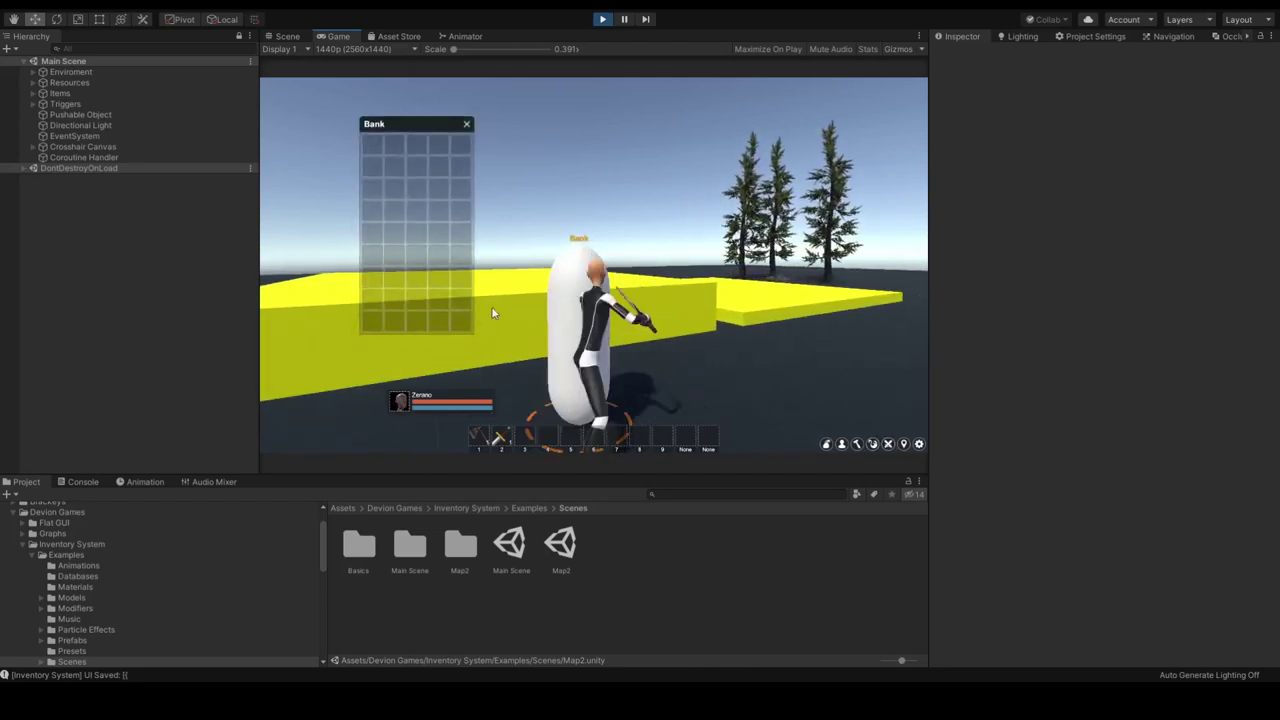
# Move the red potion from the inventory into the bank, close the bank and walk toward the large yellow stairs
pyautogui.press('i')
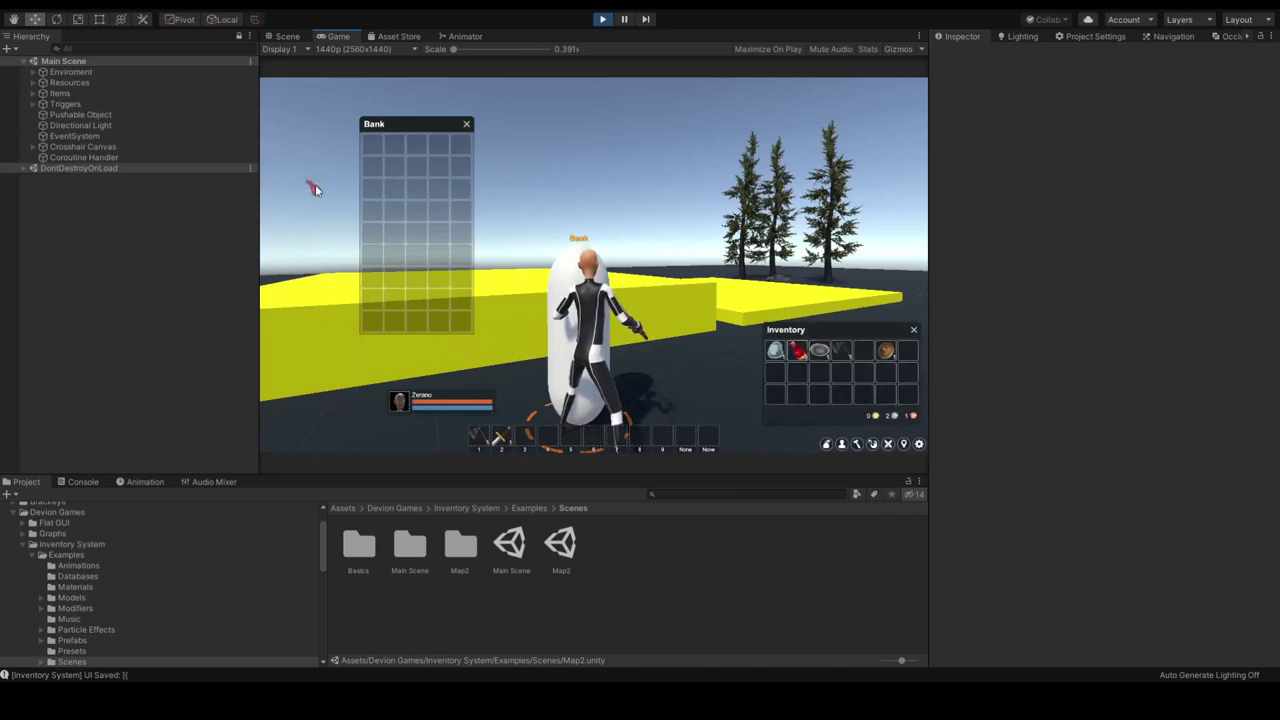
pyautogui.moveTo(325, 184); pyautogui.dragTo(439, 189)
pyautogui.click(467, 125)
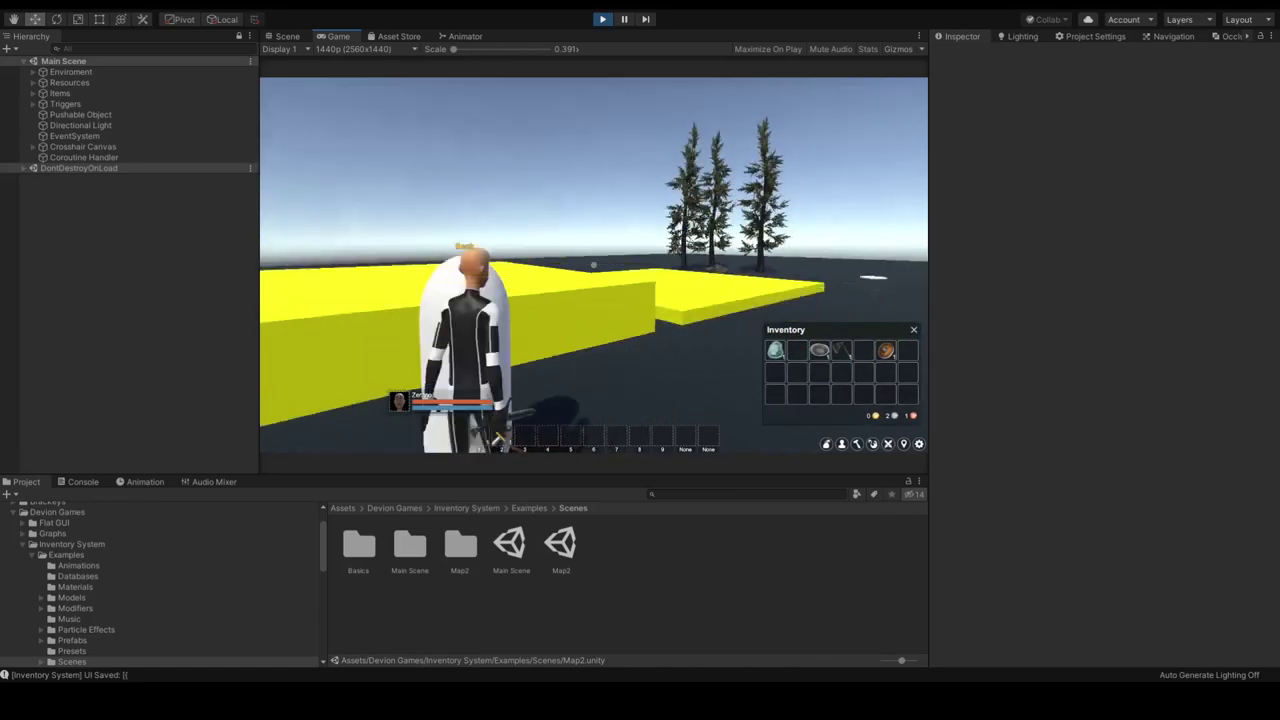
pyautogui.press('w')
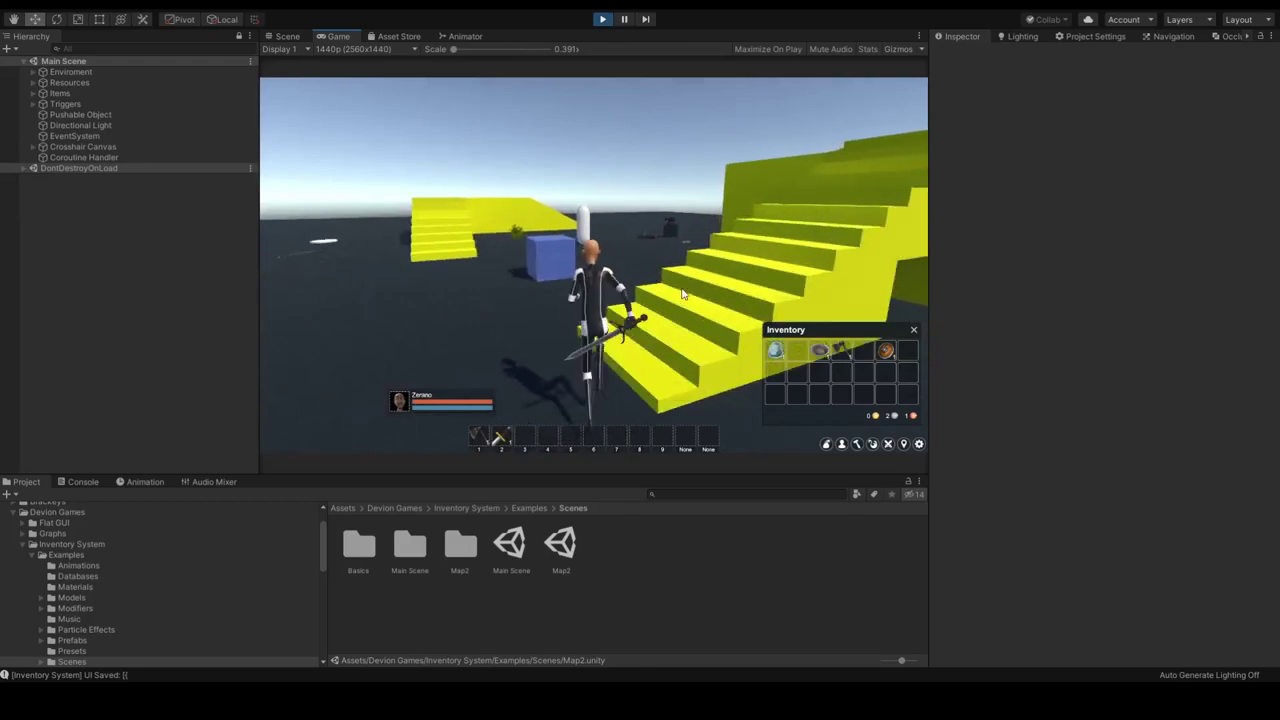
# Walk the character up the yellow stairs, swim through the water pool and head over to the pine trees
pyautogui.press('w')
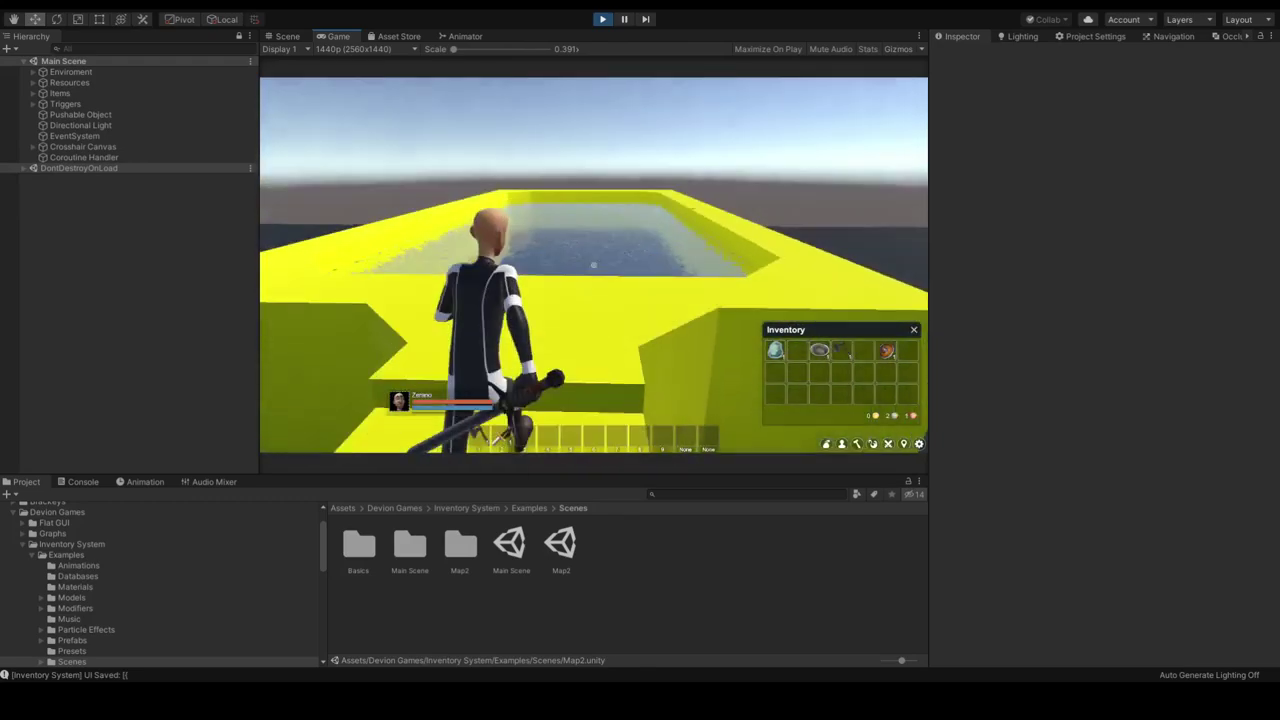
pyautogui.press('w')
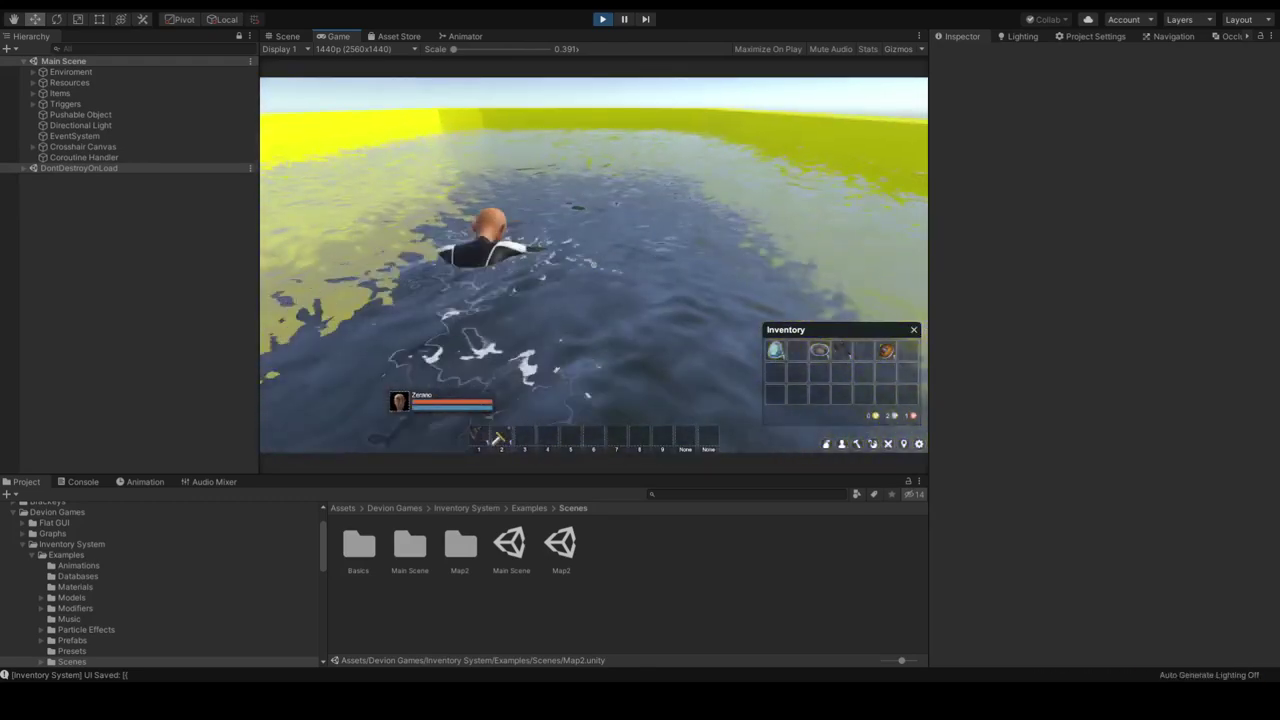
pyautogui.press('w')
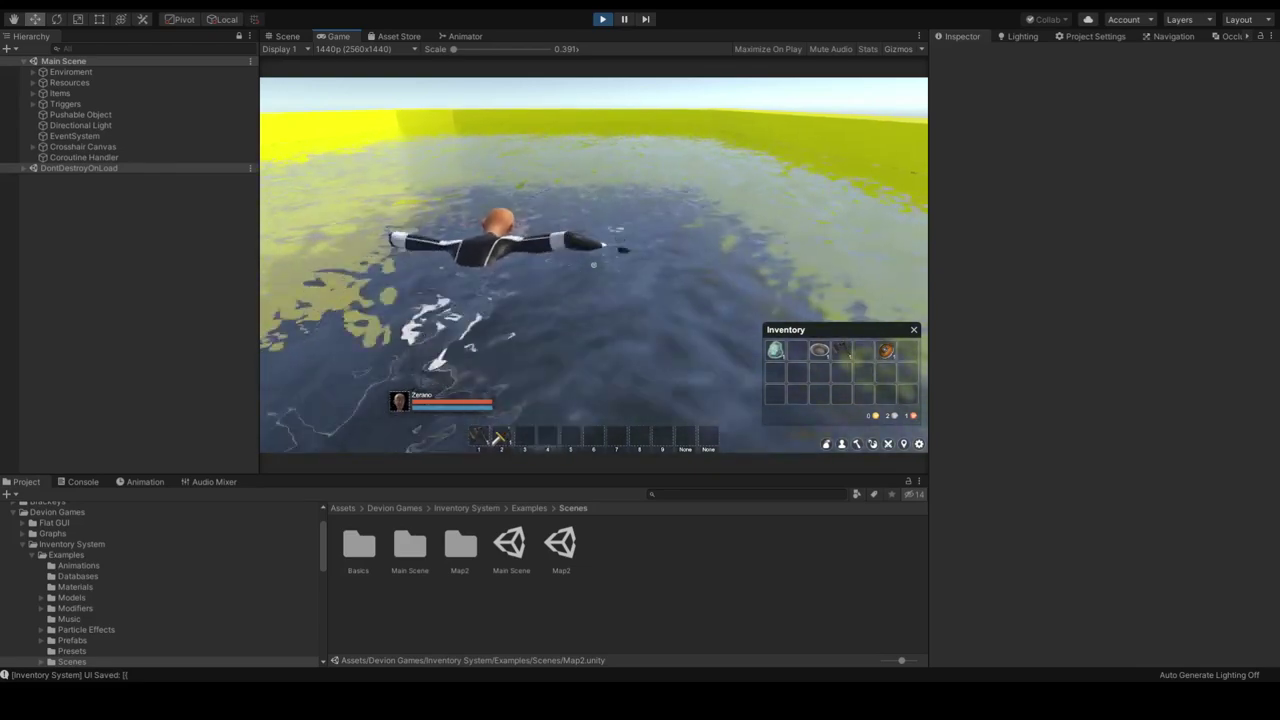
pyautogui.press('w')
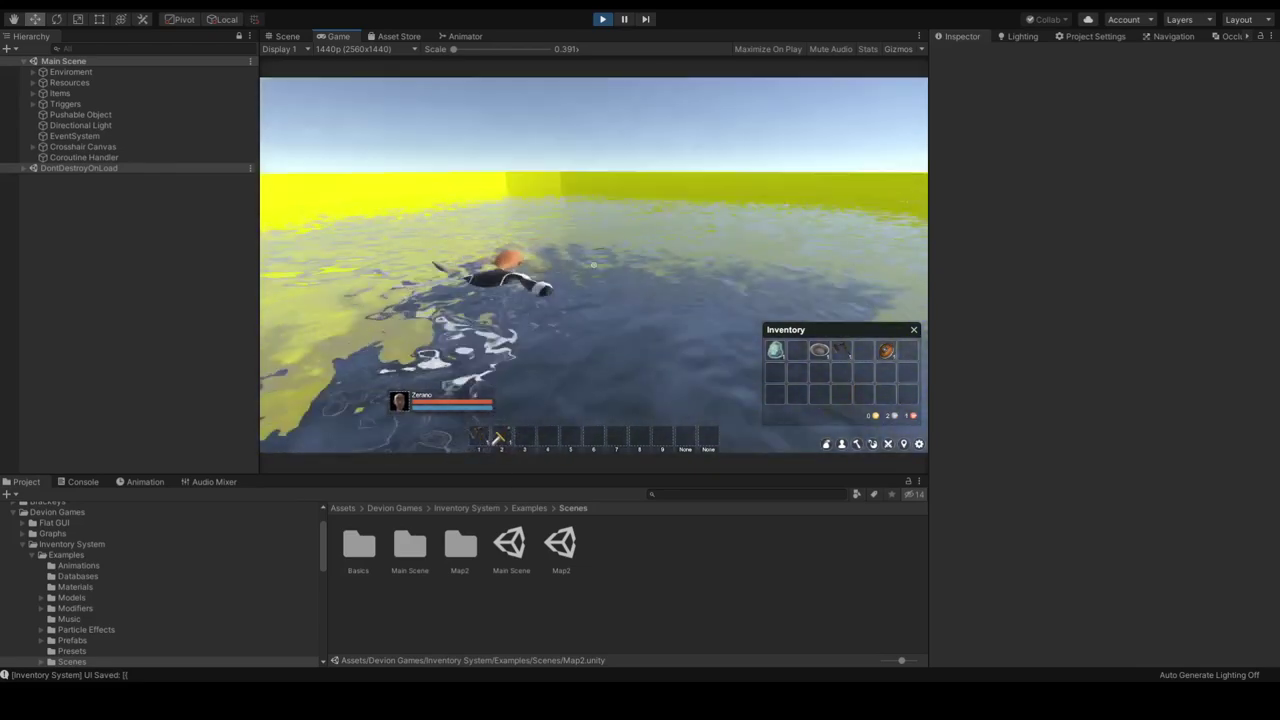
pyautogui.press('w')
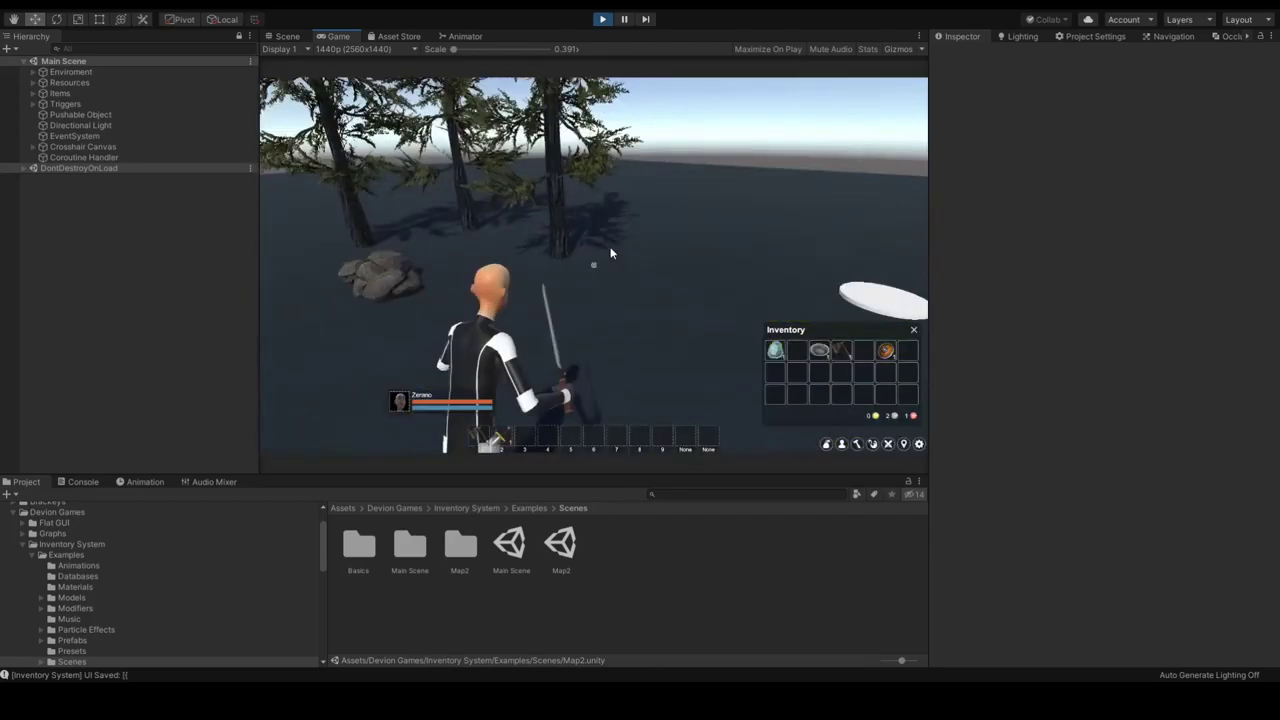
# Equip the axe from the inventory and bring the character up to the Pine tree beside the rocks
pyautogui.rightClick(838, 354)
pyautogui.press('w')
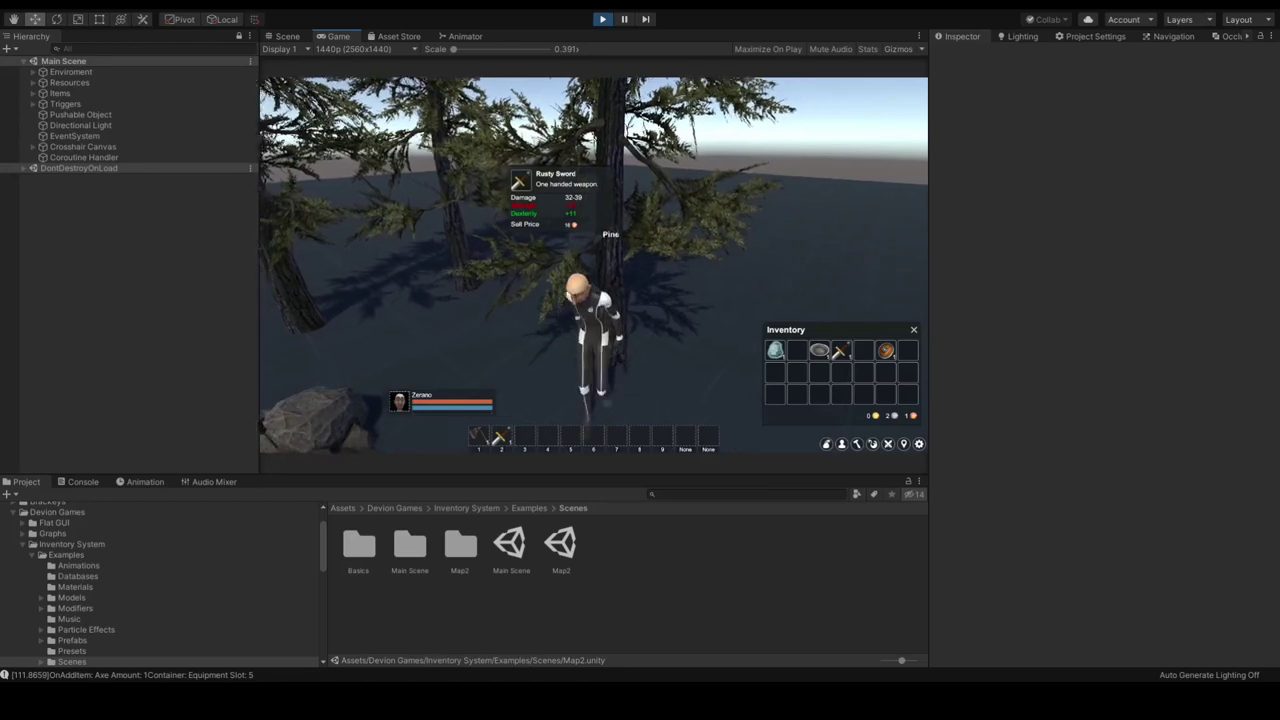
pyautogui.press('s')
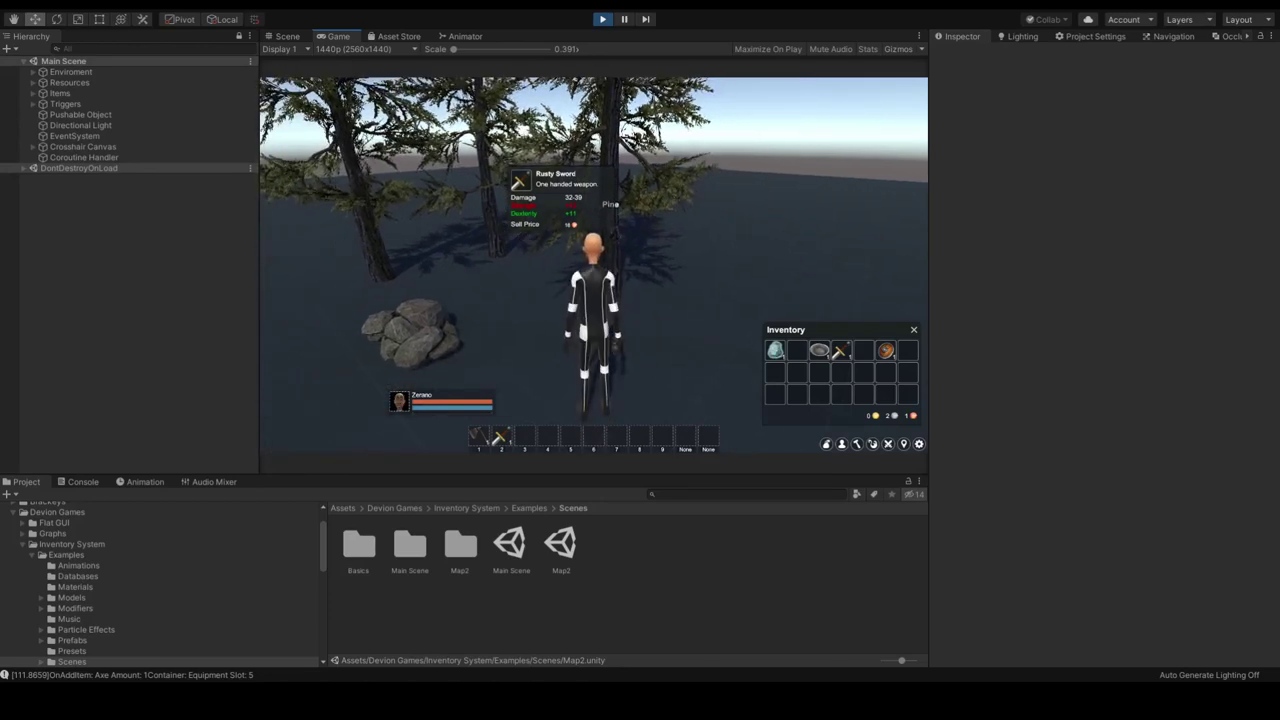
pyautogui.press('w')
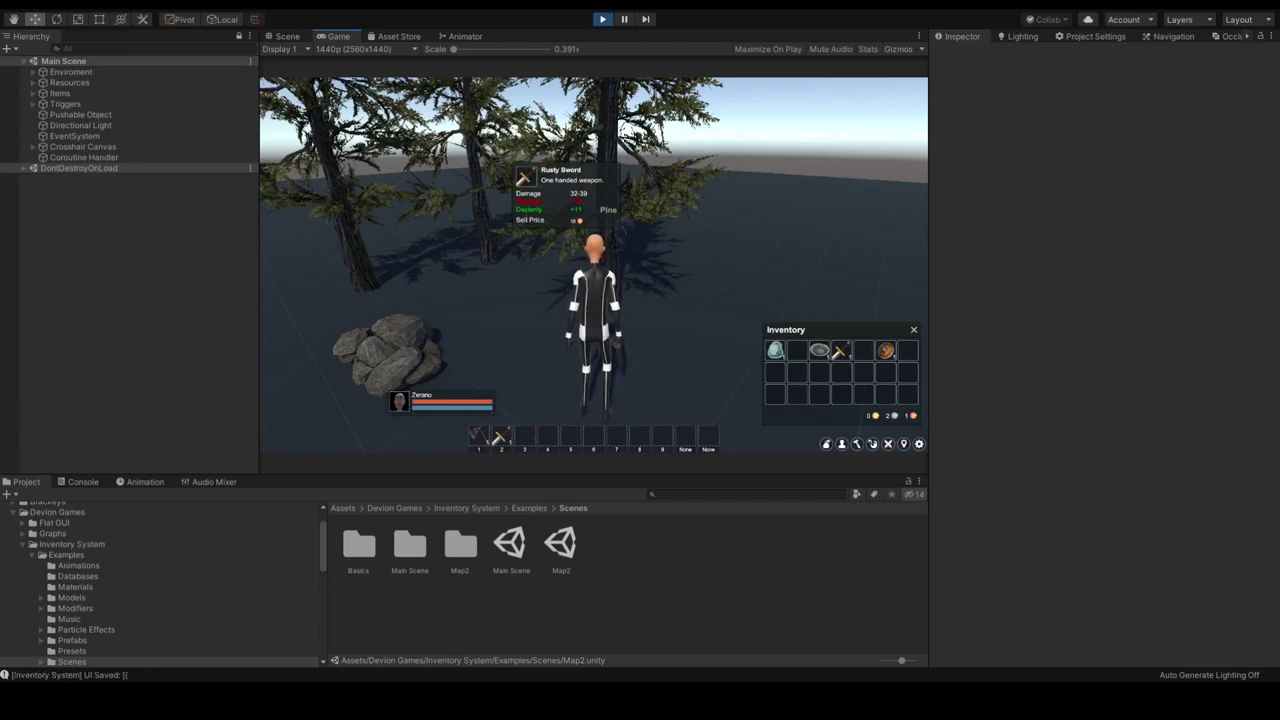
# Chop the Pine tree with the axe and collect the dropped wood into the inventory
pyautogui.press('w')
pyautogui.press('f')
pyautogui.press('f')
pyautogui.press('f')
pyautogui.press('f')
pyautogui.press('f')
pyautogui.press('f')
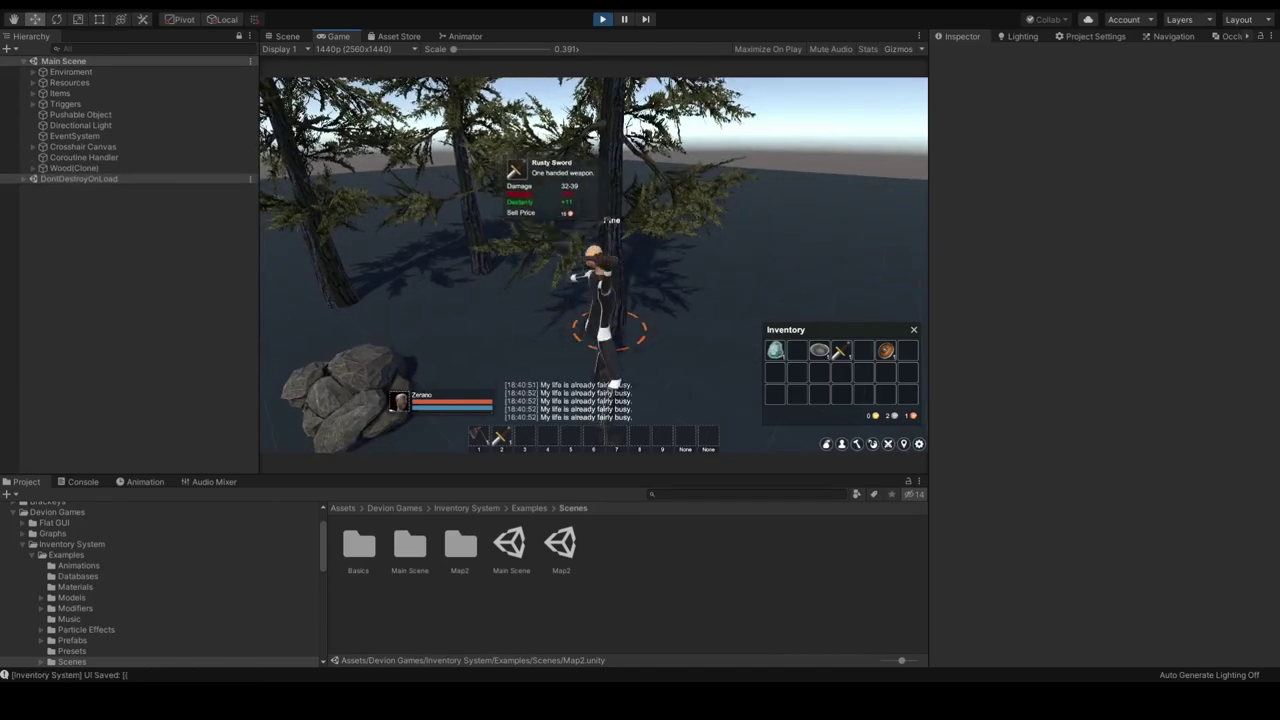
pyautogui.press('f')
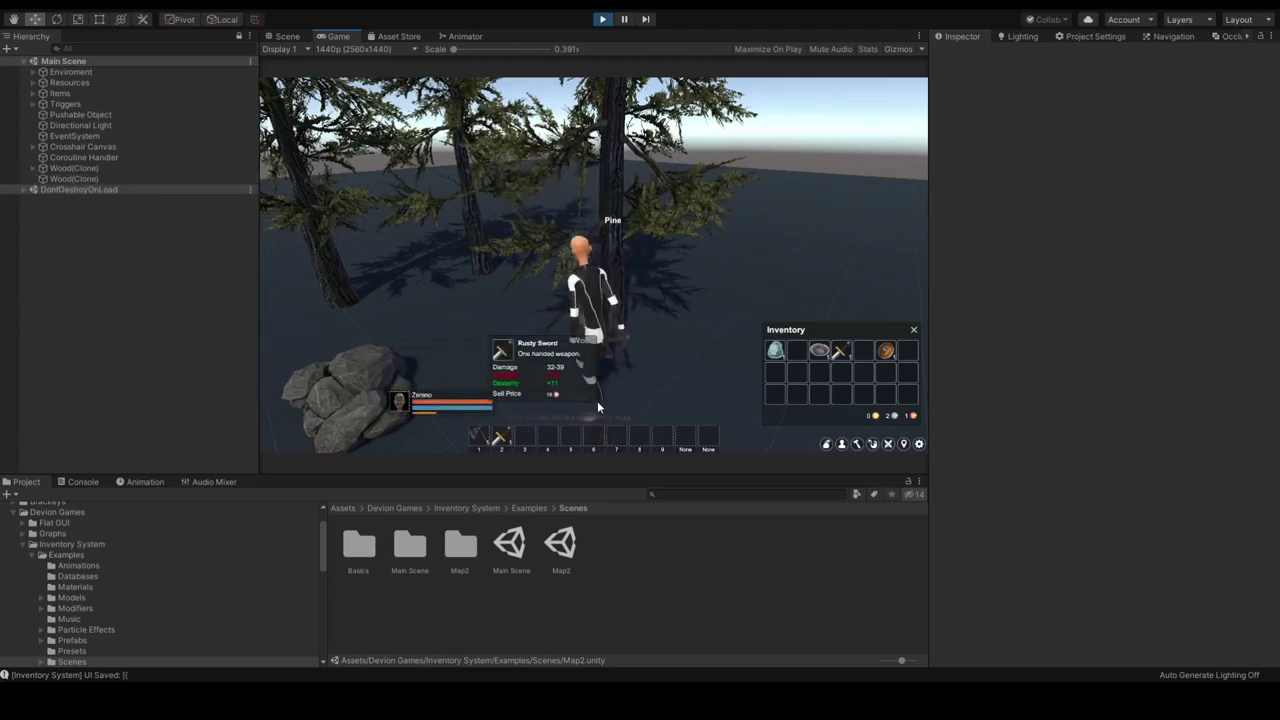
pyautogui.press('a')
pyautogui.click(688, 344)
pyautogui.click(688, 343)
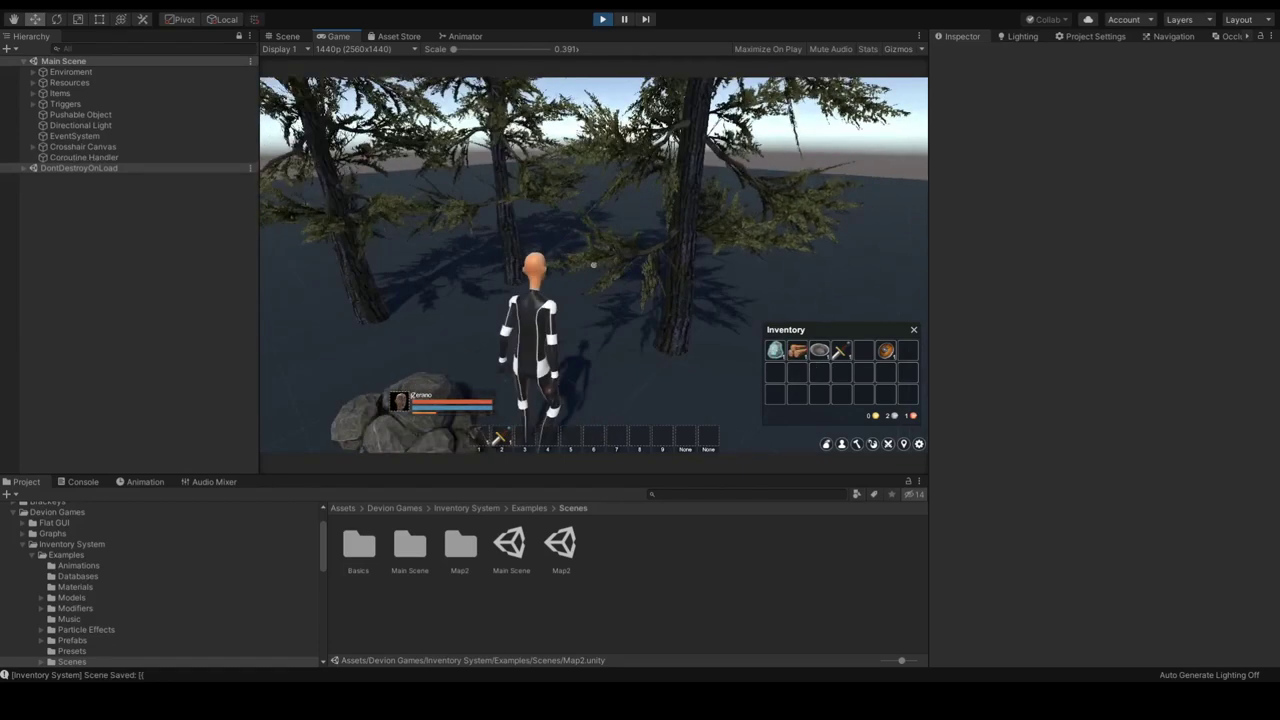
# Walk to the chest by the yellow ramp, take both items from it and close it
pyautogui.press('w')
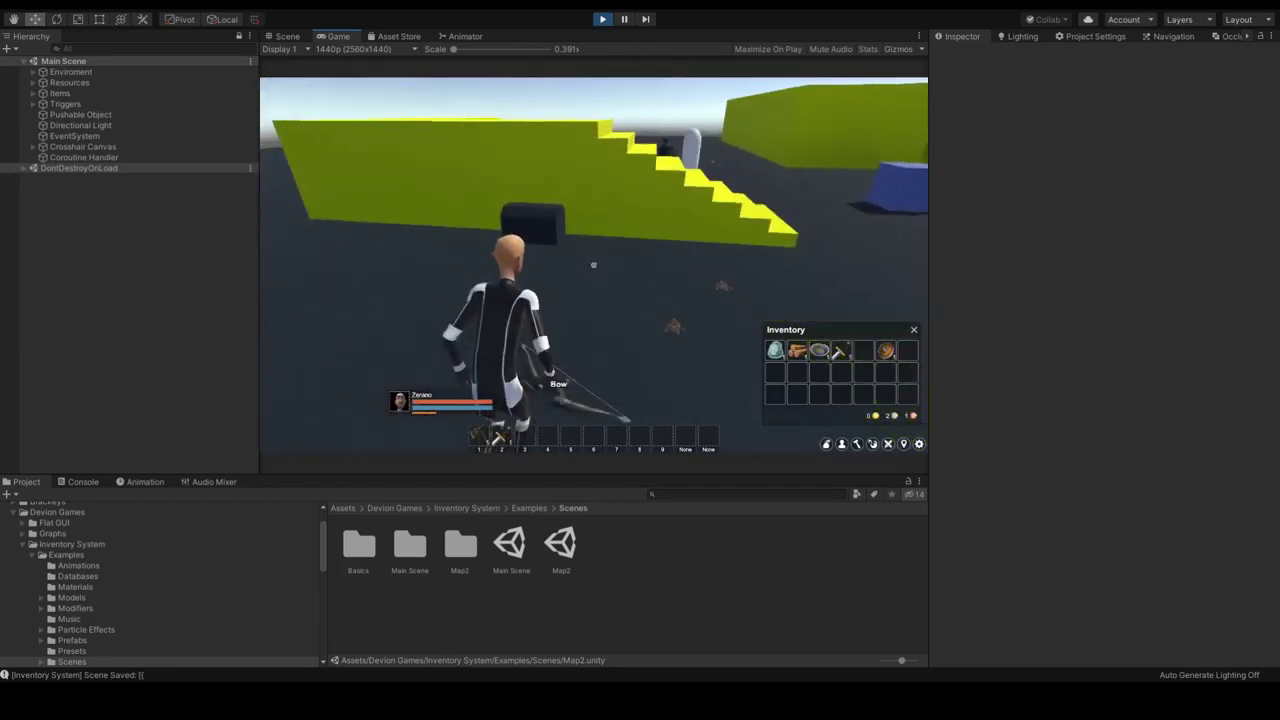
pyautogui.click(642, 338)
pyautogui.click(641, 338)
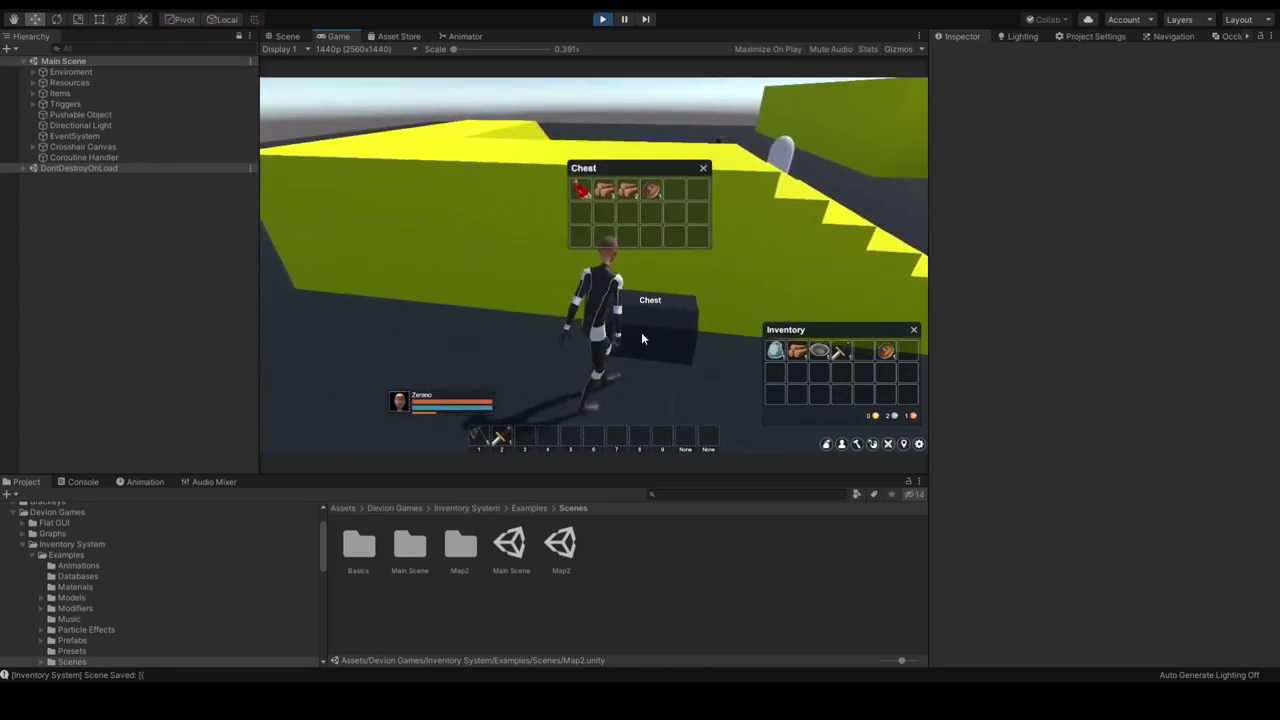
pyautogui.rightClick(582, 190)
pyautogui.rightClick(658, 193)
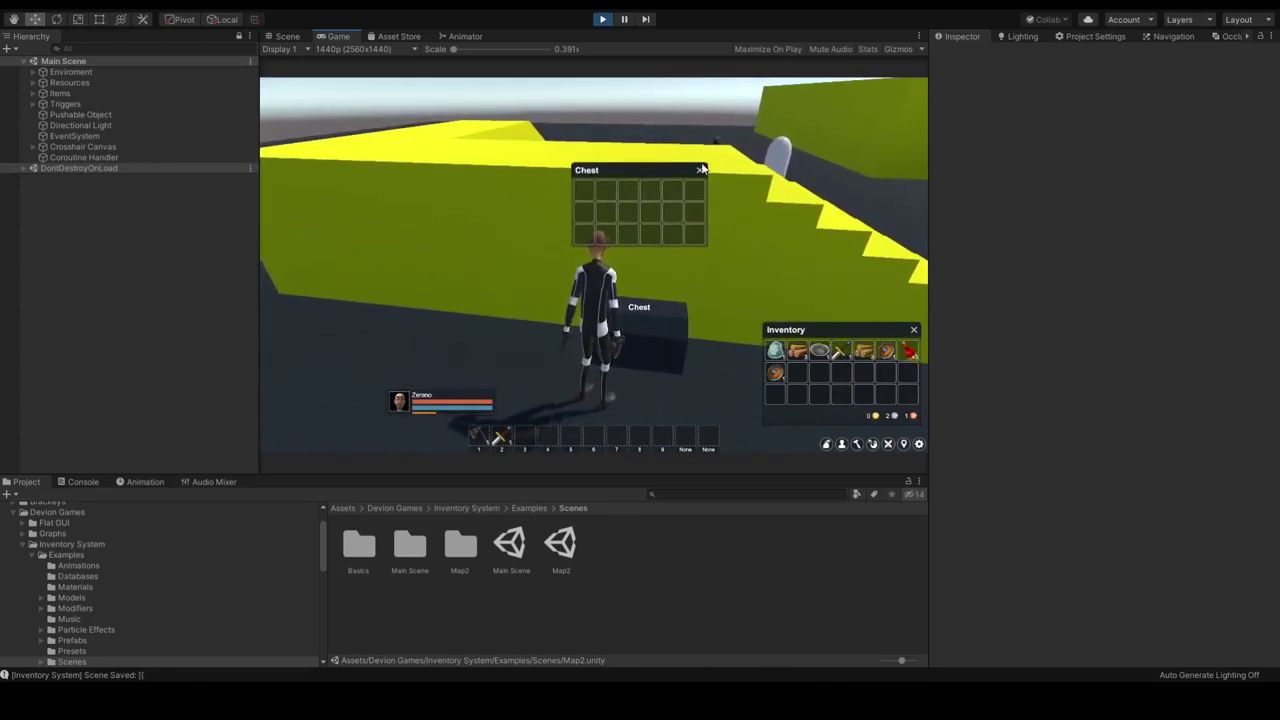
pyautogui.moveTo(700, 171); pyautogui.dragTo(592, 264, button='right')
# Walk the character past the stairs to the Vendor capsule and interact with it
pyautogui.press('w')
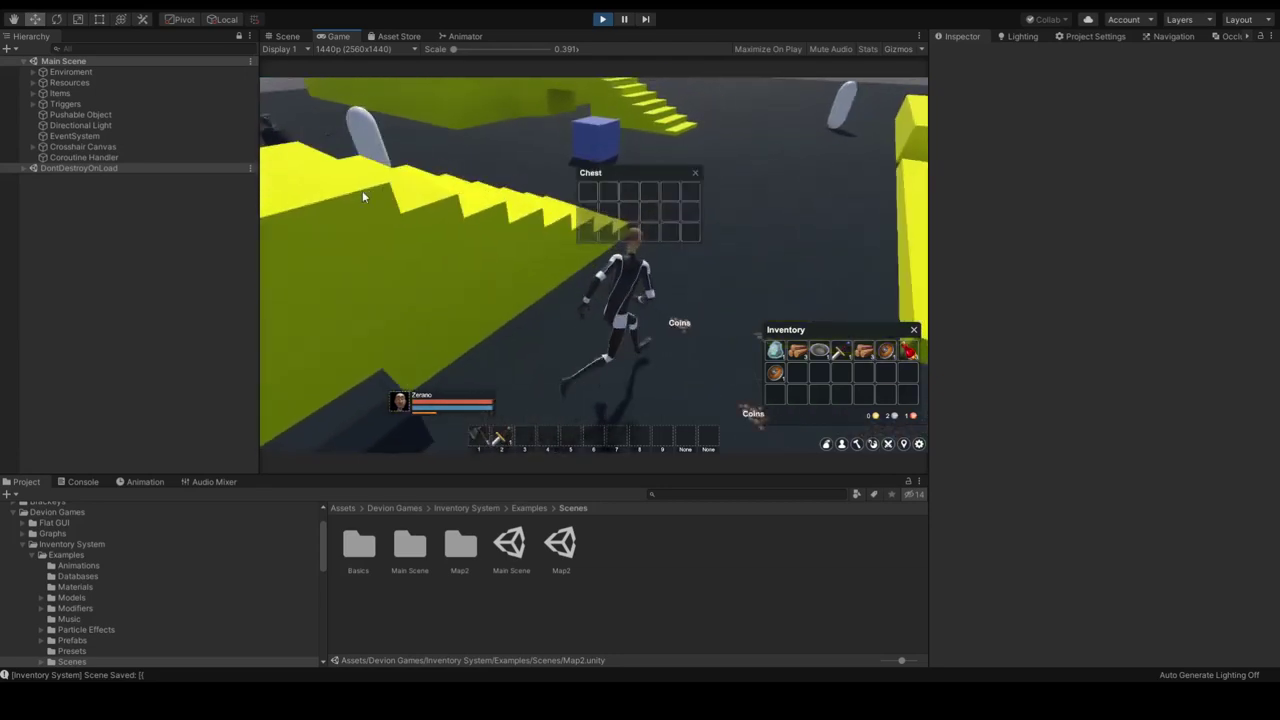
pyautogui.moveTo(342, 191); pyautogui.dragTo(593, 264, button='right')
pyautogui.press('w')
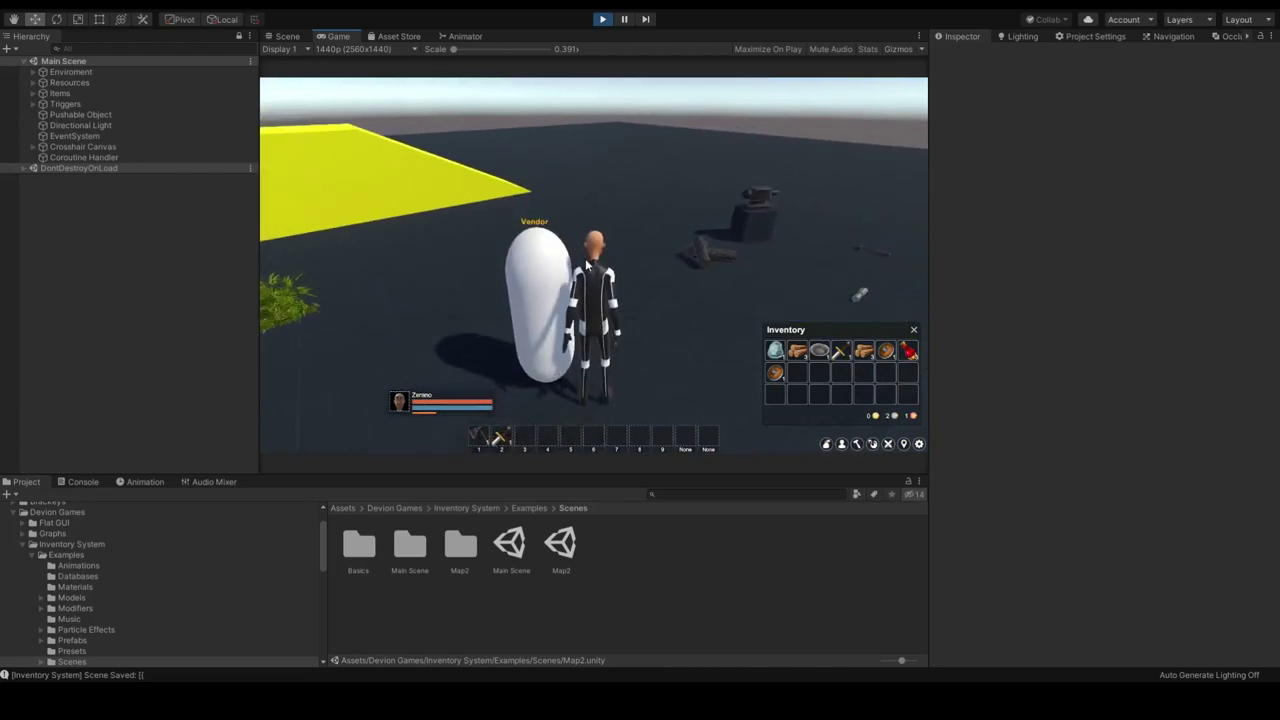
pyautogui.click(548, 260)
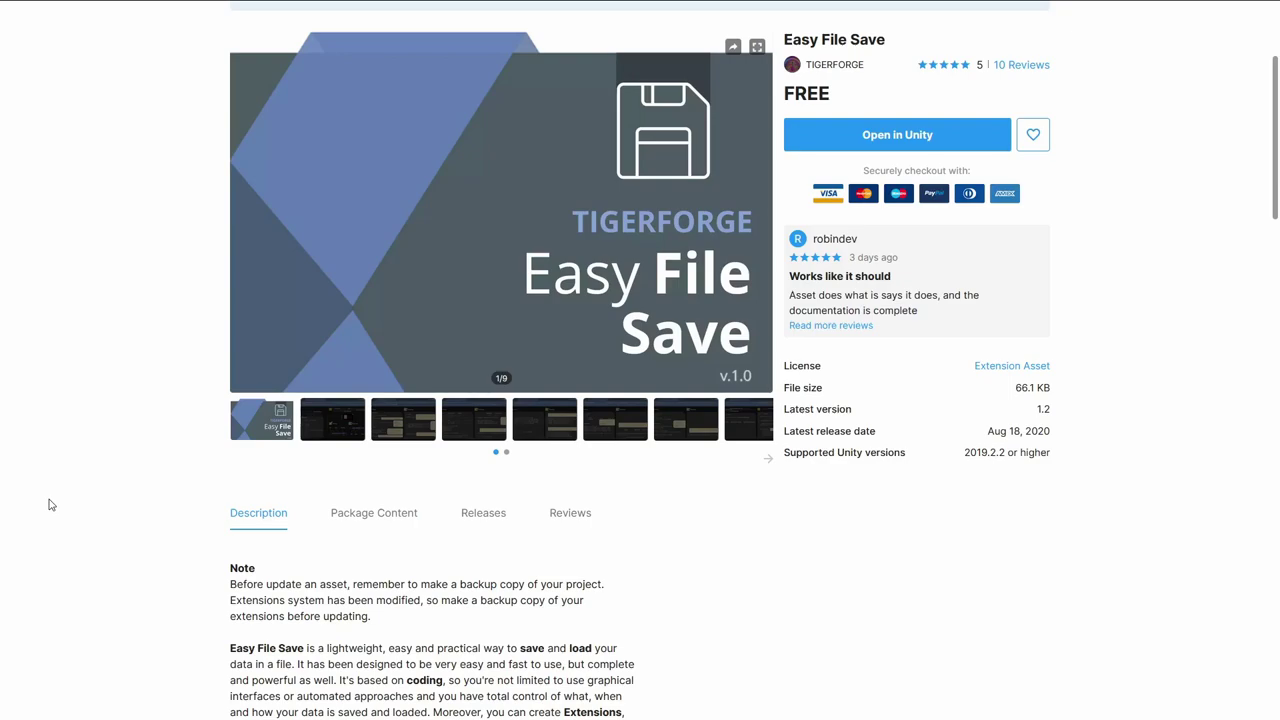
# Read the Easy File Save store description, including how it works, supported data types and what's new in 1.2
pyautogui.scroll(-5, 134, 310)
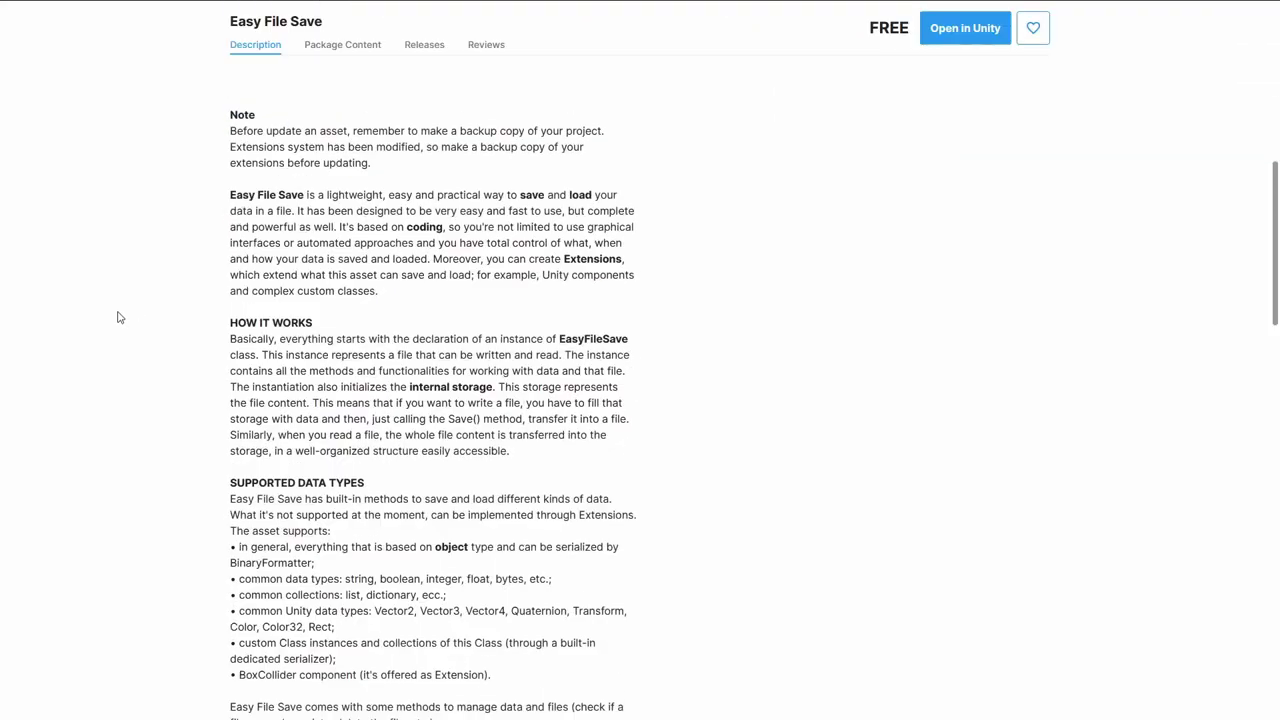
pyautogui.scroll(-5, 154, 304)
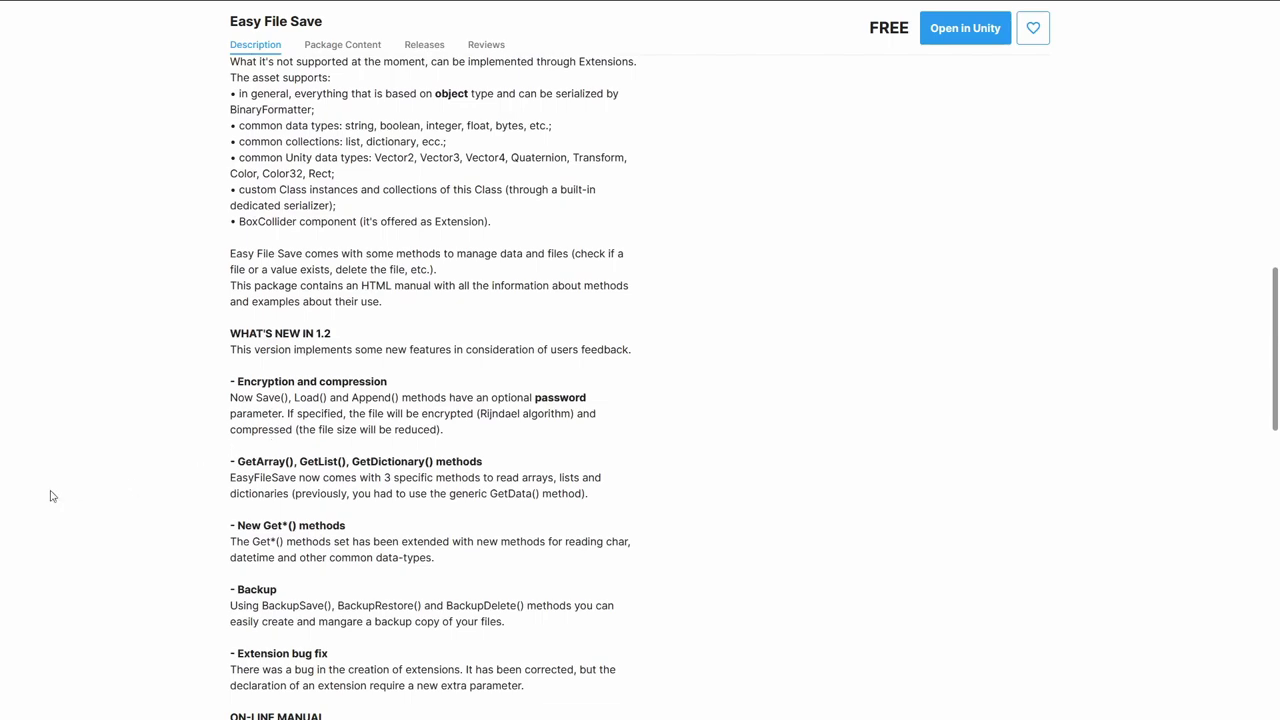
pyautogui.scroll(-1, 226, 586)
pyautogui.scroll(-1, 226, 586)
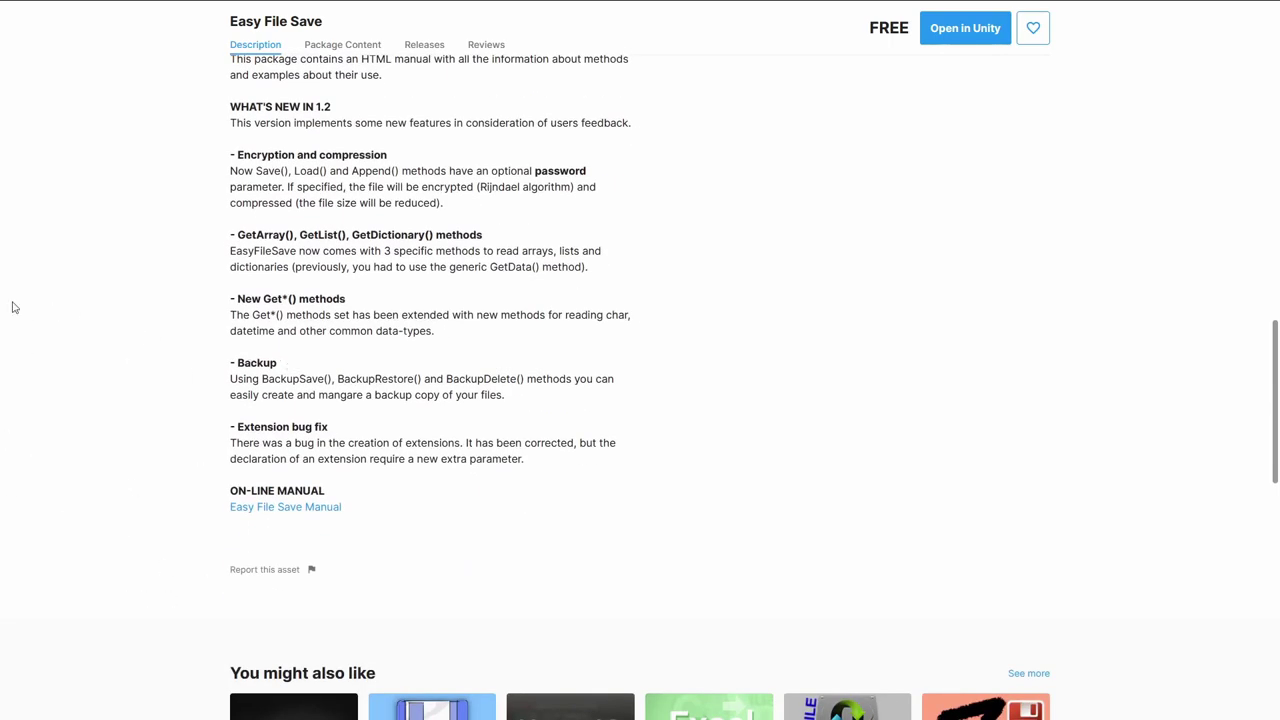
pyautogui.scroll(10, 110, 300)
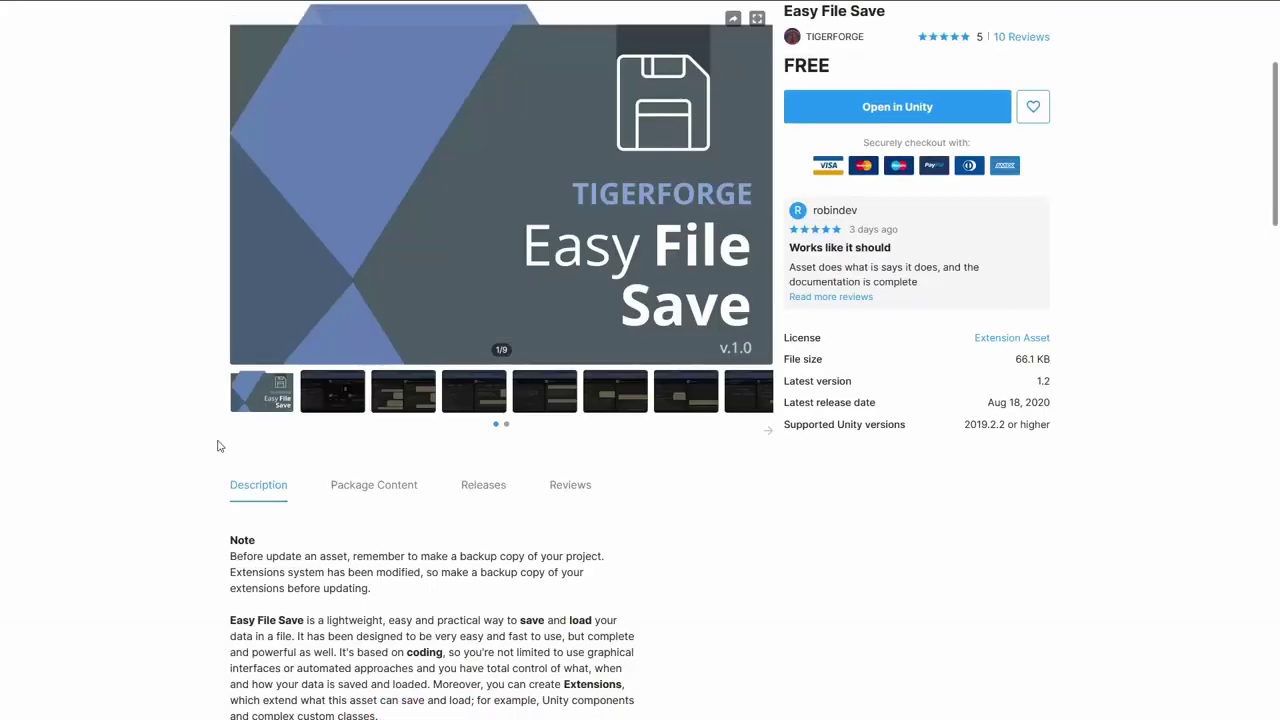
# View the second to fifth Easy File Save preview images explaining how to write and read data
pyautogui.click(362, 402)
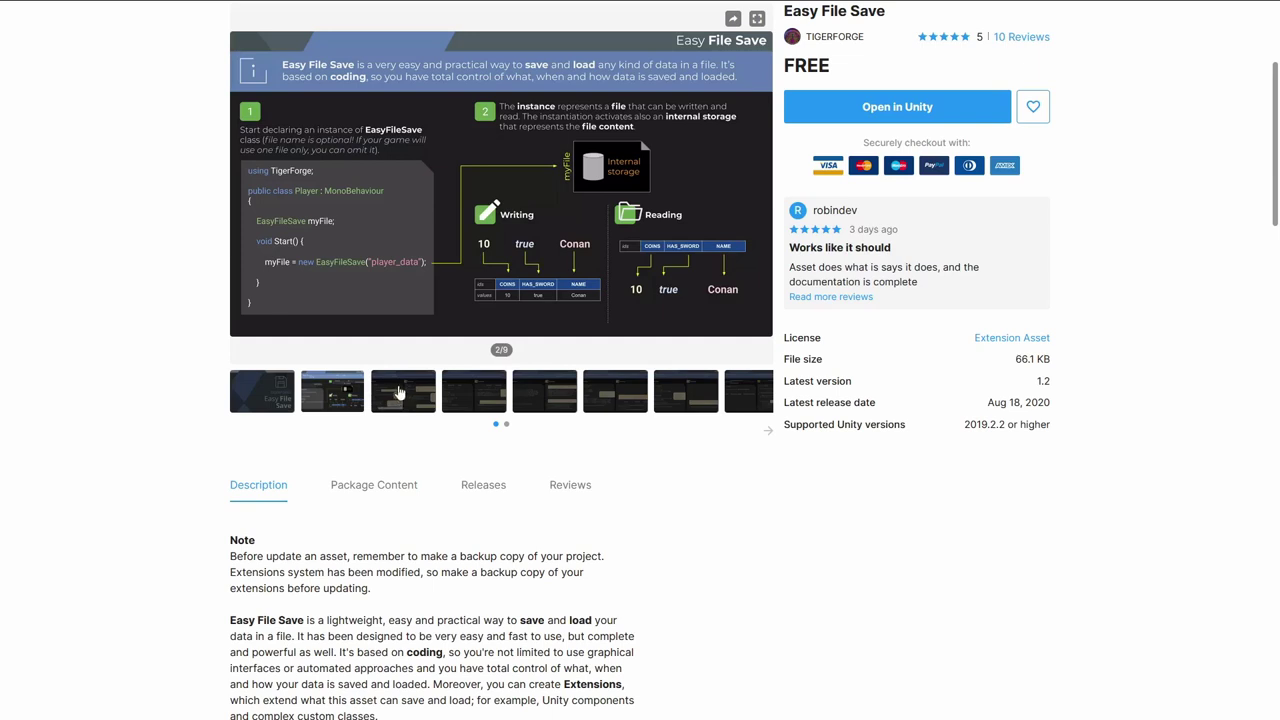
pyautogui.click(399, 392)
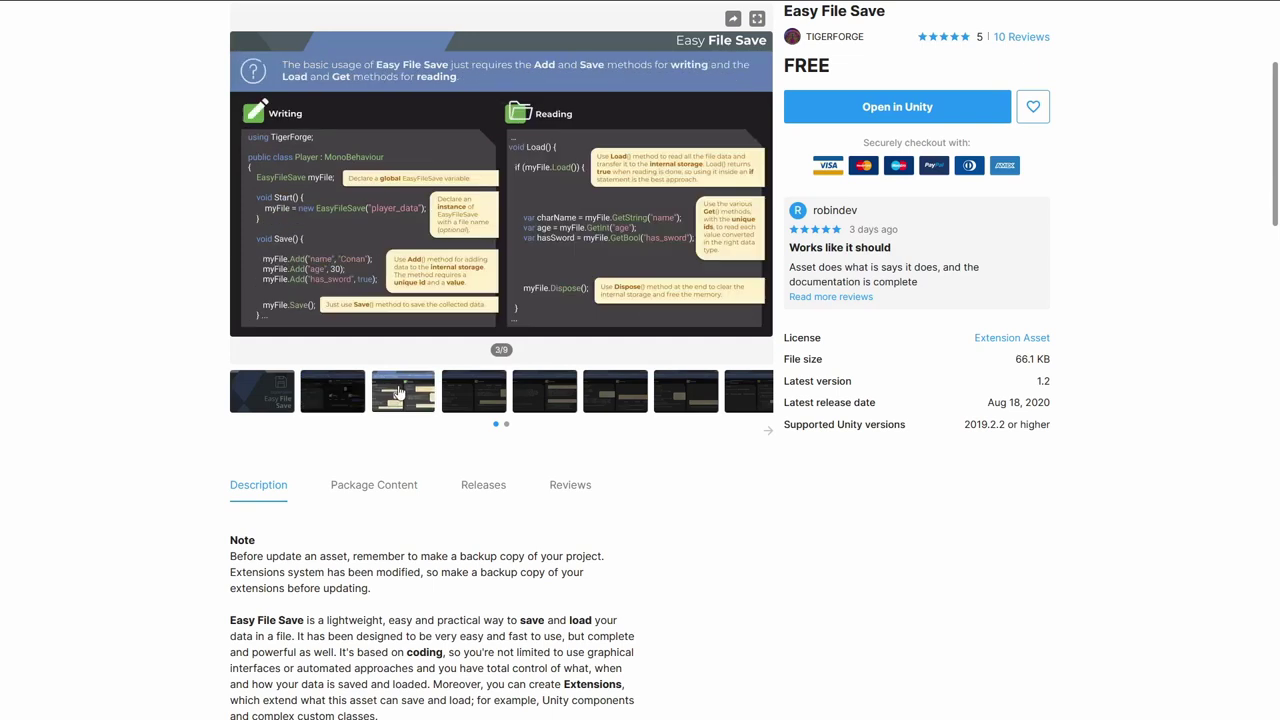
pyautogui.click(470, 394)
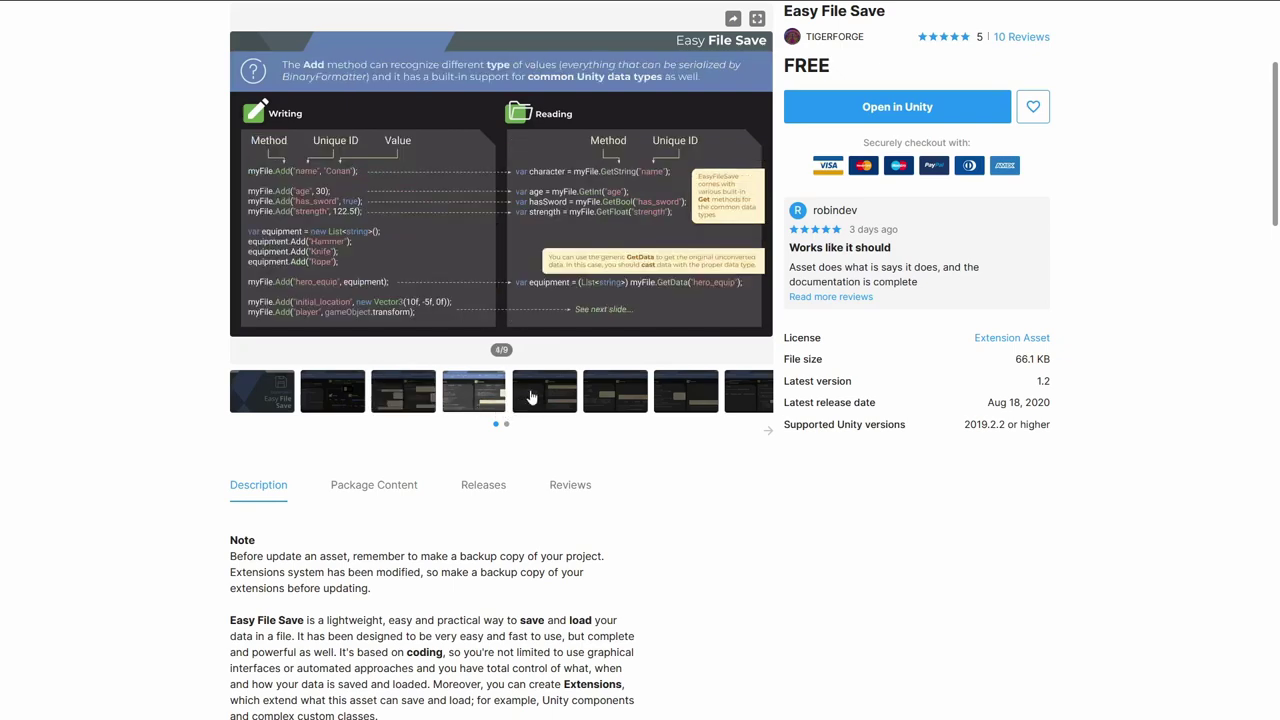
pyautogui.click(545, 401)
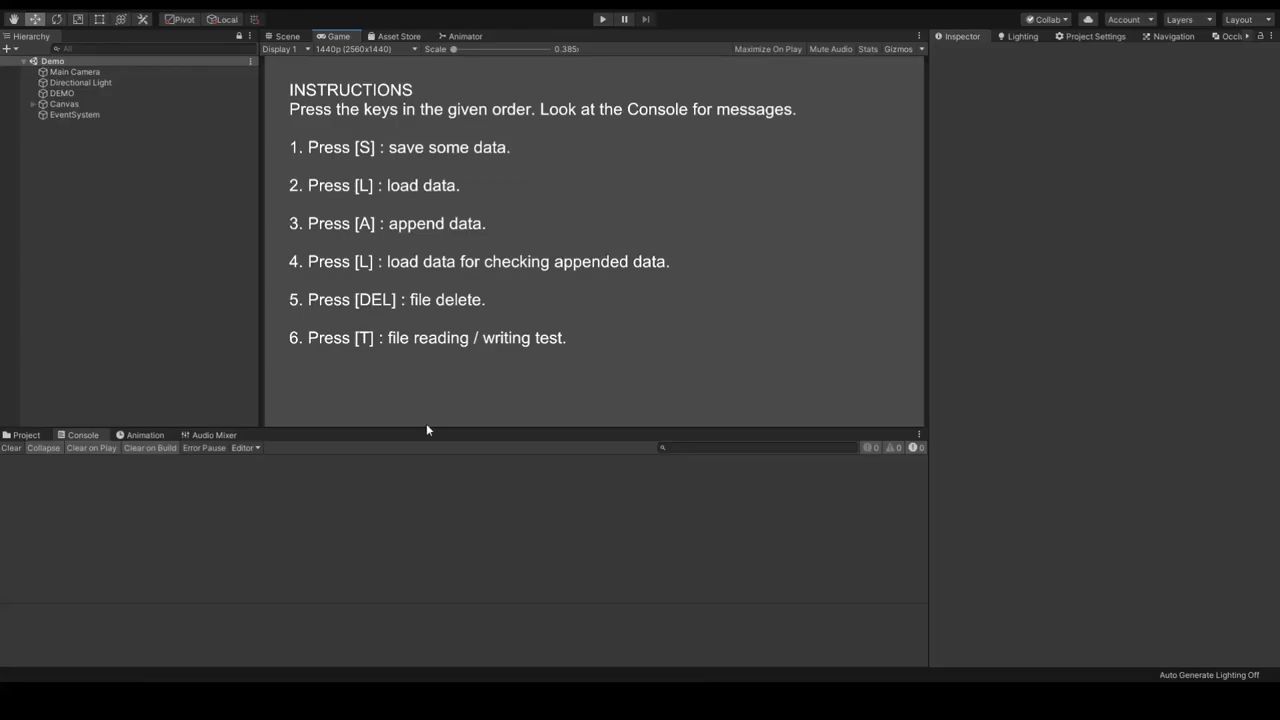
# Run the Easy File Save demo scene, save some data and enlarge the Console area for its messages
pyautogui.moveTo(426, 429); pyautogui.dragTo(430, 444)
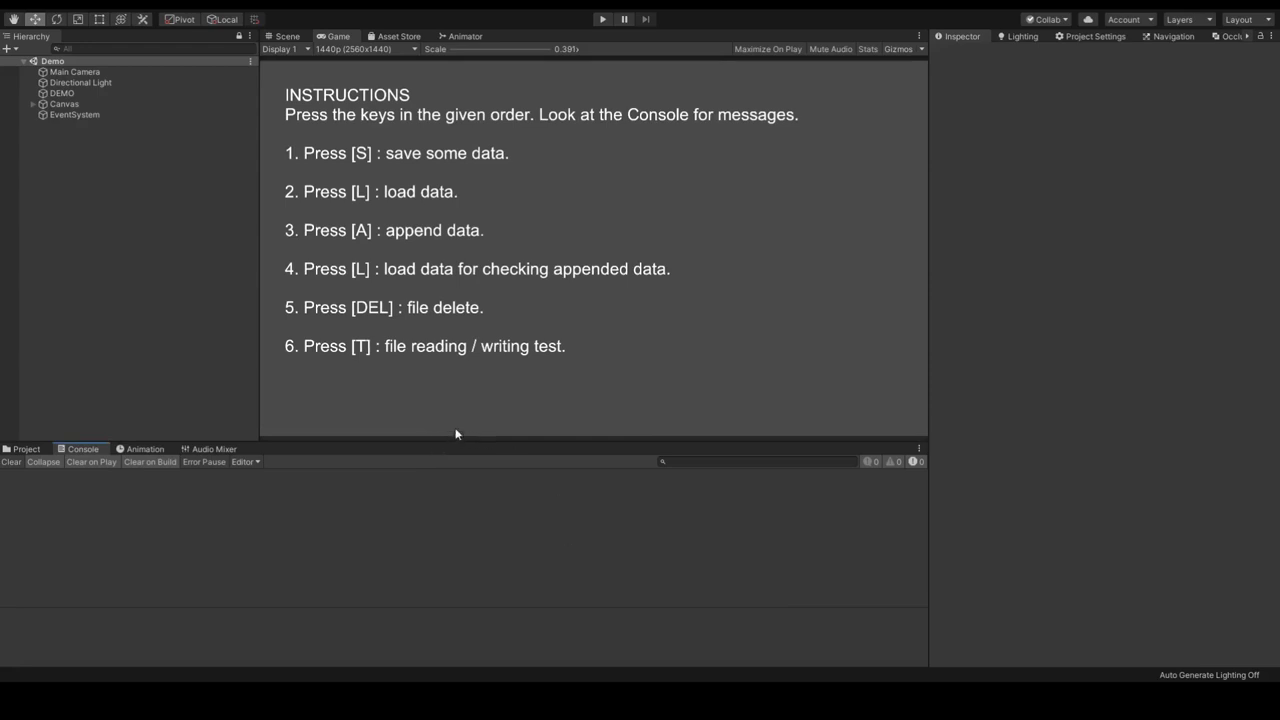
pyautogui.click(601, 19)
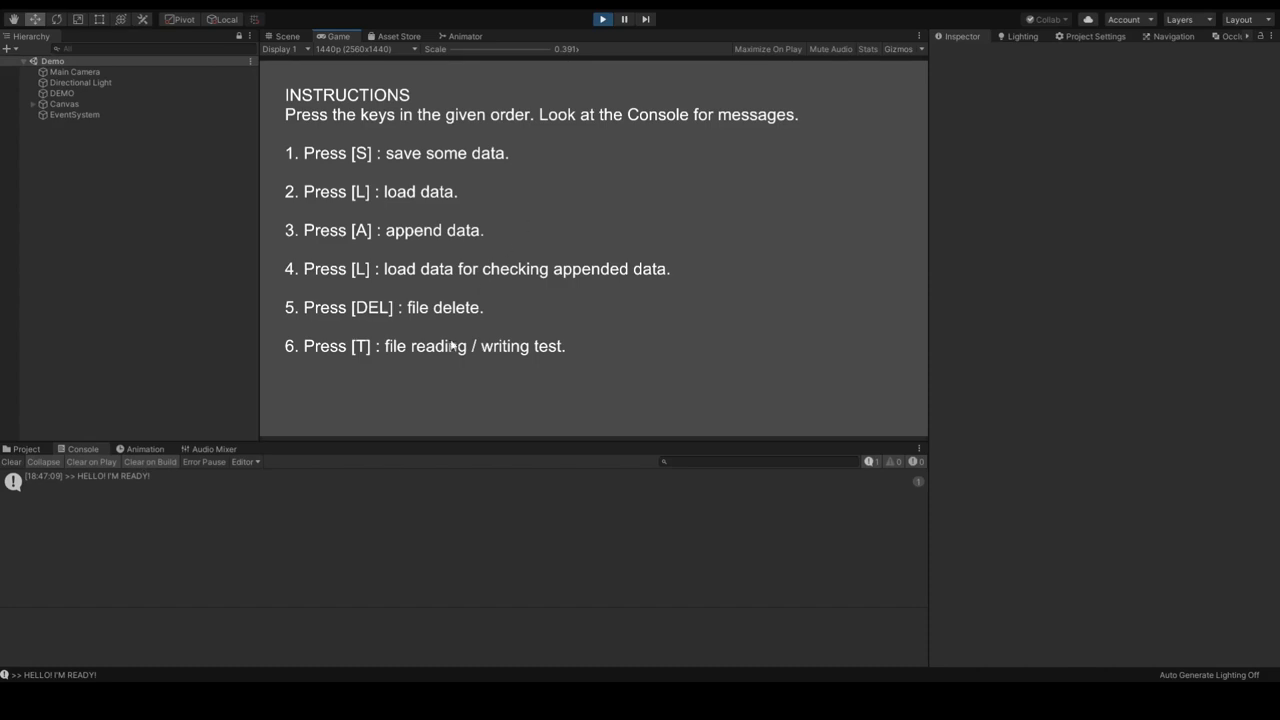
pyautogui.press('s')
pyautogui.moveTo(284, 440); pyautogui.dragTo(310, 367)
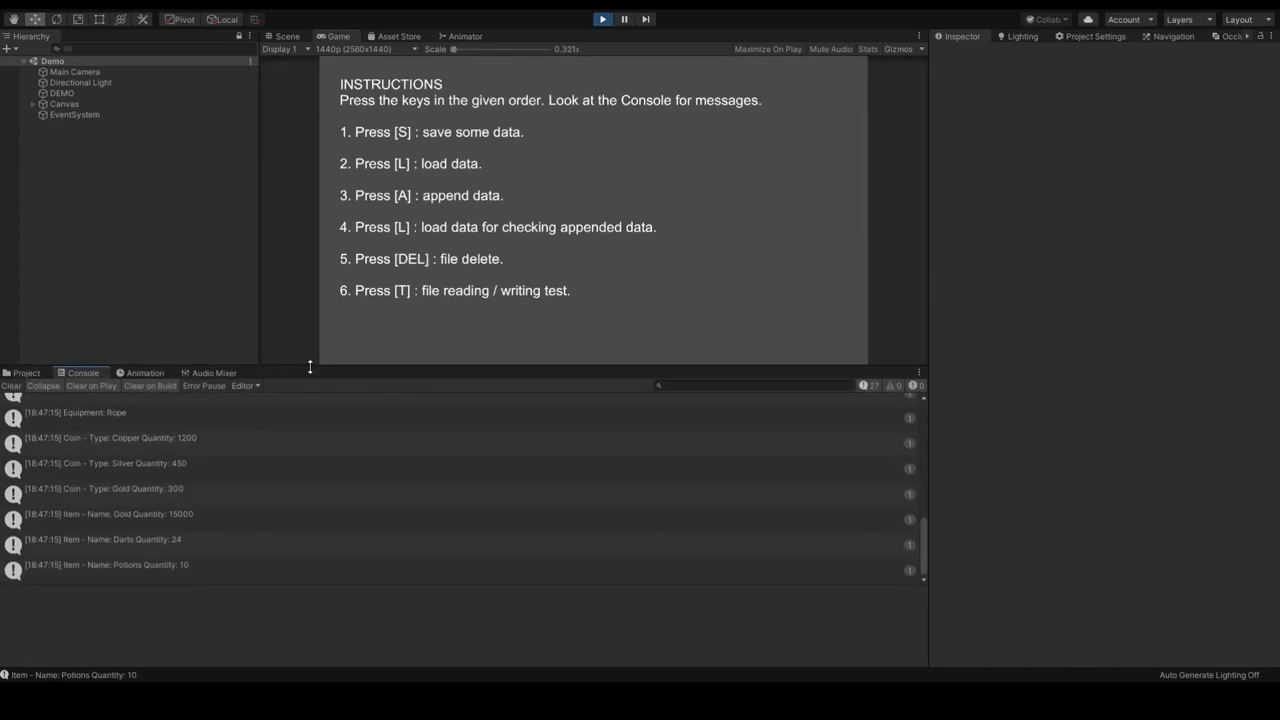
# Examine the logged demo data in the Console, from the save location through character values, skills, equipment, coins and items
pyautogui.scroll(10, 183, 499)
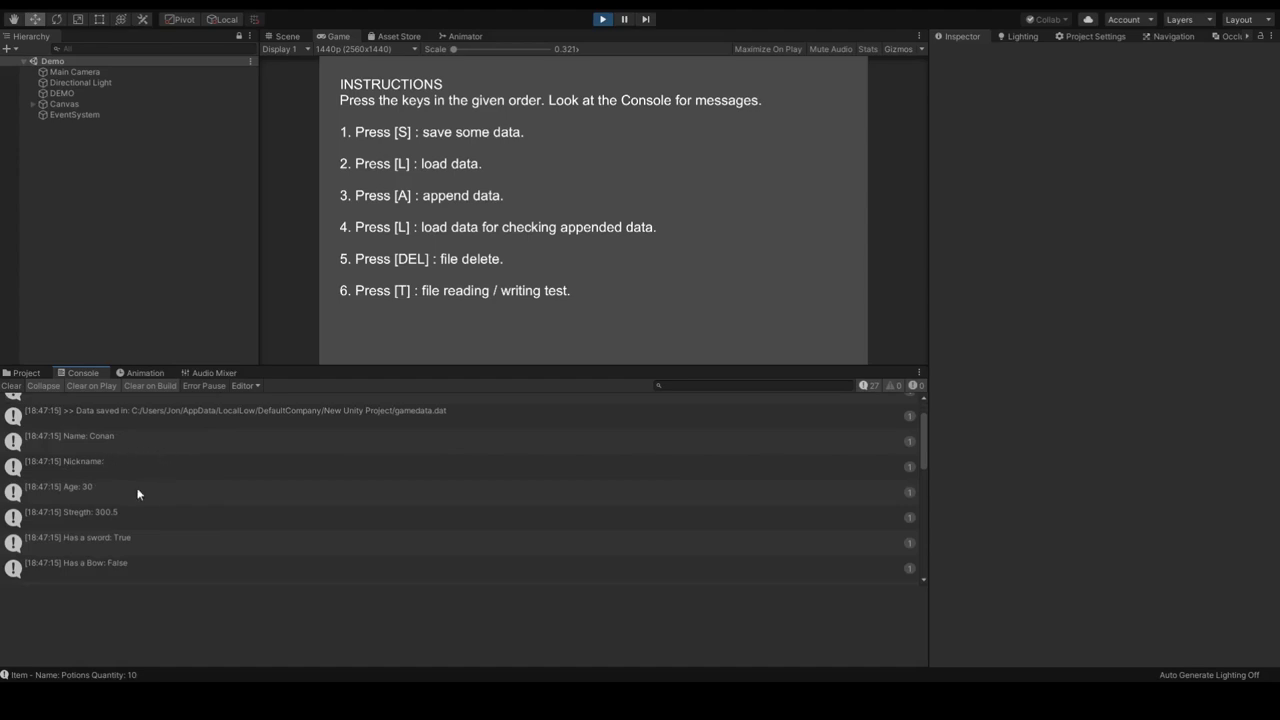
pyautogui.scroll(-1, 132, 494)
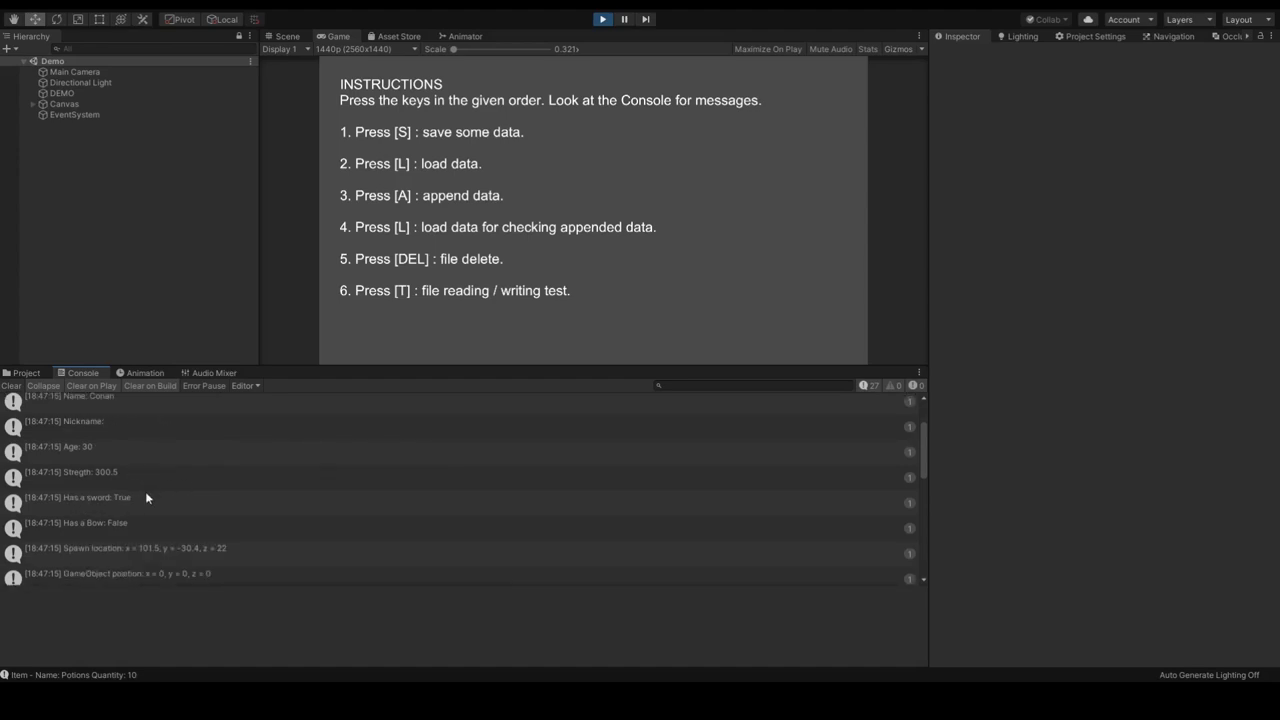
pyautogui.scroll(-1, 146, 497)
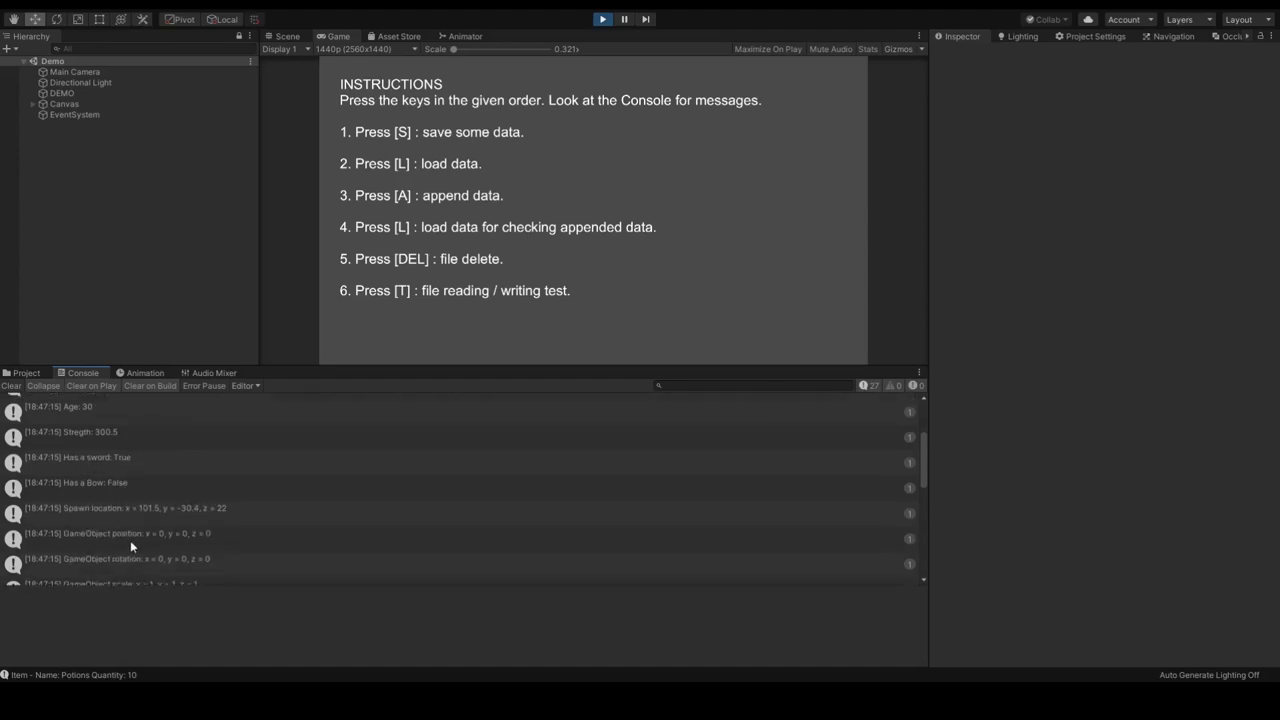
pyautogui.scroll(-1, 280, 518)
pyautogui.scroll(-1, 278, 521)
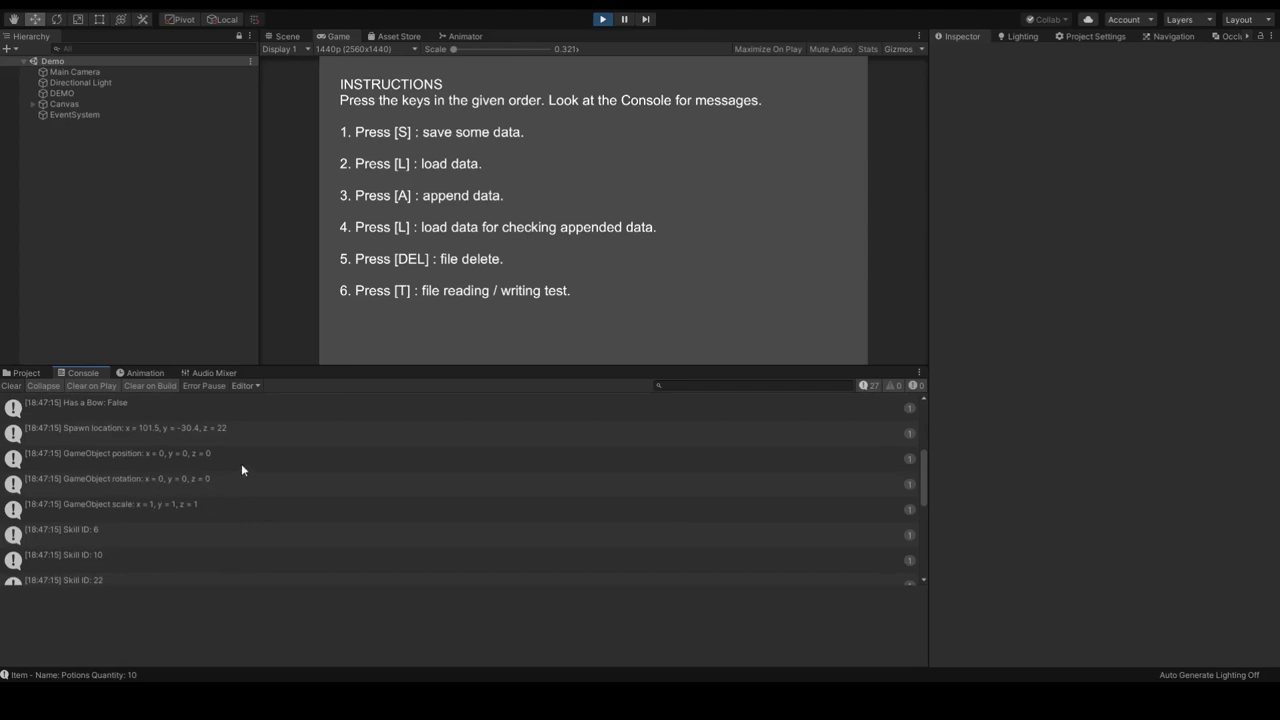
pyautogui.scroll(-2, 120, 506)
pyautogui.scroll(-1, 120, 480)
pyautogui.scroll(-2, 154, 508)
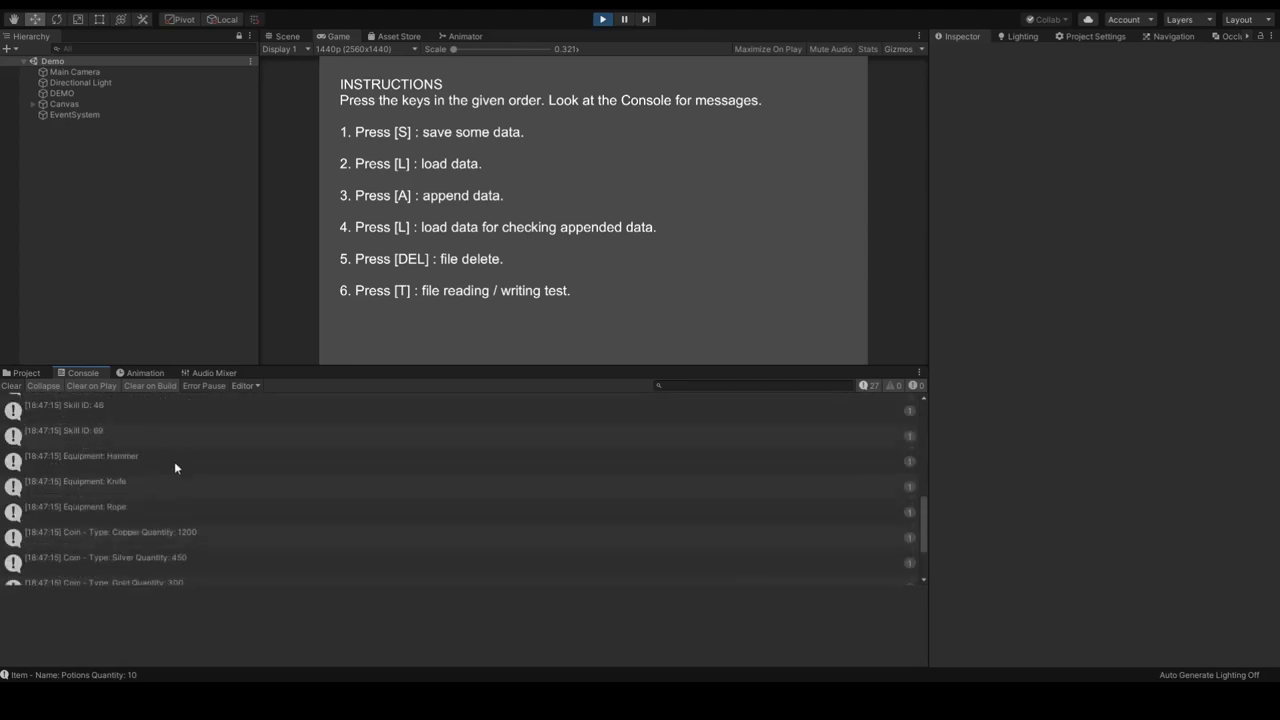
pyautogui.scroll(-1, 218, 511)
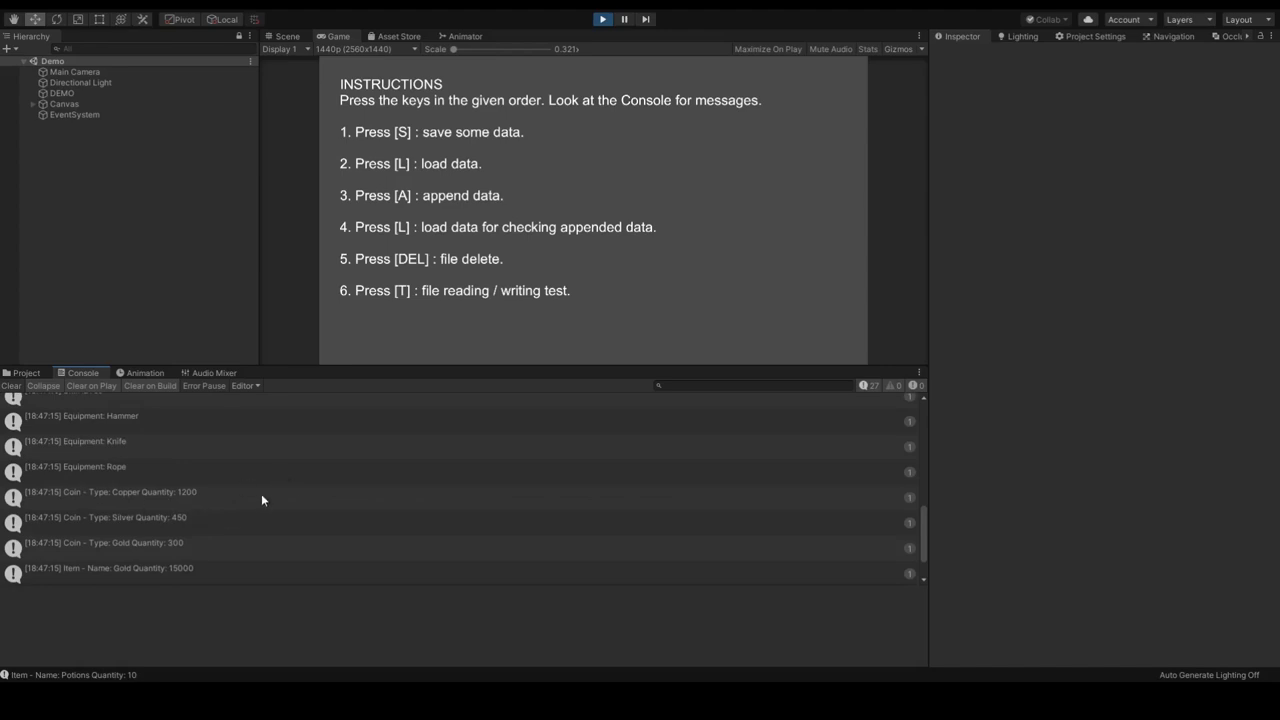
pyautogui.scroll(-2, 250, 505)
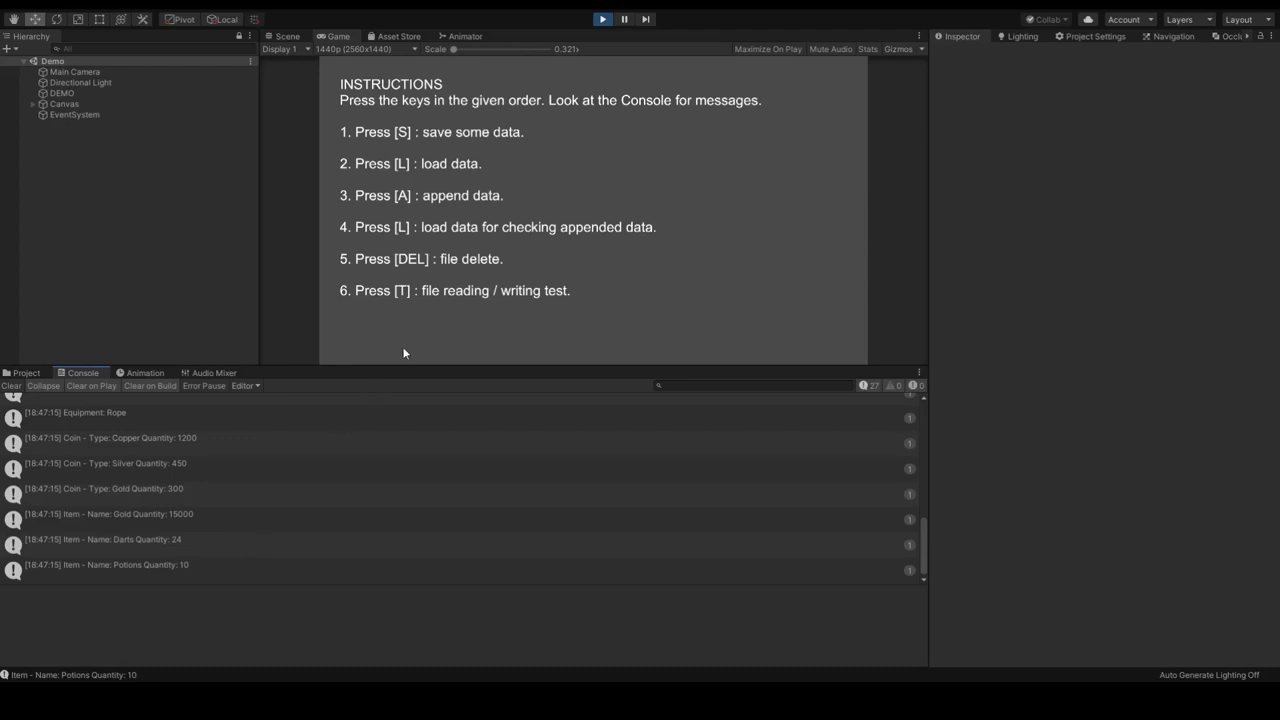
# Enlarge the demo's Game view, load the saved data and examine the loaded values logged in the Console
pyautogui.moveTo(390, 366); pyautogui.dragTo(390, 397)
pyautogui.press('l')
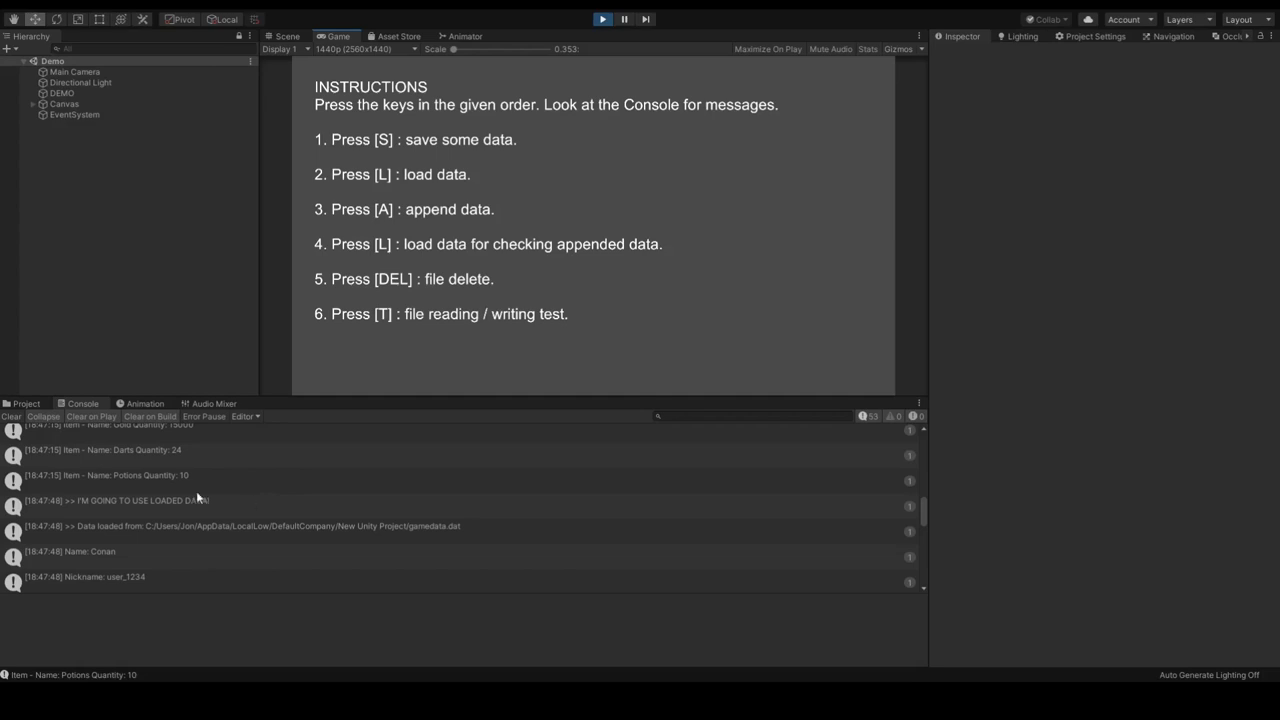
pyautogui.click(200, 526)
pyautogui.scroll(-2, 225, 510)
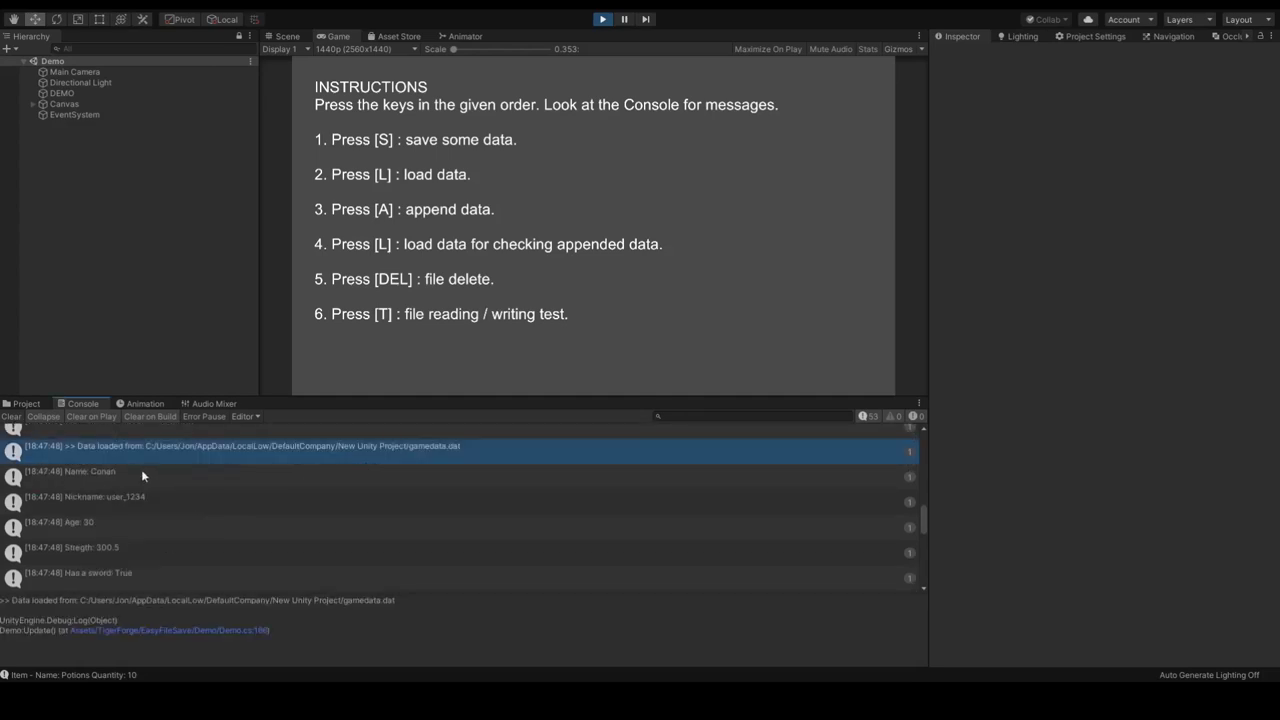
pyautogui.scroll(-2, 334, 553)
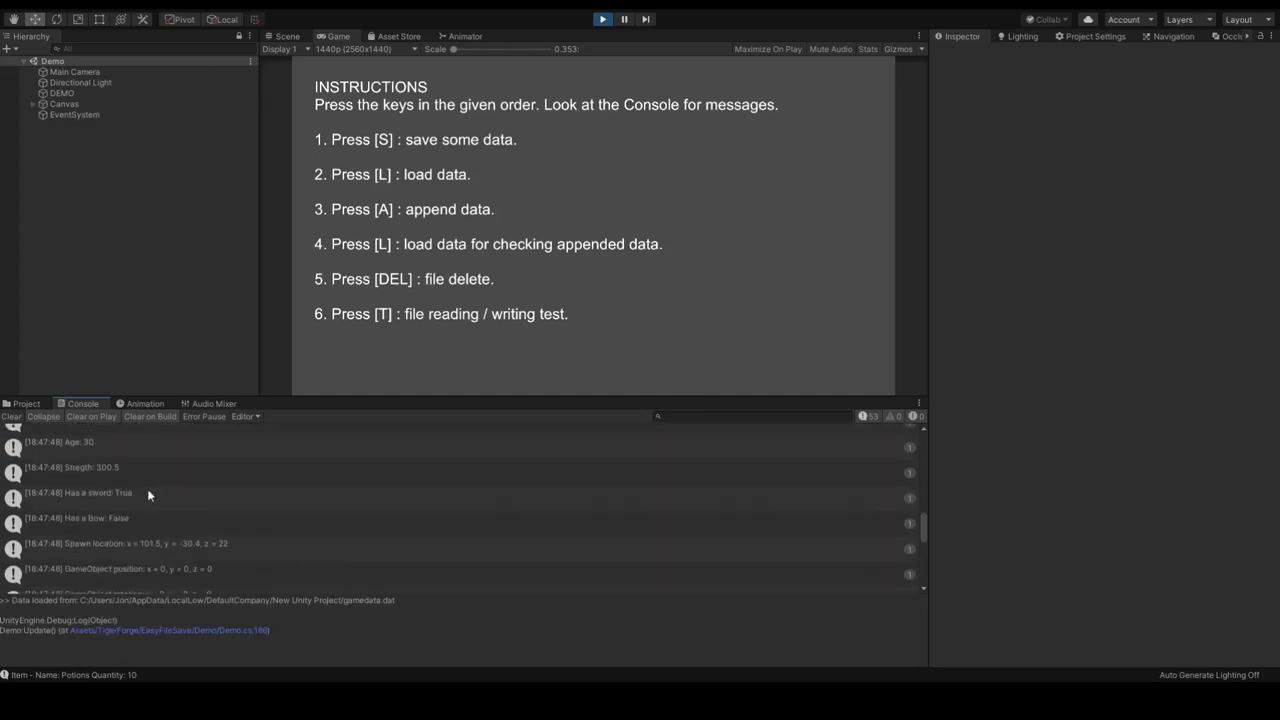
pyautogui.scroll(-3, 149, 493)
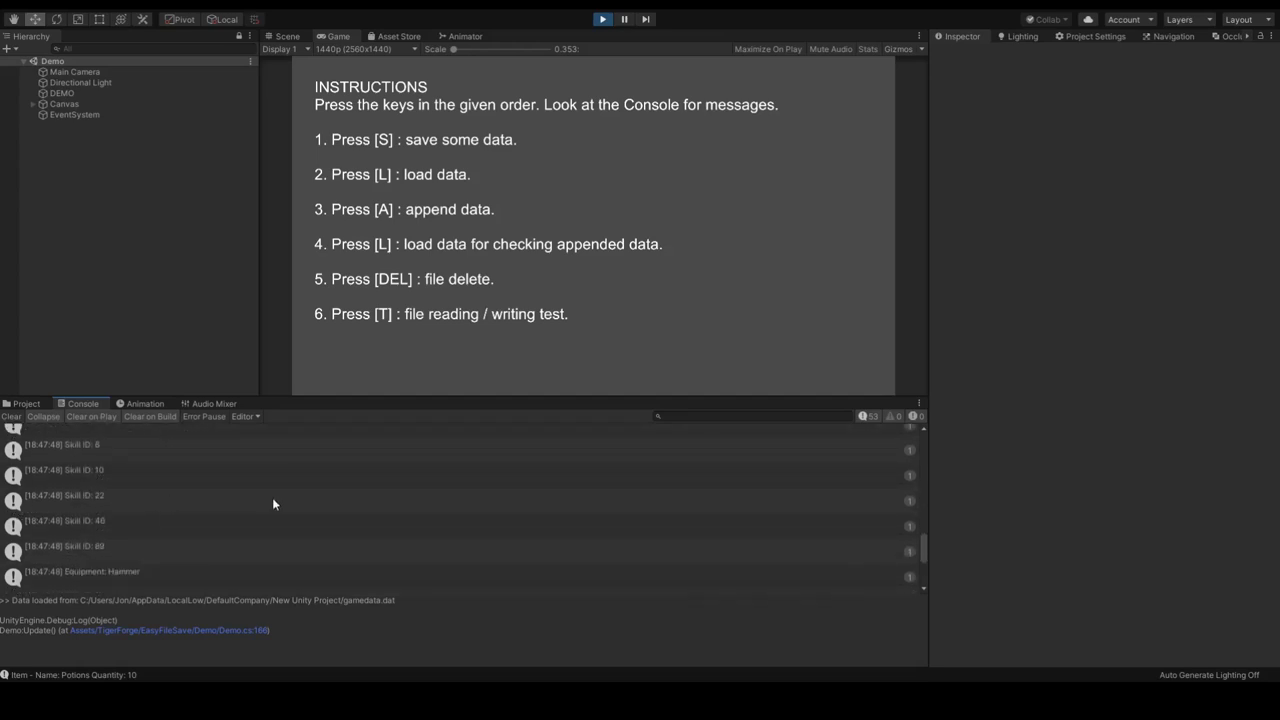
# Append data to the demo's save file, reload it and inspect the logged nickname entry
pyautogui.press('a')
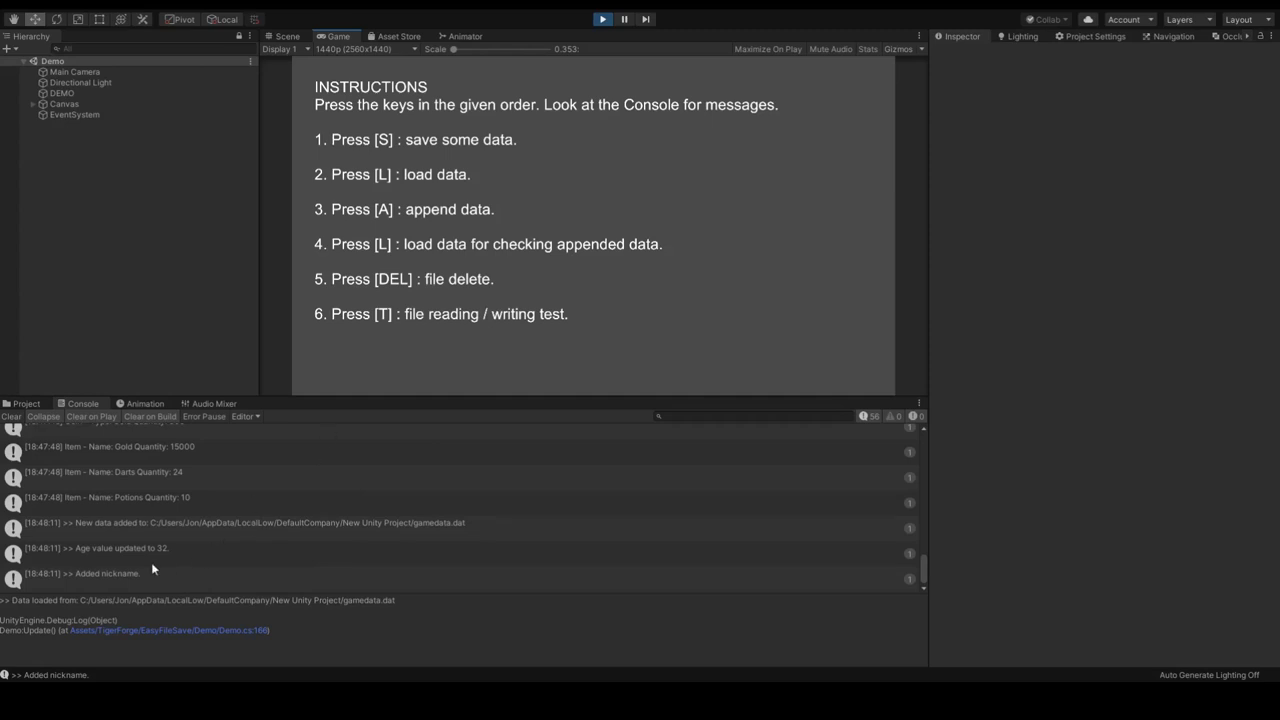
pyautogui.press('l')
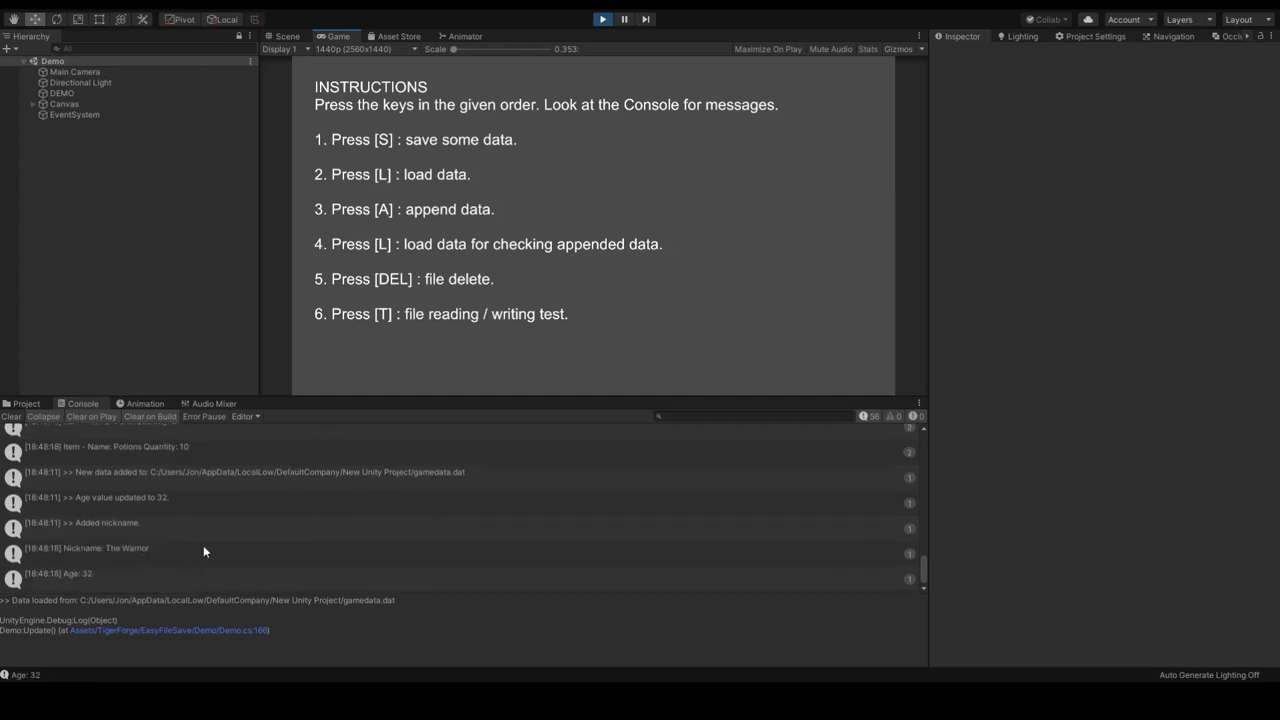
pyautogui.click(124, 553)
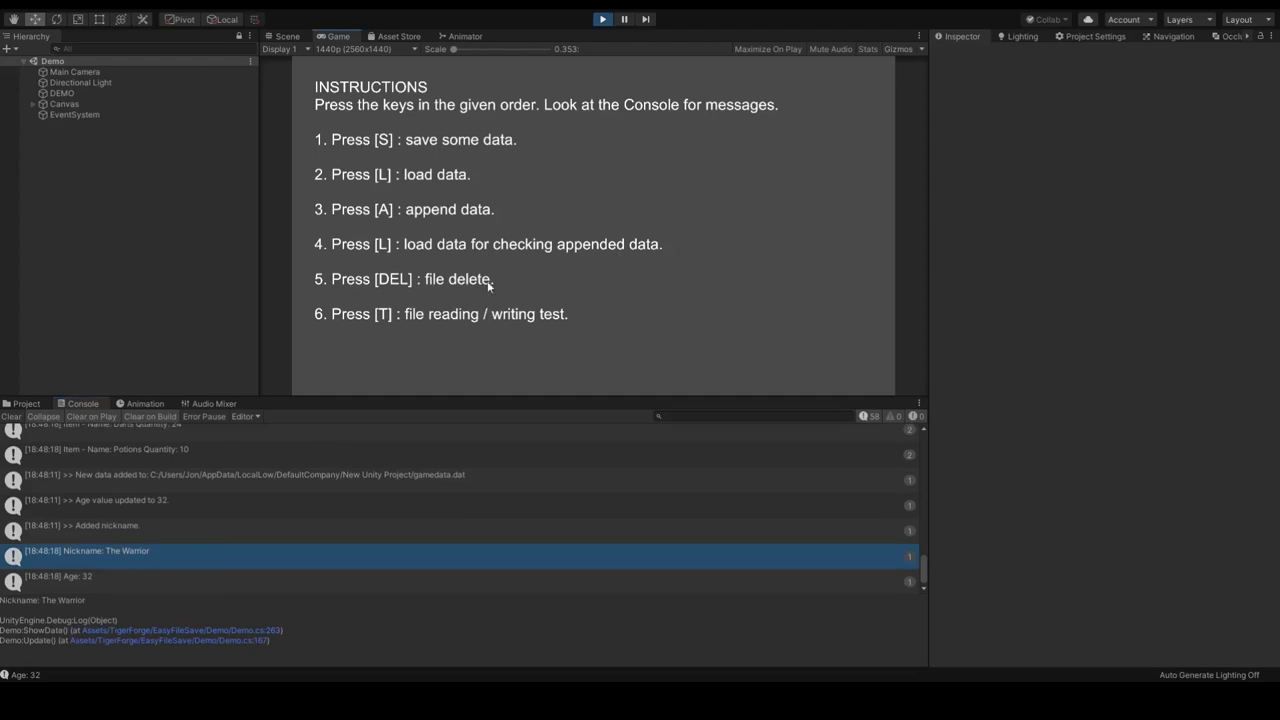
# Delete the demo's save file and run the file reading / writing test
pyautogui.press('Delete')
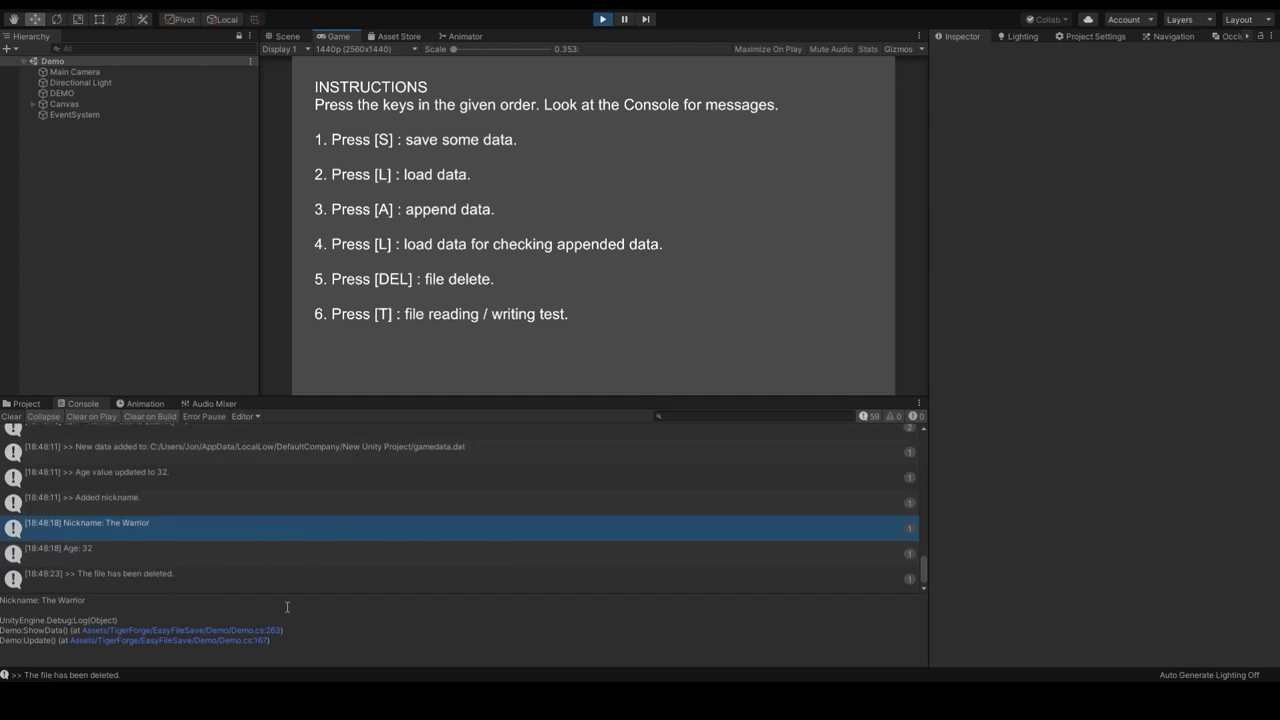
pyautogui.press('t')
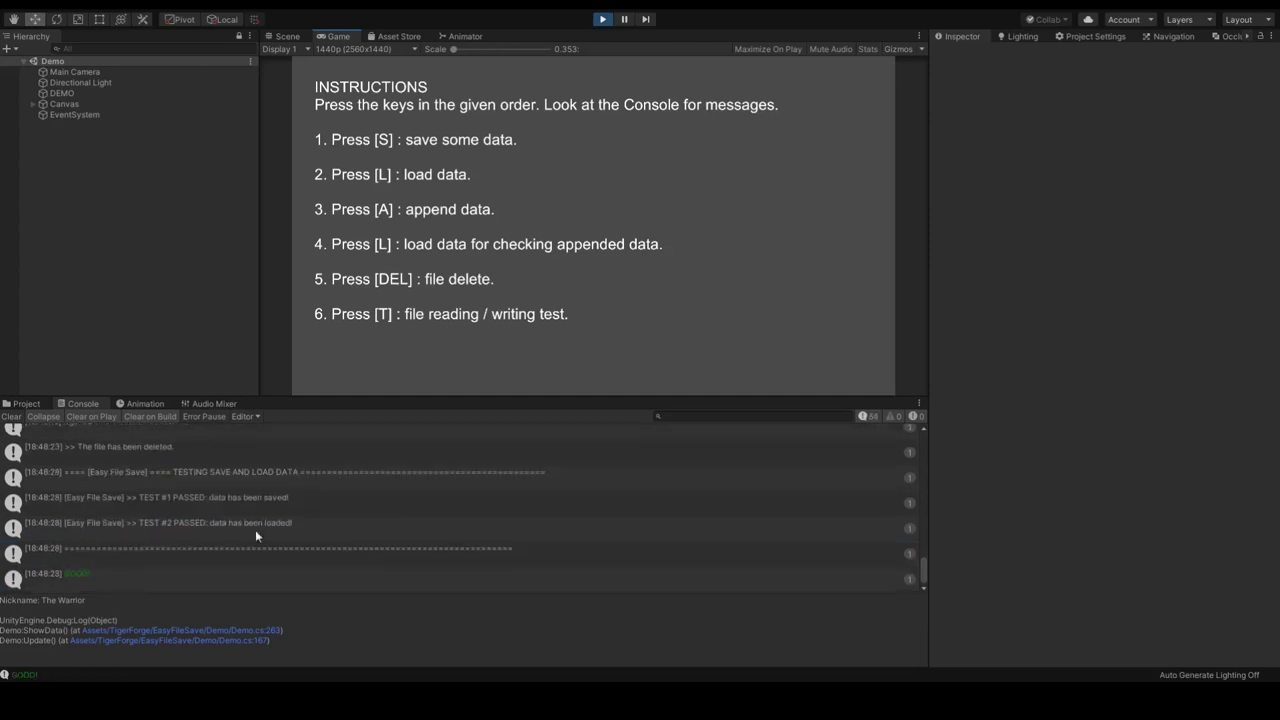
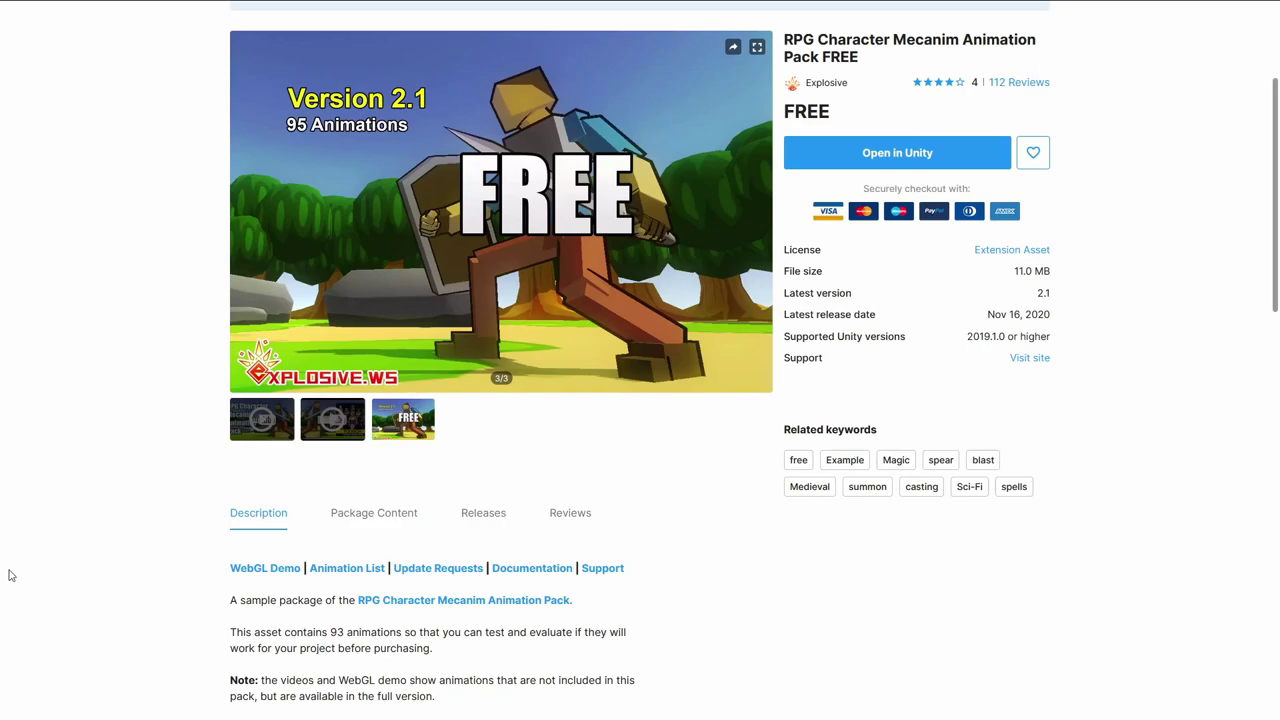
# Skim the RPG Character Mecanim Animation Pack FREE store page and examine the RPG-CharacterFREE object's script components in its demo scene
pyautogui.scroll(-2, 34, 563)
pyautogui.scroll(2, 157, 578)
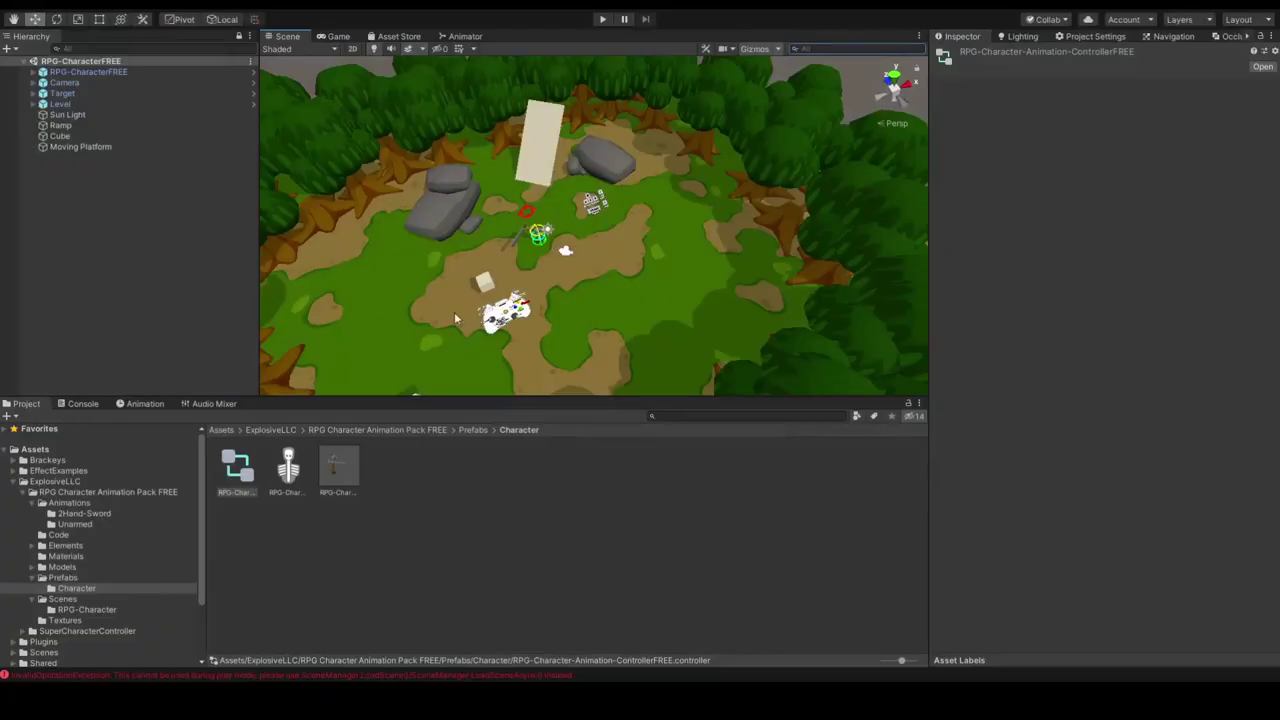
pyautogui.moveTo(604, 298); pyautogui.dragTo(676, 189, button='right')
pyautogui.press('w')
pyautogui.press('w')
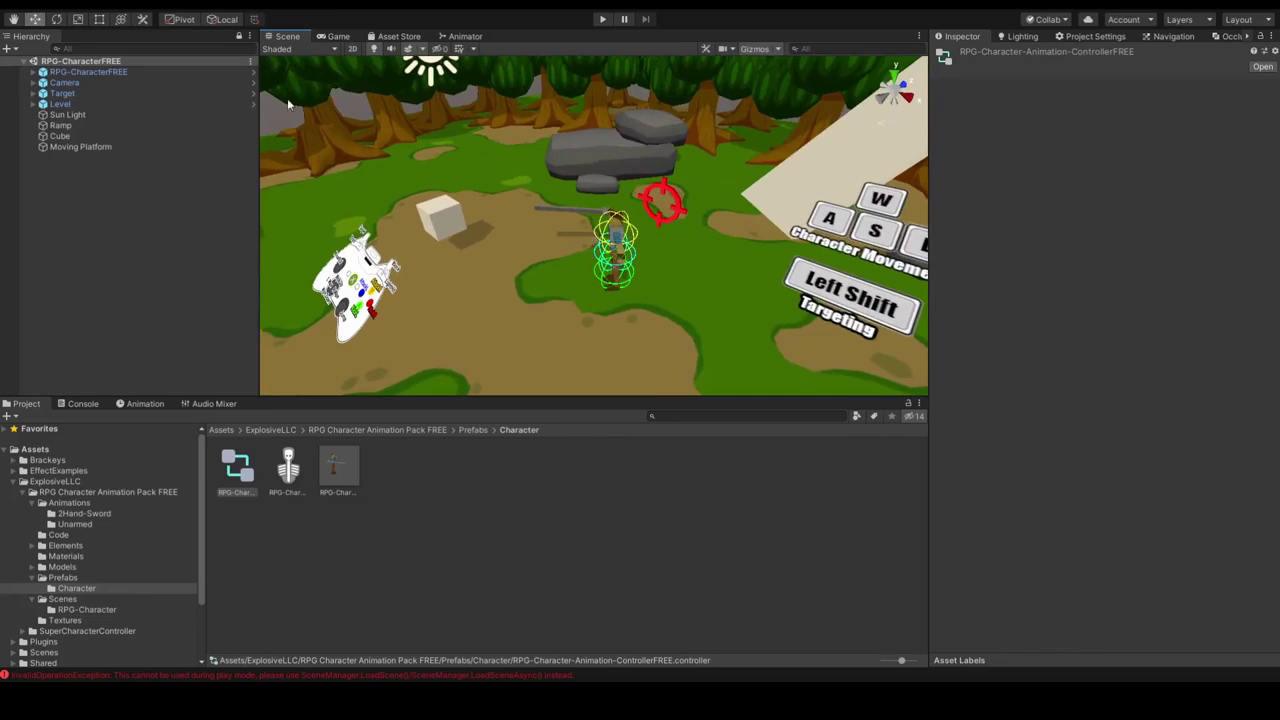
pyautogui.click(100, 72)
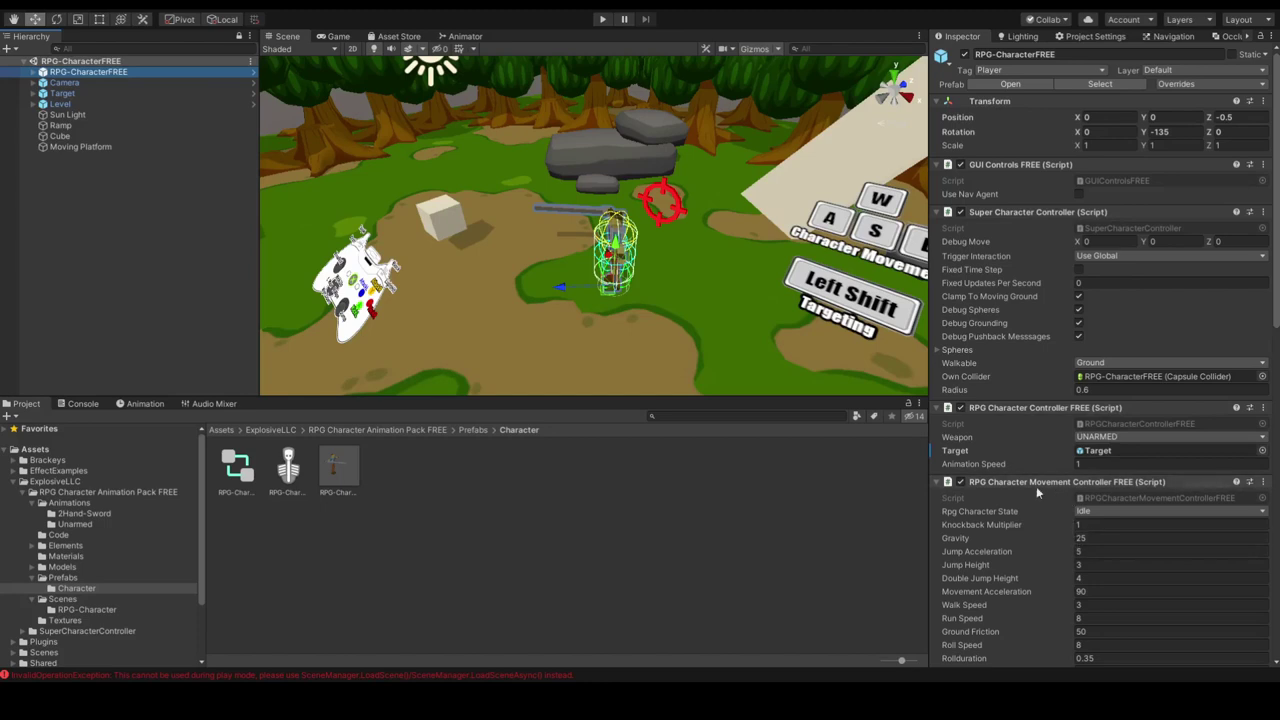
pyautogui.scroll(-3, 1008, 488)
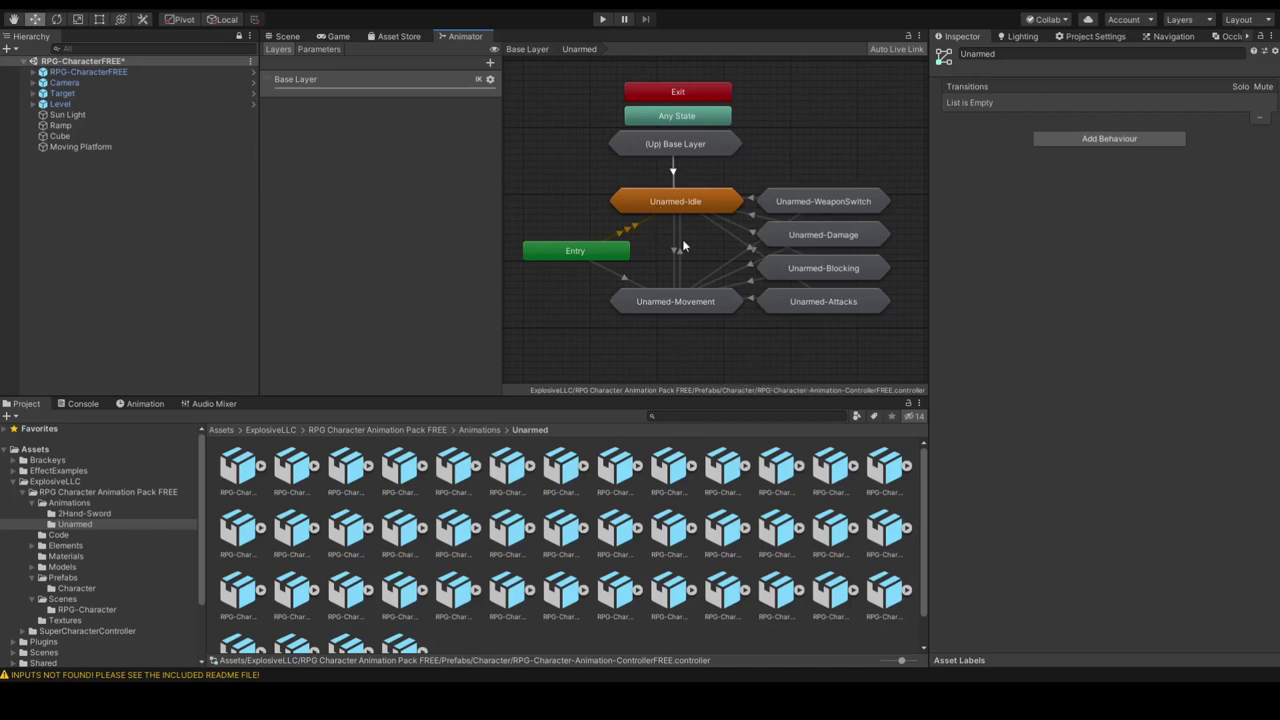
# Look inside the Unarmed-Idle group of the character's animator controller and go on to the 2Hand-Sword state machine
pyautogui.doubleClick(693, 205)
pyautogui.doubleClick(717, 251)
pyautogui.doubleClick(715, 146)
pyautogui.doubleClick(690, 150)
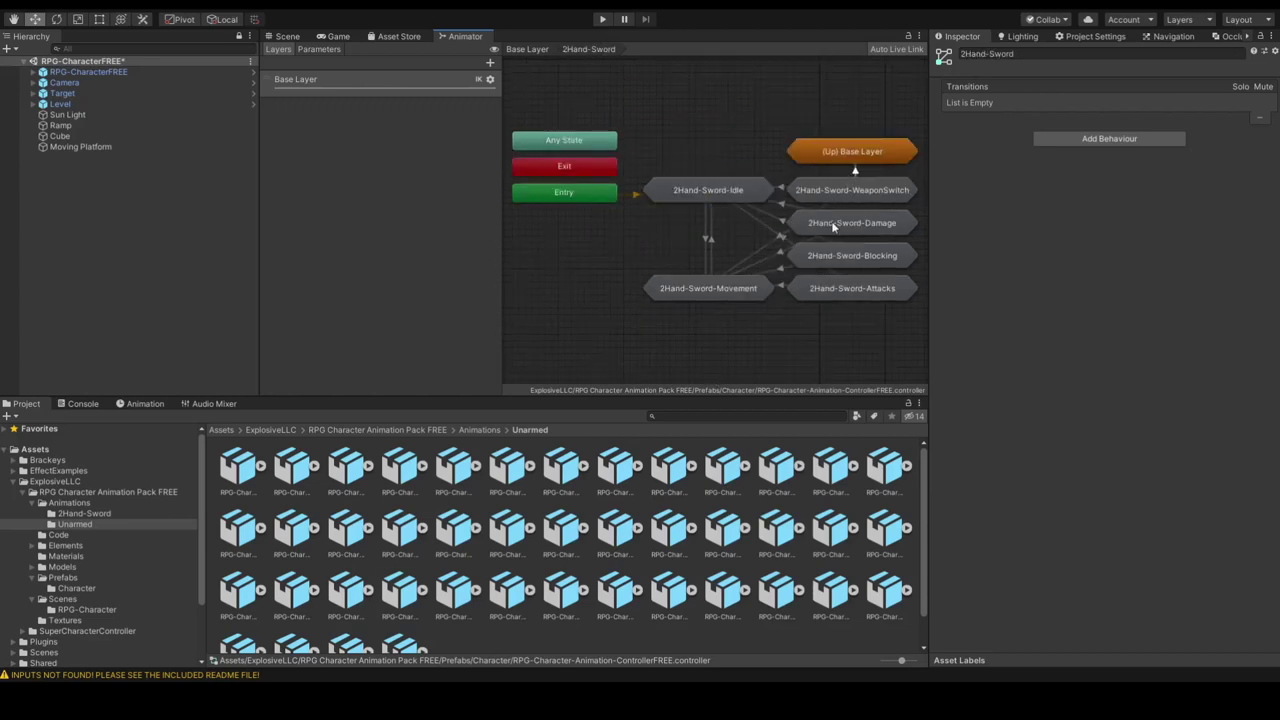
# Examine the attack and kick states and their transitions inside the 2Hand-Sword-Attacks state machine
pyautogui.doubleClick(826, 290)
pyautogui.scroll(5, 722, 282)
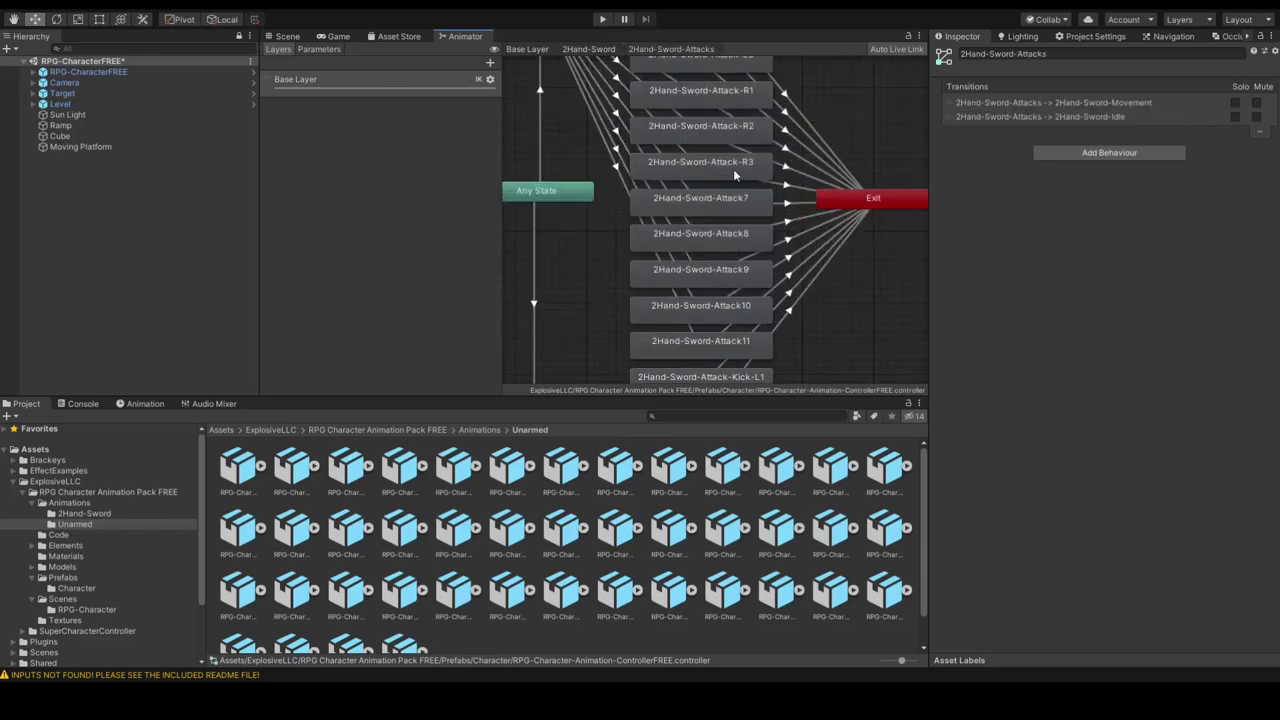
pyautogui.scroll(-3, 734, 230)
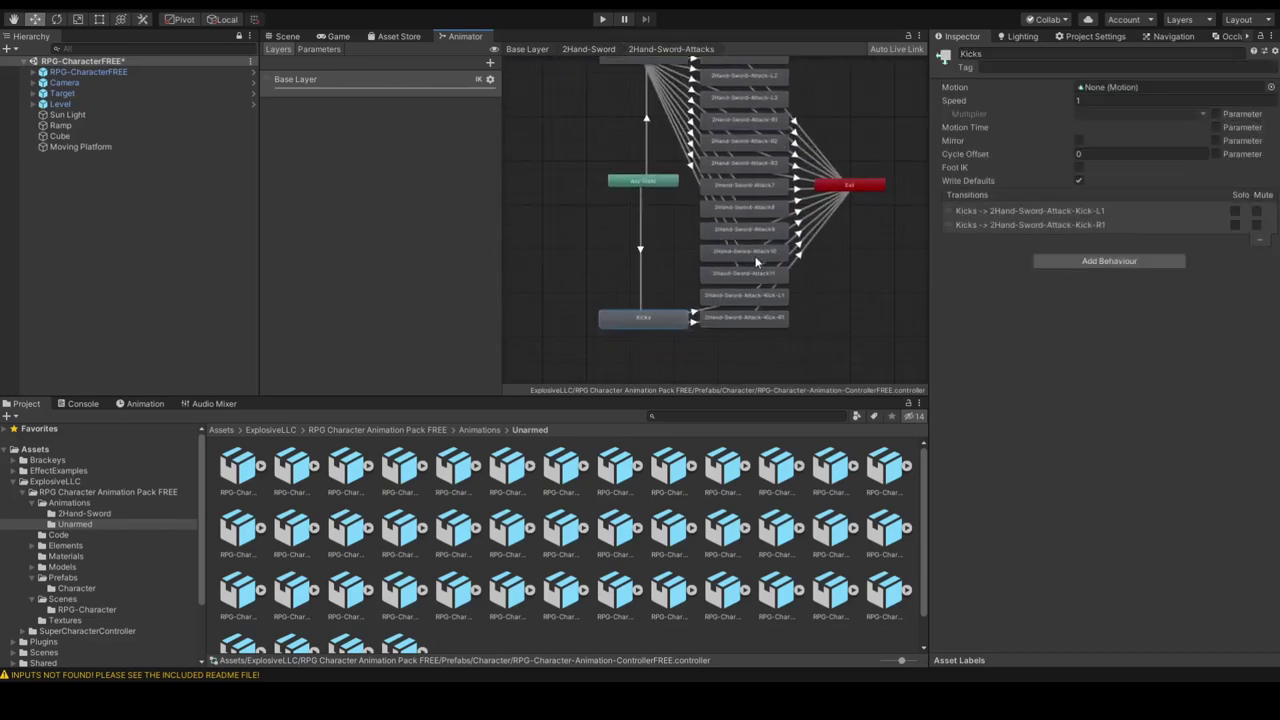
pyautogui.click(676, 184)
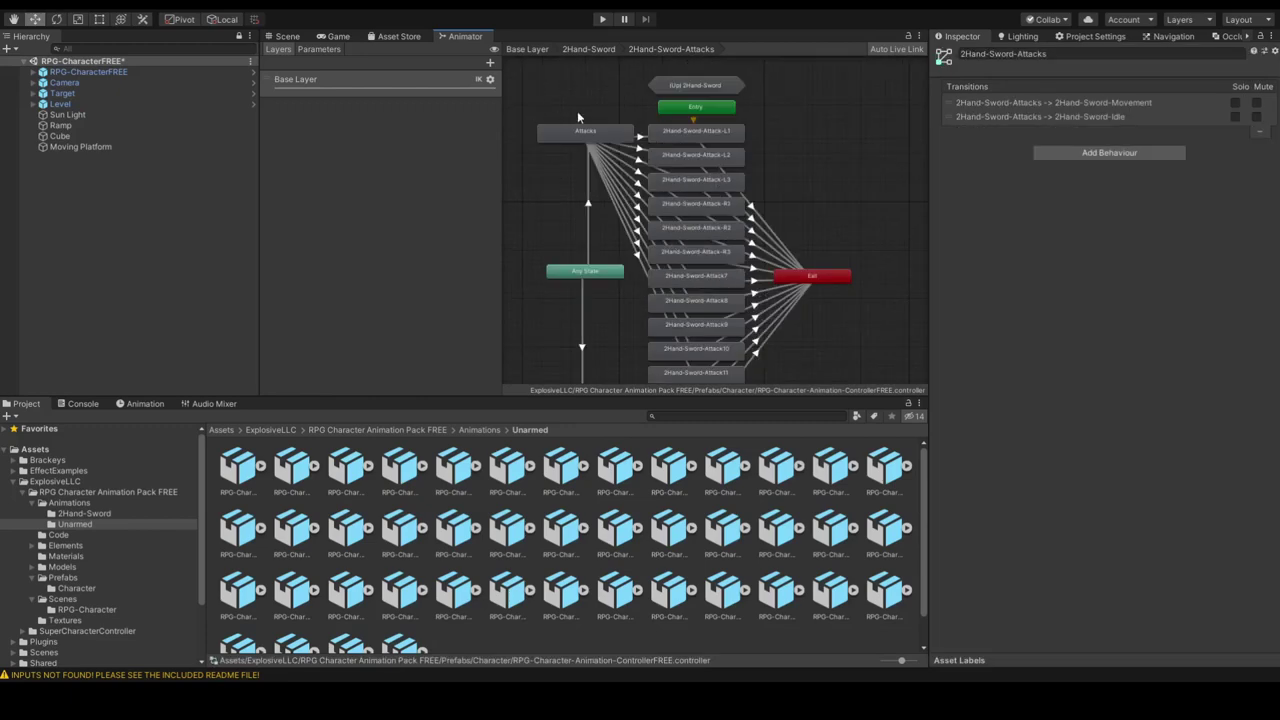
# Return to the animator's Base Layer and open the Unarmed state machine
pyautogui.click(579, 47)
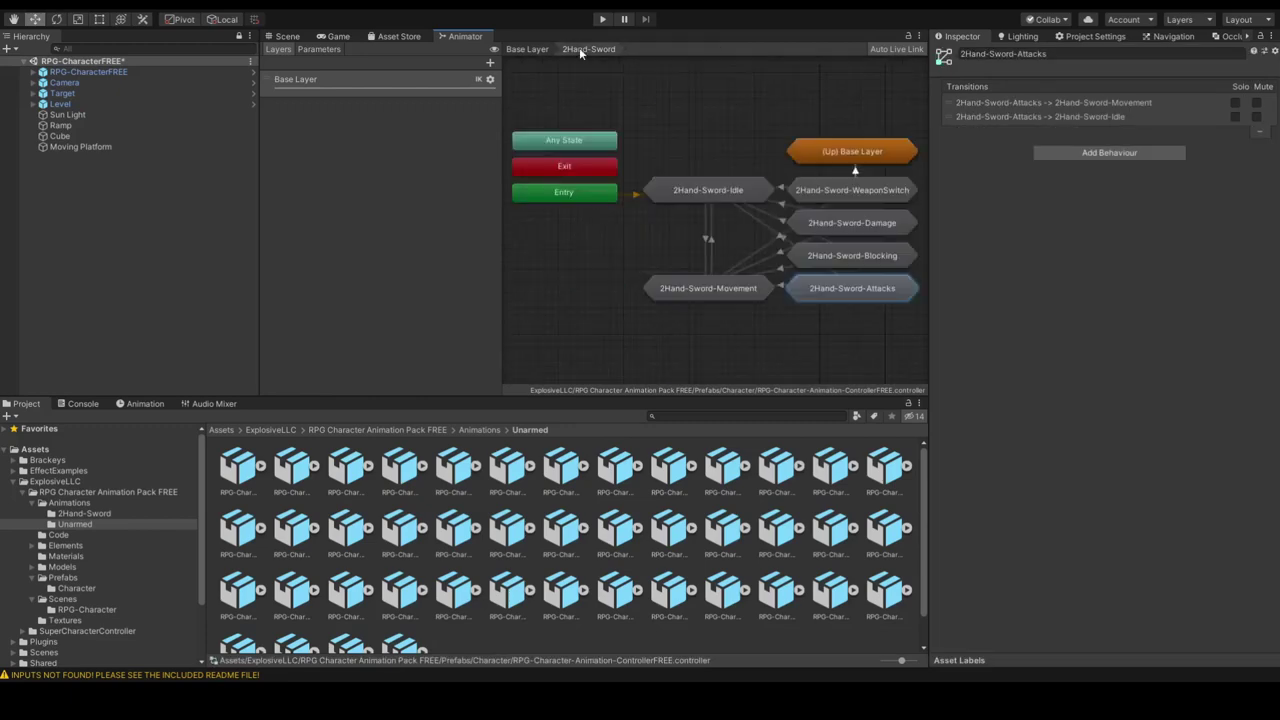
pyautogui.click(535, 48)
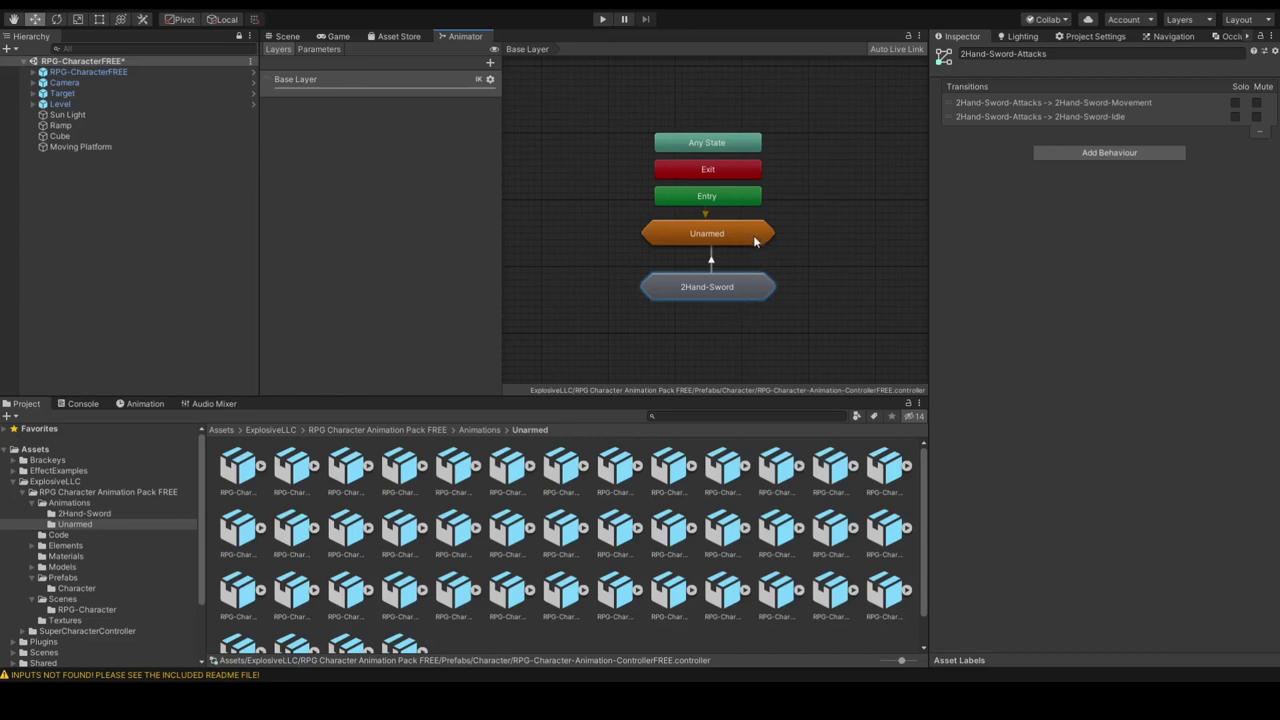
pyautogui.doubleClick(708, 236)
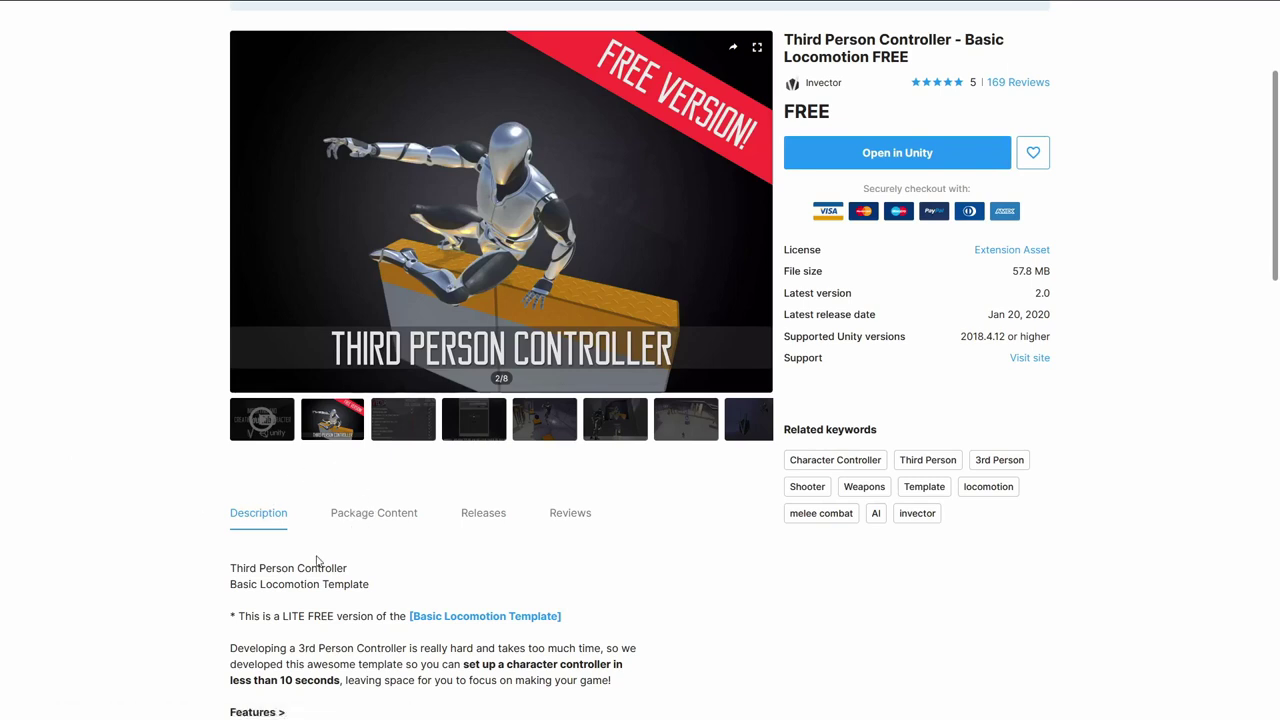
# Review the Third Person Controller - Basic Locomotion FREE page, from the version comparison and gallery screenshots to the feature list
pyautogui.click(413, 435)
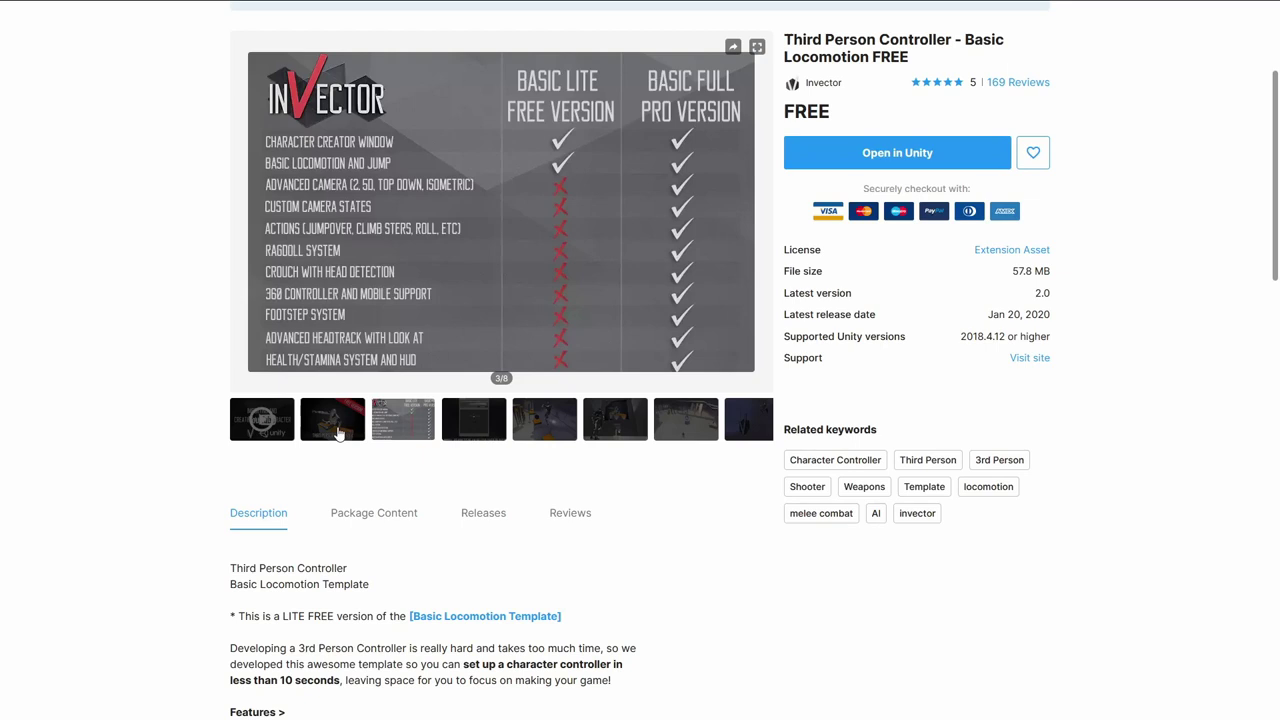
pyautogui.click(545, 420)
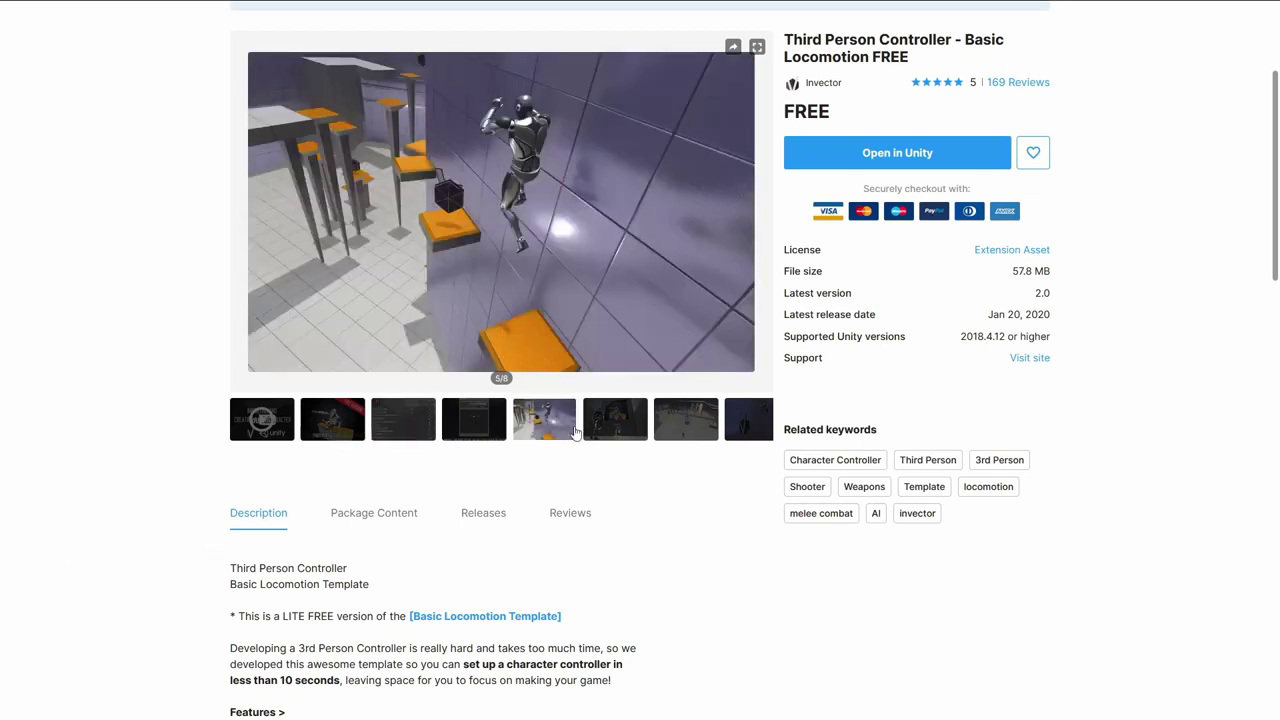
pyautogui.click(636, 436)
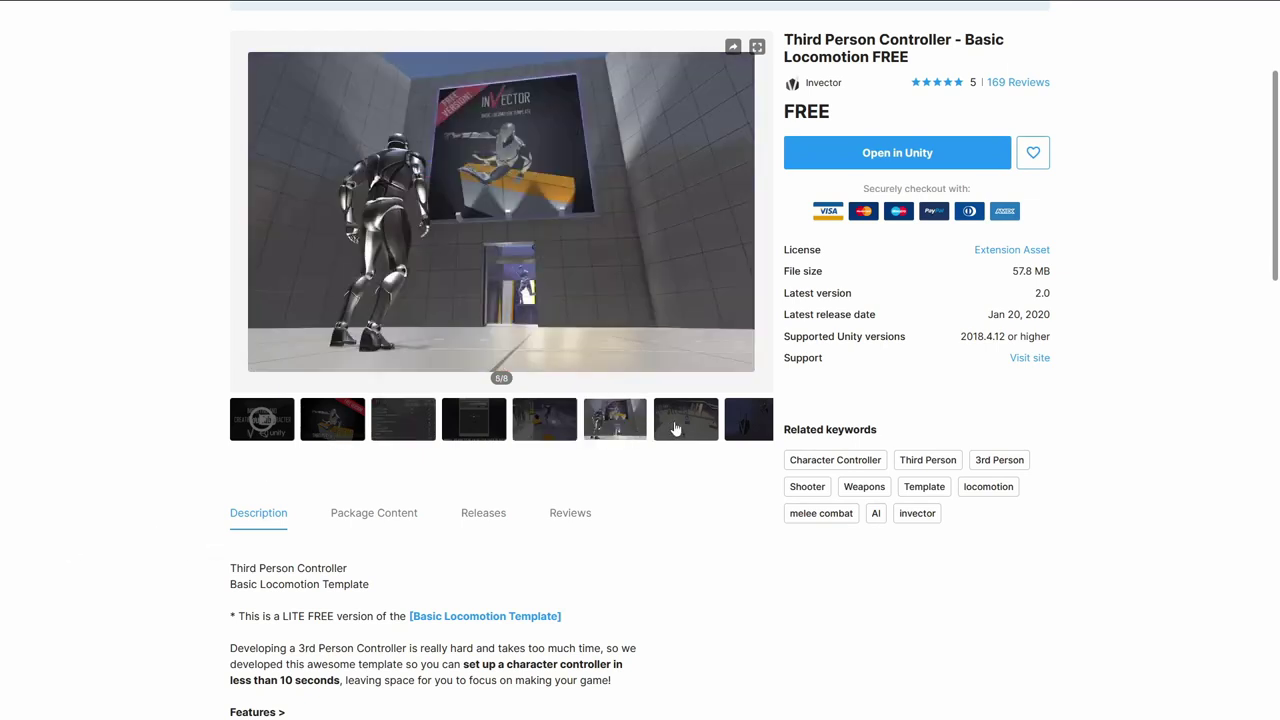
pyautogui.click(675, 428)
pyautogui.scroll(-5, 686, 517)
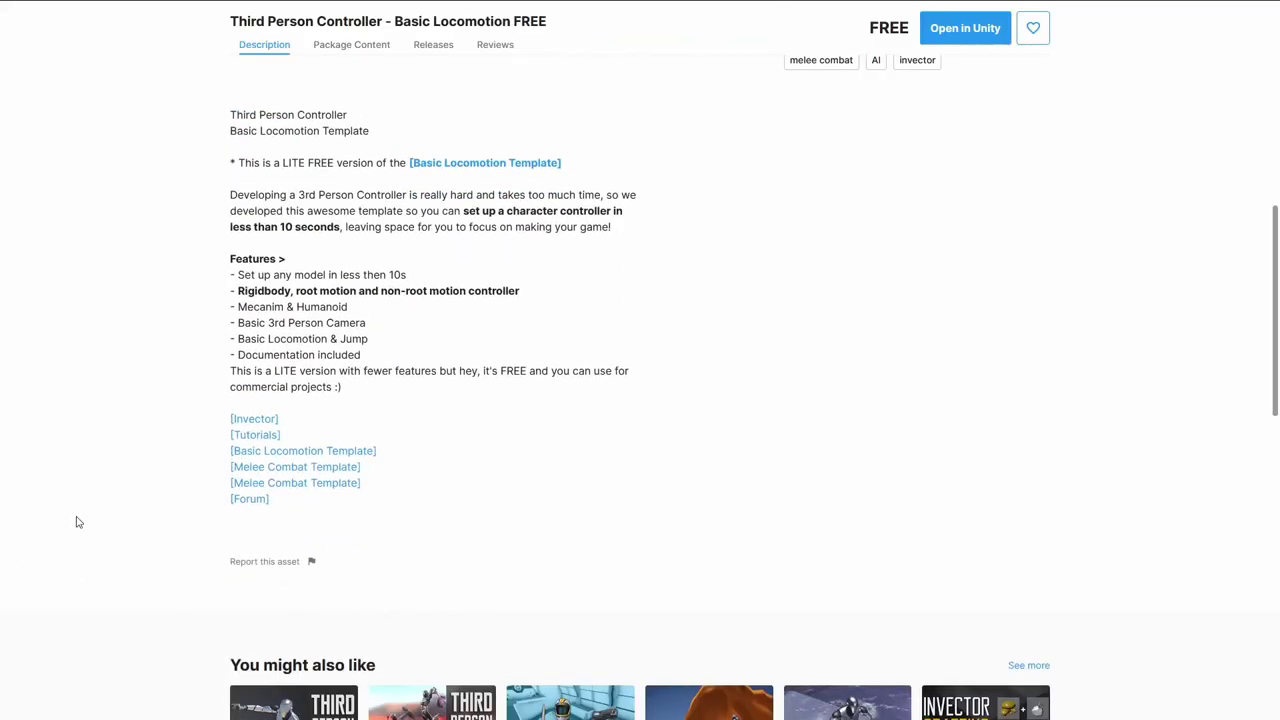
pyautogui.scroll(2, 76, 521)
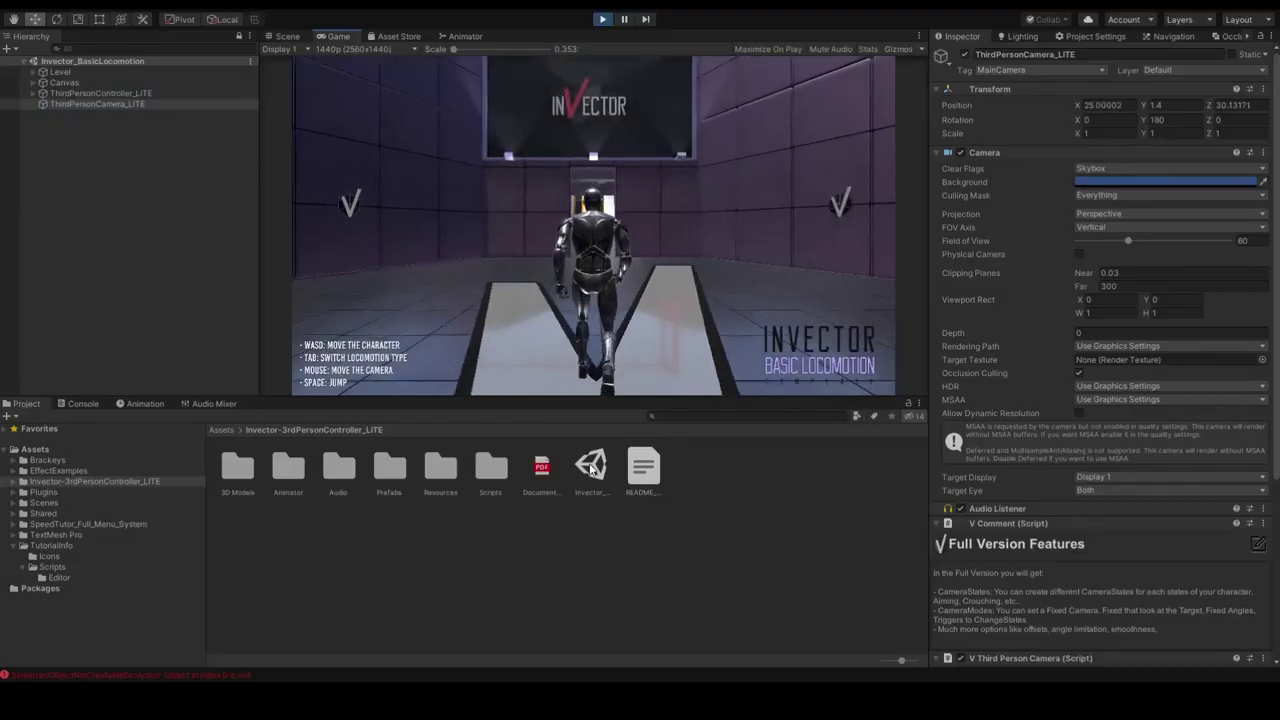
# Run the character through the Invector_BasicLocomotion demo level and end play mode
pyautogui.press('w')
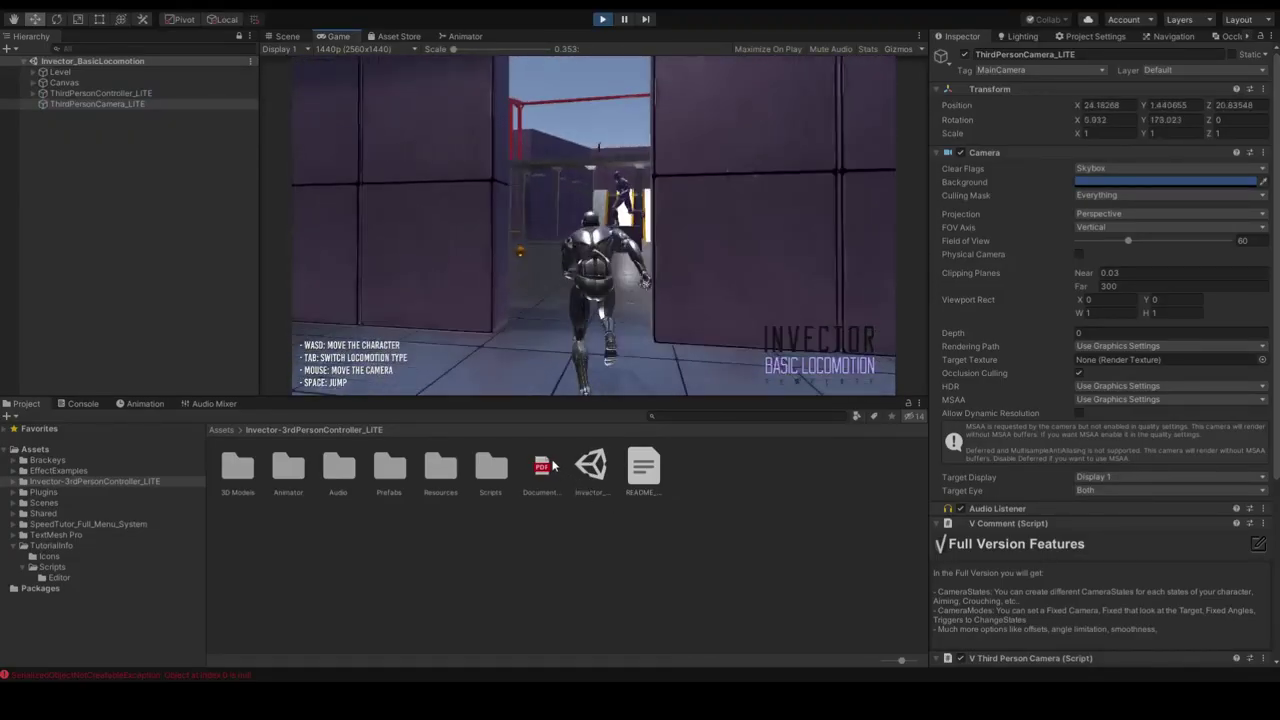
pyautogui.press('w')
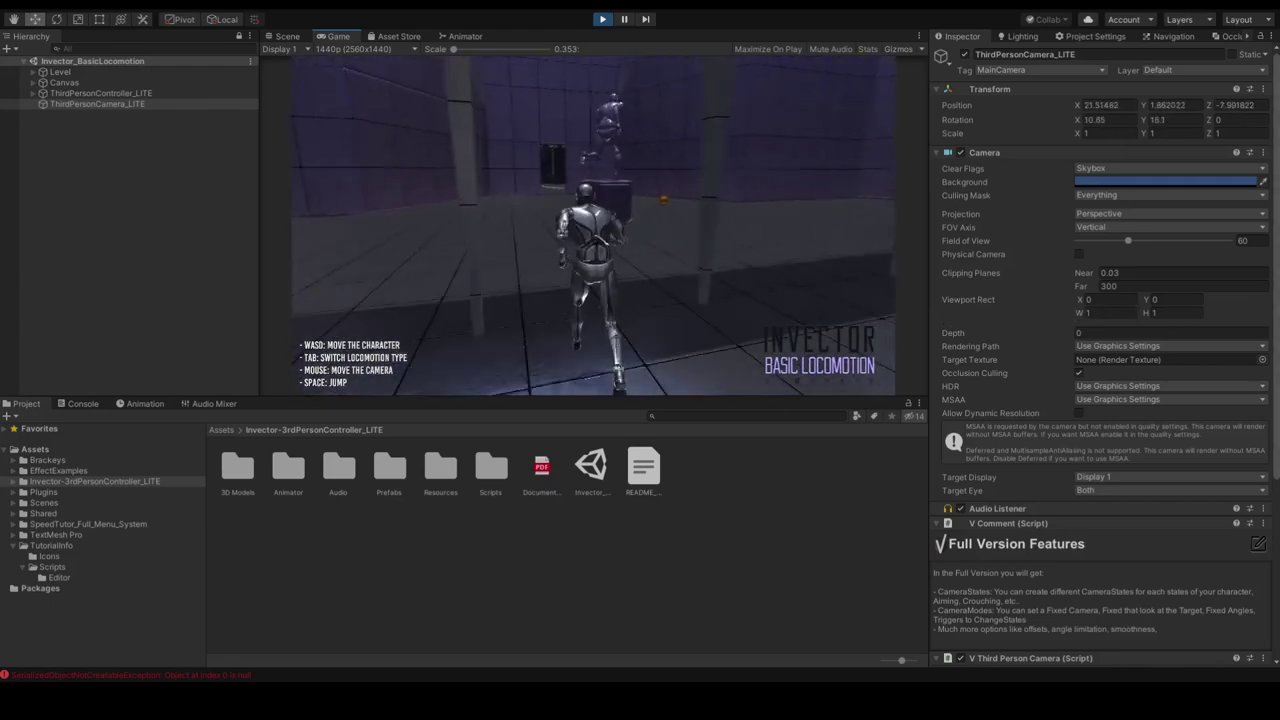
pyautogui.hotkey('ctrl', 'p')
# Examine the ThirdPersonController_LITE object's components, including its movement, airborne, ground and input settings
pyautogui.click(143, 93)
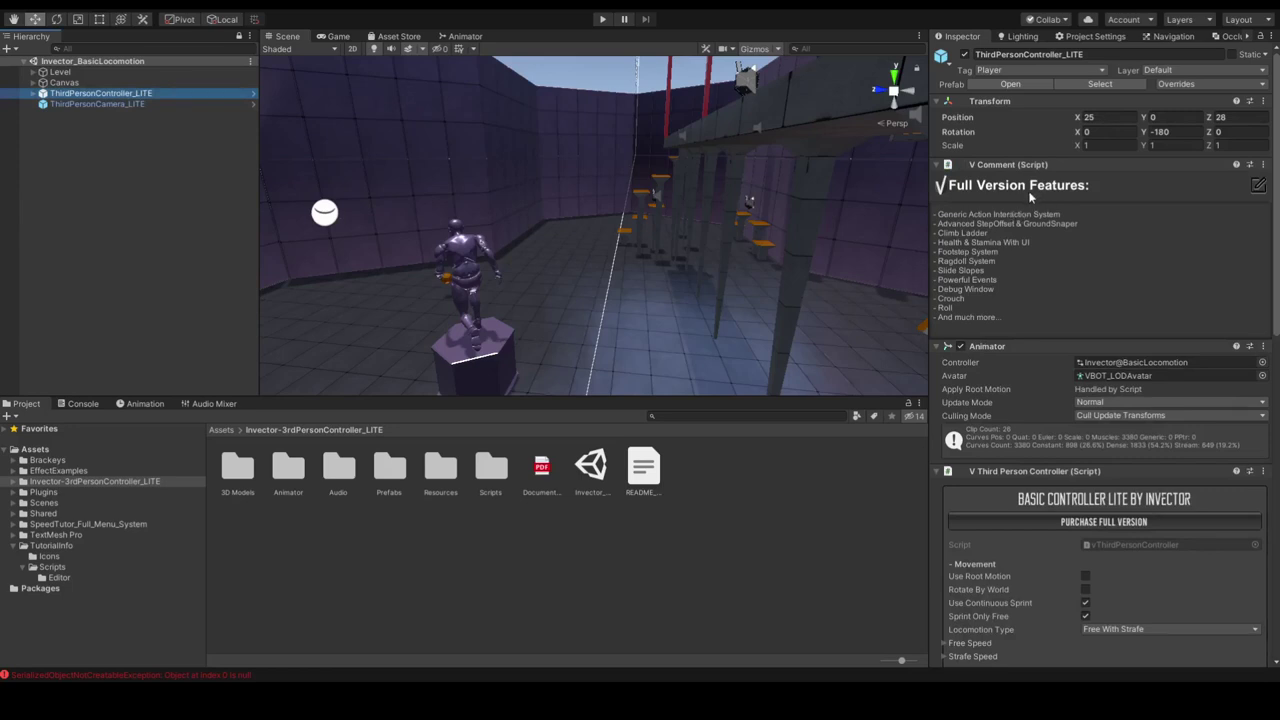
pyautogui.scroll(-5, 1035, 193)
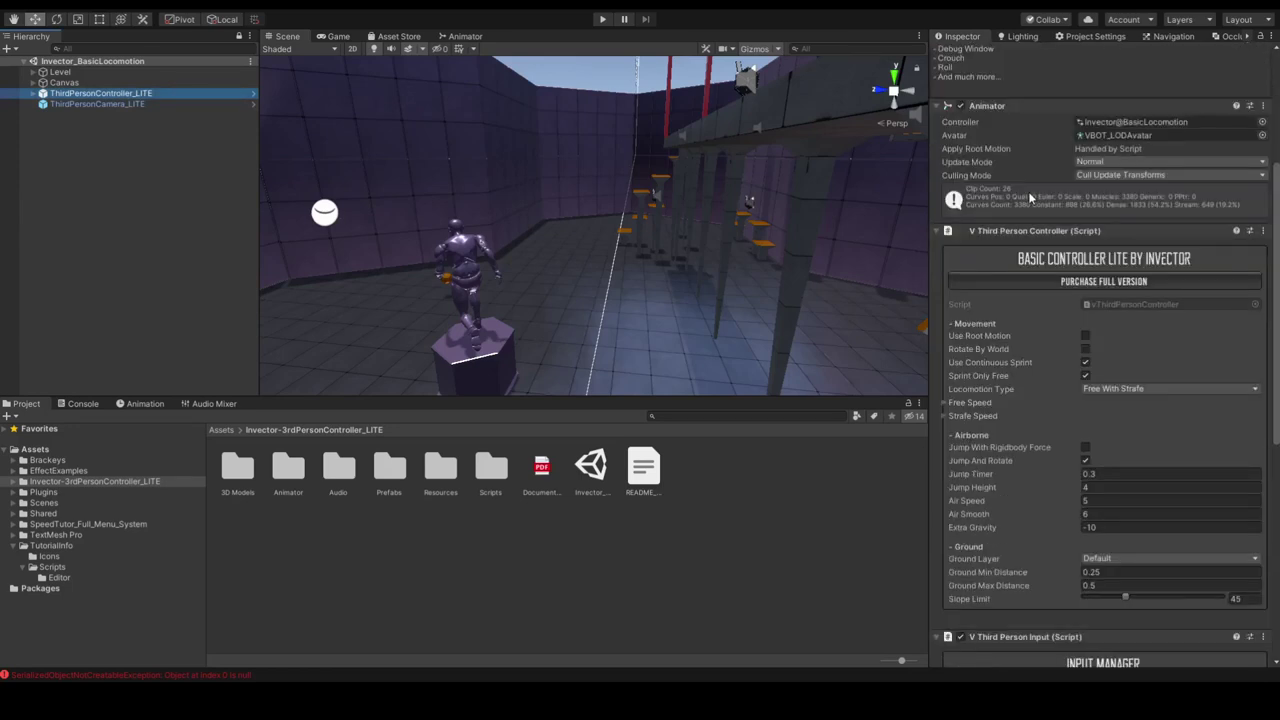
pyautogui.scroll(-3, 1028, 191)
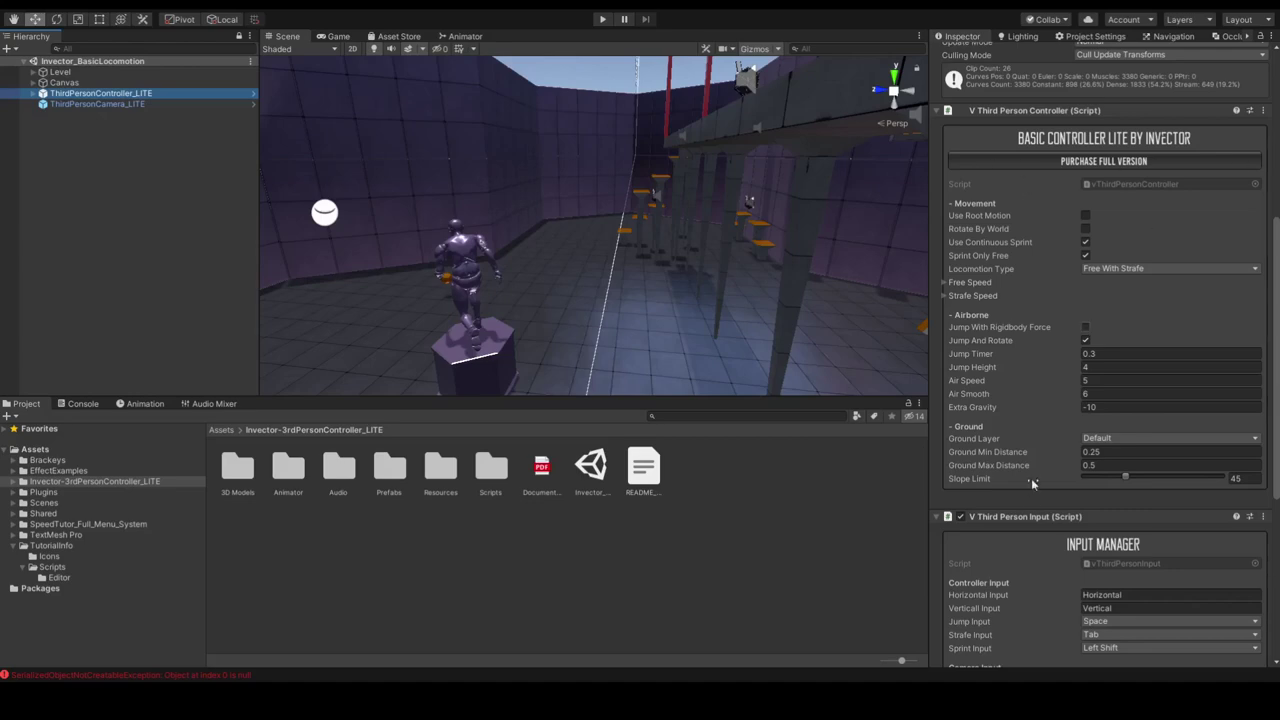
pyautogui.scroll(-3, 1045, 490)
pyautogui.scroll(-5, 1124, 466)
pyautogui.scroll(13, 1084, 440)
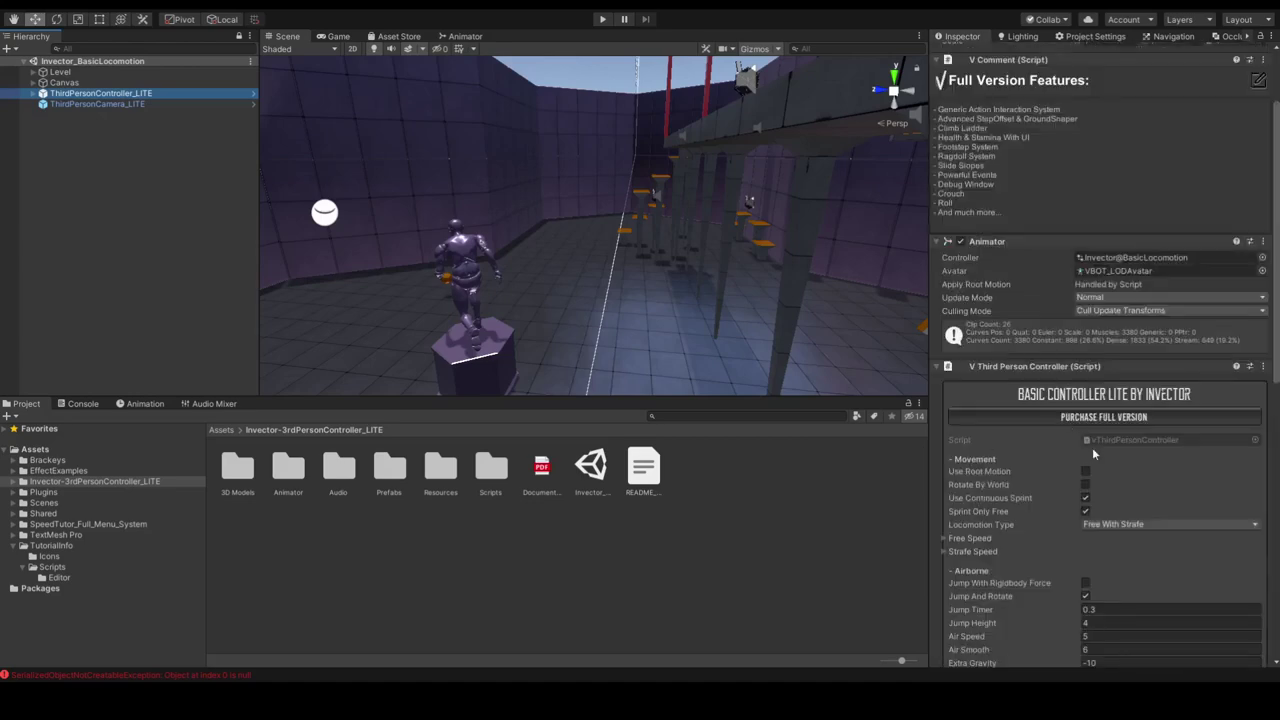
# Examine the V Third Person Camera settings on the ThirdPersonCamera_LITE object and look around the demo scene
pyautogui.click(116, 105)
pyautogui.scroll(-10, 1071, 496)
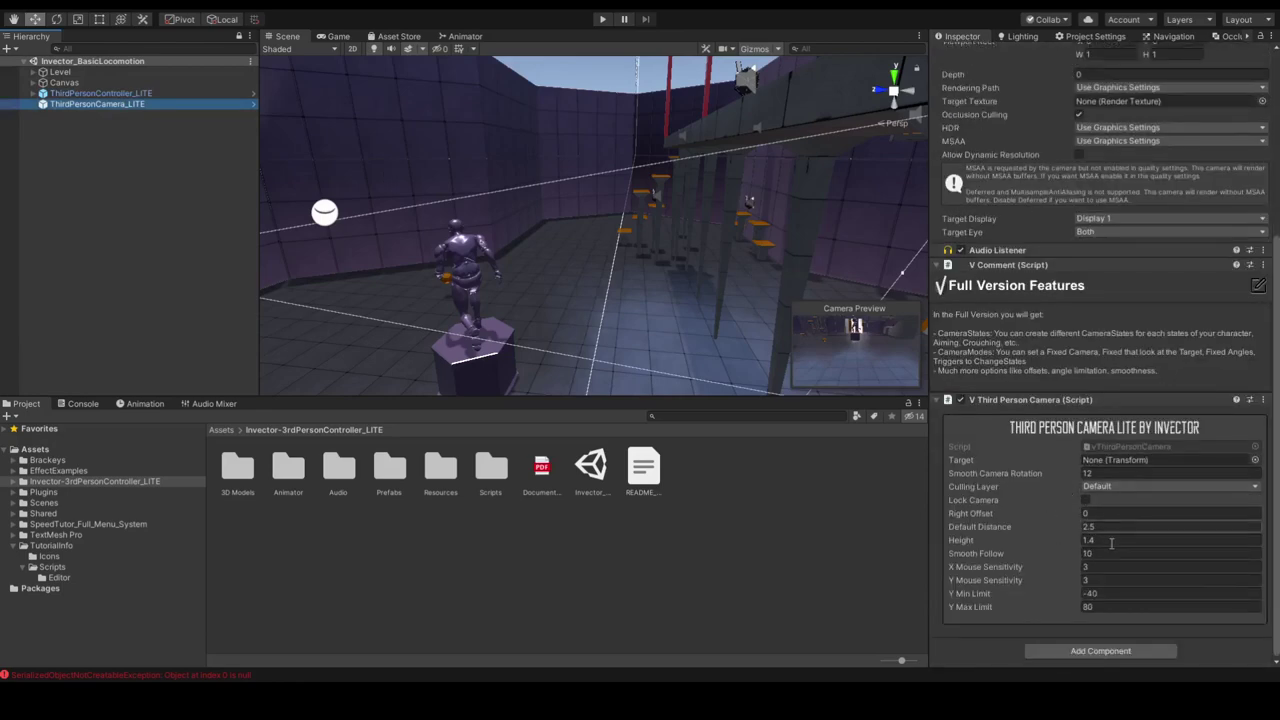
pyautogui.click(683, 269)
pyautogui.moveTo(682, 265); pyautogui.dragTo(710, 280, button='right')
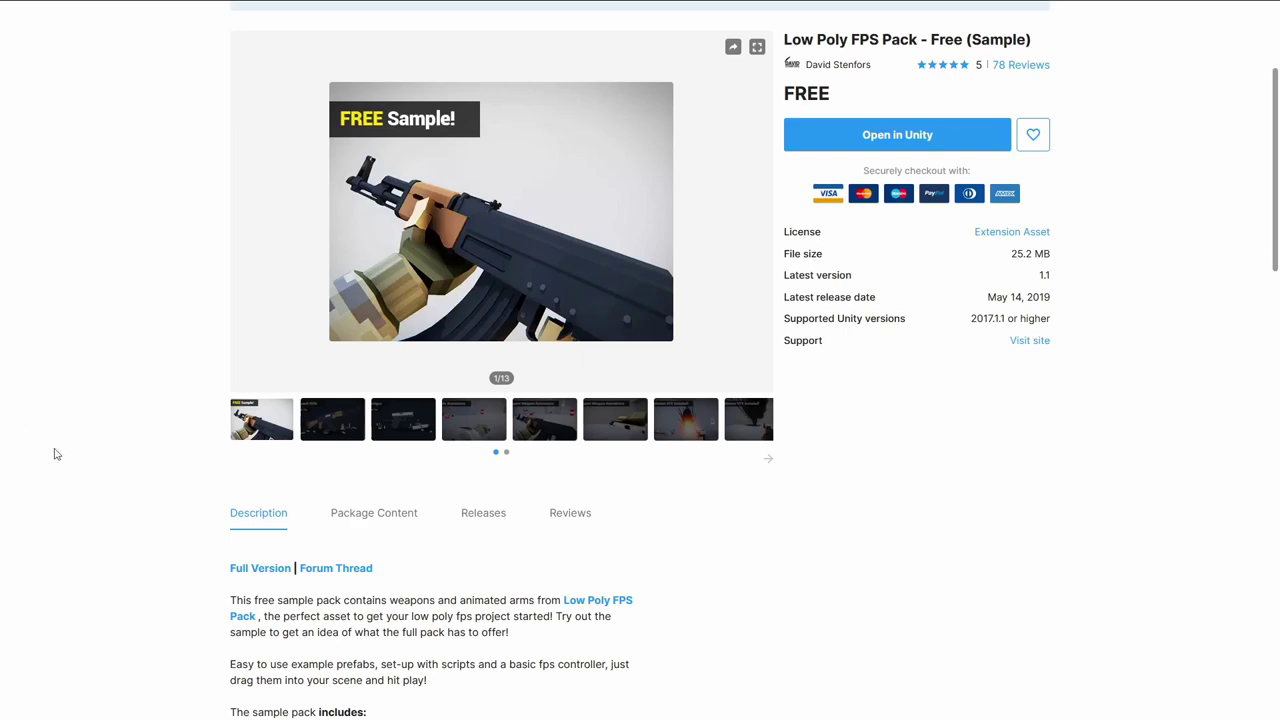
# Read the Low Poly FPS Pack - Free (Sample) description, including its contents, UI and VFX lists
pyautogui.scroll(-2, 56, 454)
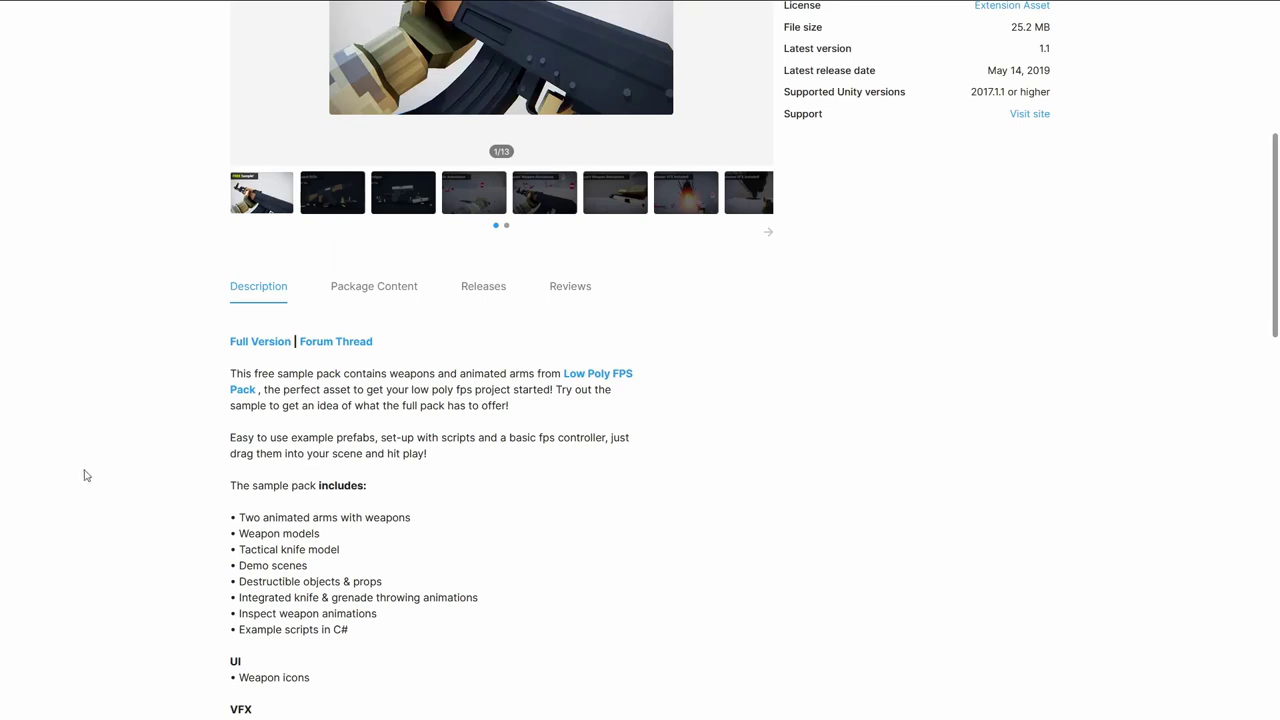
pyautogui.scroll(-4, 87, 477)
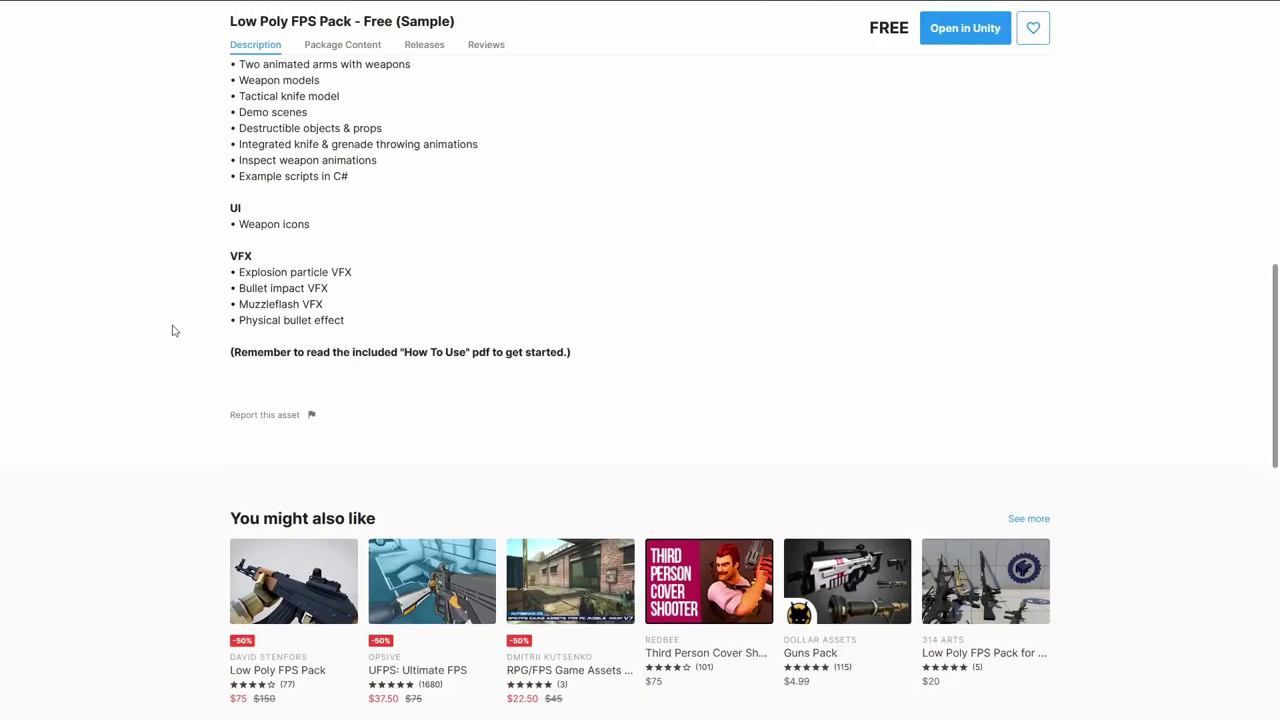
pyautogui.scroll(8, 351, 457)
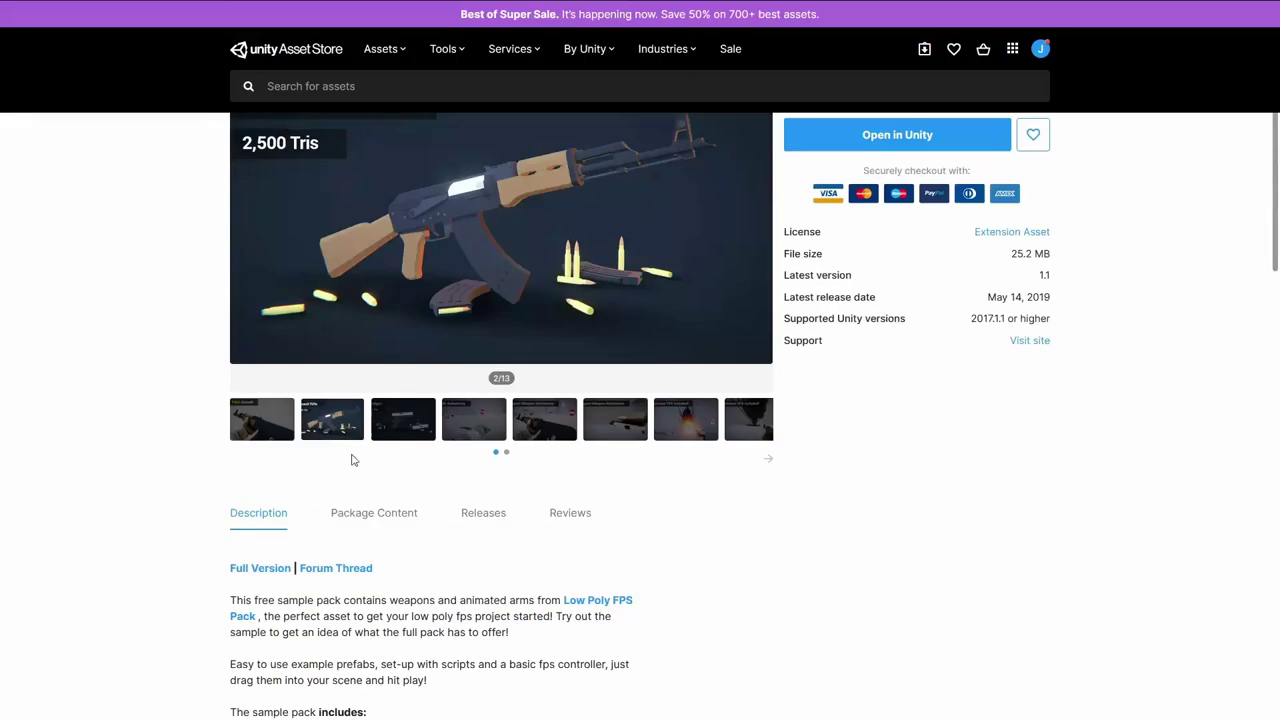
# Browse the Low Poly FPS Pack gallery images of the handgun, knife attack, explosions, grenade throwing and shooting range
pyautogui.click(418, 426)
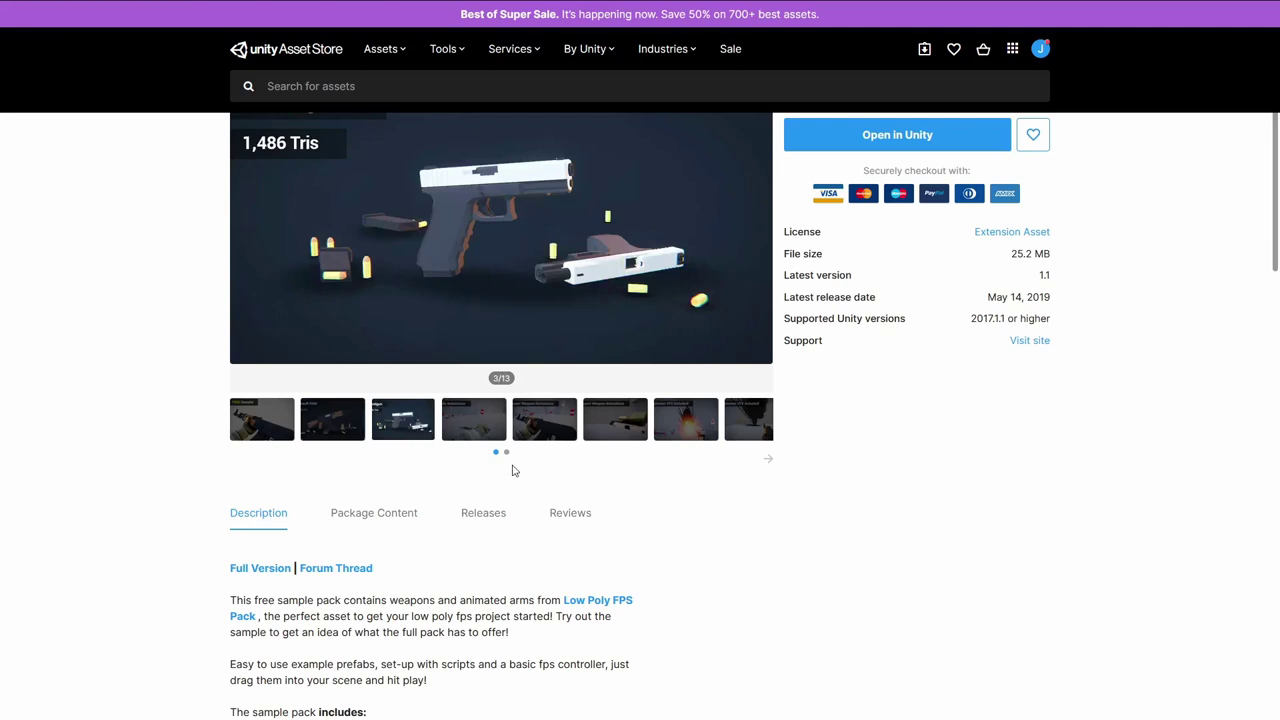
pyautogui.click(489, 434)
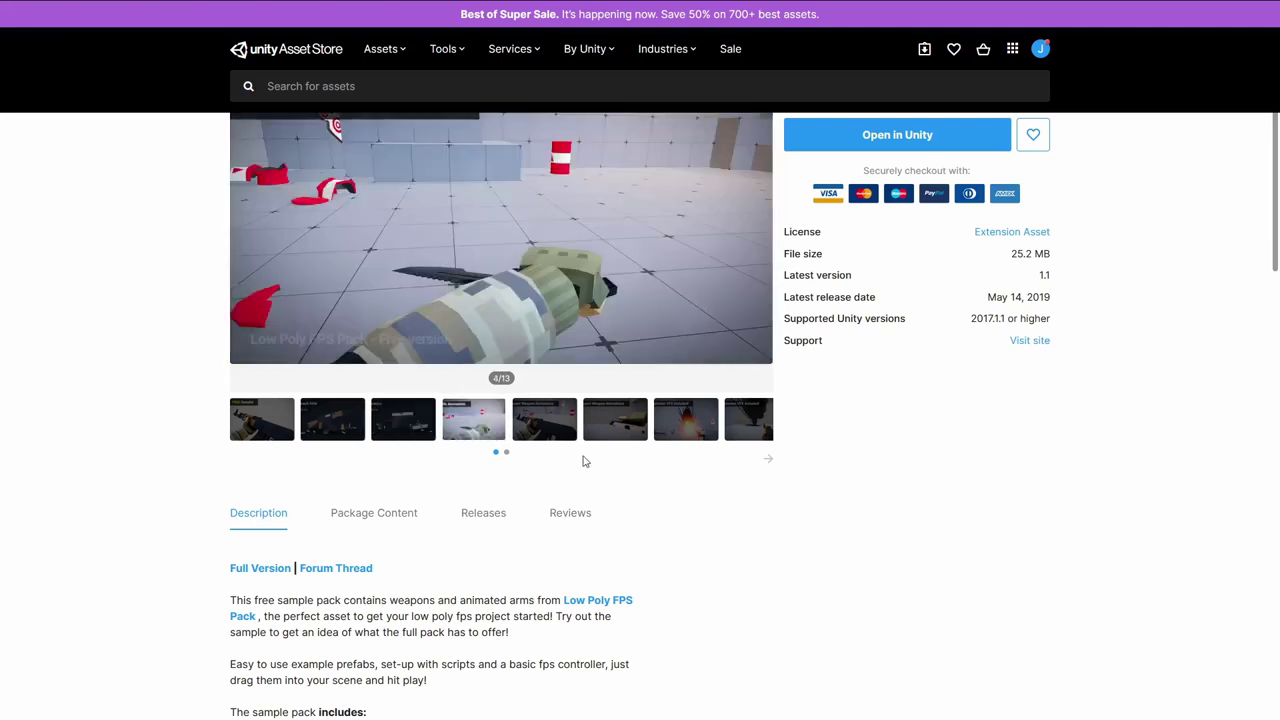
pyautogui.click(667, 432)
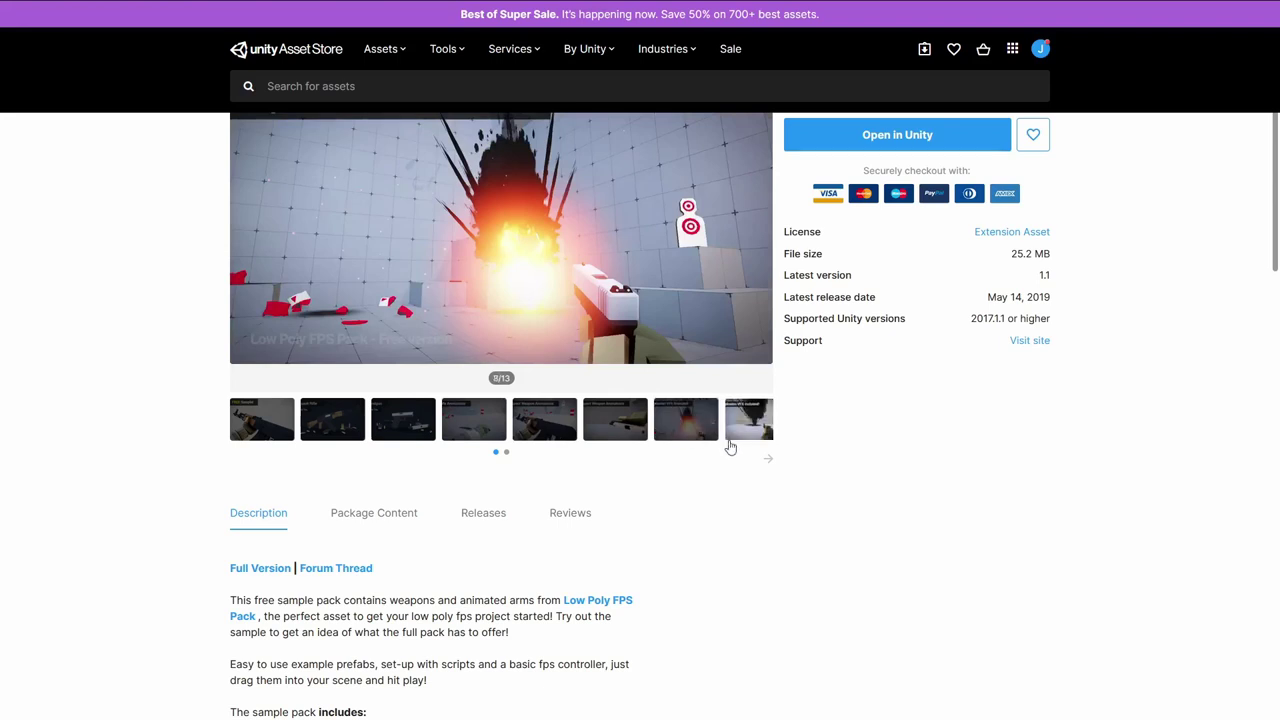
pyautogui.click(728, 438)
pyautogui.click(507, 452)
pyautogui.click(350, 425)
pyautogui.click(419, 422)
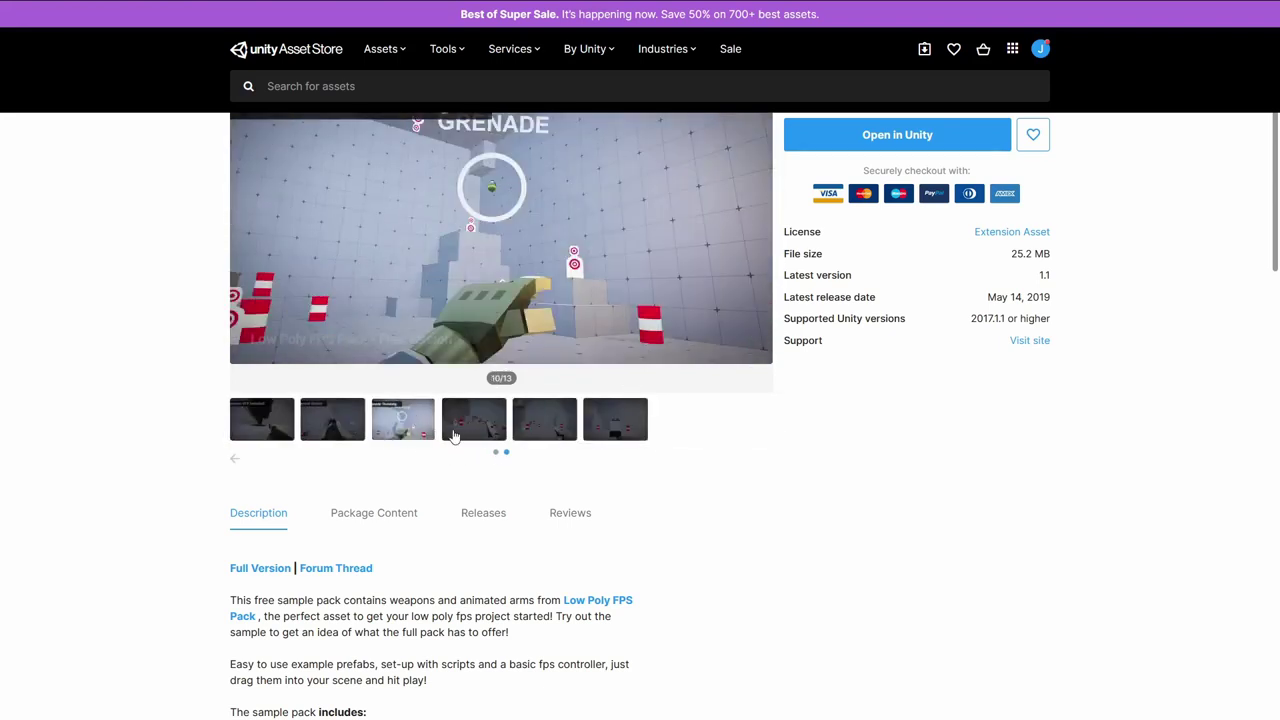
pyautogui.click(457, 436)
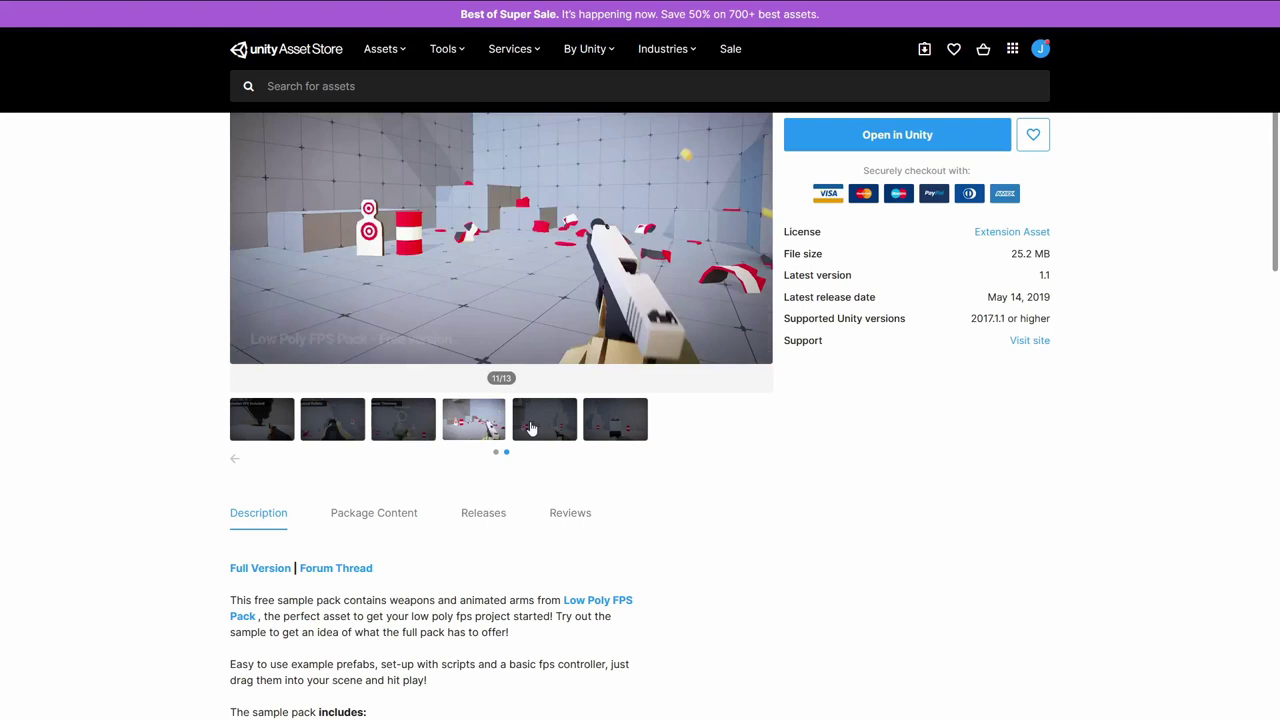
pyautogui.click(531, 425)
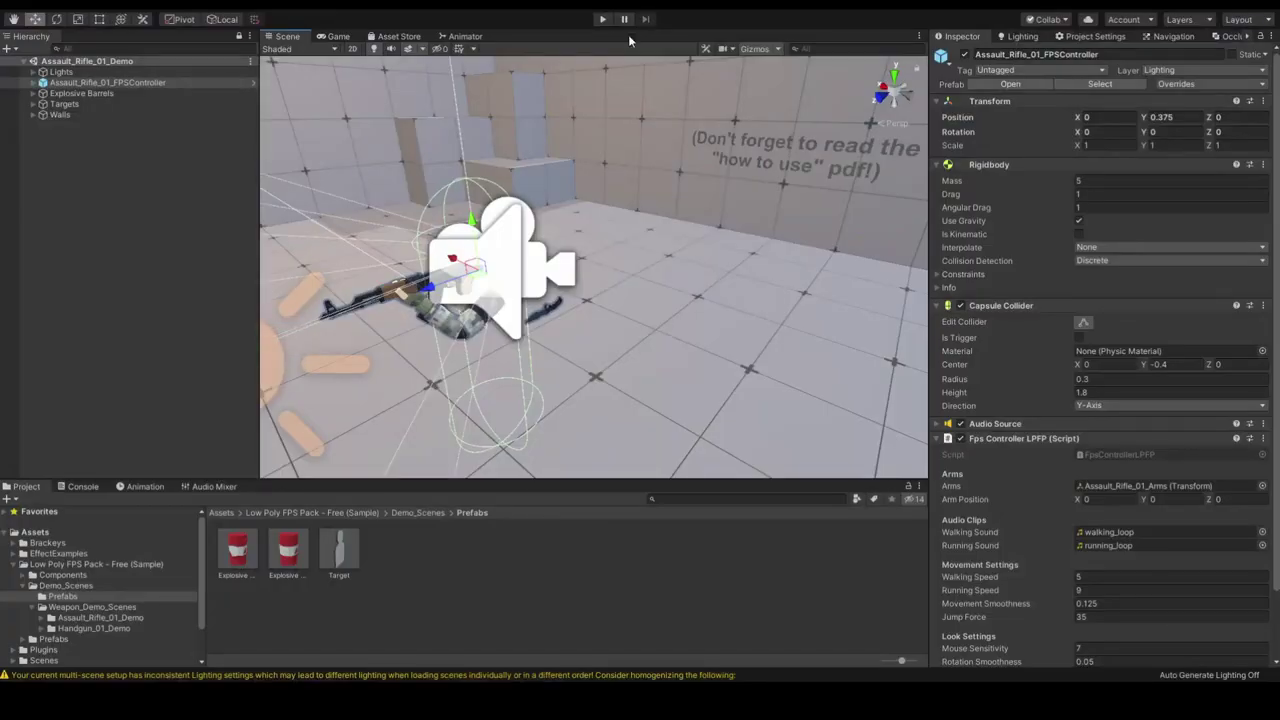
# Play the Assault_Rifle_01_Demo scene, jumping and firing the rifle at the targets and explosive barrels
pyautogui.click(602, 19)
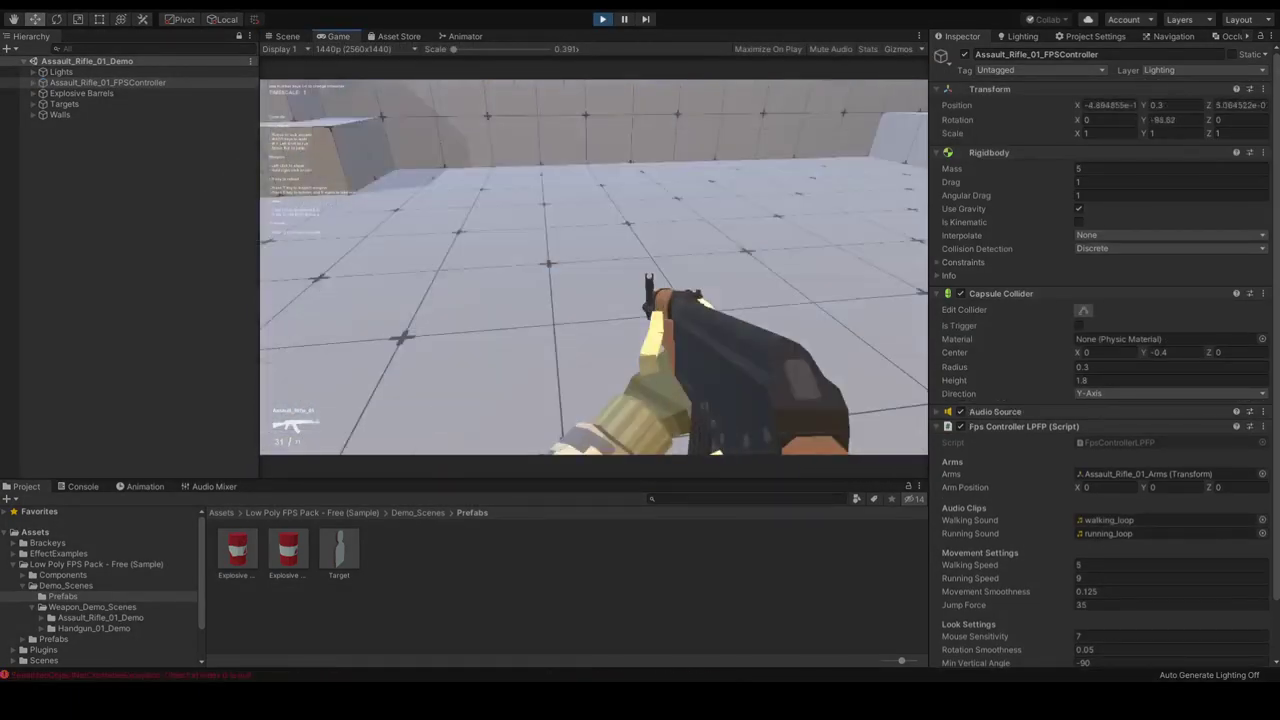
pyautogui.click(594, 267)
pyautogui.click(594, 267)
pyautogui.click(594, 267)
pyautogui.press('space')
pyautogui.click(594, 267)
pyautogui.click(594, 267)
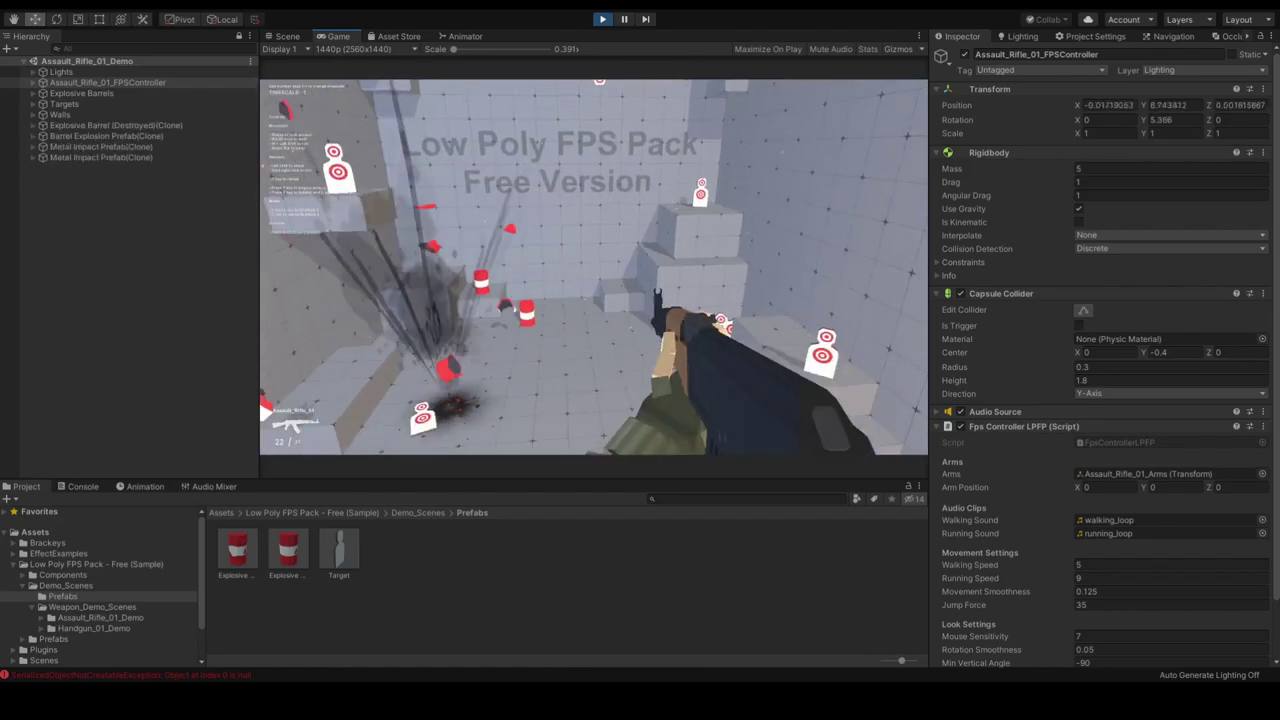
# Advance into the shooting range, aim down the rifle's sights, shoot at the explosive barrels and targets, and reload
pyautogui.press('w')
pyautogui.press('w')
pyautogui.rightClick(594, 267)
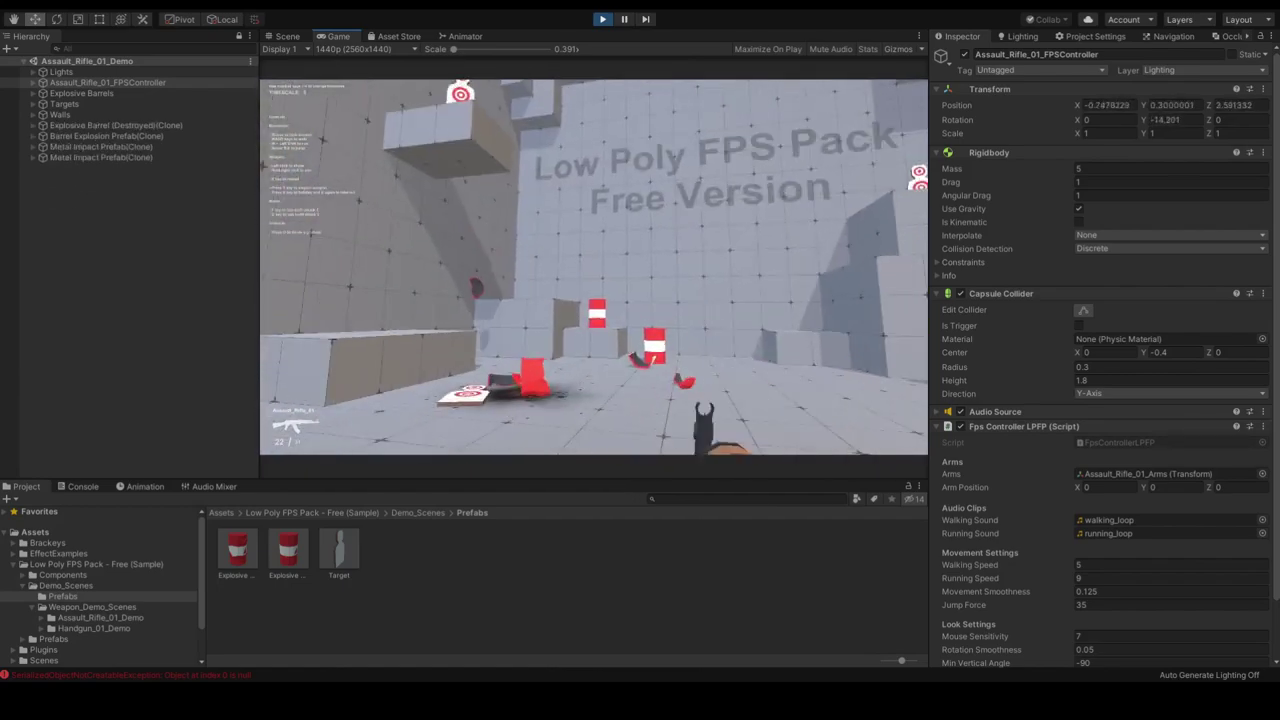
pyautogui.press('w')
pyautogui.click(594, 267)
pyautogui.click(594, 267)
pyautogui.press('d')
pyautogui.click(594, 267)
pyautogui.click(594, 267)
pyautogui.click(594, 267)
pyautogui.rightClick(594, 267)
pyautogui.click(594, 267)
pyautogui.click(594, 267)
pyautogui.click(594, 267)
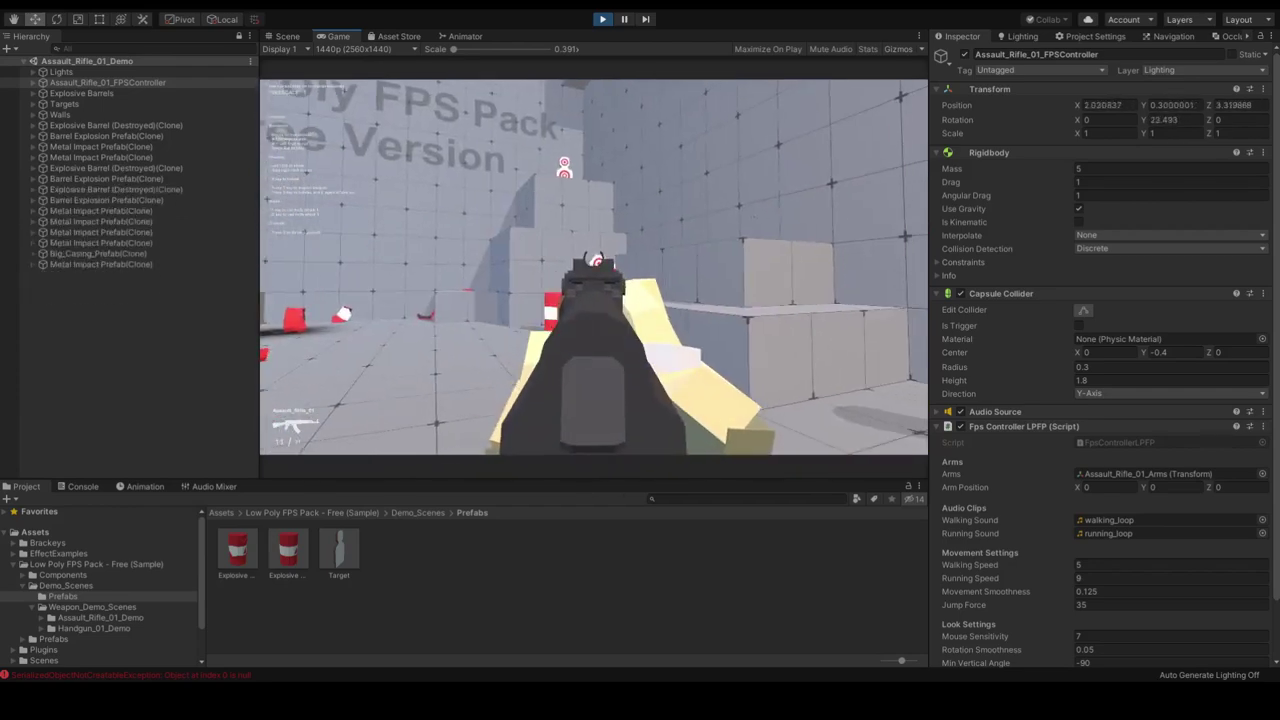
pyautogui.click(594, 267)
pyautogui.click(594, 267)
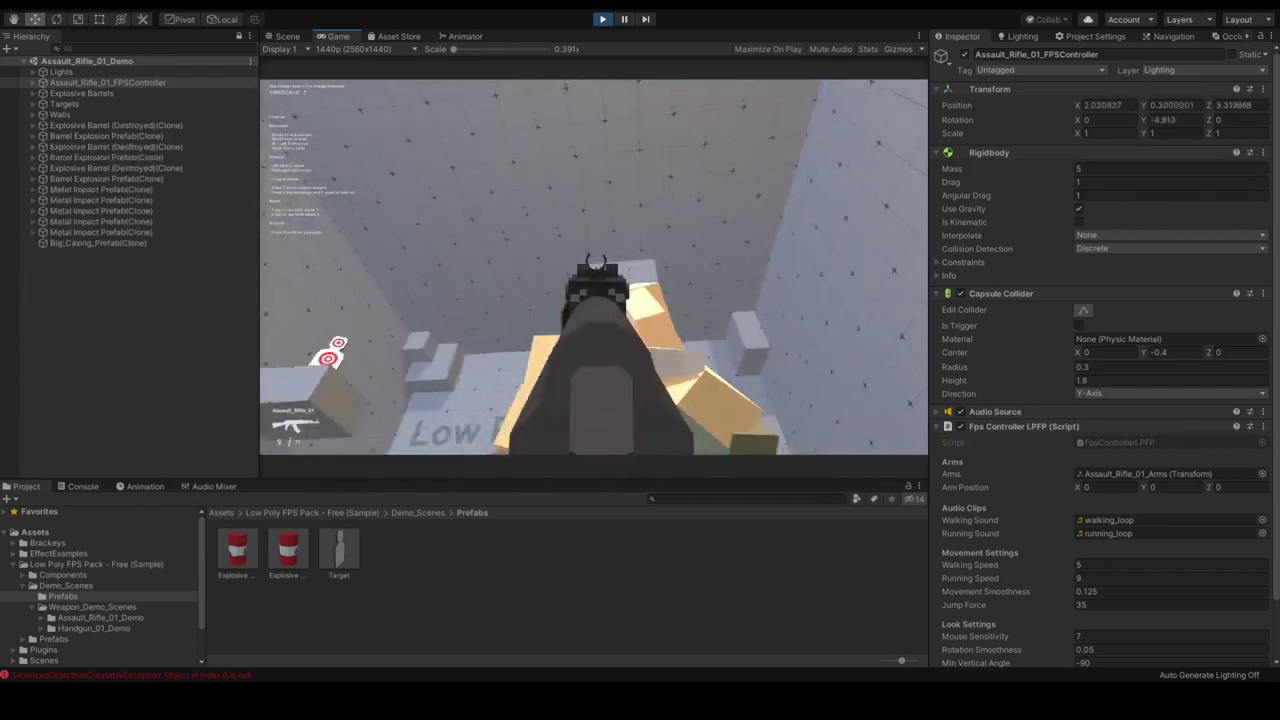
pyautogui.click(594, 267)
pyautogui.click(594, 267)
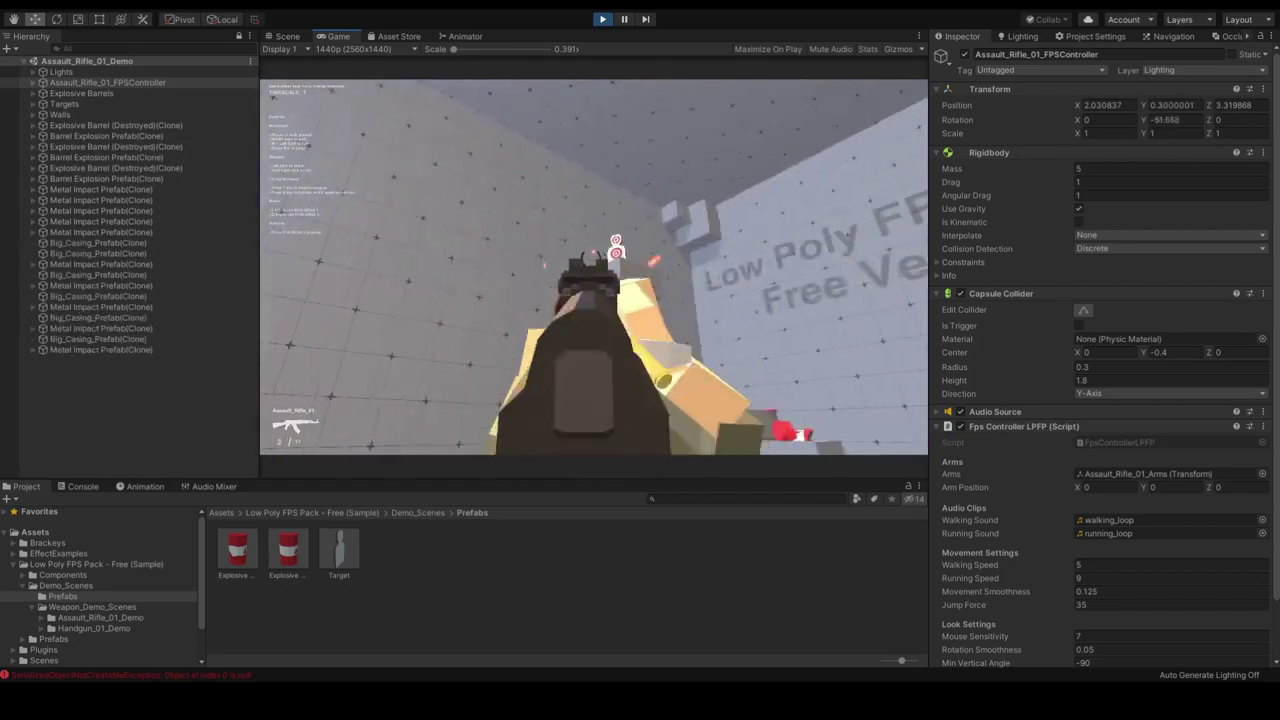
pyautogui.click(594, 267)
pyautogui.press('r')
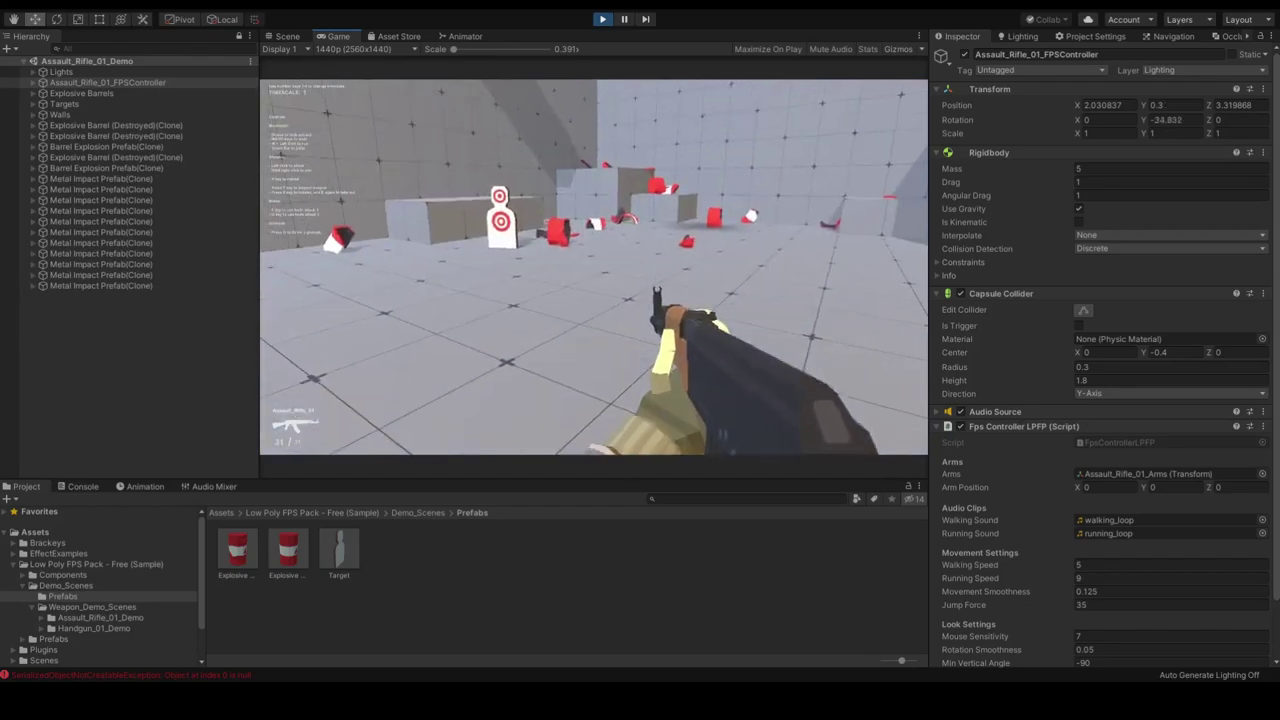
# Try the knife attacks while moving up to the standing target in the shooting range
pyautogui.press('q')
pyautogui.press('w')
pyautogui.press('f')
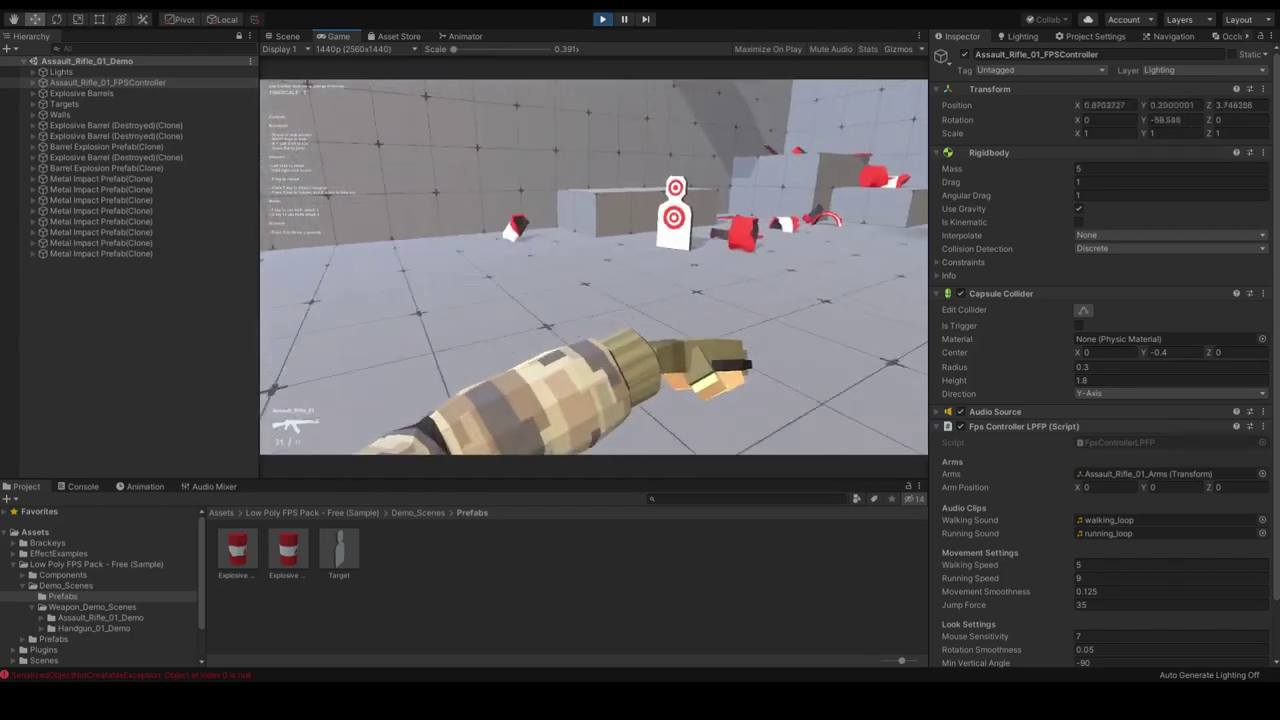
pyautogui.press('w')
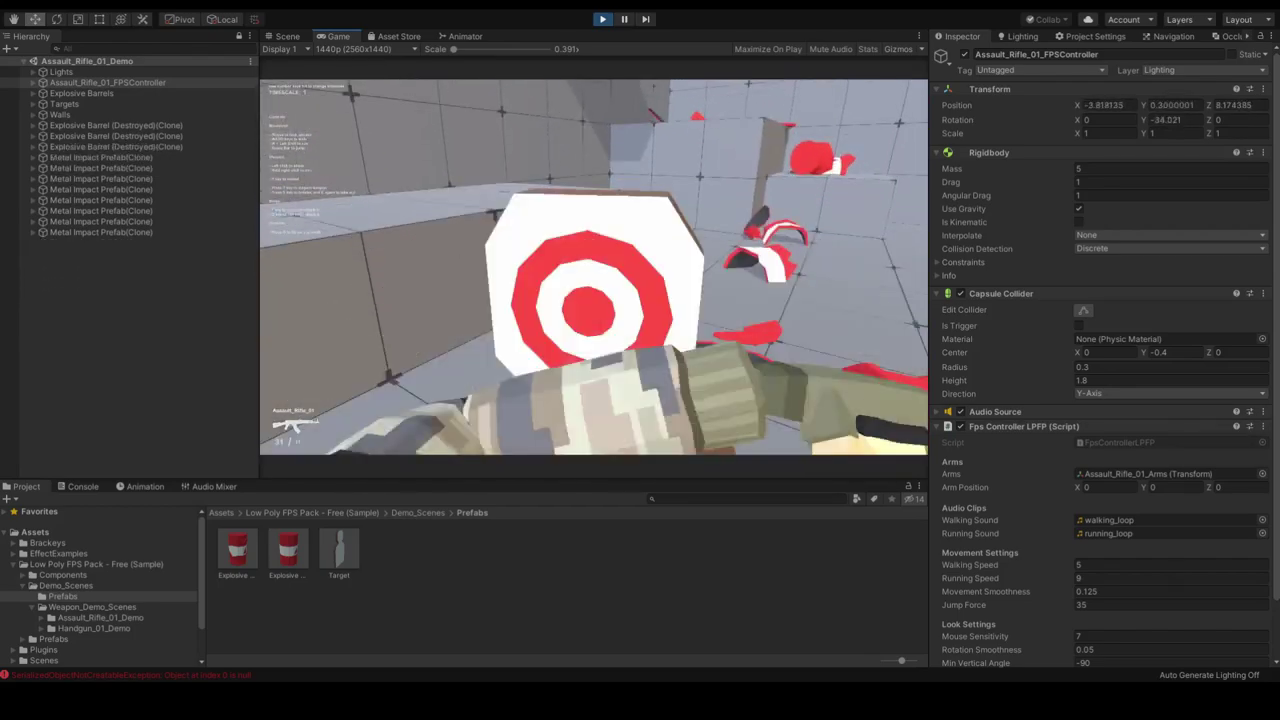
pyautogui.press('s')
# Fire the rifle with aimed sights while backing away from the target, and reload it
pyautogui.rightClick(594, 267)
pyautogui.click(594, 267)
pyautogui.press('s')
pyautogui.click(594, 267)
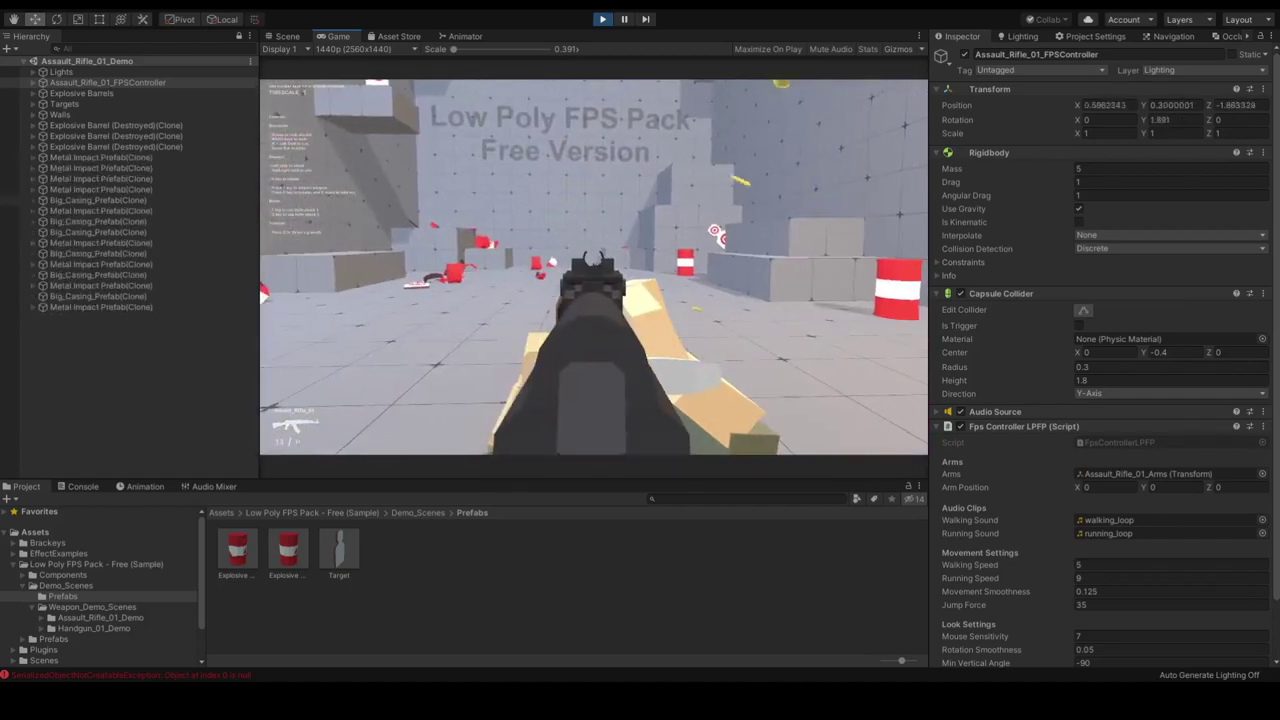
pyautogui.press('r')
pyautogui.press('r')
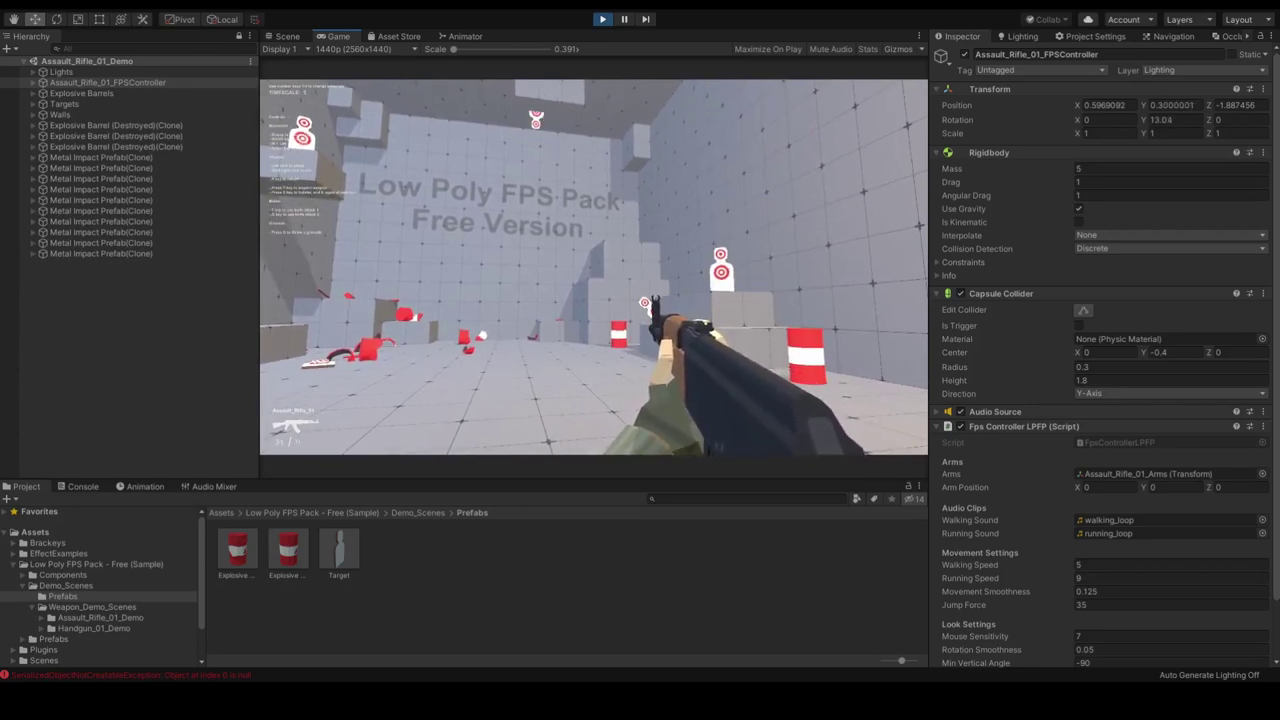
pyautogui.rightClick(594, 267)
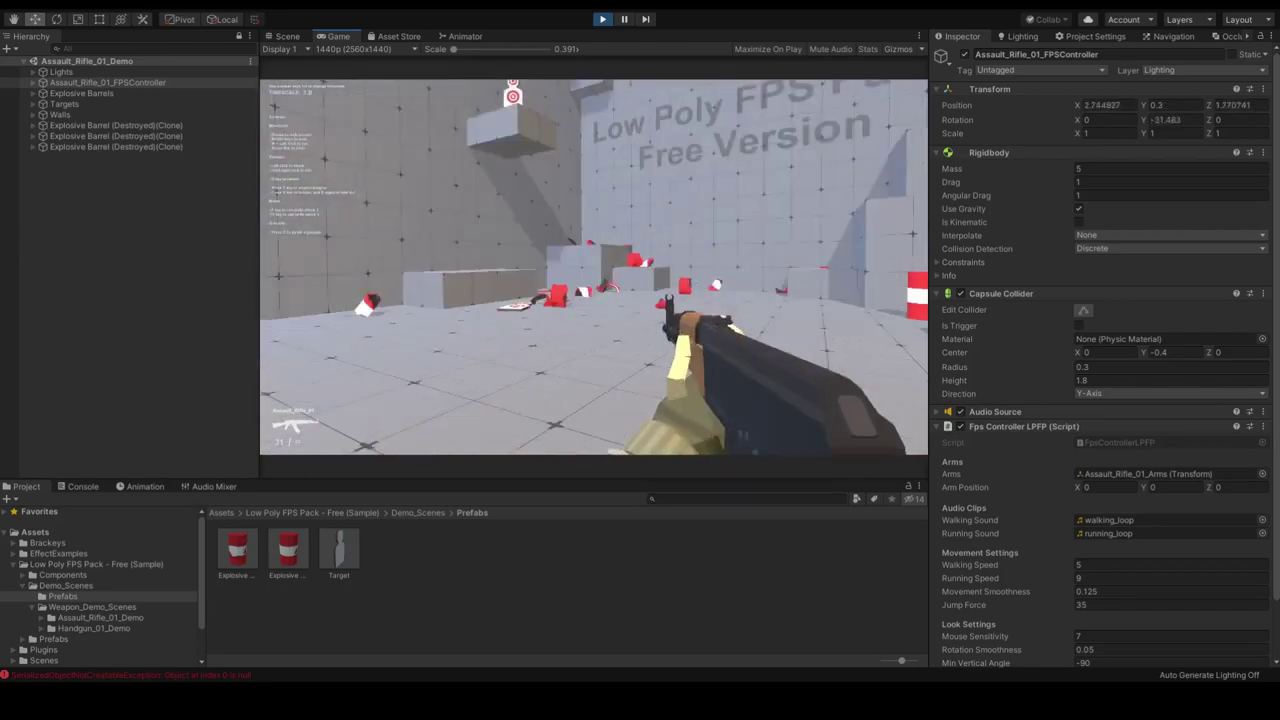
# Walk around the shooting range and try different time scales while firing the rifle
pyautogui.press('w')
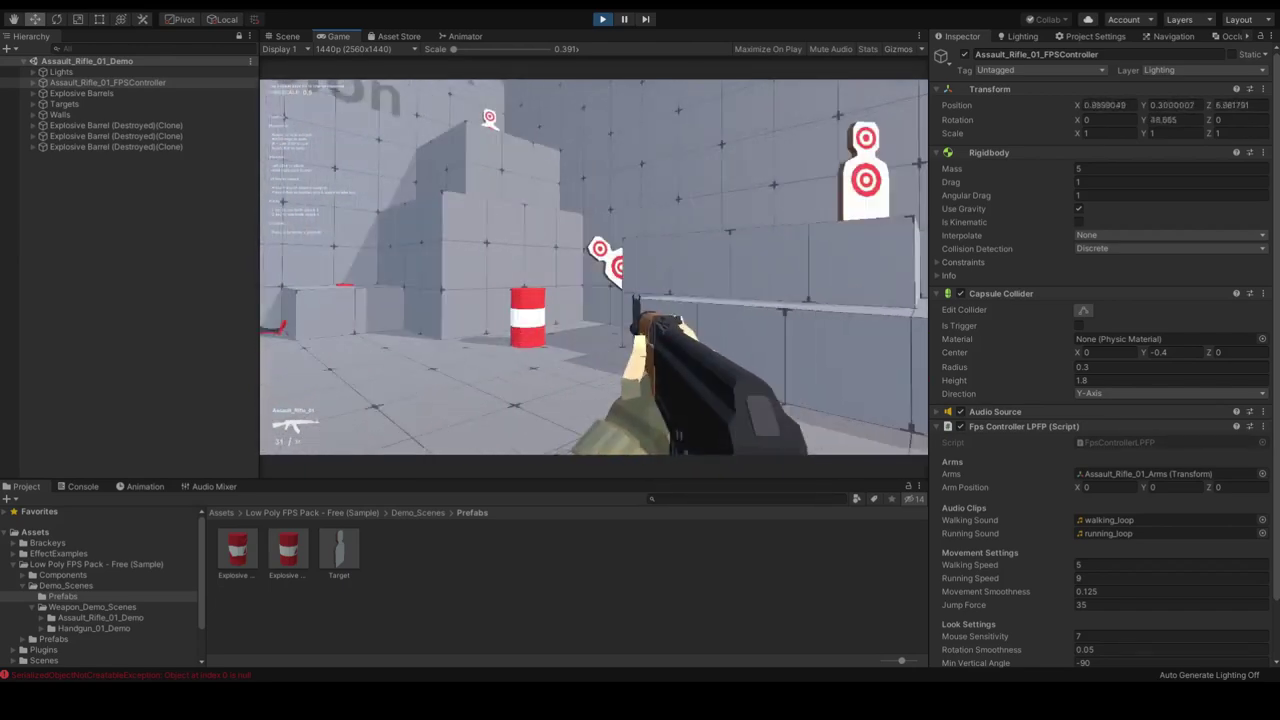
pyautogui.press('w')
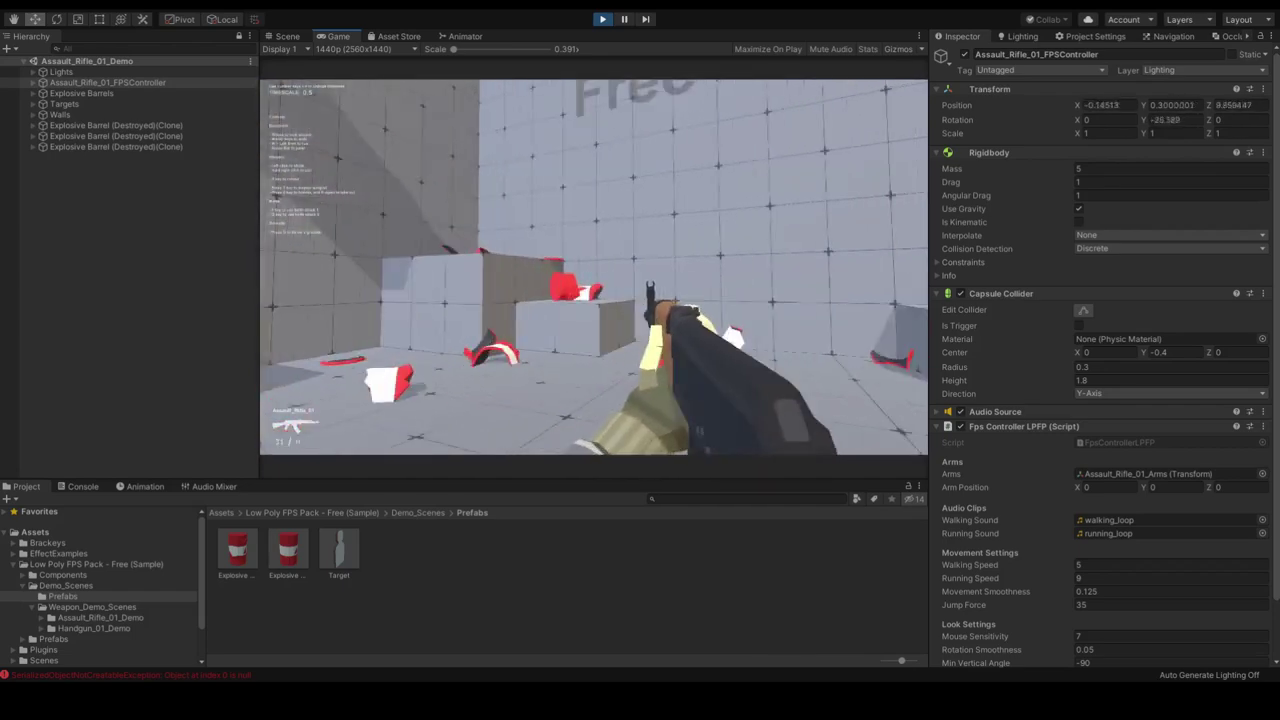
pyautogui.press('w')
pyautogui.press('3')
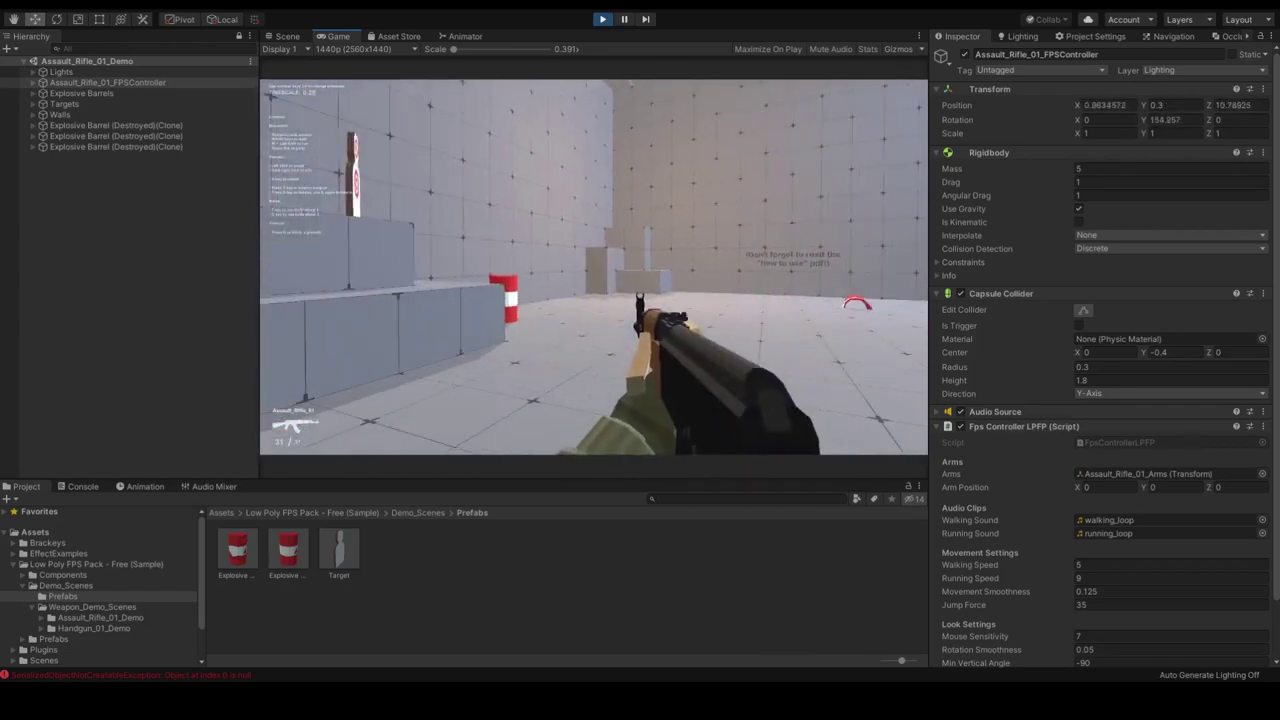
pyautogui.press('w')
pyautogui.click(594, 267)
pyautogui.press('1')
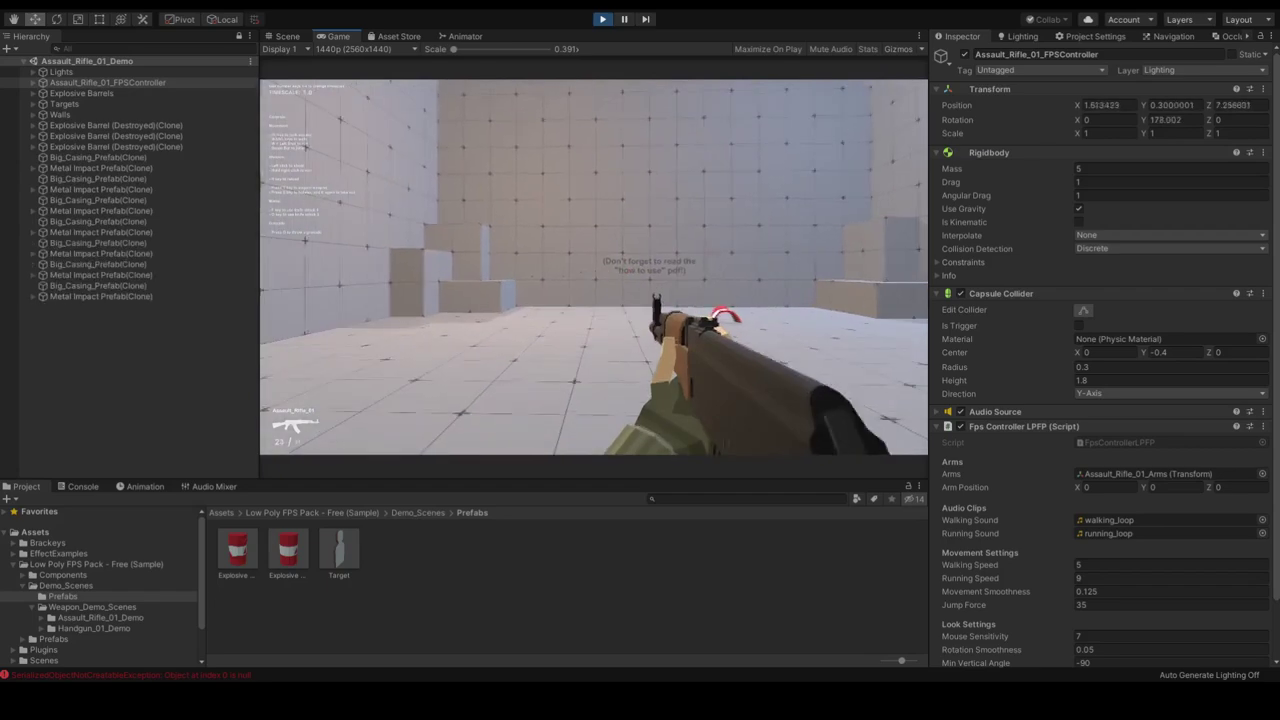
# Empty the rifle's magazine while walking toward the wall with the "how to use" note, and stop the game
pyautogui.press('w')
pyautogui.click(594, 267)
pyautogui.click(594, 267)
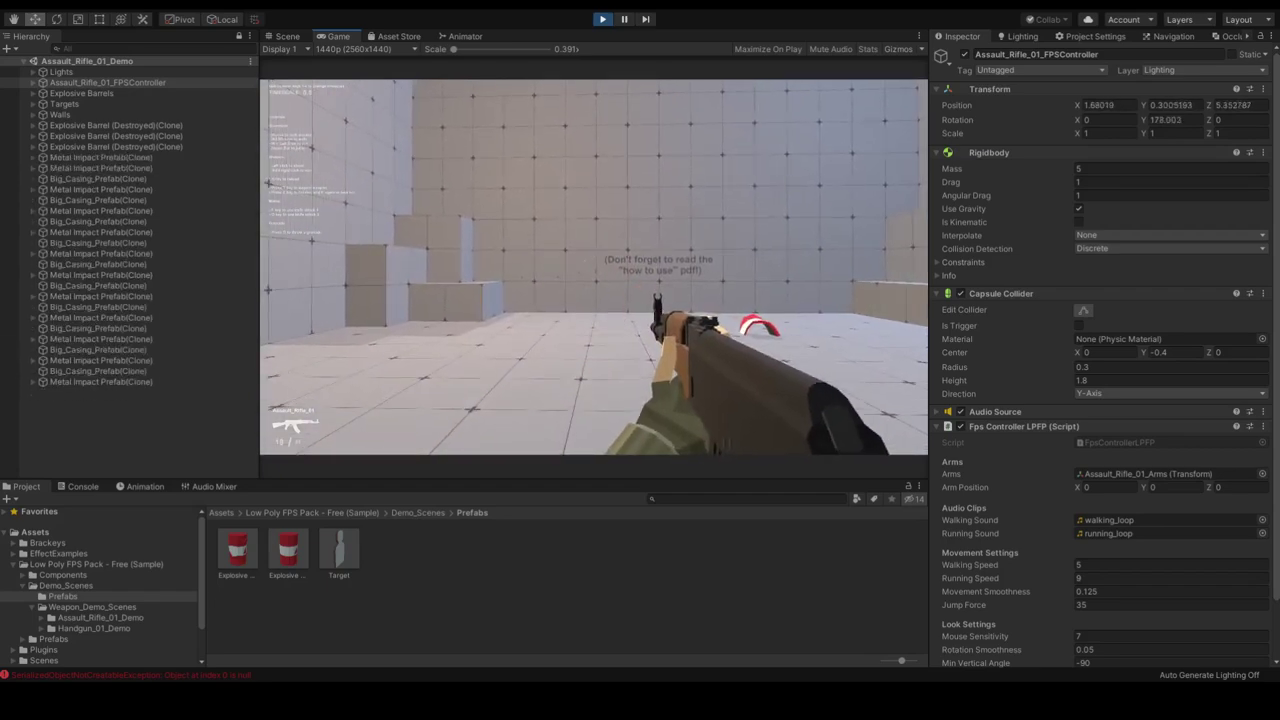
pyautogui.press('w')
pyautogui.click(594, 267)
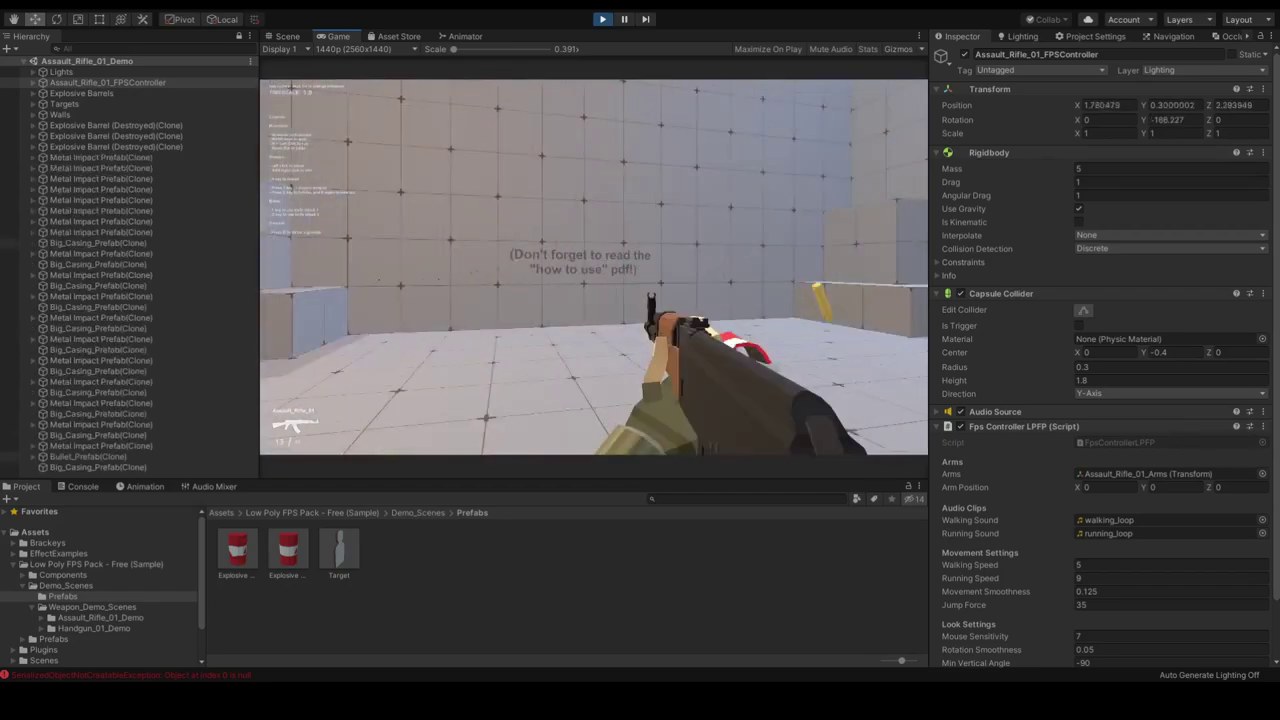
pyautogui.press('w')
pyautogui.click(594, 267)
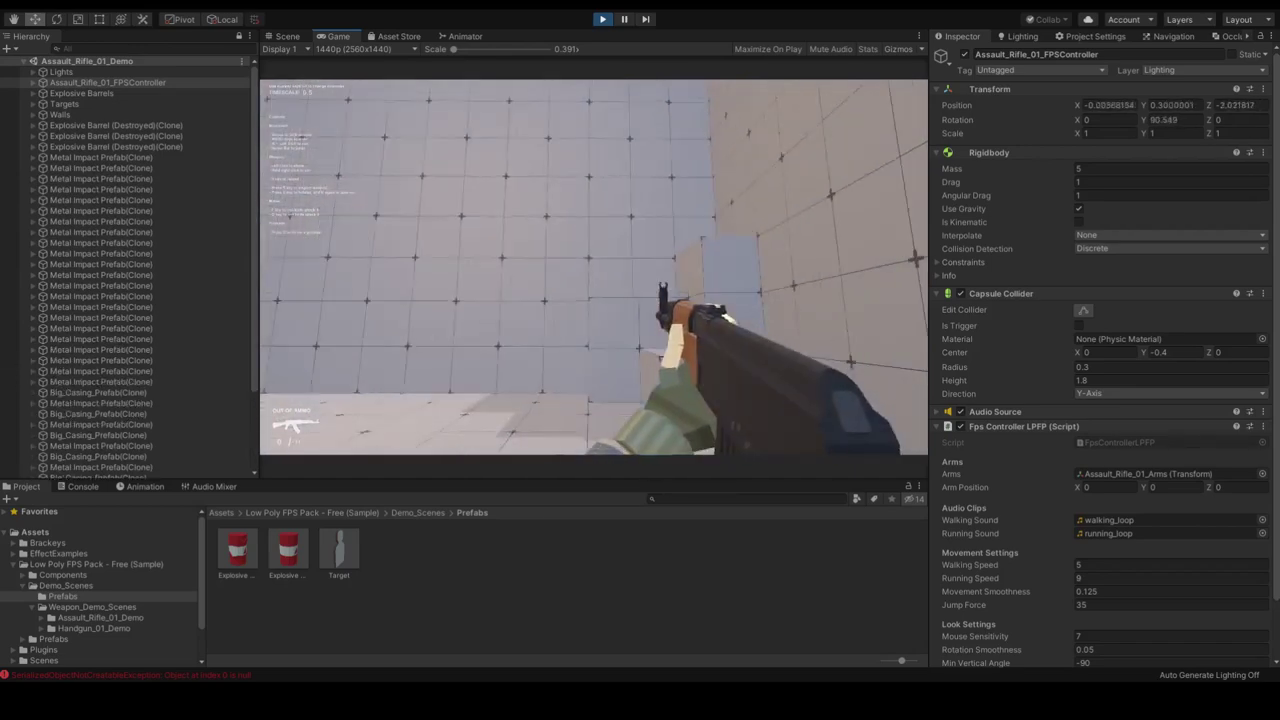
pyautogui.press('a')
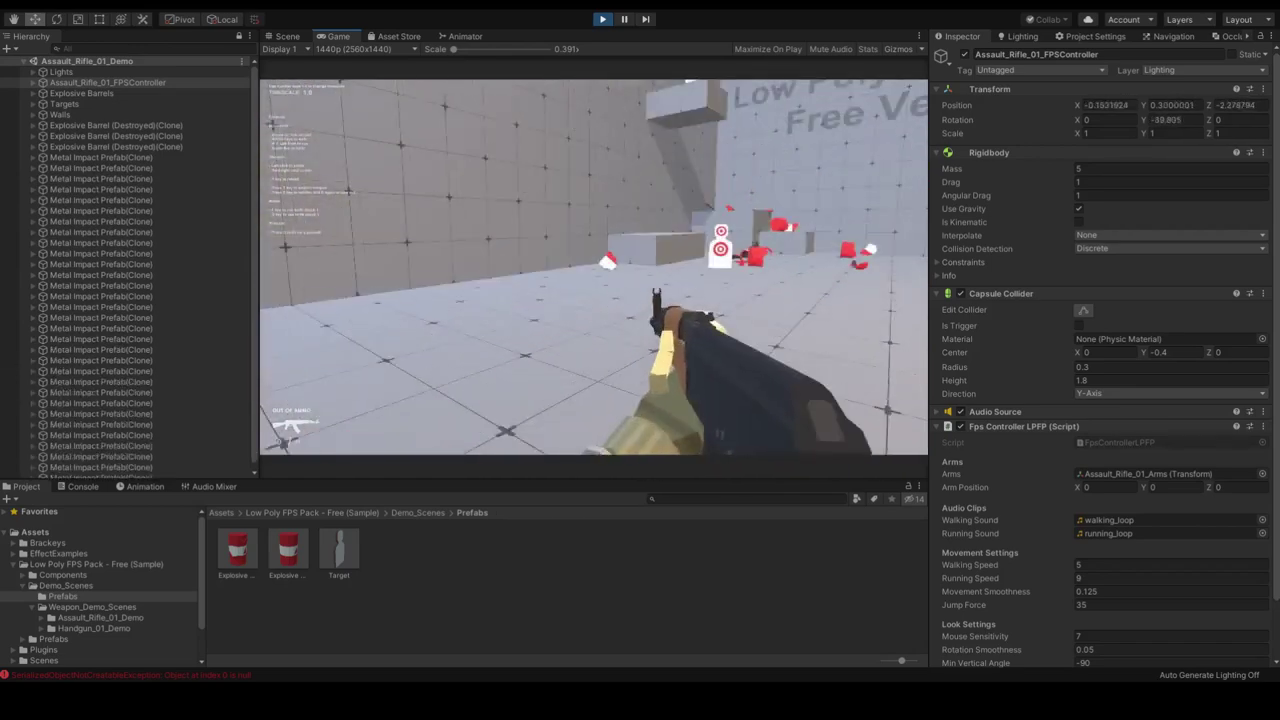
pyautogui.press('Escape')
pyautogui.click(601, 20)
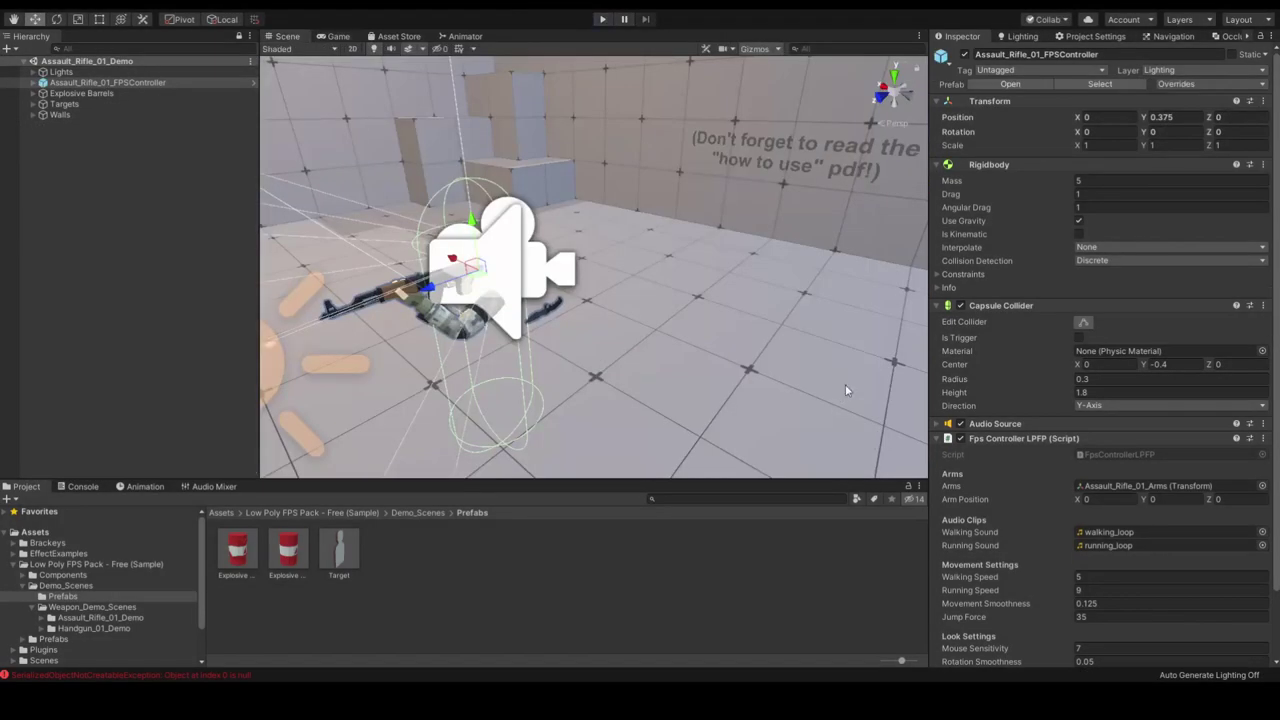
# Examine the Fps Controller LPFP settings on Assault_Rifle_01_FPSController and the camera settings of its child Gun Camera
pyautogui.scroll(-2, 1011, 310)
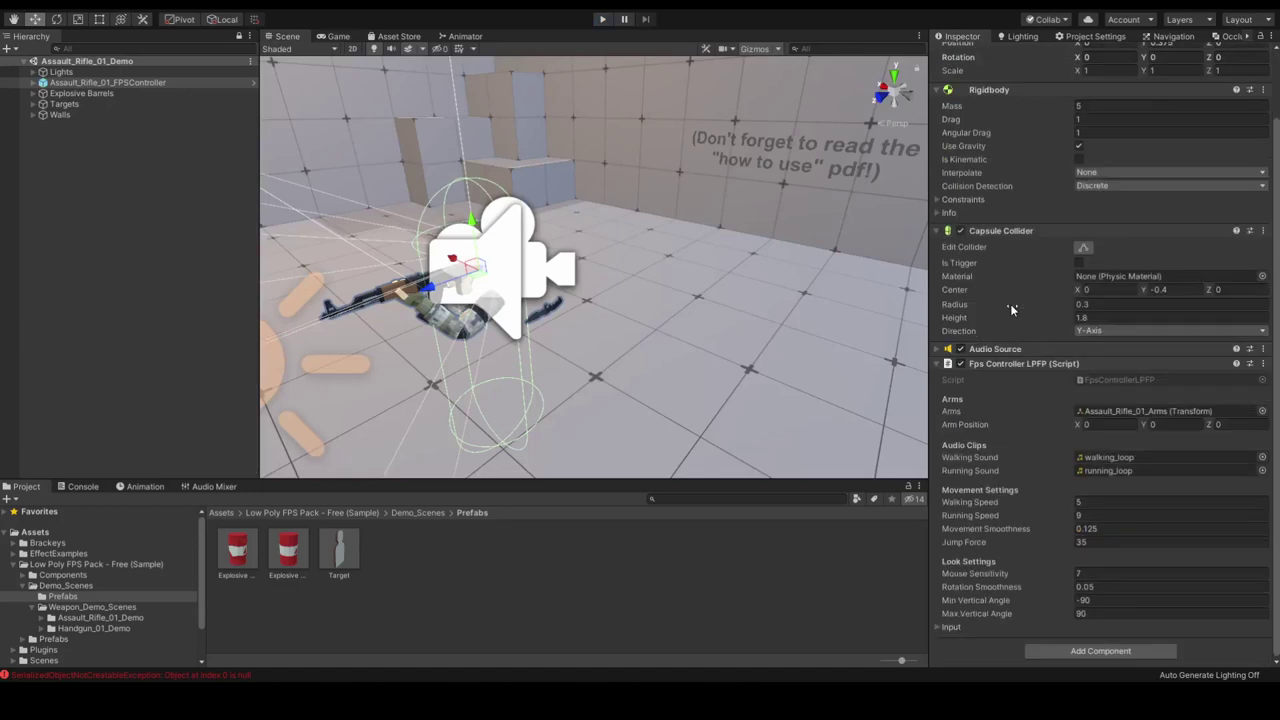
pyautogui.click(59, 84)
pyautogui.click(35, 83)
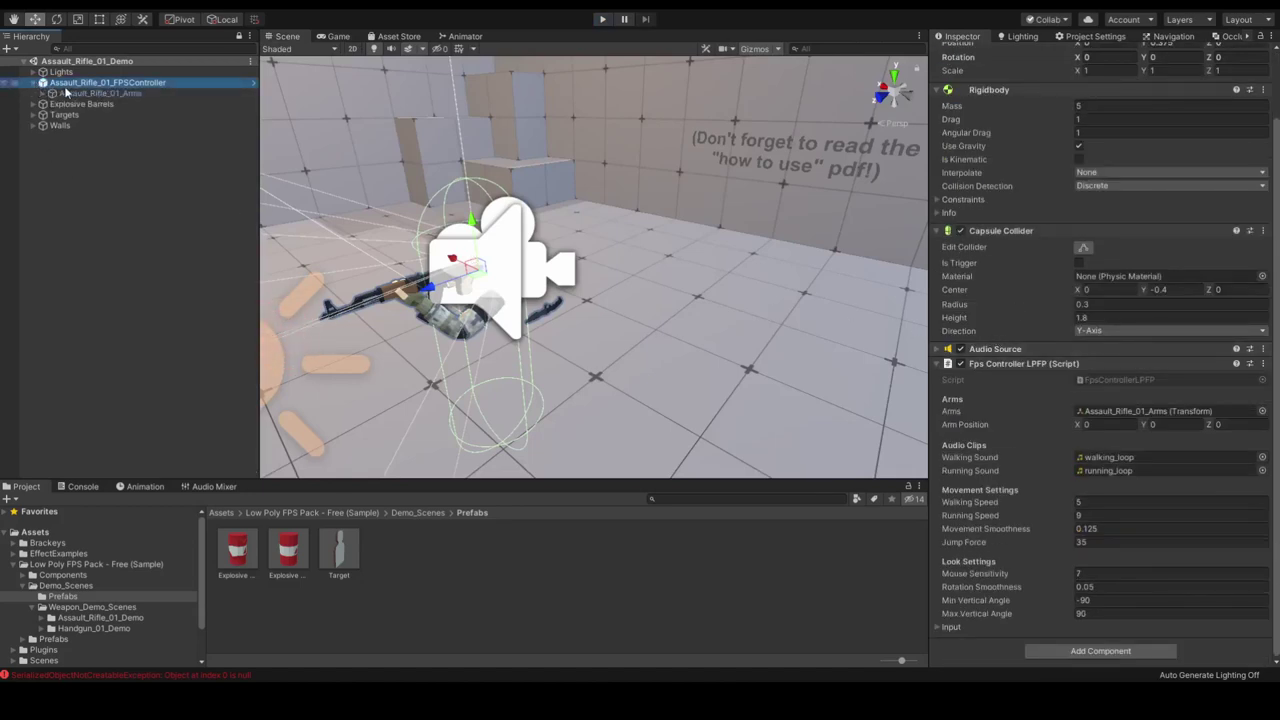
pyautogui.click(50, 94)
pyautogui.click(43, 94)
pyautogui.click(88, 104)
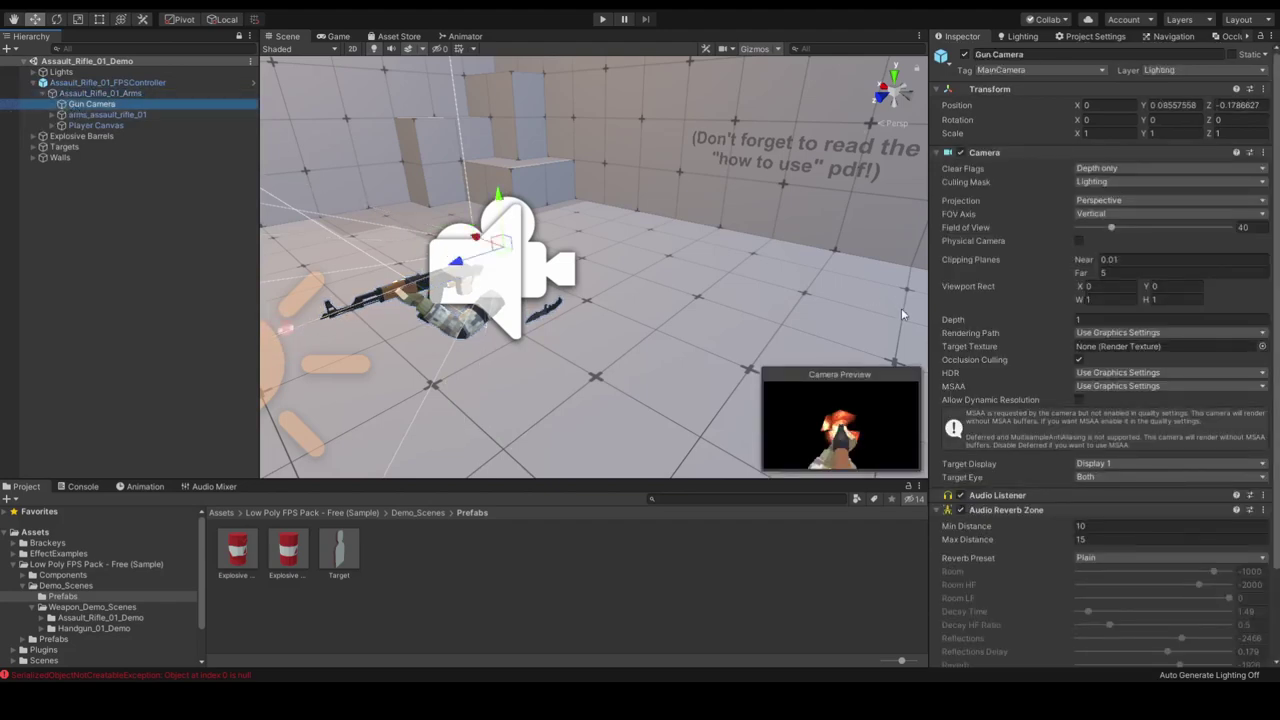
pyautogui.scroll(-3, 1087, 414)
# Review the Automatic Gun Script LPFP settings and prefab references on arms_assault_rifle_01, and return to Assault_Rifle_01_FPSController
pyautogui.click(128, 114)
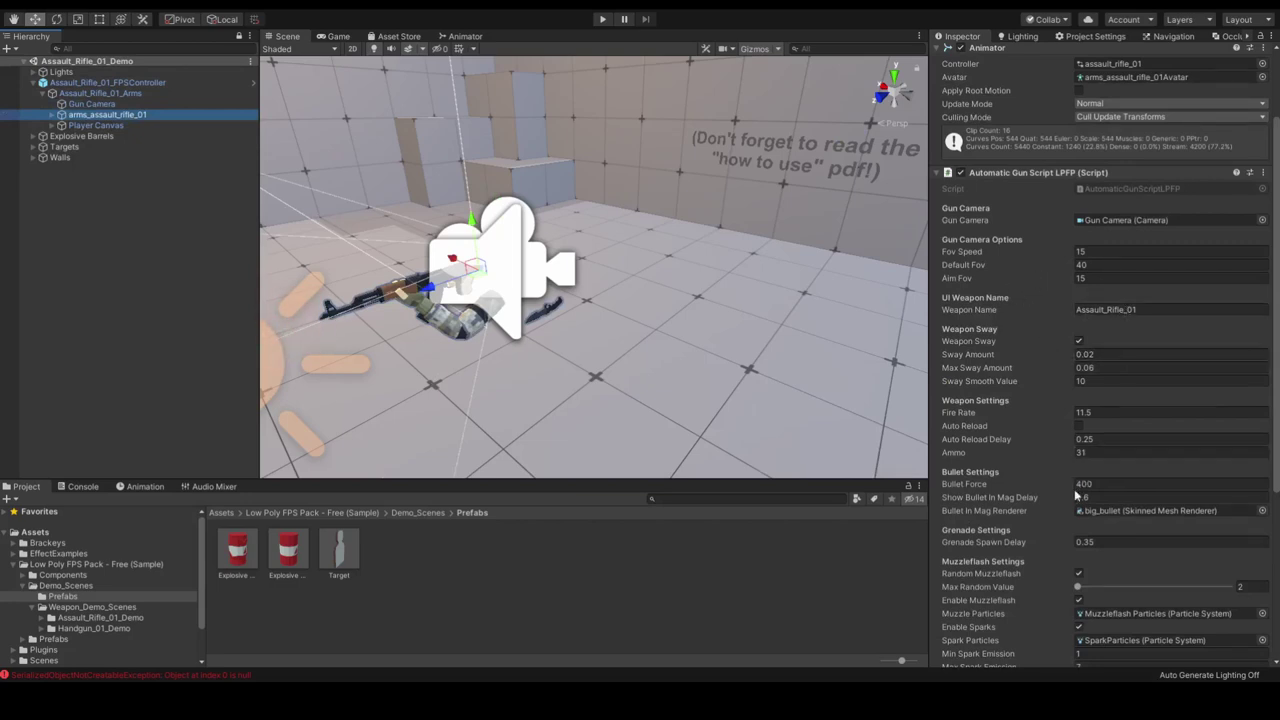
pyautogui.scroll(-3, 1011, 451)
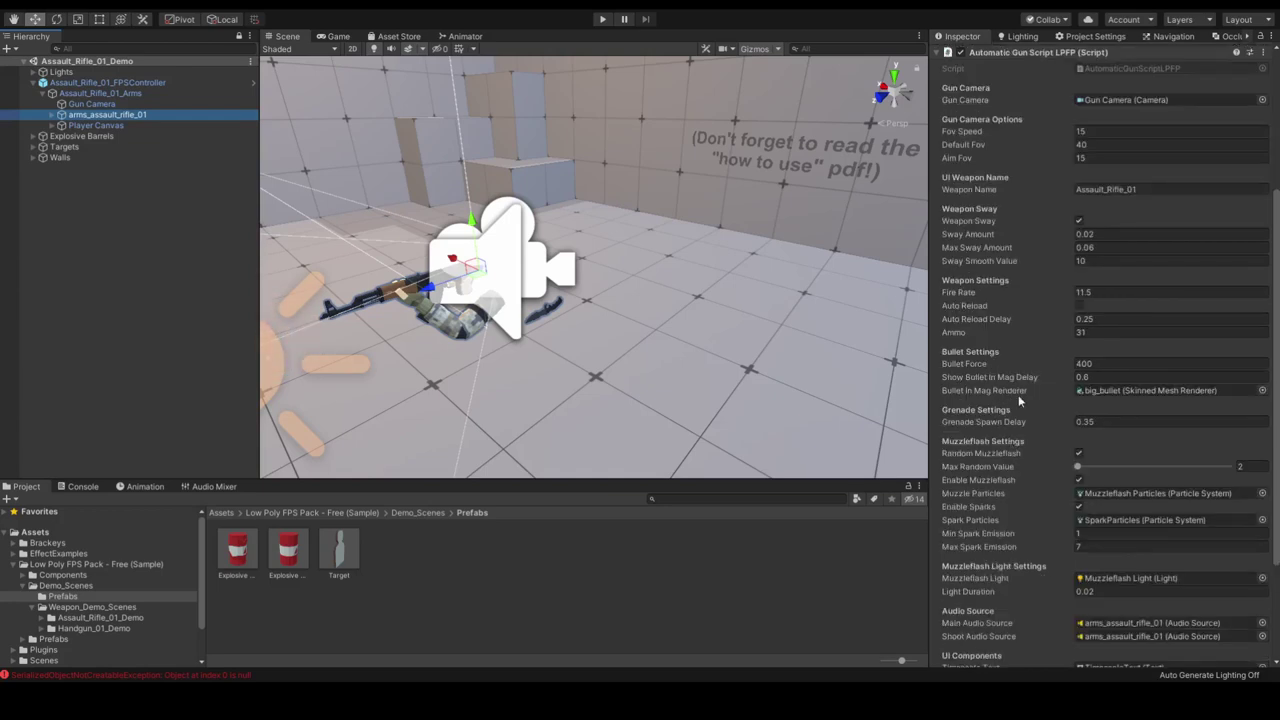
pyautogui.scroll(-3, 1013, 392)
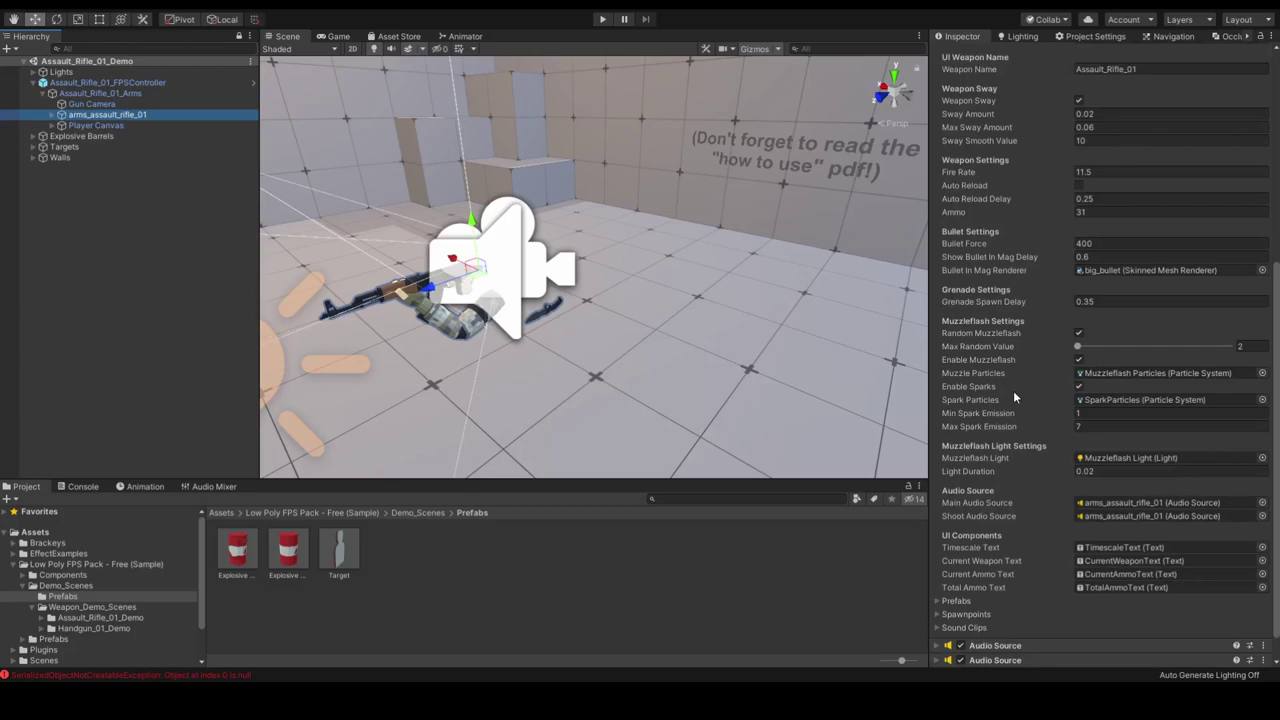
pyautogui.click(947, 602)
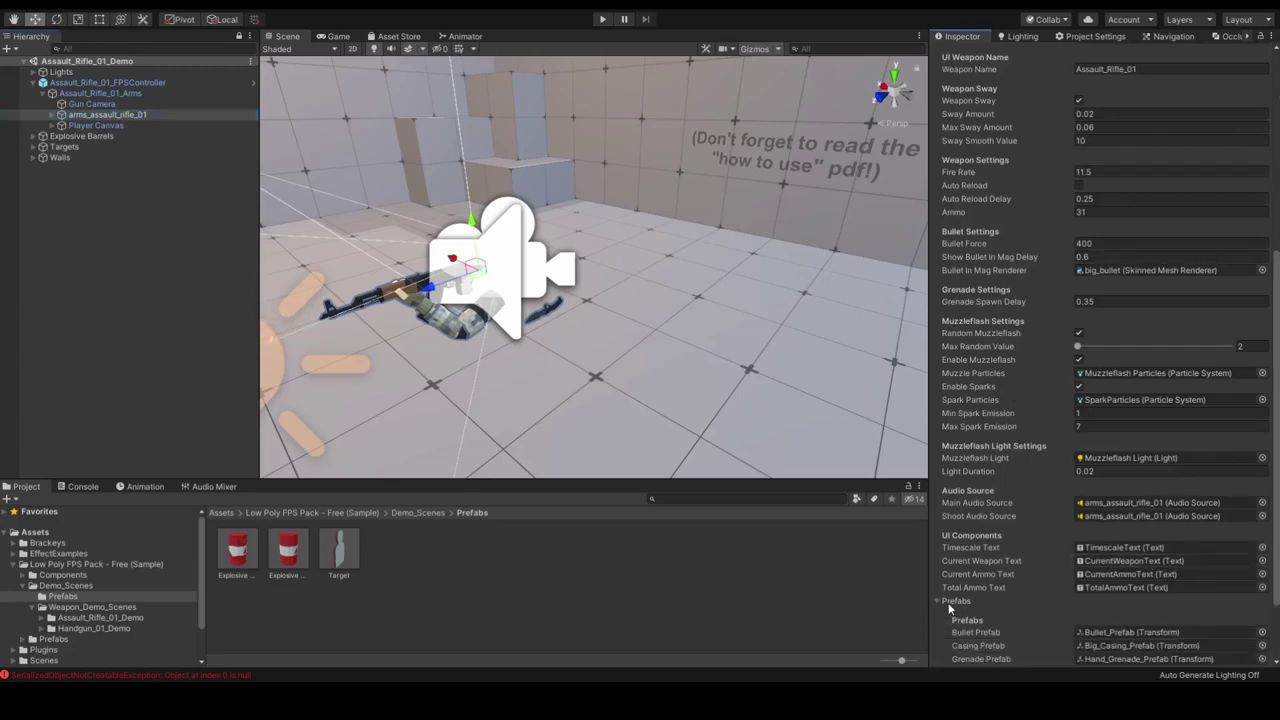
pyautogui.scroll(-2, 1045, 570)
pyautogui.scroll(10, 1048, 530)
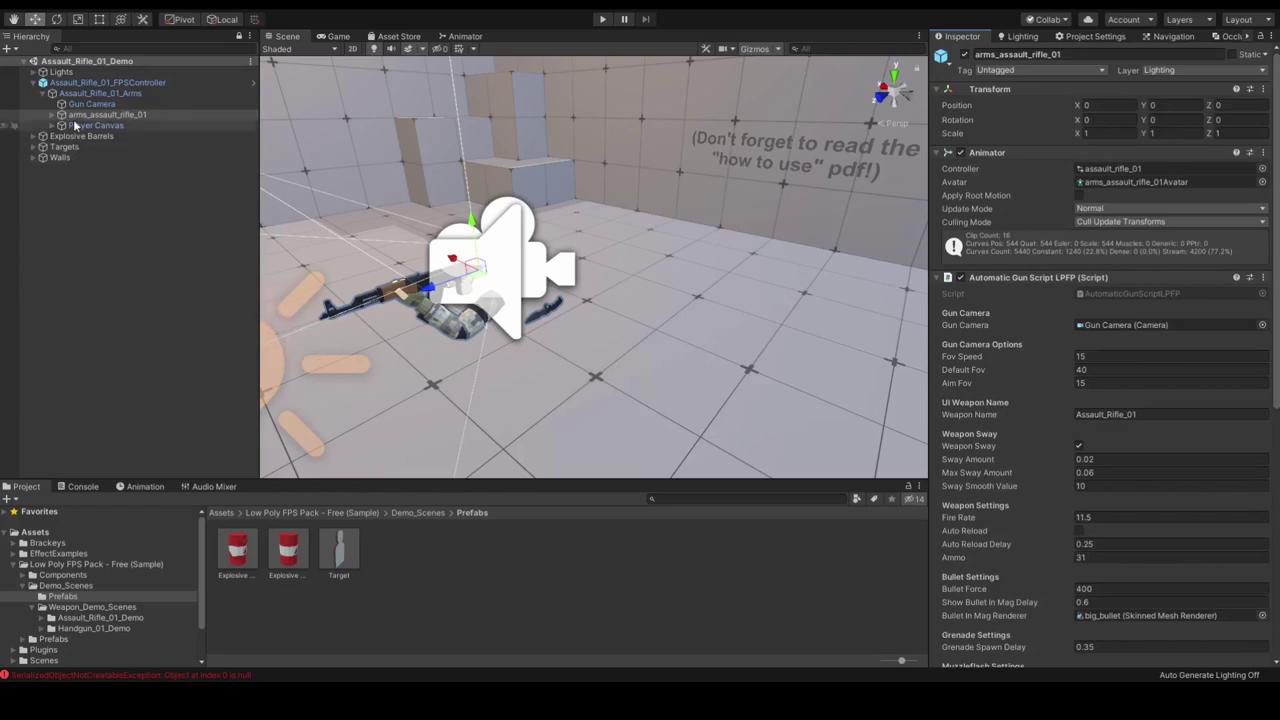
pyautogui.click(110, 82)
pyautogui.scroll(-2, 1056, 459)
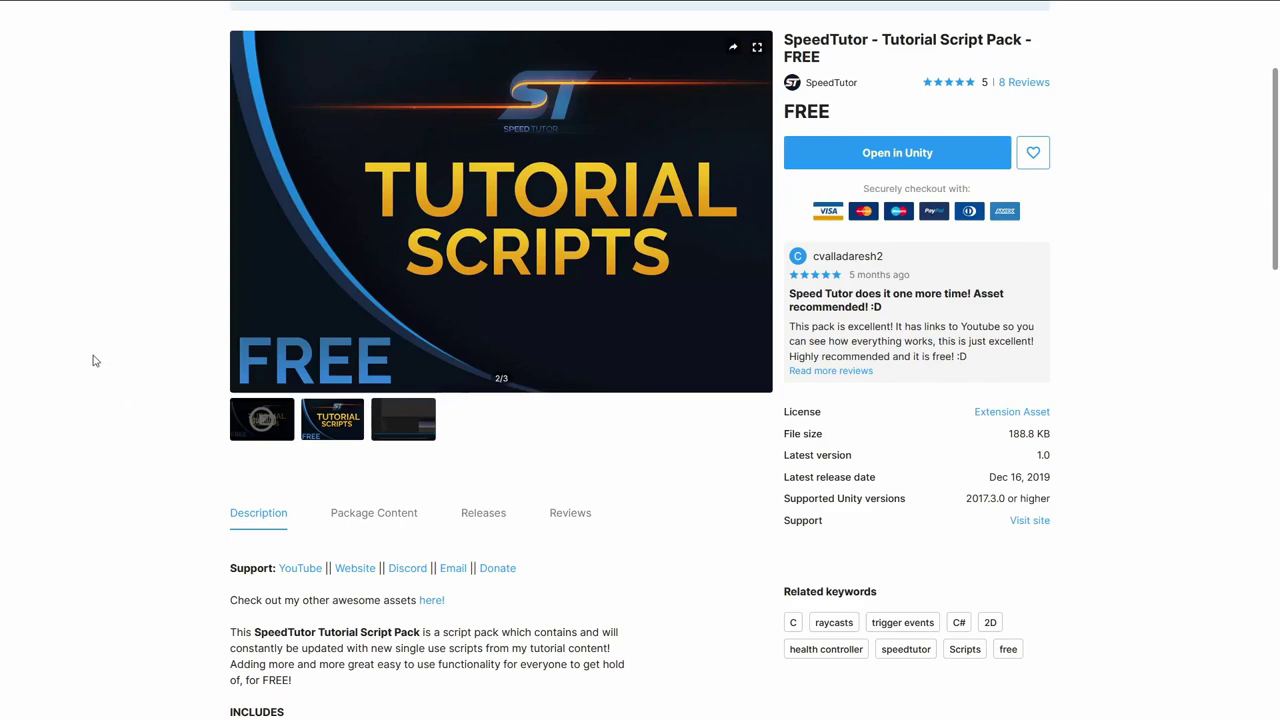
# Read the SpeedTutor - Tutorial Script Pack - FREE description and its included scripts, and view the package content
pyautogui.scroll(-1, 166, 506)
pyautogui.scroll(-2, 166, 506)
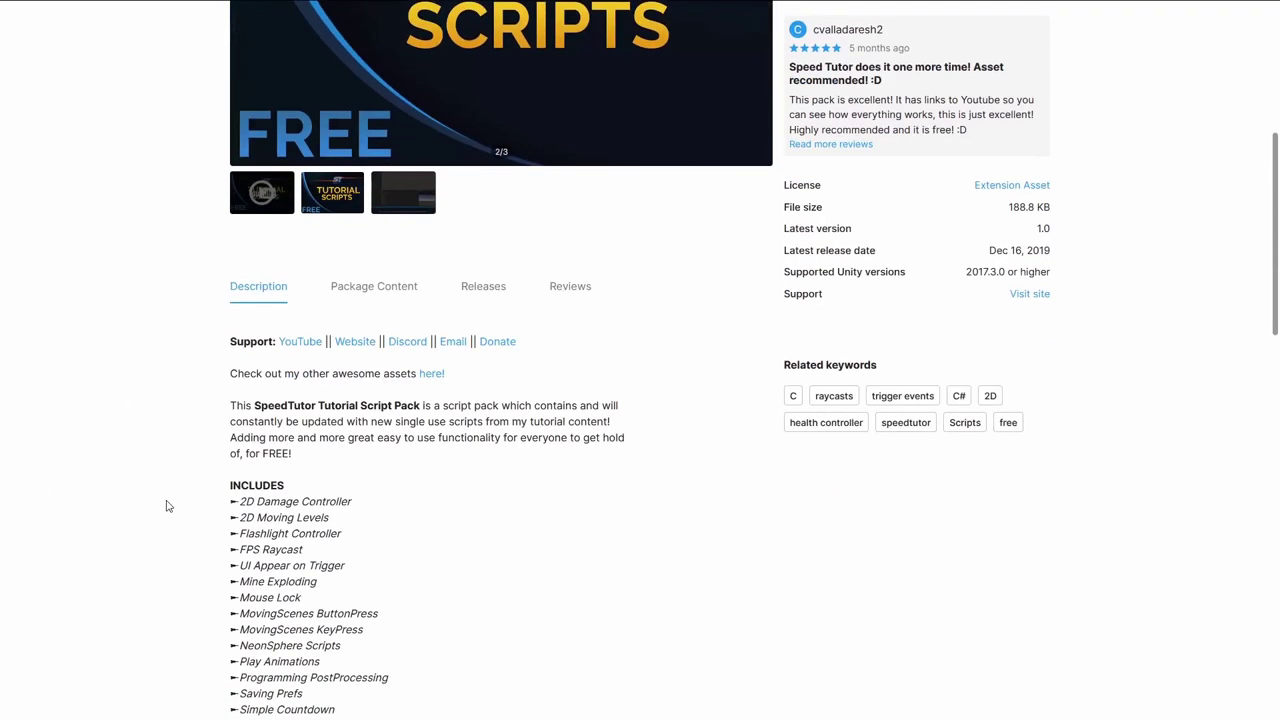
pyautogui.scroll(-3, 183, 509)
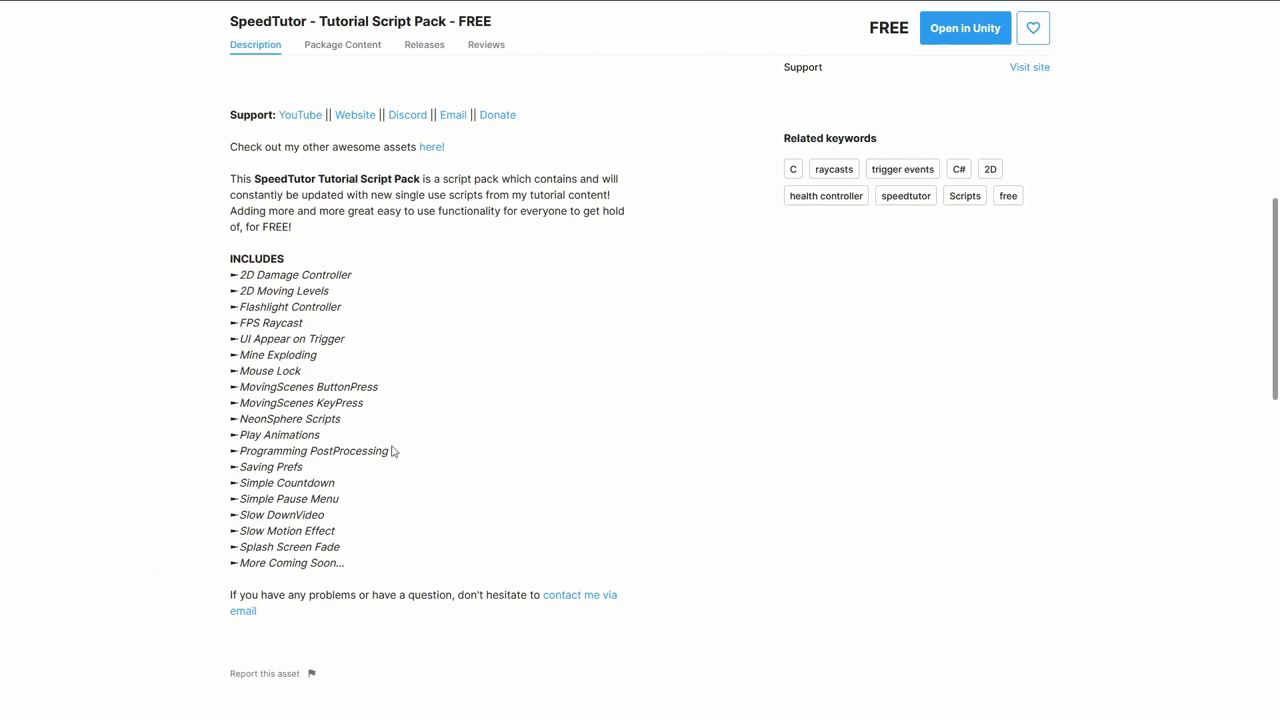
pyautogui.click(336, 46)
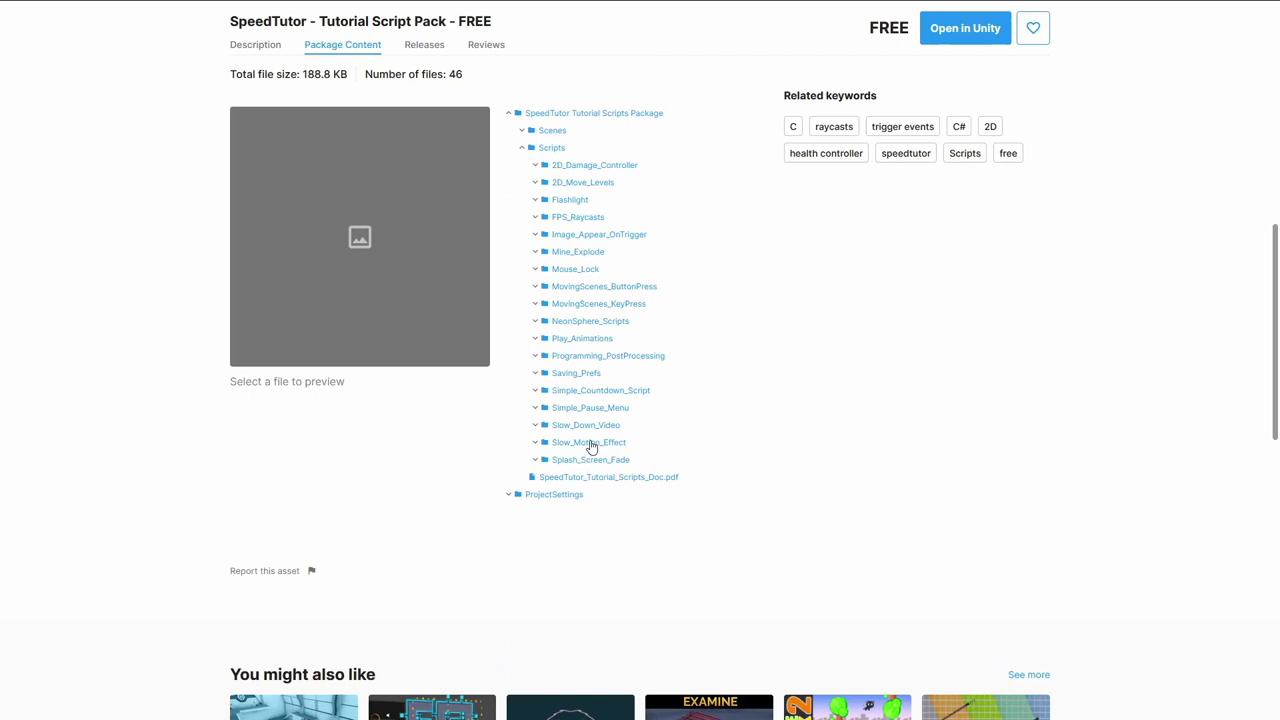